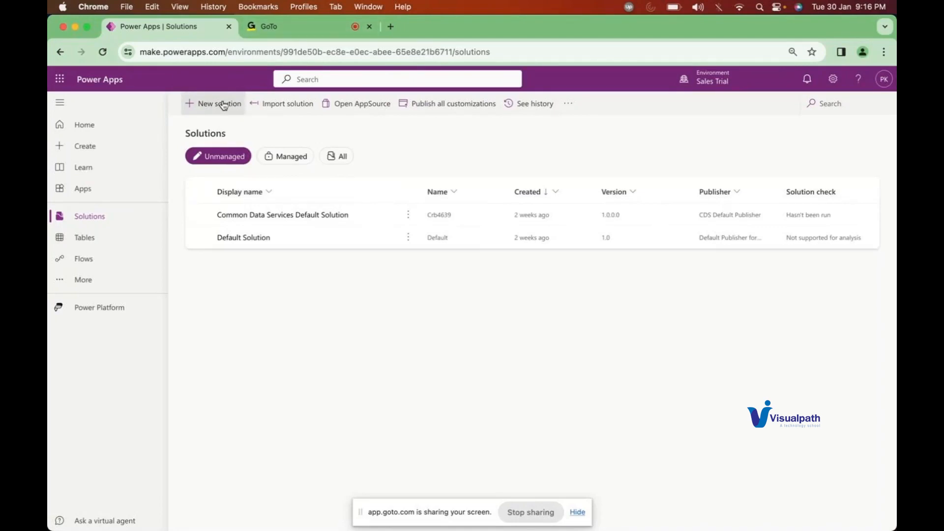
{"action": "left_click", "coordinate": [288, 27]}
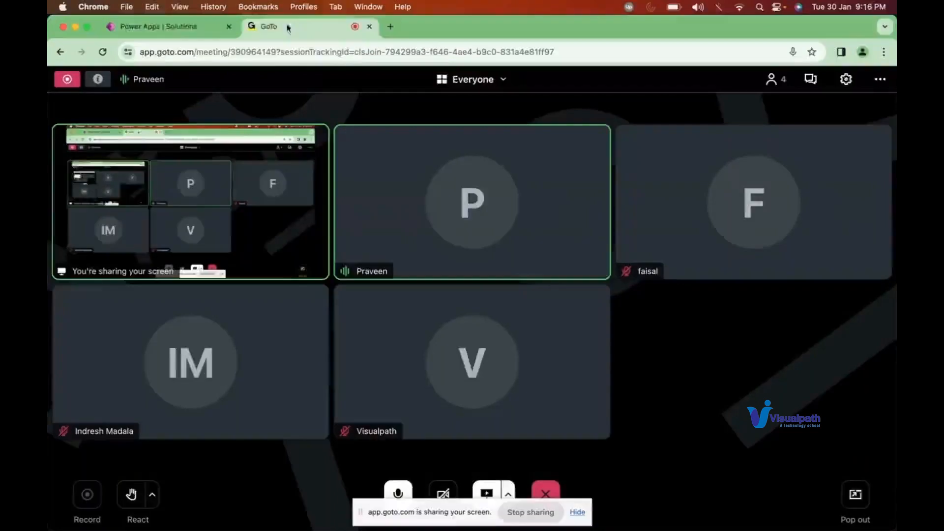
{"action": "left_click", "coordinate": [203, 26]}
Step: Create a new solution with display name Demo solution and CDS Default Publisher (Cr1383e) as its publisher
{"action": "left_click", "coordinate": [214, 103]}
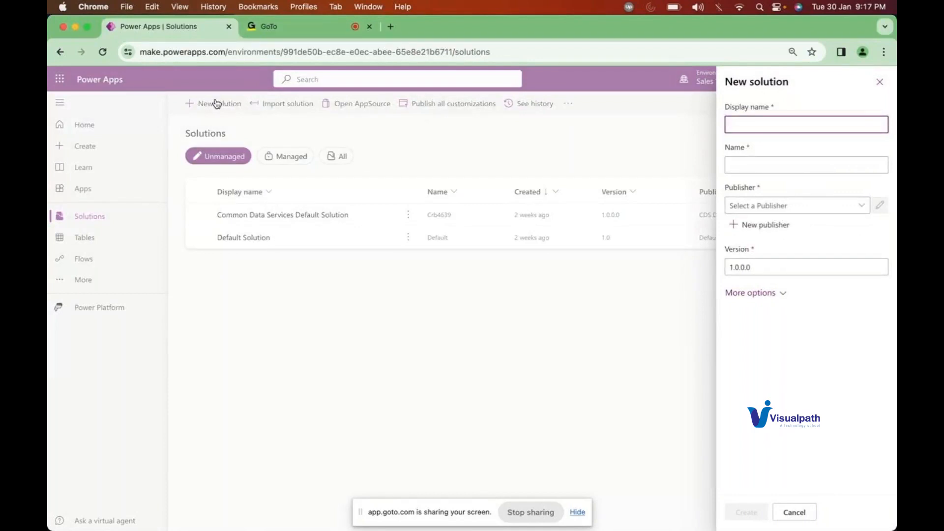
{"action": "type", "text": "DEm"}
{"action": "key", "text": "BackSpace"}
{"action": "key", "text": "BackSpace"}
{"action": "type", "text": "emo "}
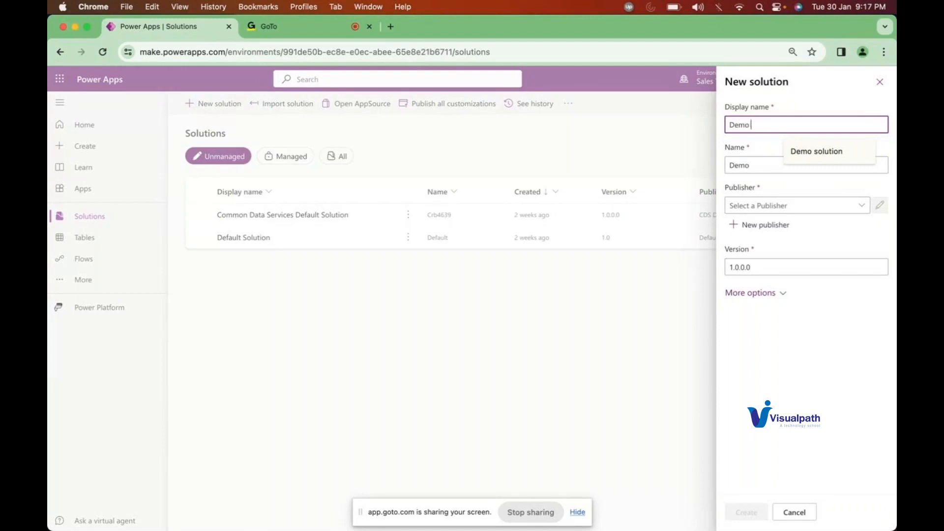
{"action": "type", "text": "solution"}
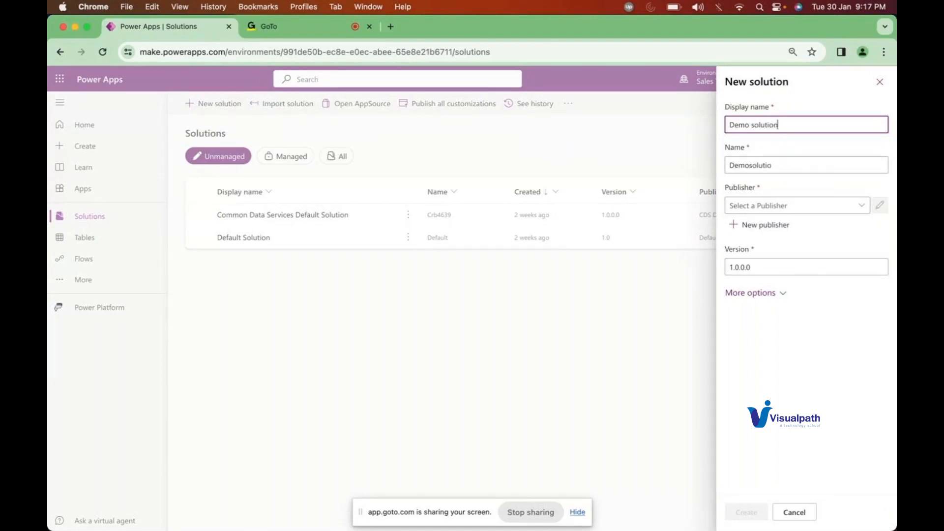
{"action": "left_click", "coordinate": [861, 205]}
{"action": "left_click", "coordinate": [810, 222]}
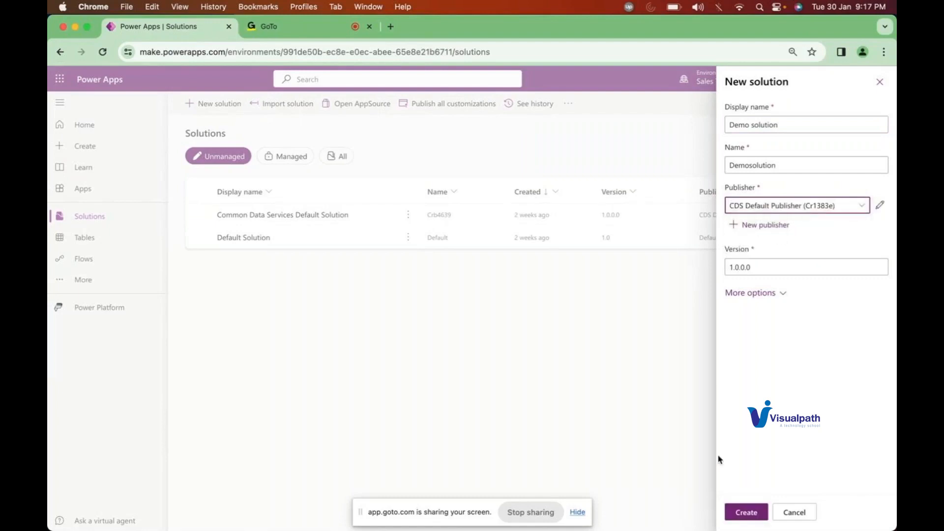
{"action": "left_click", "coordinate": [743, 512]}
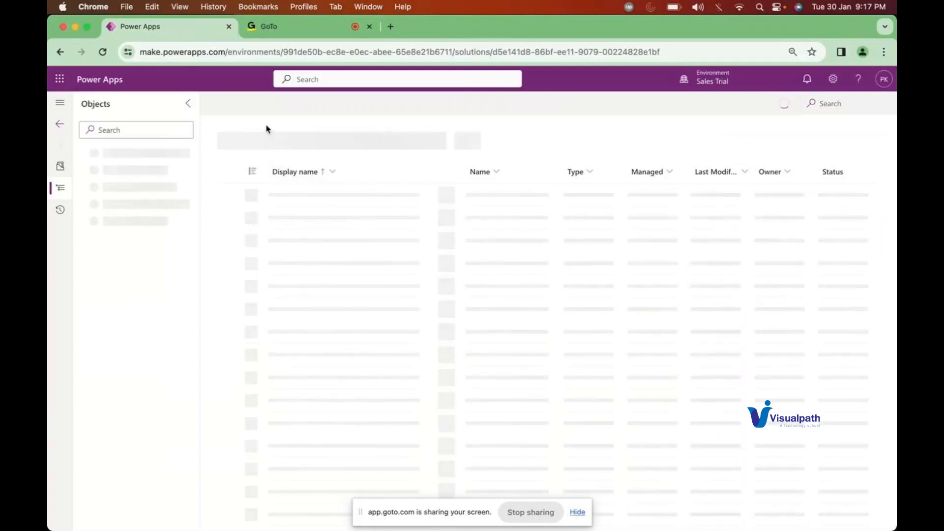
{"action": "left_click", "coordinate": [306, 33]}
{"action": "mouse_move", "coordinate": [48, 242]}
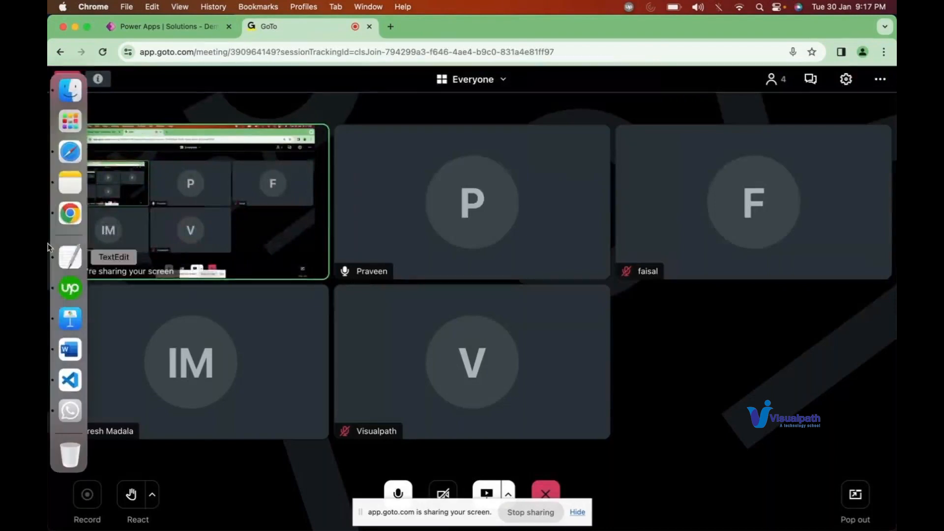
{"action": "left_click", "coordinate": [71, 260]}
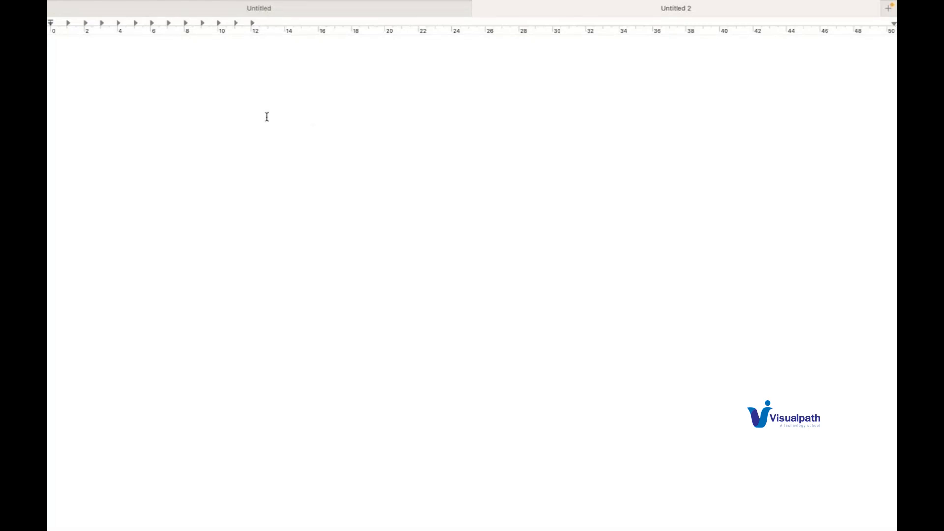
{"action": "key", "text": "Return"}
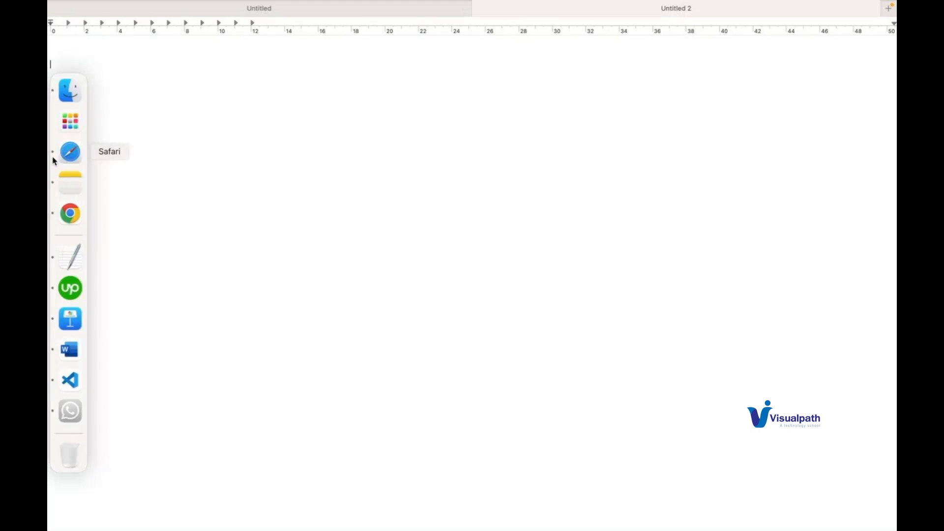
{"action": "left_click", "coordinate": [69, 213]}
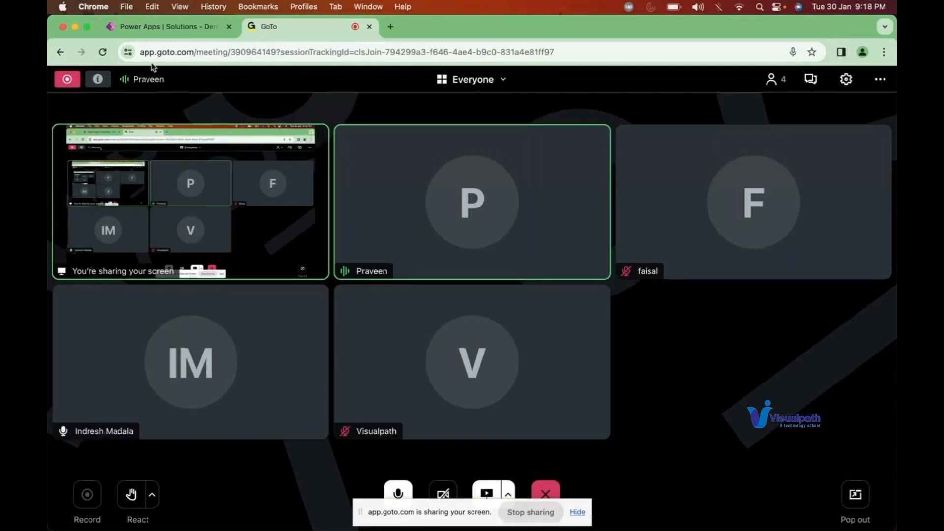
{"action": "left_click", "coordinate": [176, 35]}
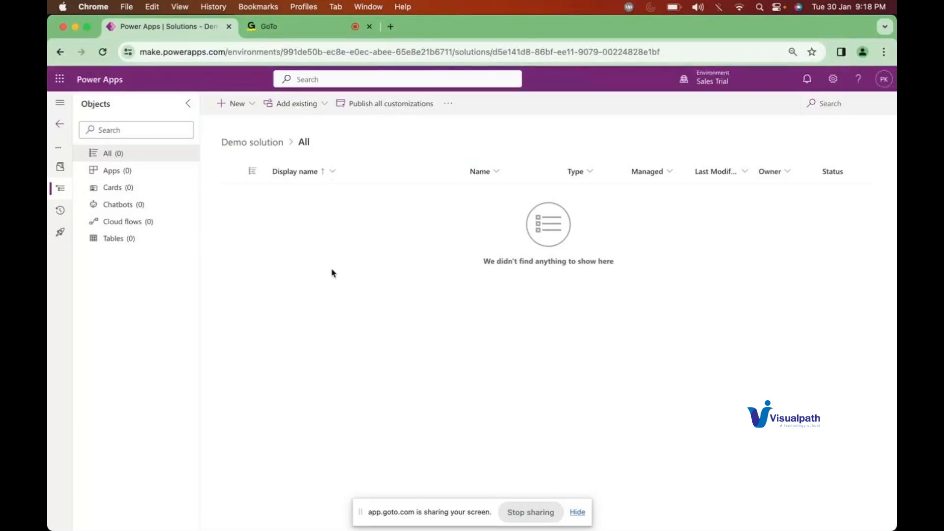
Step: Switch to TextEdit and write ABC, Teacher and Sessions as separate headings in the Untitled 2 document, with blank lines between them
{"action": "mouse_move", "coordinate": [49, 371]}
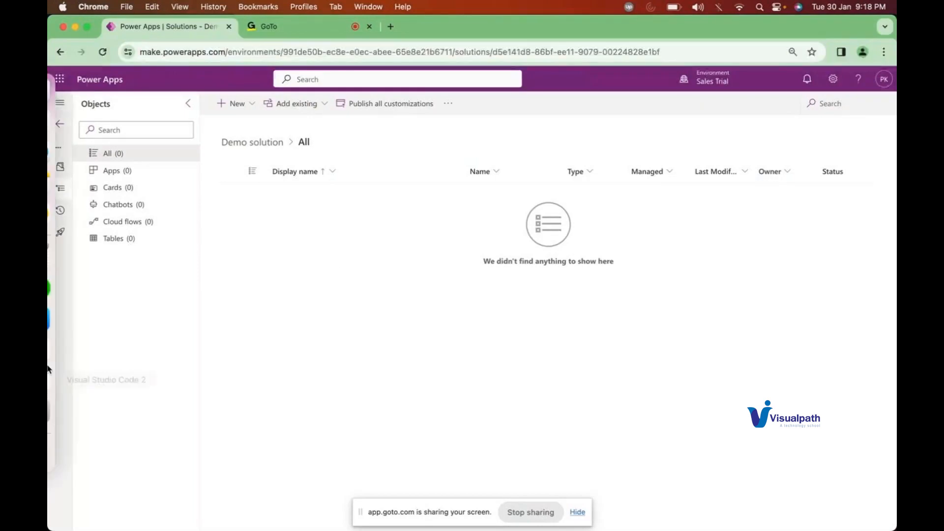
{"action": "left_click", "coordinate": [70, 257]}
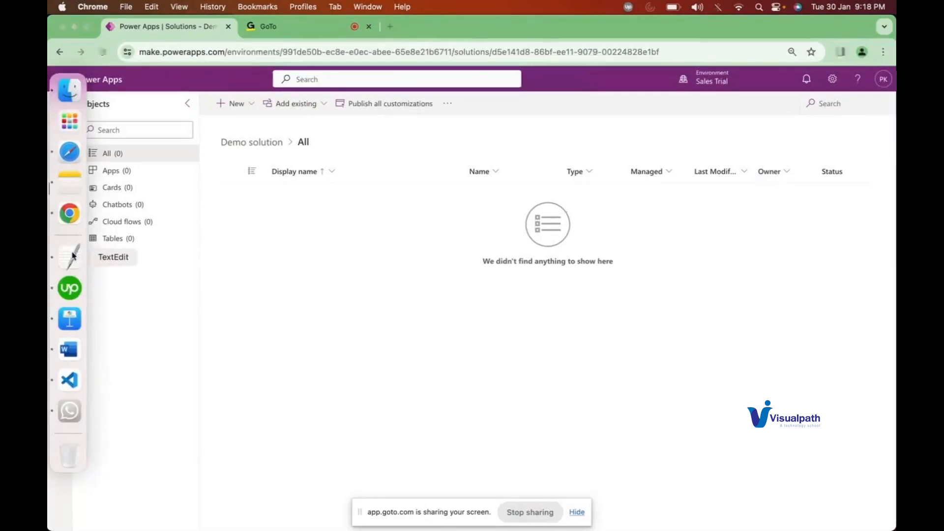
{"action": "key", "text": "Return"}
{"action": "key", "text": "Return"}
{"action": "key", "text": "Return"}
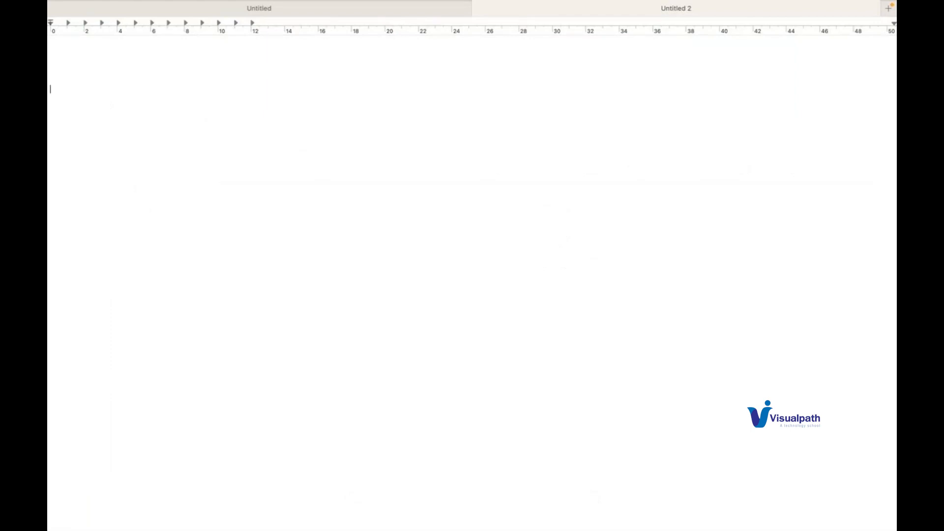
{"action": "type", "text": "ABC"}
{"action": "key", "text": "Return"}
{"action": "key", "text": "Return"}
{"action": "type", "text": "Teachers"}
{"action": "key", "text": "BackSpace"}
{"action": "key", "text": "Return"}
{"action": "key", "text": "Return"}
{"action": "key", "text": "Return"}
{"action": "key", "text": "Return"}
{"action": "key", "text": "Return"}
{"action": "key", "text": "Return"}
{"action": "type", "text": "sessions"}
{"action": "key", "text": "Return"}
Step: List the sessions under the Sessions heading as Session1 - class 7, Session2. - class9 and Session - class10
{"action": "type", "text": "Session"}
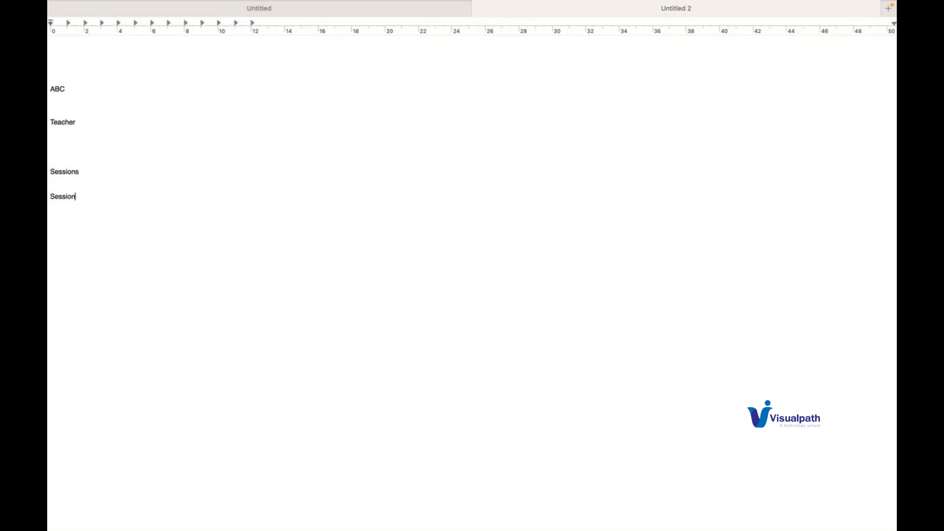
{"action": "type", "text": "1 - cla"}
{"action": "type", "text": "ss"}
{"action": "type", "text": " 7"}
{"action": "type", "text": "session"}
{"action": "type", "text": "2 "}
{"action": "type", "text": " -"}
{"action": "type", "text": " class9"}
{"action": "key", "text": "Return"}
{"action": "type", "text": "SEssion  "}
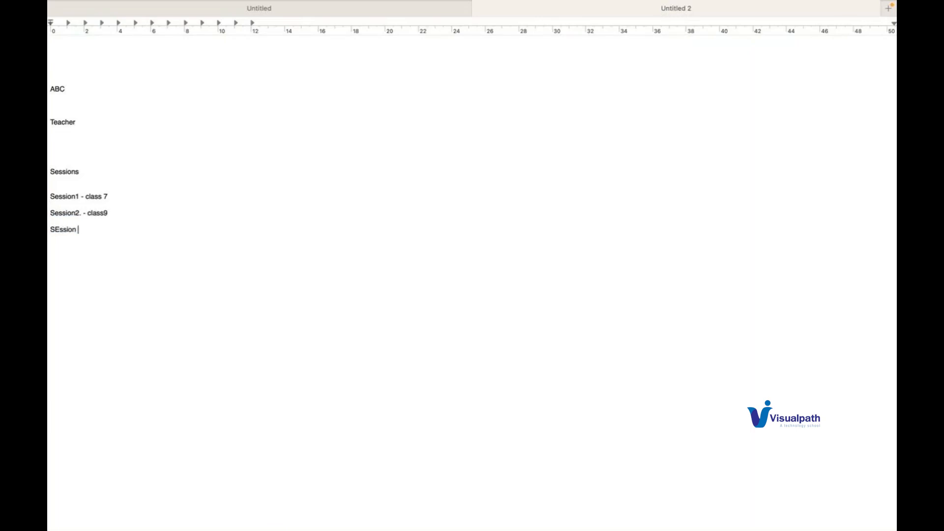
{"action": "type", "text": "- Ida"}
{"action": "key", "text": "BackSpace"}
{"action": "key", "text": "BackSpace"}
{"action": "type", "text": "class10"}
{"action": "double_click", "coordinate": [67, 171]}
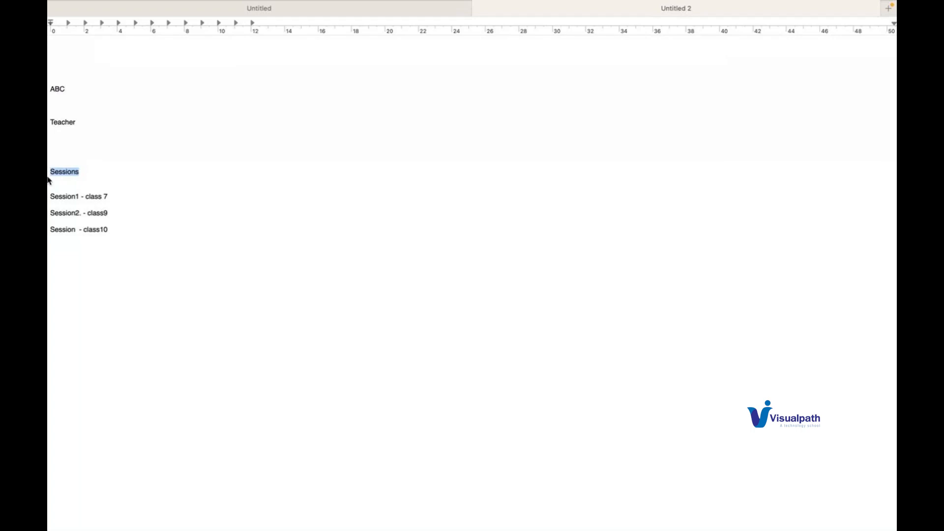
Step: Switch back to Power Apps in Chrome and start a new table in Demo solution with display name Teacher
{"action": "mouse_move", "coordinate": [48, 179]}
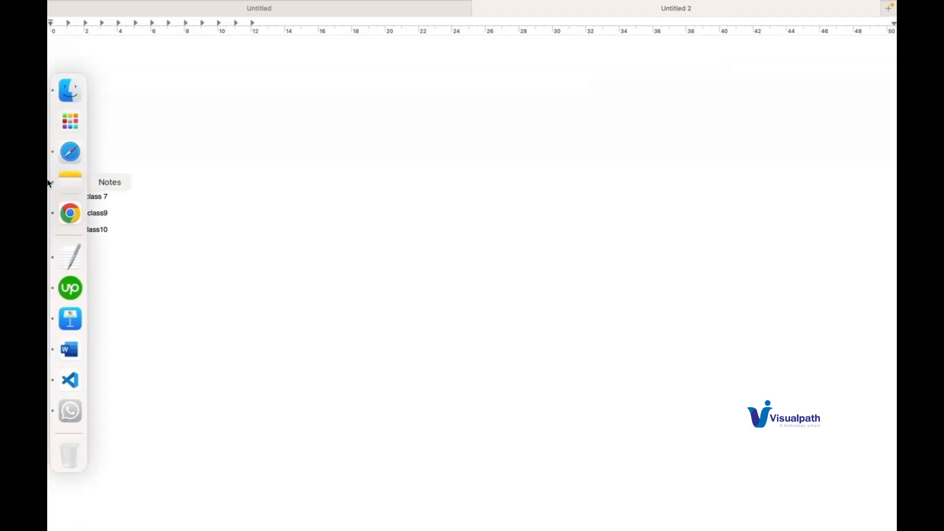
{"action": "left_click", "coordinate": [71, 224]}
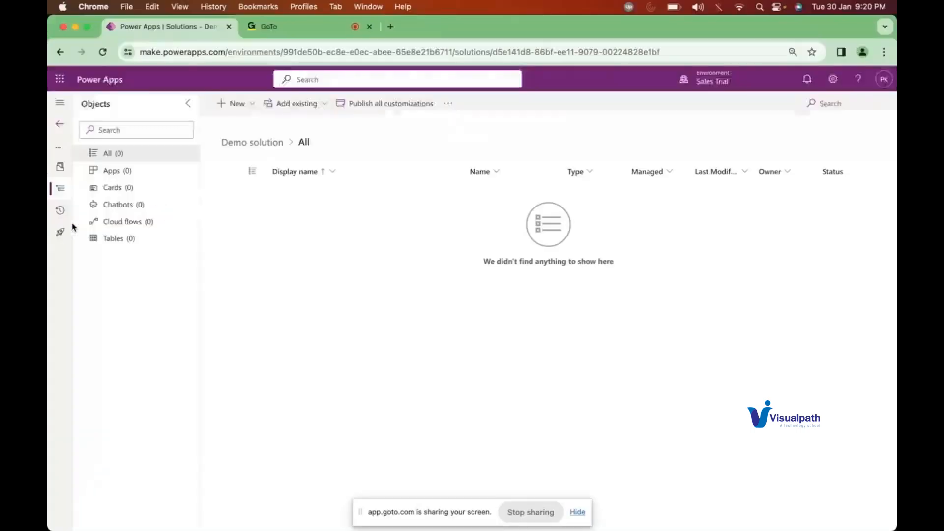
{"action": "left_click", "coordinate": [248, 105]}
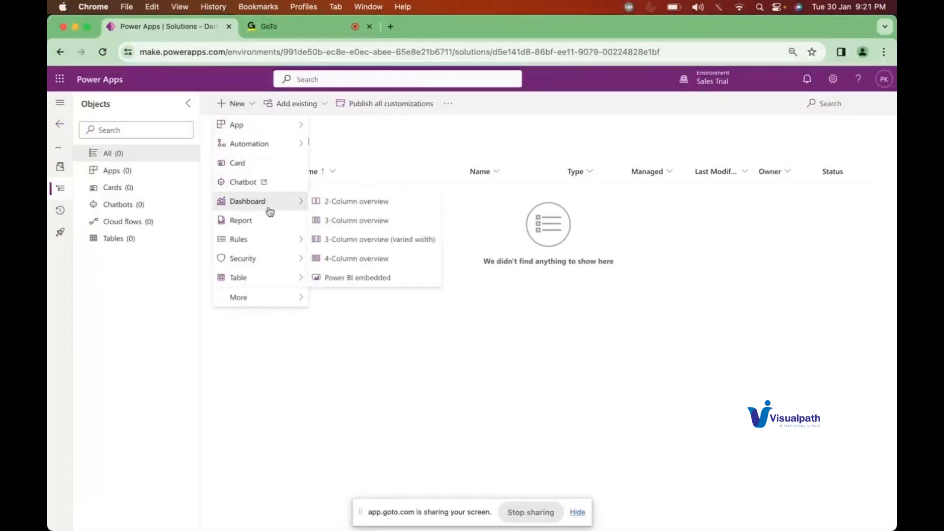
{"action": "mouse_move", "coordinate": [255, 280]}
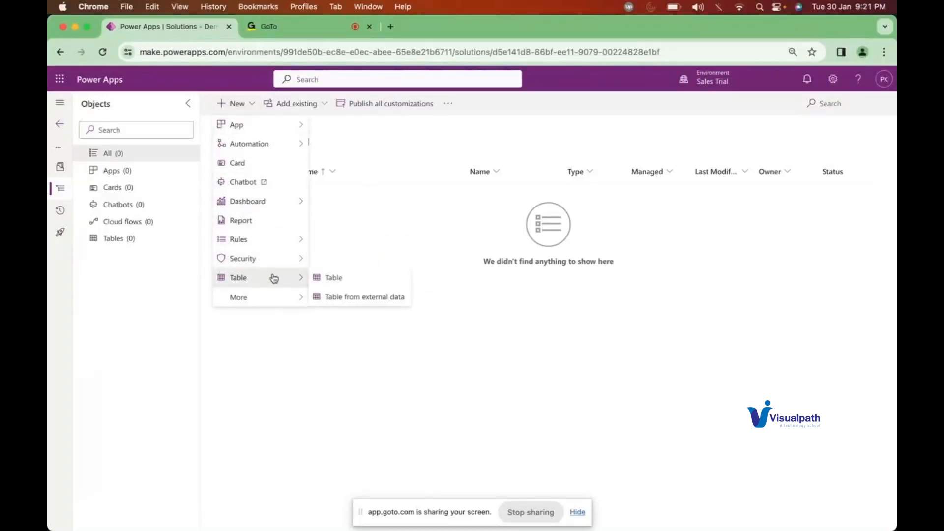
{"action": "left_click", "coordinate": [317, 278]}
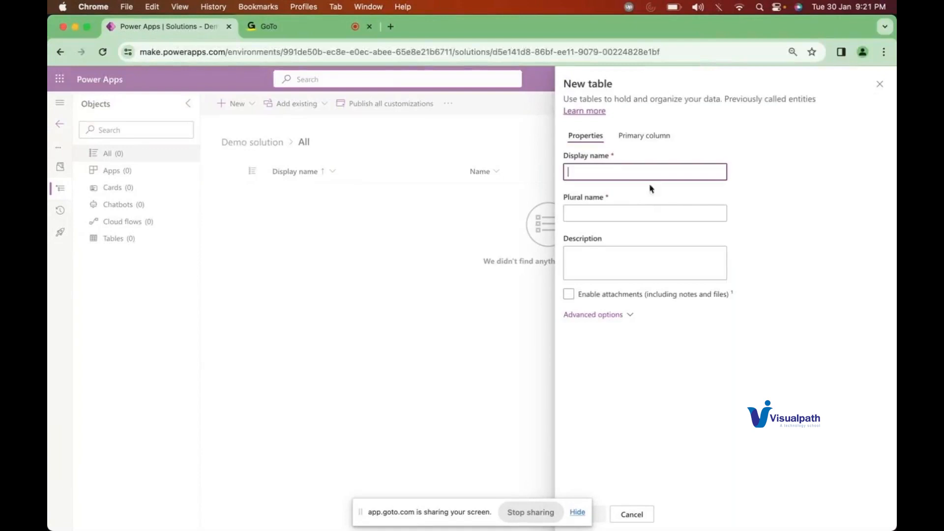
{"action": "type", "text": "Teacher"}
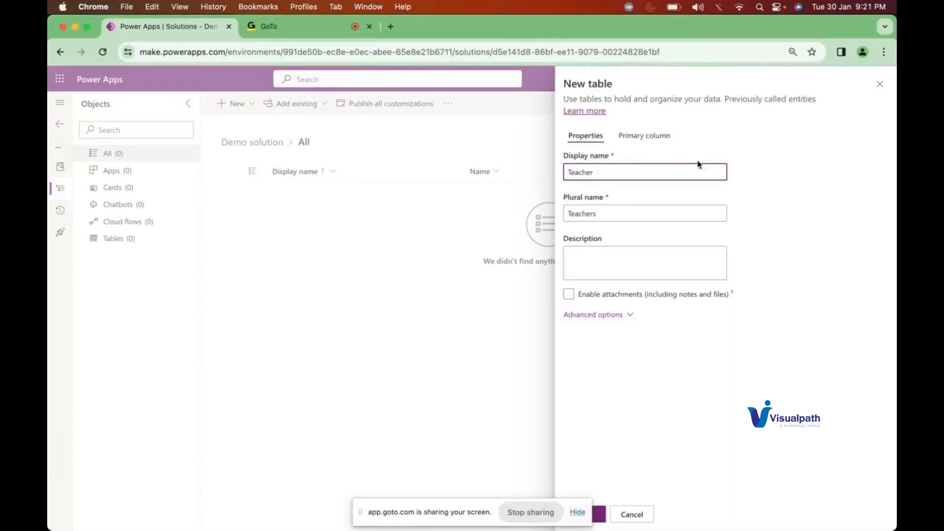
{"action": "left_click", "coordinate": [805, 205]}
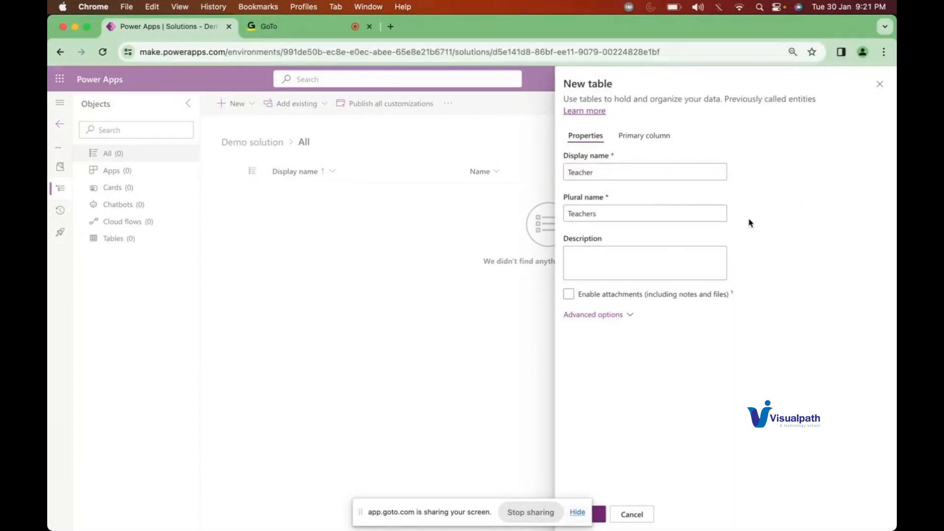
Step: Check the new table's advanced options and primary column settings, and save the Teacher table
{"action": "left_click", "coordinate": [615, 314]}
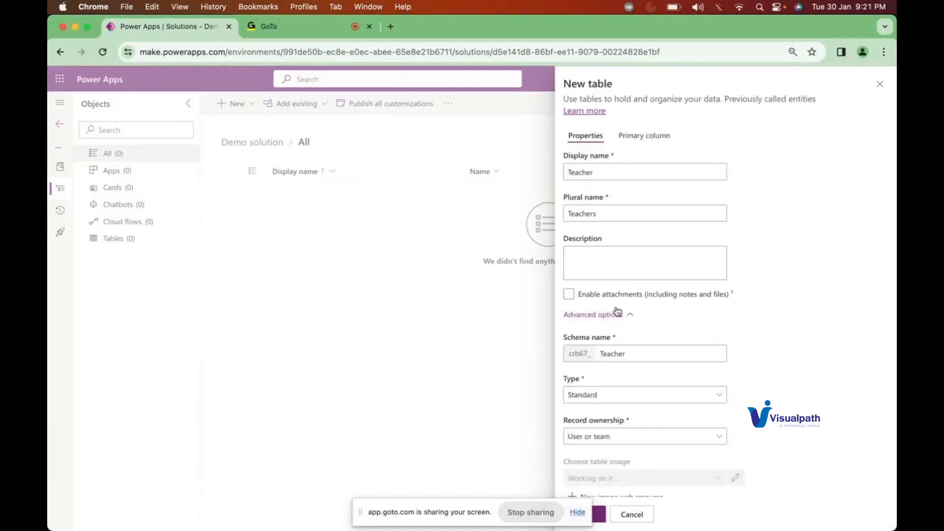
{"action": "left_click", "coordinate": [649, 136]}
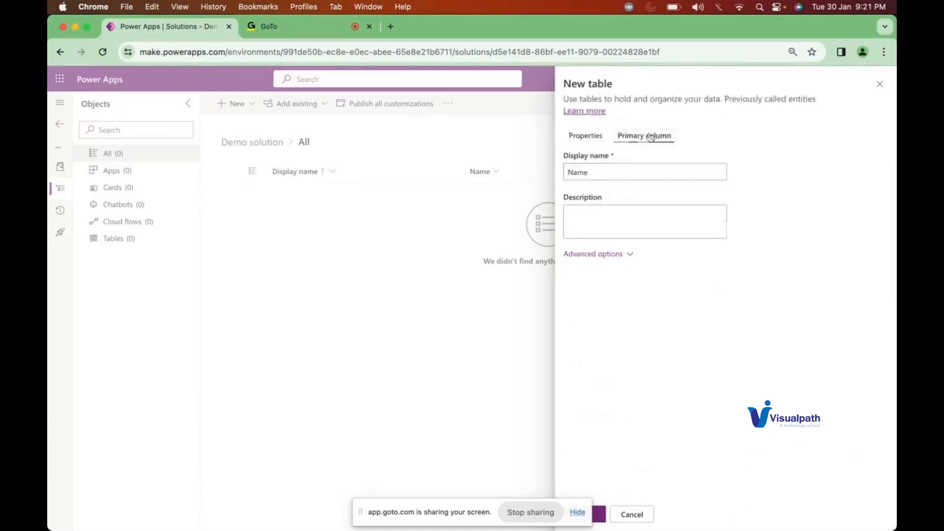
{"action": "left_click", "coordinate": [607, 254]}
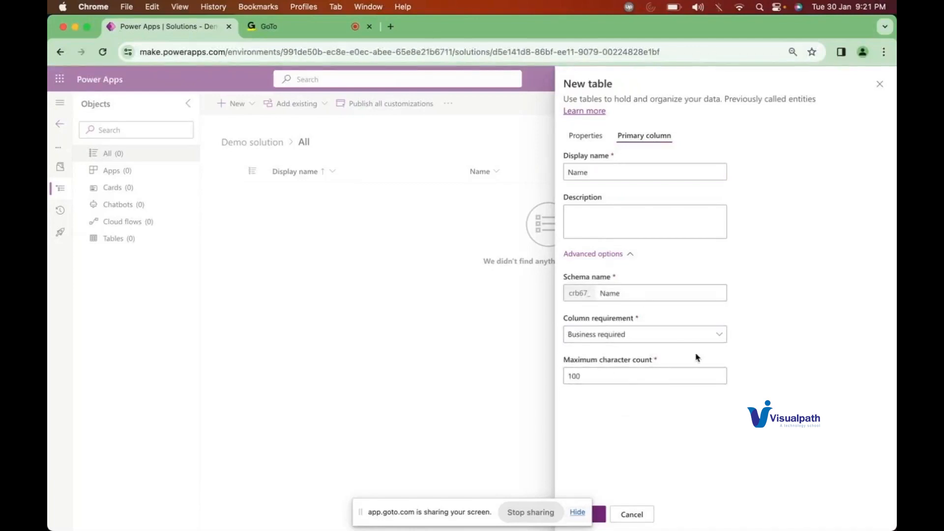
{"action": "left_click", "coordinate": [591, 145]}
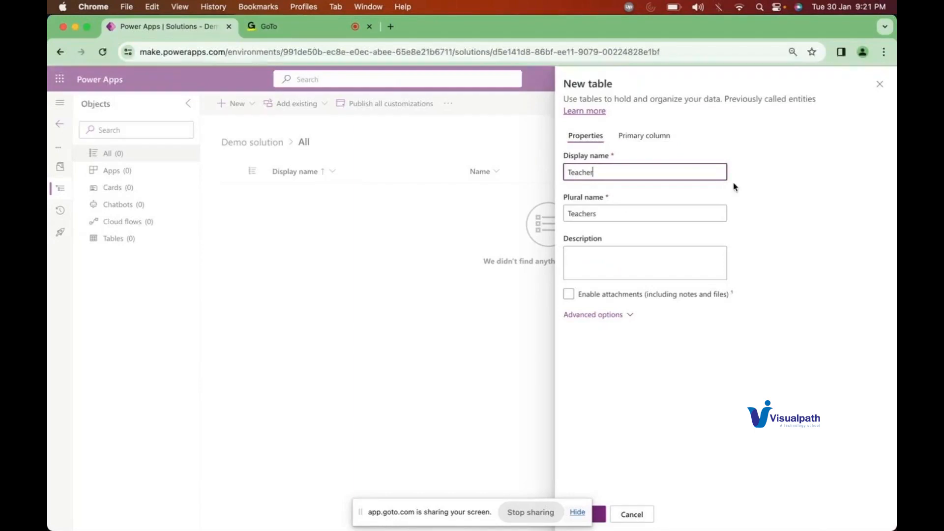
{"action": "left_click", "coordinate": [747, 195]}
{"action": "left_click", "coordinate": [600, 515]}
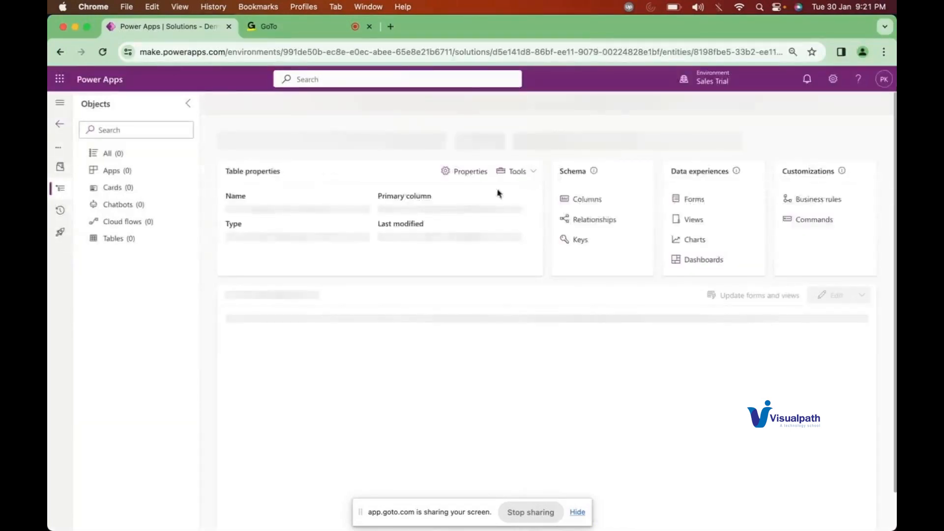
Step: Start a new single-line text column in the Teacher table with display name Subject
{"action": "left_click", "coordinate": [589, 200]}
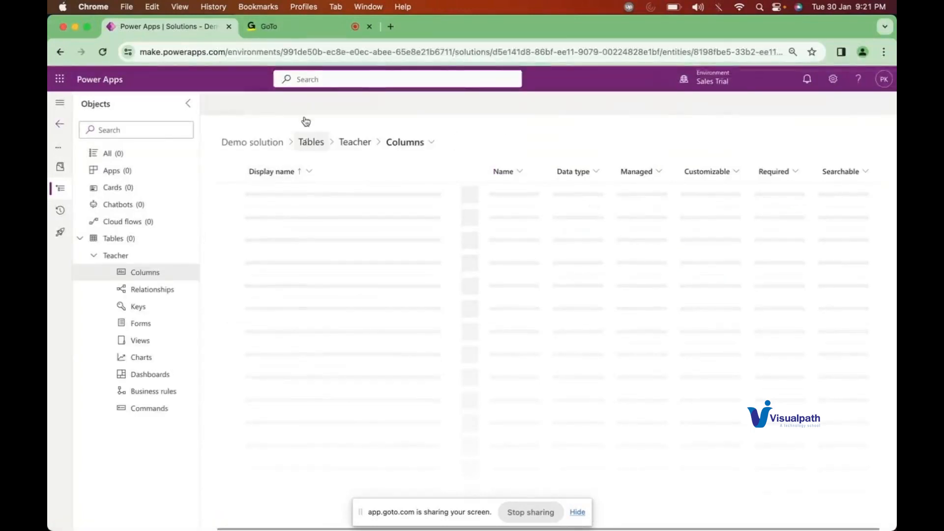
{"action": "left_click", "coordinate": [251, 104]}
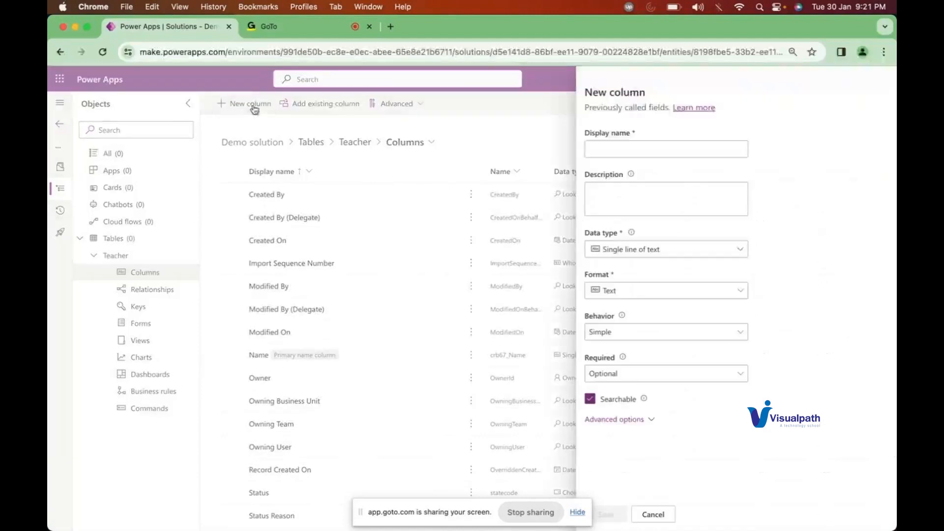
{"action": "left_click", "coordinate": [587, 147]}
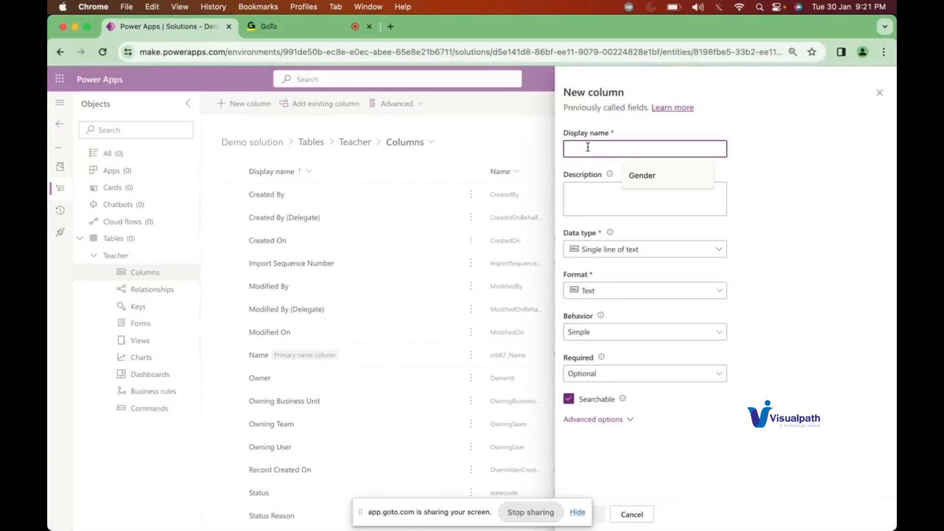
{"action": "type", "text": "S"}
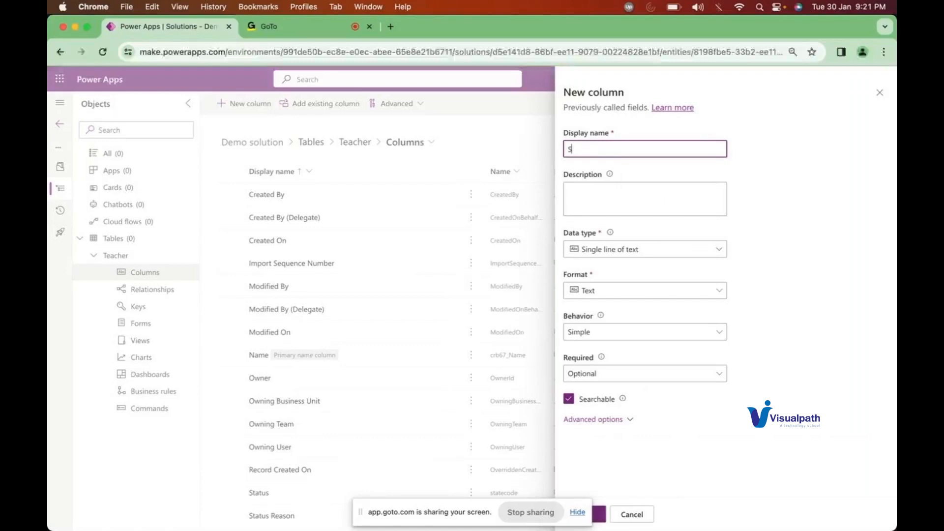
{"action": "type", "text": "kill"}
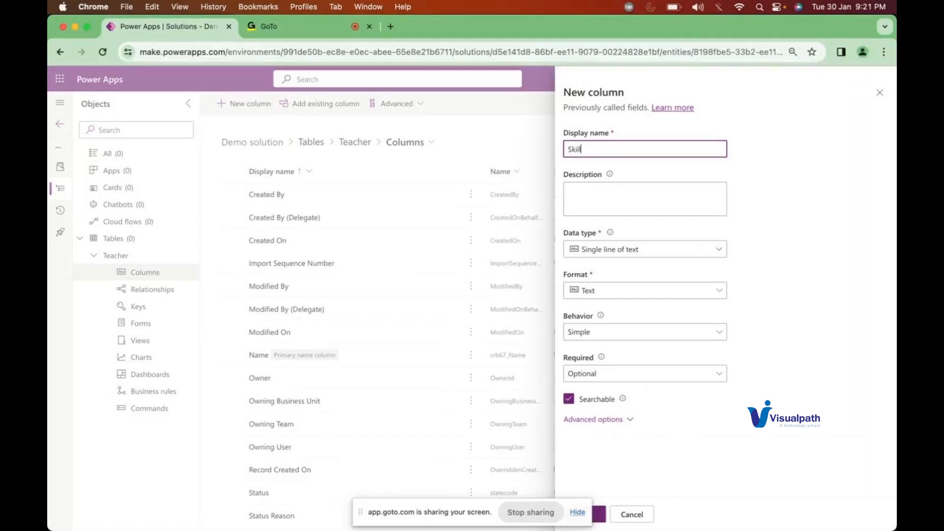
{"action": "double_click", "coordinate": [581, 149]}
{"action": "type", "text": "Subjects"}
{"action": "key", "text": "BackSpace"}
{"action": "left_click", "coordinate": [785, 302]}
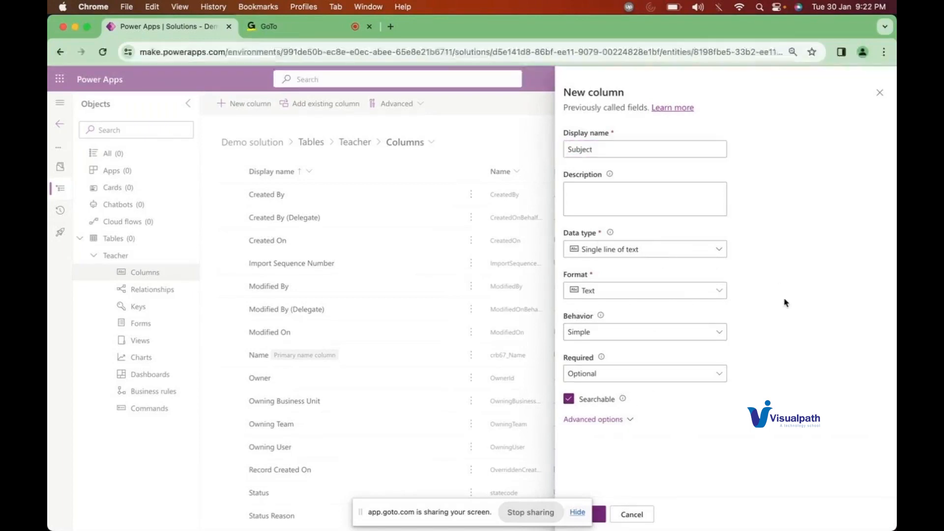
Step: Check the Subject column's advanced options and save the column to the Teacher table
{"action": "left_click", "coordinate": [610, 421]}
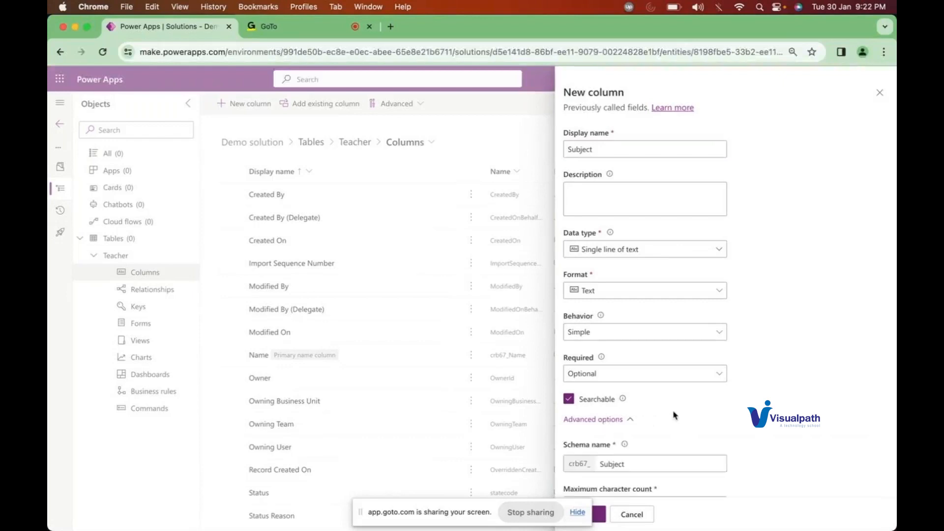
{"action": "scroll", "coordinate": [674, 415], "scroll_direction": "down", "scroll_amount": 5}
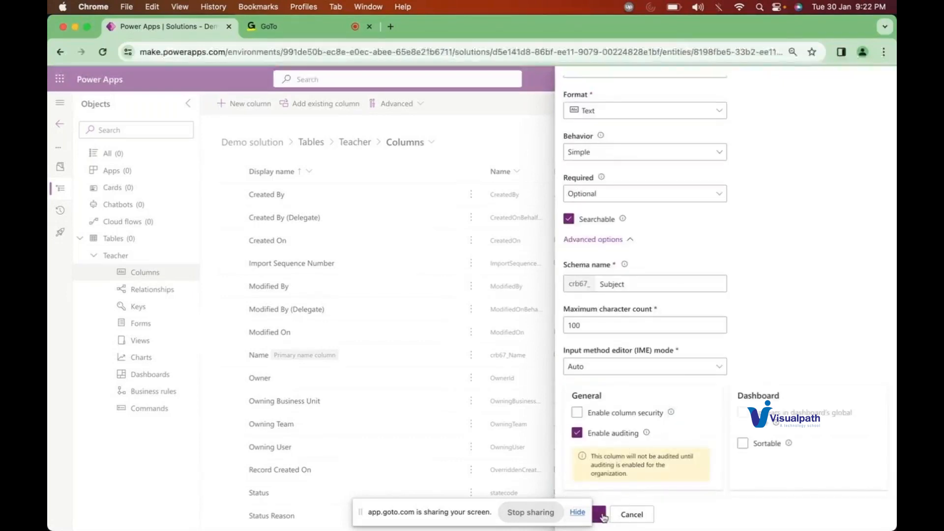
{"action": "left_click", "coordinate": [601, 515]}
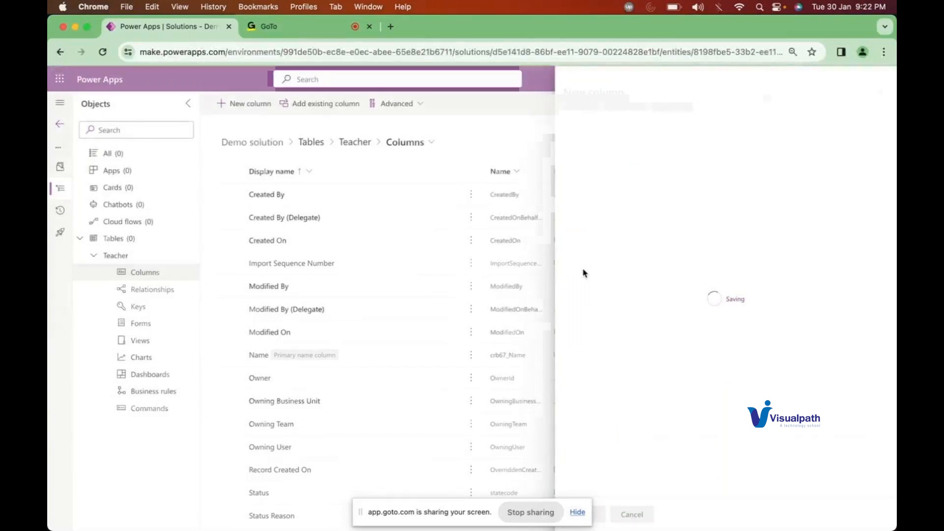
{"action": "left_click", "coordinate": [256, 105]}
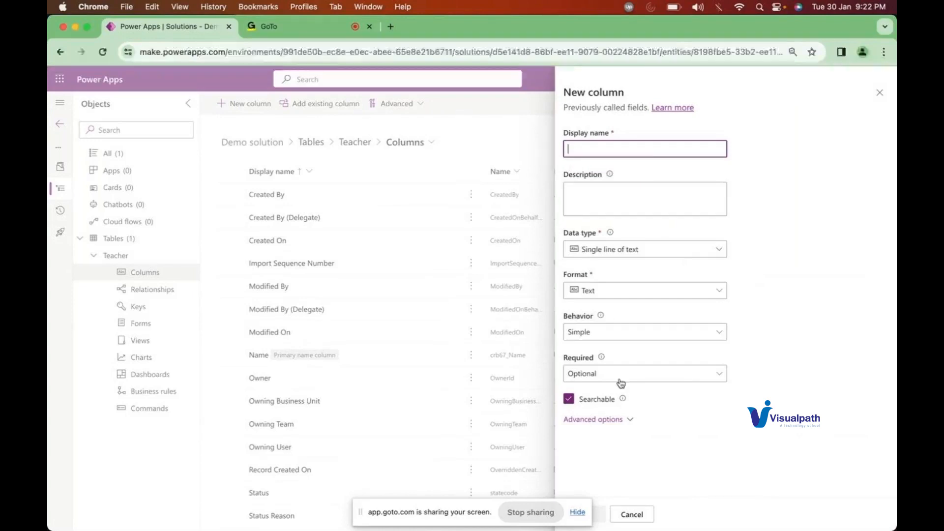
{"action": "left_click", "coordinate": [633, 521]}
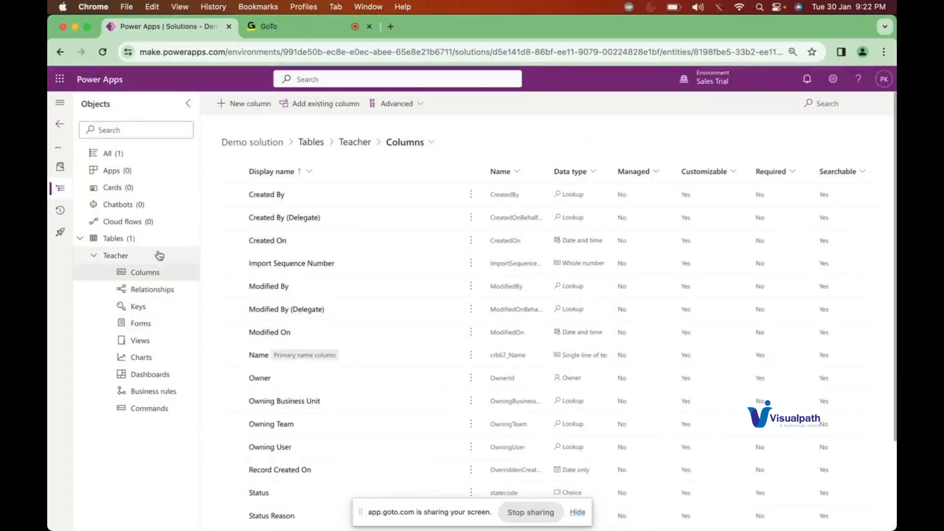
Step: Return to the solution's list of tables and start a new table with display name Session
{"action": "left_click", "coordinate": [93, 259]}
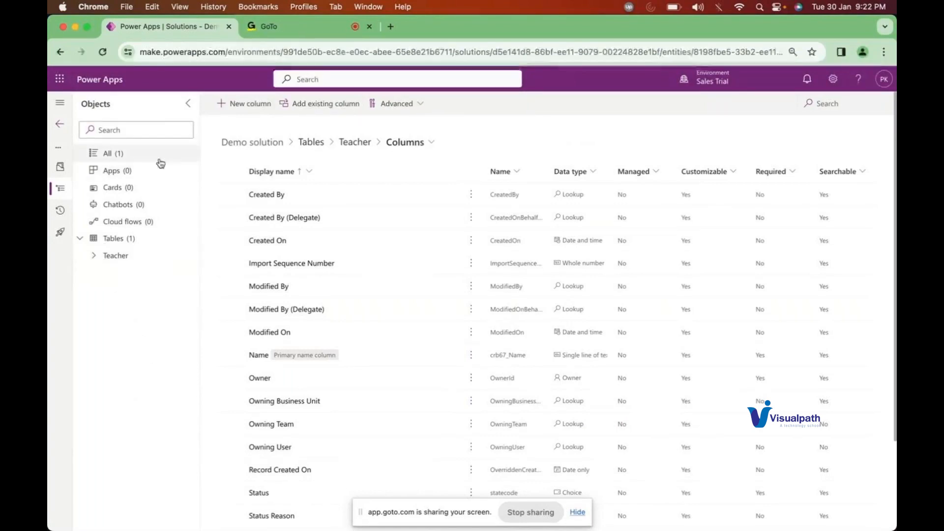
{"action": "left_click", "coordinate": [117, 241]}
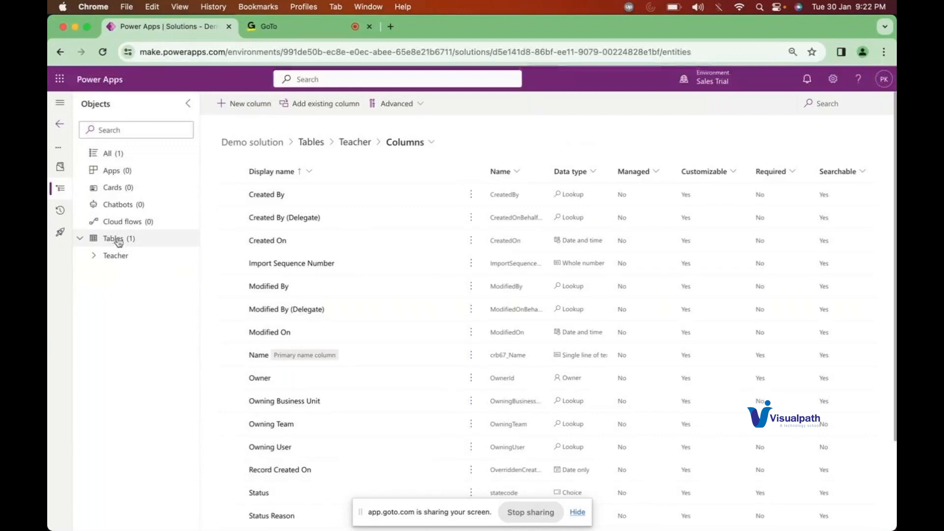
{"action": "left_click", "coordinate": [248, 104]}
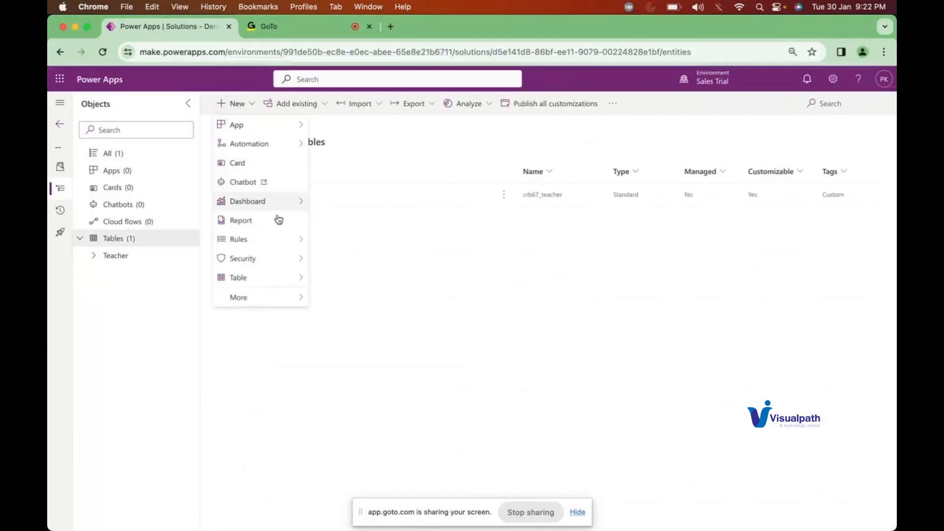
{"action": "mouse_move", "coordinate": [282, 277]}
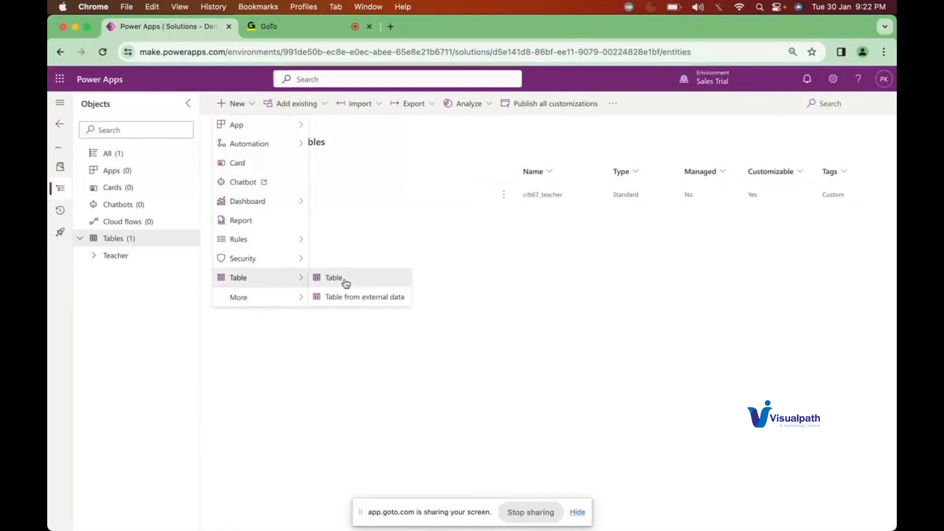
{"action": "left_click", "coordinate": [317, 279]}
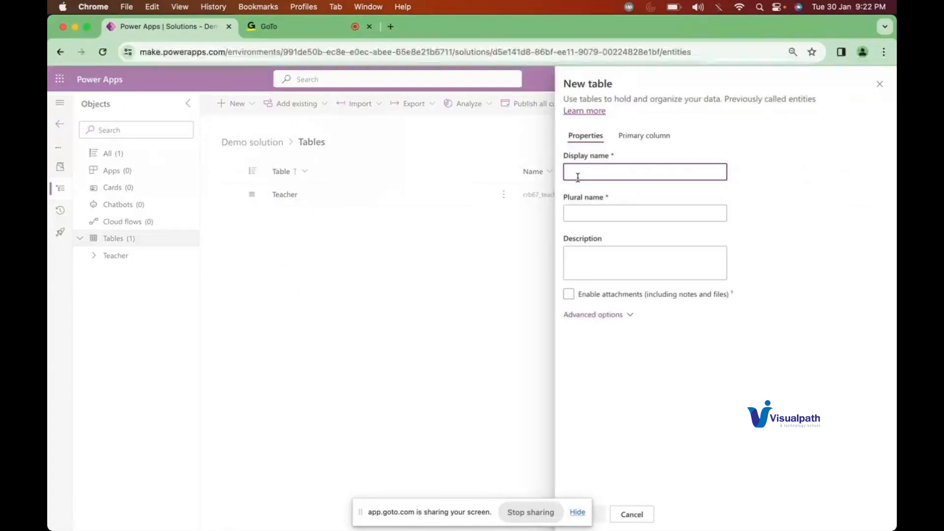
{"action": "type", "text": "Session"}
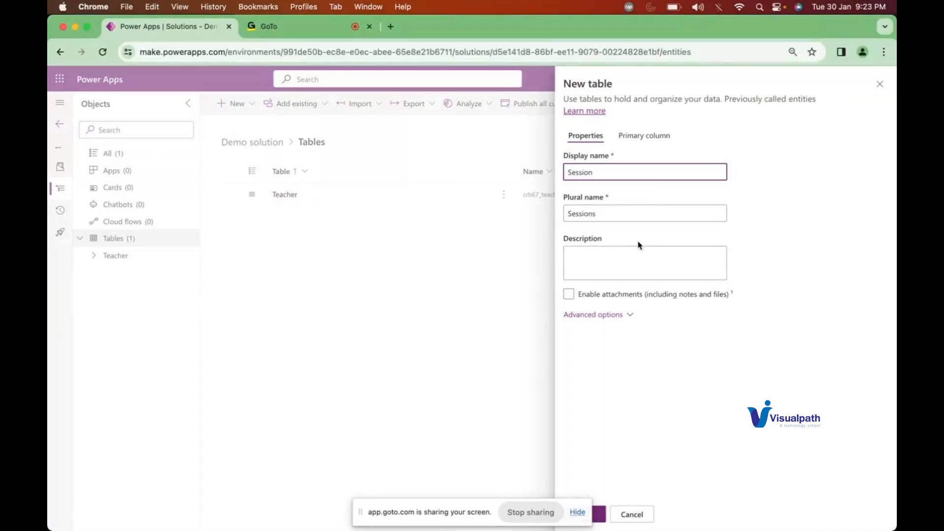
Step: Check the Session table's advanced options and primary column settings, and save the table
{"action": "left_click", "coordinate": [611, 315]}
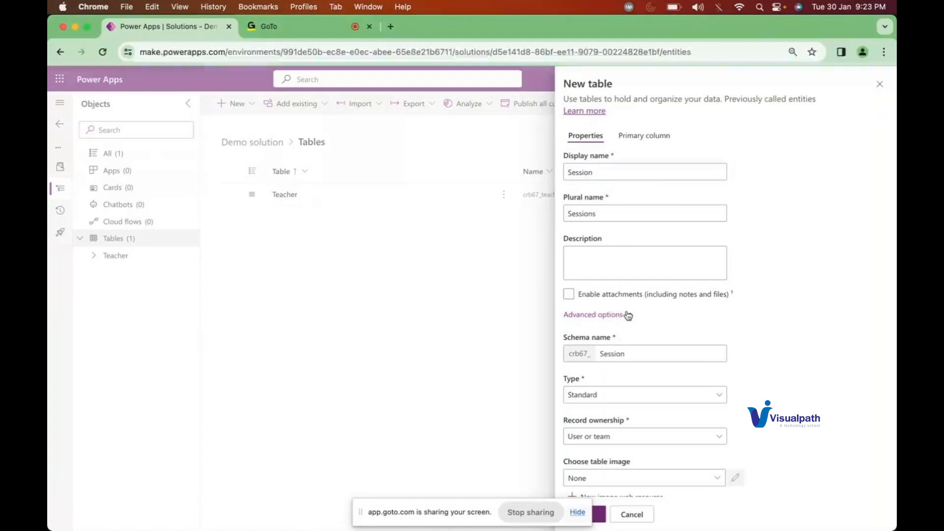
{"action": "scroll", "coordinate": [655, 319], "scroll_direction": "down", "scroll_amount": 5}
{"action": "scroll", "coordinate": [655, 320], "scroll_direction": "up", "scroll_amount": 5}
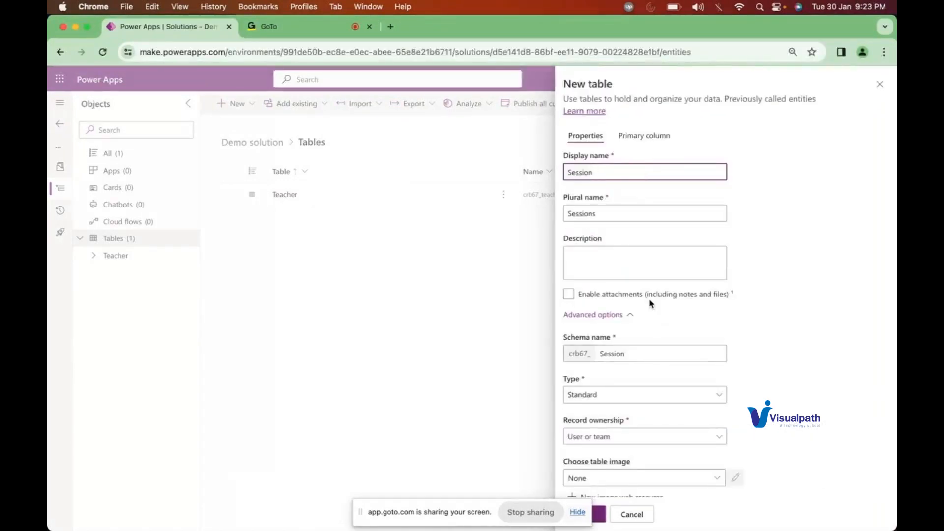
{"action": "scroll", "coordinate": [651, 303], "scroll_direction": "down", "scroll_amount": 5}
{"action": "scroll", "coordinate": [651, 302], "scroll_direction": "up", "scroll_amount": 5}
{"action": "left_click", "coordinate": [641, 136]}
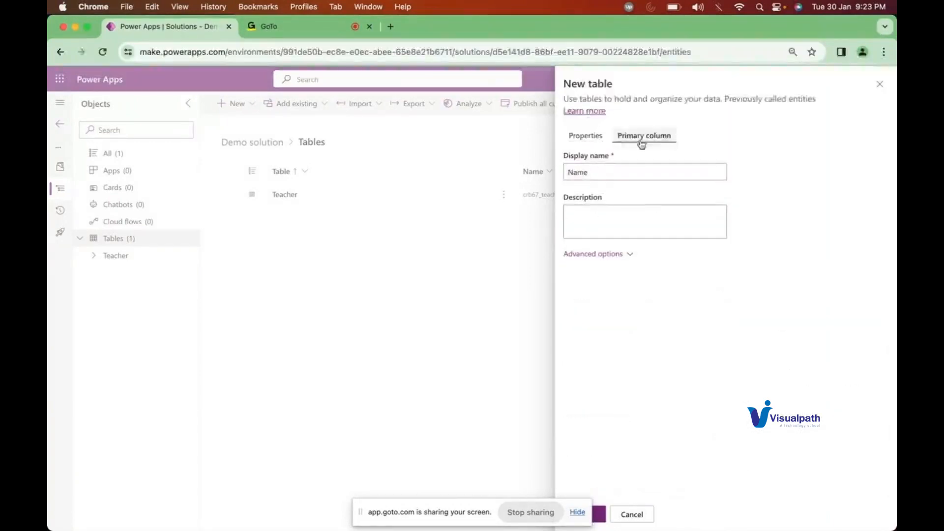
{"action": "left_click", "coordinate": [629, 256]}
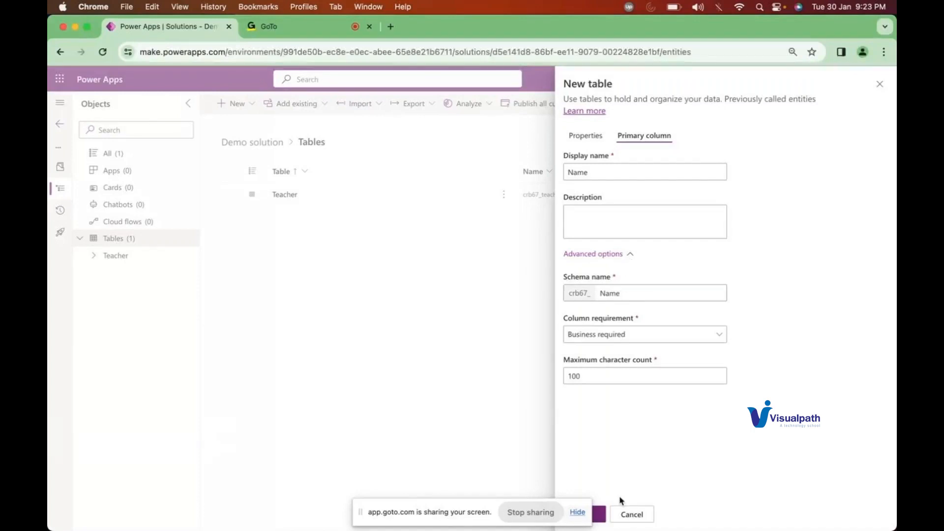
{"action": "left_click", "coordinate": [600, 515]}
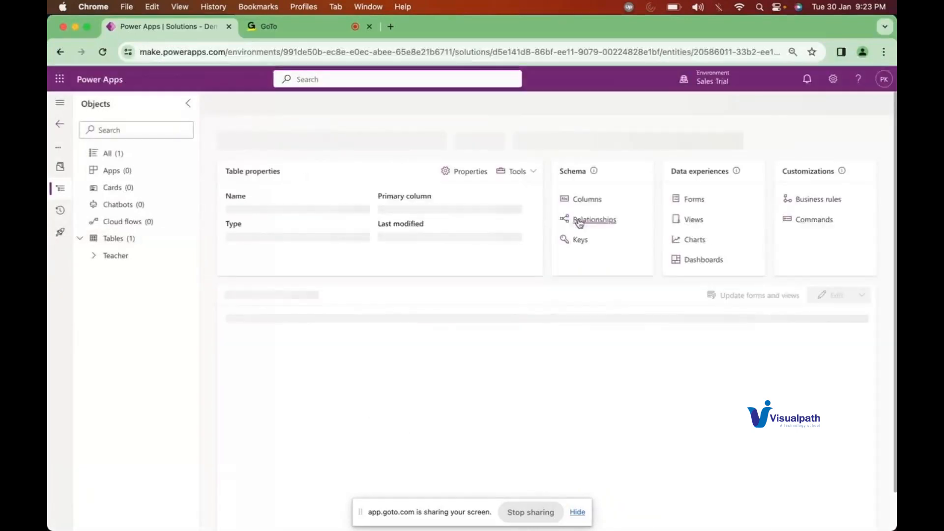
Step: Start a new column in the Session table with display name Session Time
{"action": "left_click", "coordinate": [584, 203]}
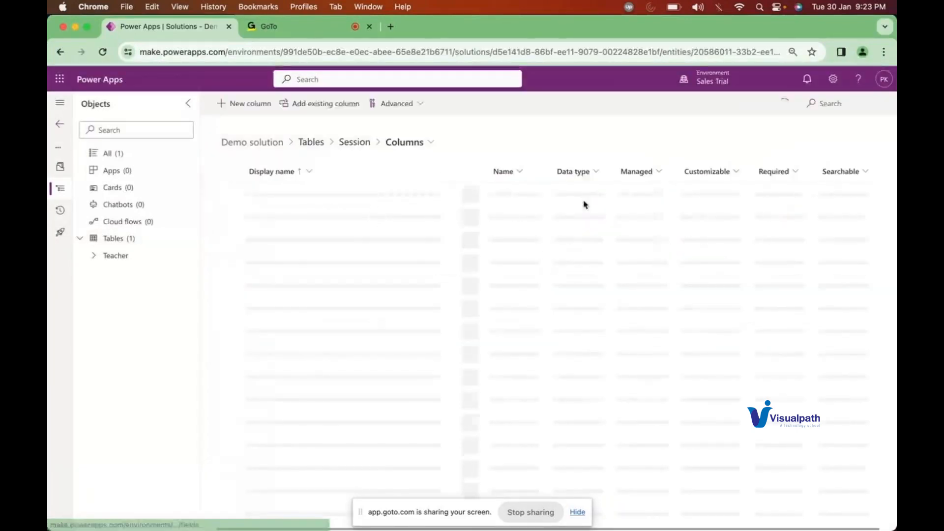
{"action": "left_click", "coordinate": [231, 111]}
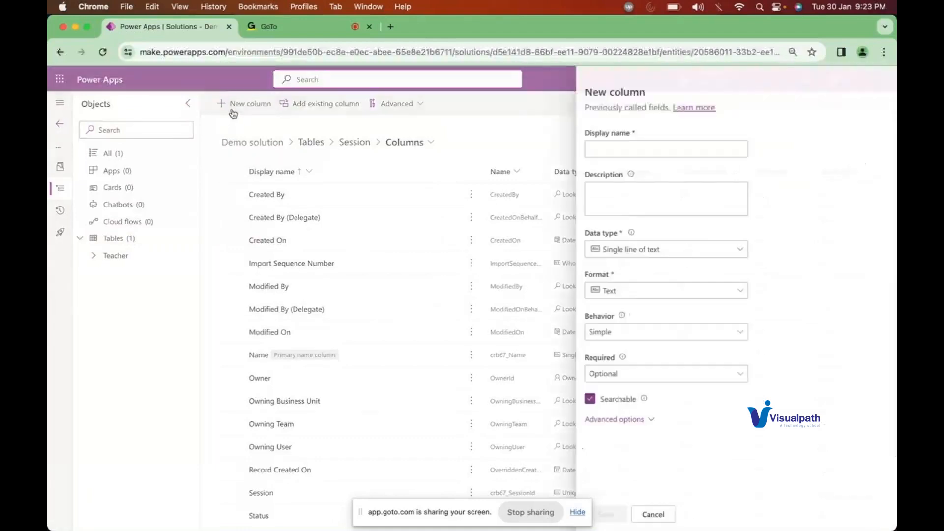
{"action": "left_click", "coordinate": [589, 149]}
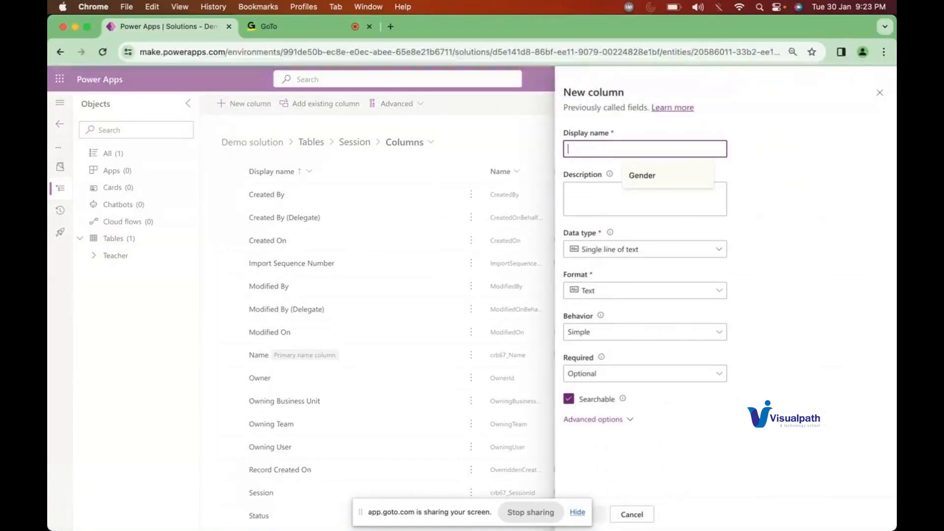
{"action": "type", "text": "DAte"}
{"action": "key", "text": "BackSpace"}
{"action": "key", "text": "BackSpace"}
{"action": "key", "text": "BackSpace"}
{"action": "key", "text": "BackSpace"}
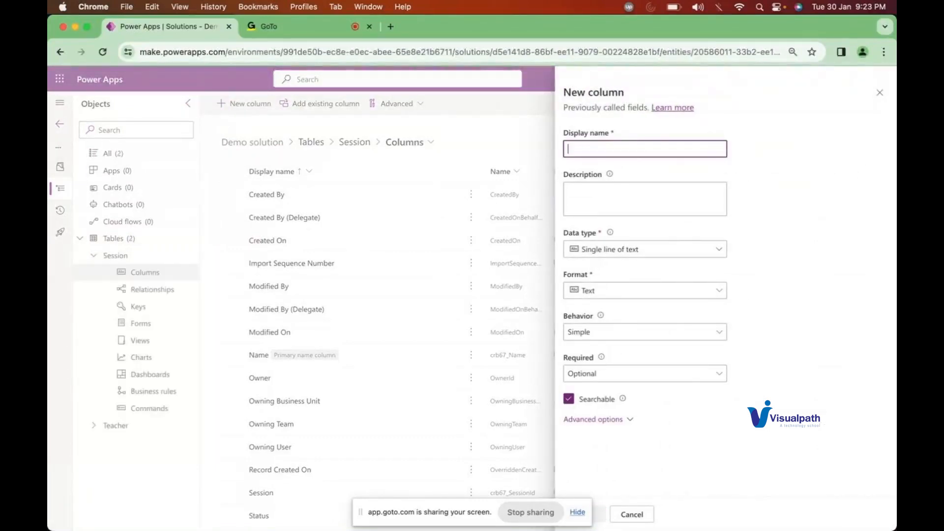
{"action": "type", "text": "Session"}
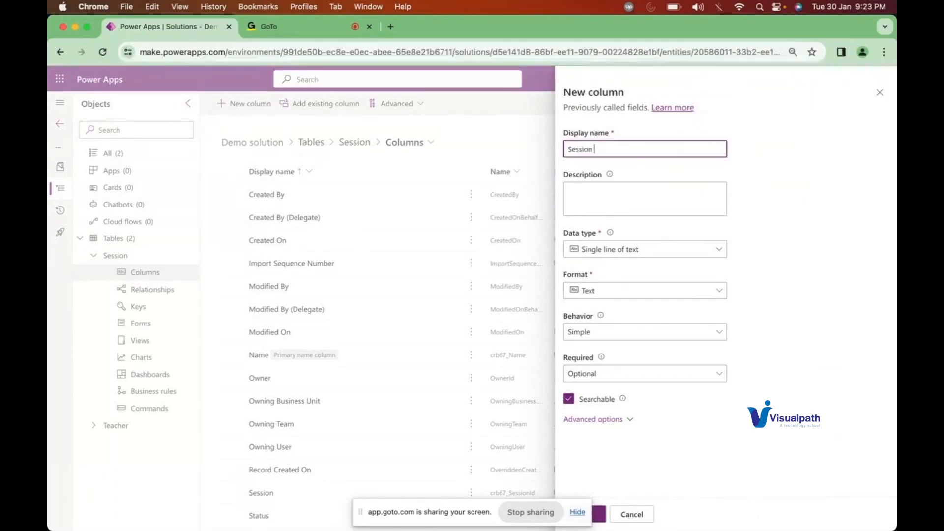
{"action": "type", "text": " Time"}
Step: Set the Session Time column's data type to Date and time and save the column
{"action": "left_click", "coordinate": [680, 251]}
{"action": "mouse_move", "coordinate": [654, 331]}
{"action": "left_click", "coordinate": [766, 332]}
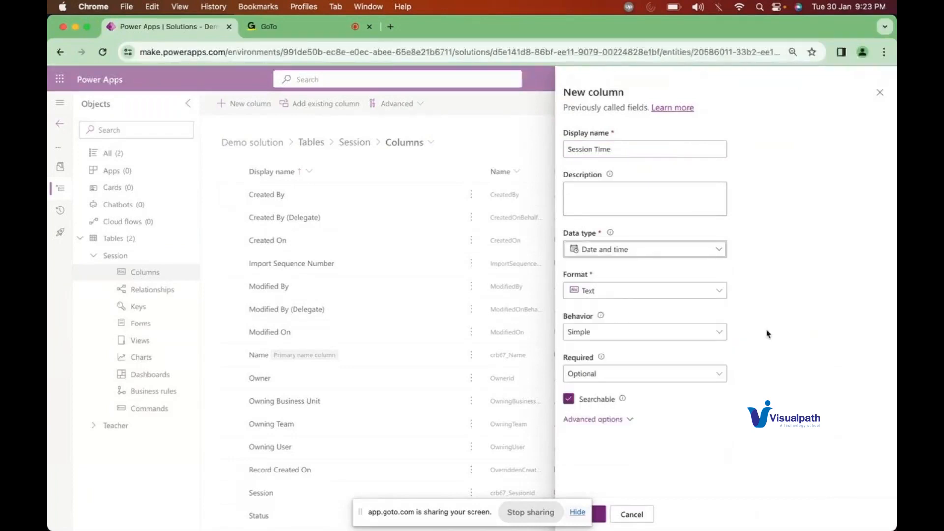
{"action": "left_click", "coordinate": [600, 517]}
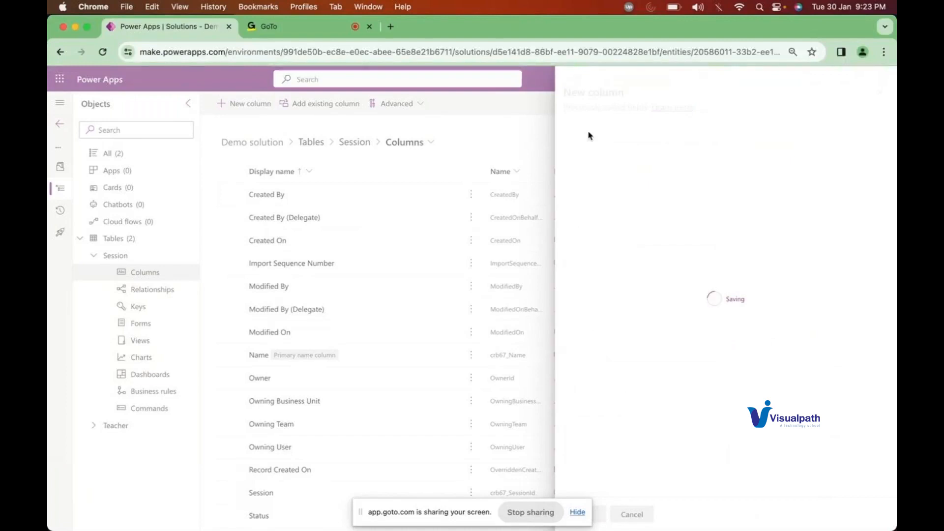
Step: Start another column in the Session table with display name Teacher and data type Lookup
{"action": "left_click", "coordinate": [260, 108]}
{"action": "left_click", "coordinate": [614, 150]}
{"action": "type", "text": "Teacher"}
{"action": "left_click", "coordinate": [765, 170]}
{"action": "left_click", "coordinate": [711, 295]}
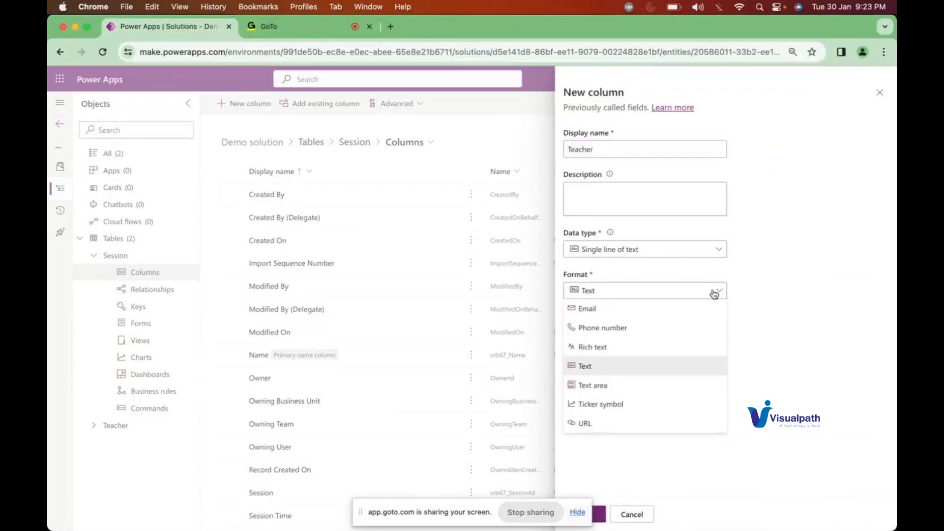
{"action": "left_click", "coordinate": [708, 249]}
{"action": "left_click", "coordinate": [708, 249]}
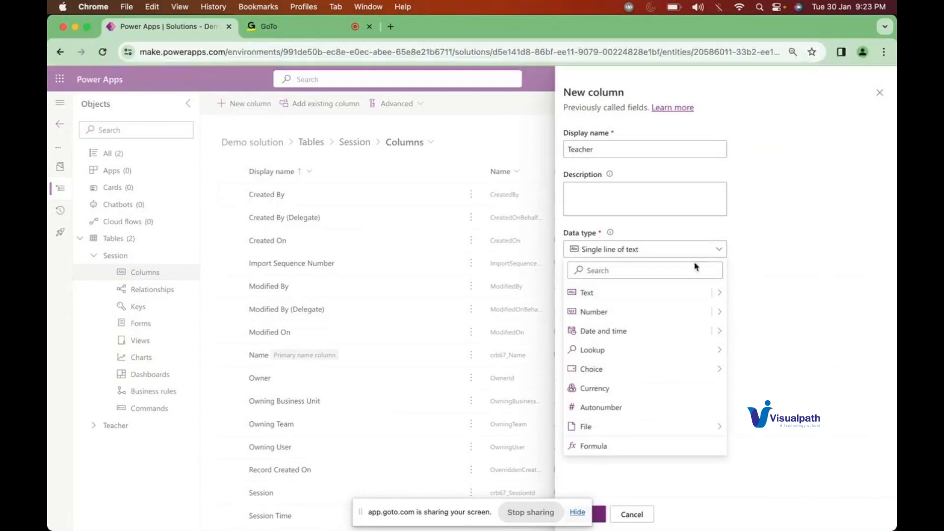
{"action": "mouse_move", "coordinate": [712, 349]}
{"action": "left_click", "coordinate": [764, 350]}
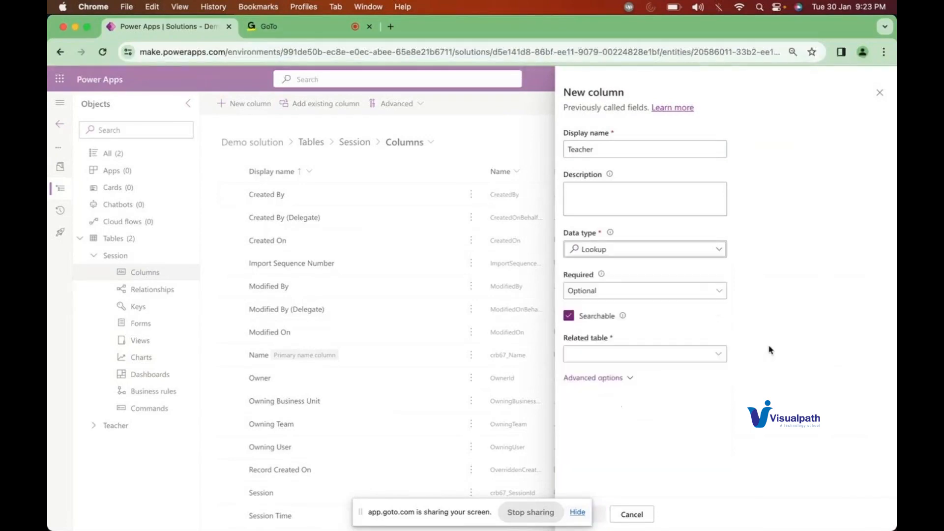
Step: Choose Teacher as the lookup column's related table and show the column's advanced options
{"action": "left_click", "coordinate": [646, 353]}
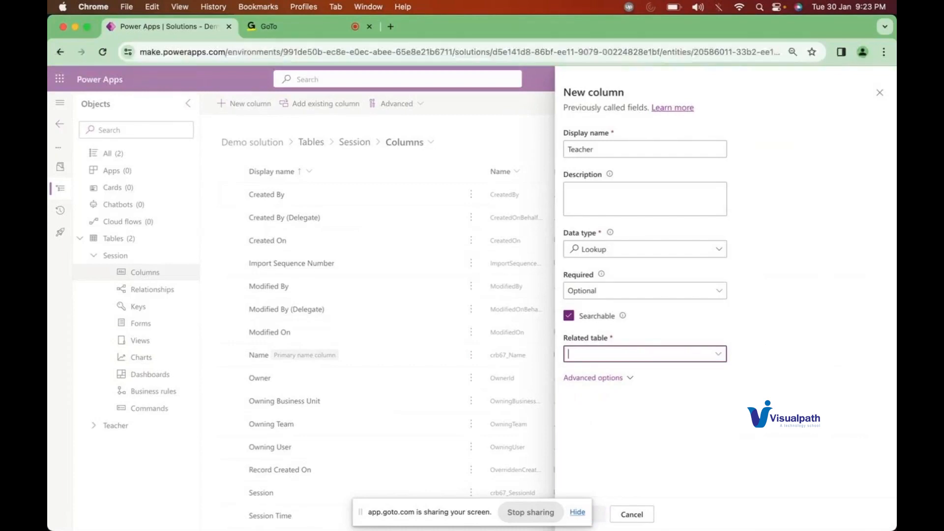
{"action": "type", "text": "Teacher"}
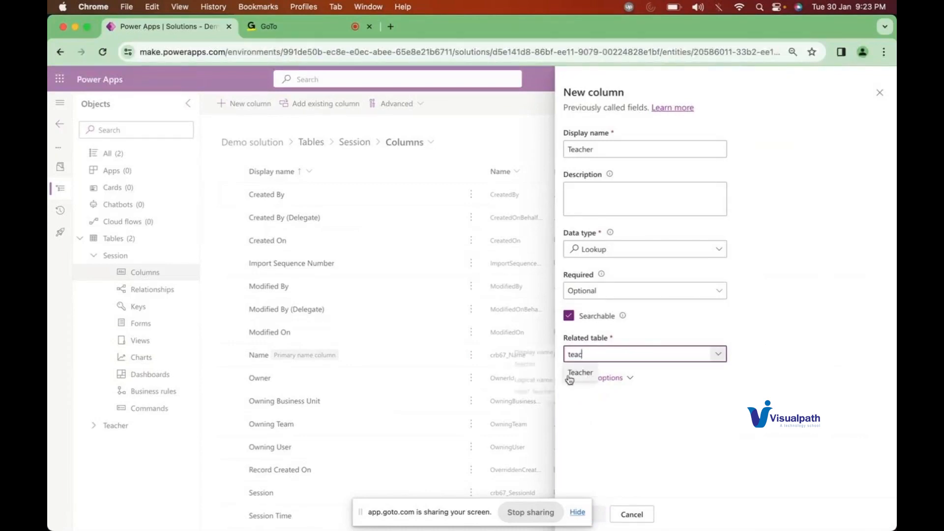
{"action": "left_click", "coordinate": [571, 376]}
{"action": "left_click", "coordinate": [630, 379]}
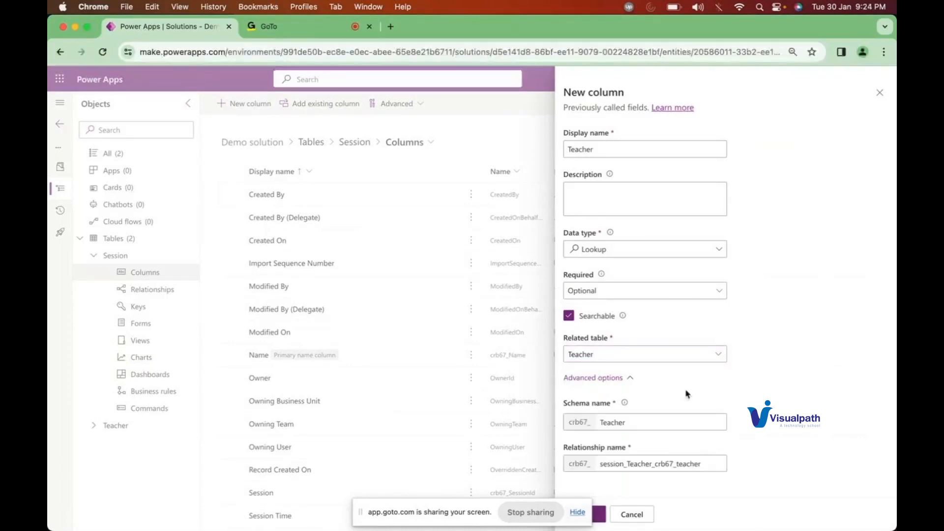
Step: Save the Teacher lookup column in the Session table
{"action": "left_click", "coordinate": [600, 517]}
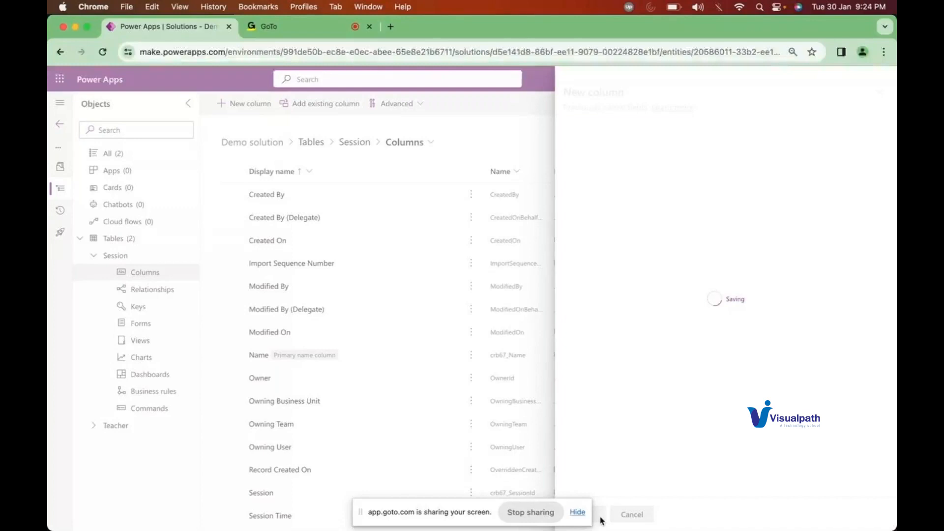
{"action": "left_click", "coordinate": [336, 35]}
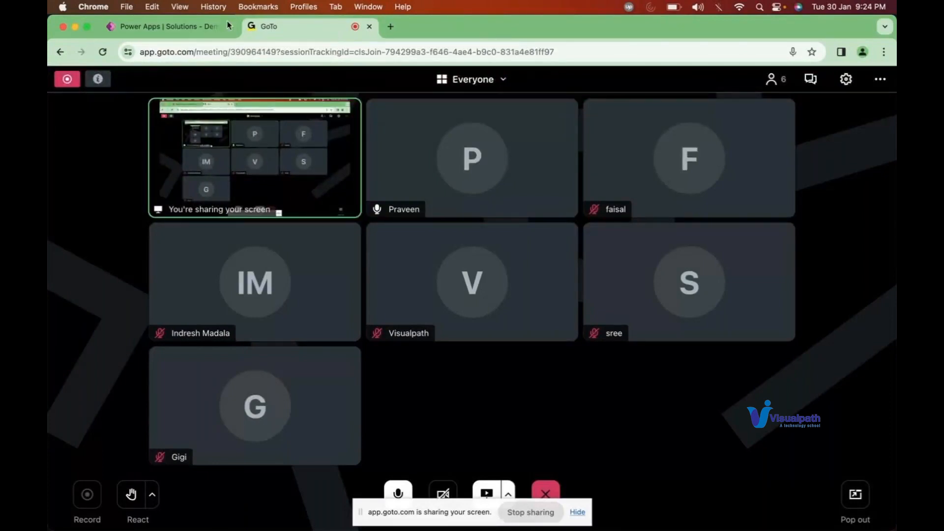
{"action": "left_click", "coordinate": [182, 27]}
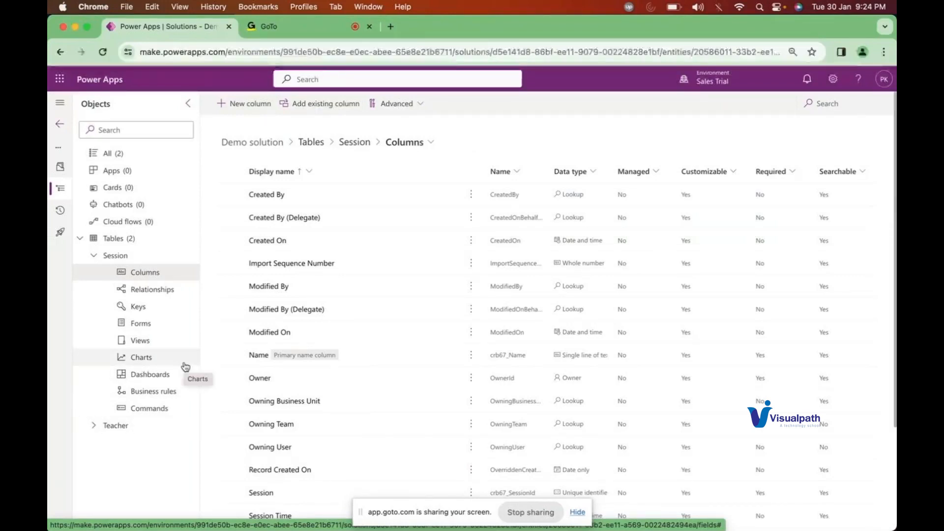
Step: Open the Session table's main Information form from its forms list, then go back to the list
{"action": "left_click", "coordinate": [94, 427]}
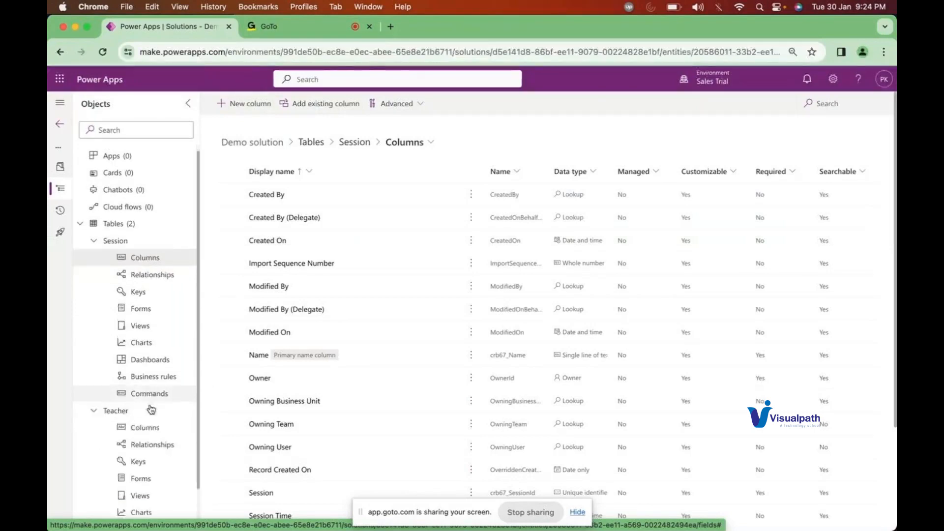
{"action": "scroll", "coordinate": [150, 410], "scroll_direction": "down", "scroll_amount": 2}
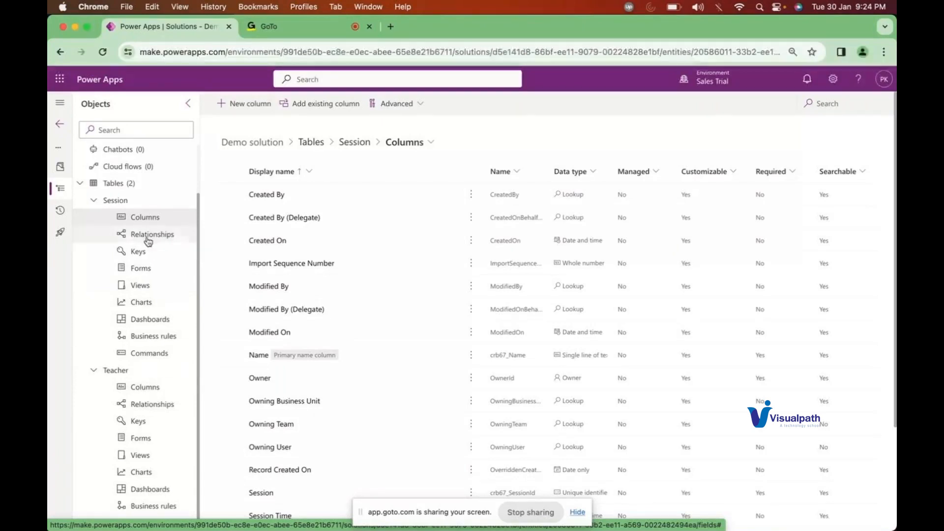
{"action": "left_click", "coordinate": [141, 271]}
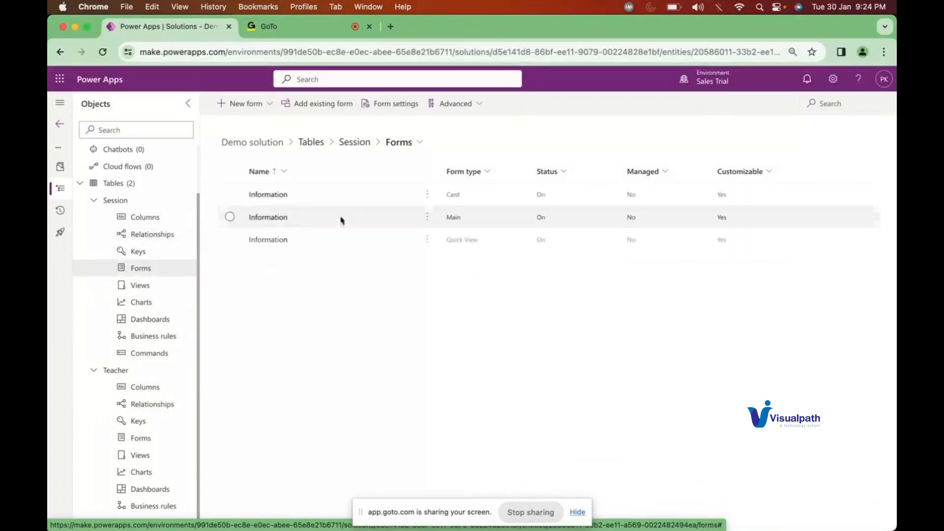
{"action": "left_click", "coordinate": [276, 218]}
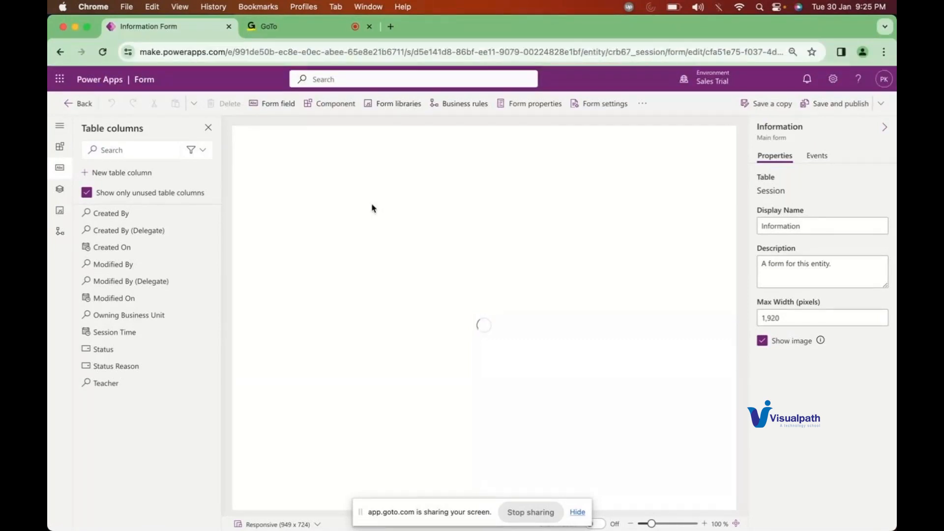
{"action": "left_click", "coordinate": [82, 104]}
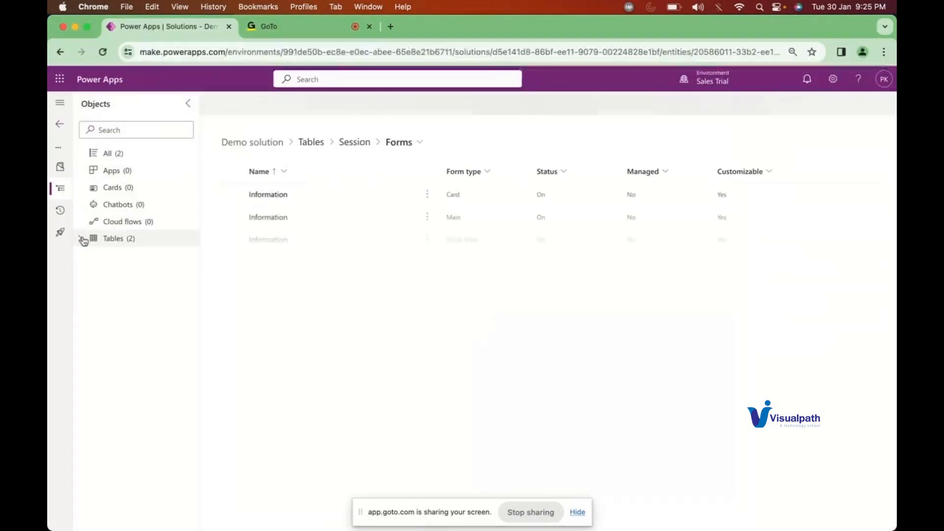
Step: Open the Teacher table's relationships and look through the list for the one linking to Session
{"action": "left_click", "coordinate": [80, 238]}
{"action": "left_click", "coordinate": [92, 272]}
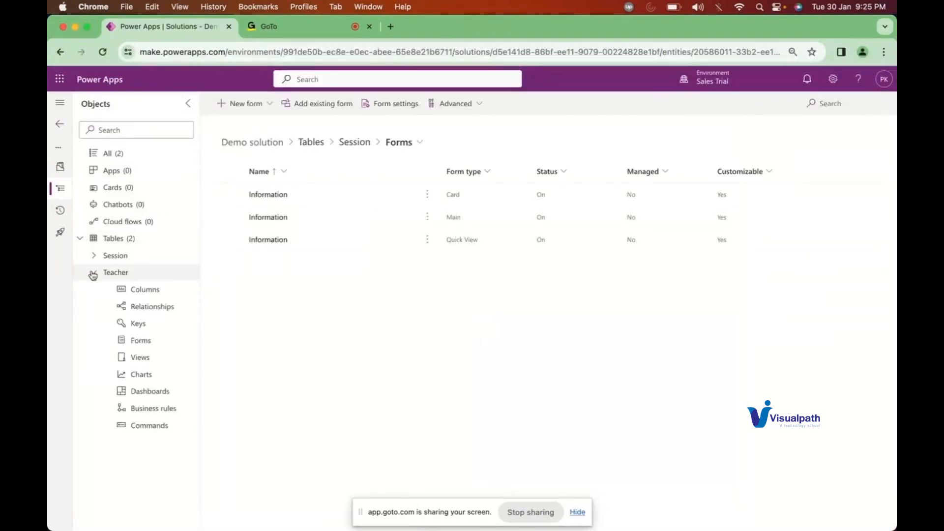
{"action": "left_click", "coordinate": [154, 310]}
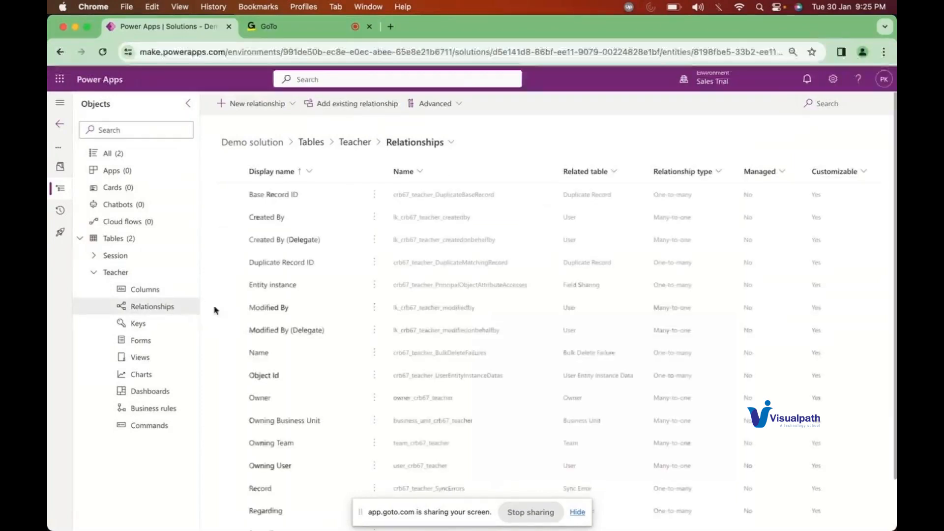
{"action": "scroll", "coordinate": [327, 301], "scroll_direction": "down", "scroll_amount": 2}
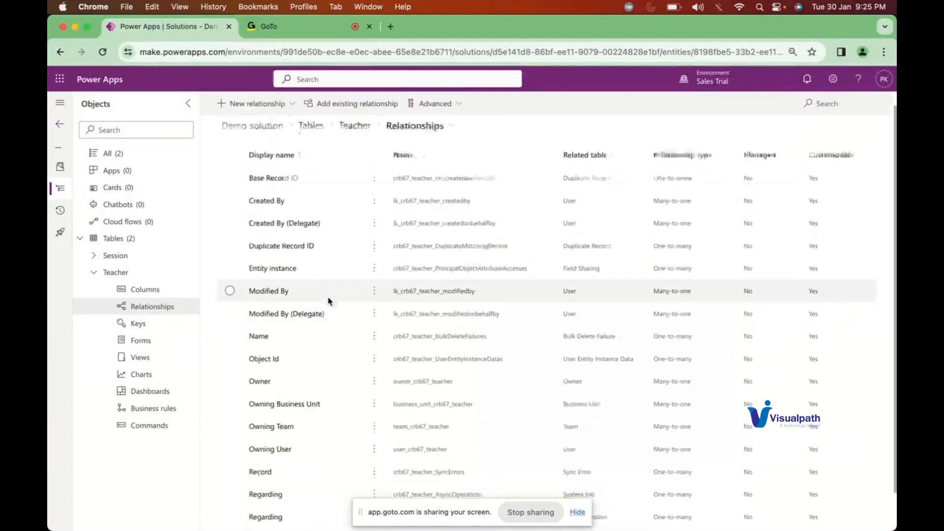
{"action": "scroll", "coordinate": [330, 301], "scroll_direction": "up", "scroll_amount": 1}
{"action": "scroll", "coordinate": [329, 301], "scroll_direction": "down", "scroll_amount": 2}
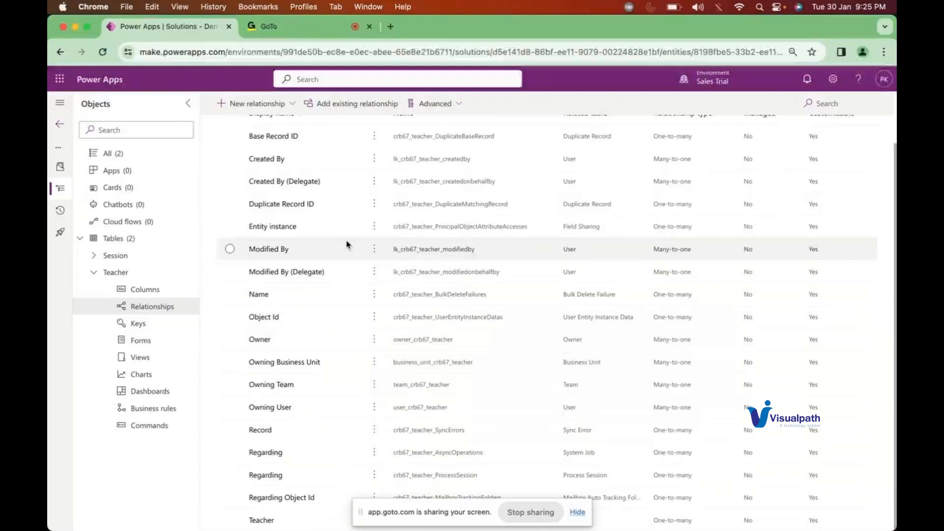
{"action": "scroll", "coordinate": [347, 181], "scroll_direction": "up", "scroll_amount": 2}
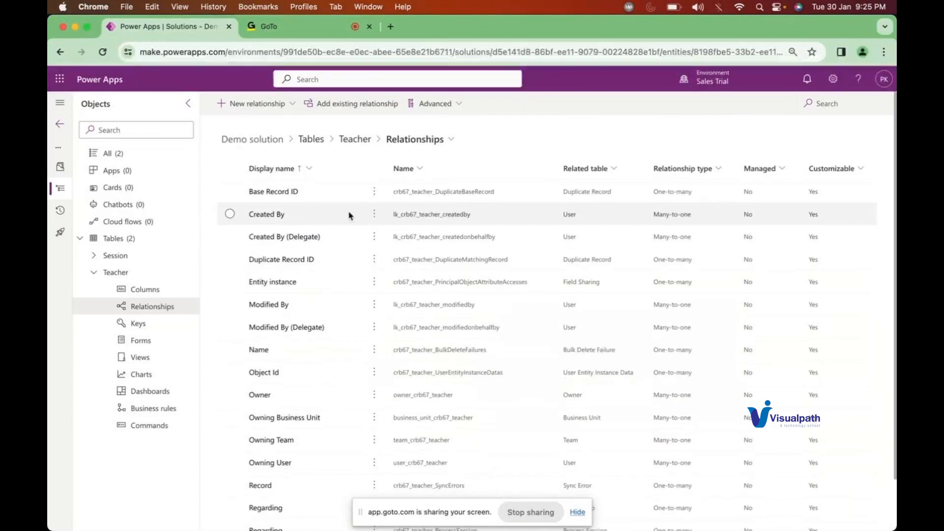
{"action": "scroll", "coordinate": [350, 215], "scroll_direction": "down", "scroll_amount": 1}
{"action": "scroll", "coordinate": [350, 216], "scroll_direction": "down", "scroll_amount": 1}
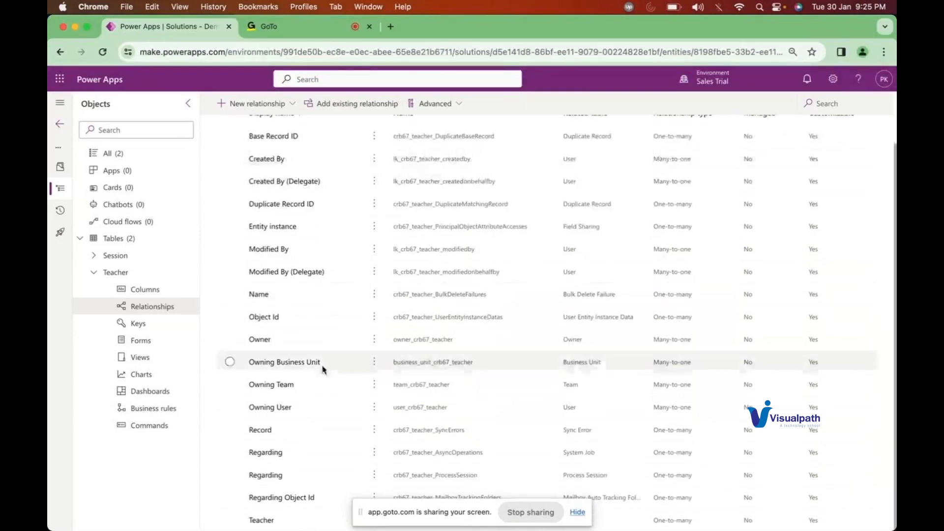
Step: Open the Teacher relationship with the Session table and expand its General settings
{"action": "left_click_drag", "start_coordinate": [415, 512], "coordinate": [688, 199]}
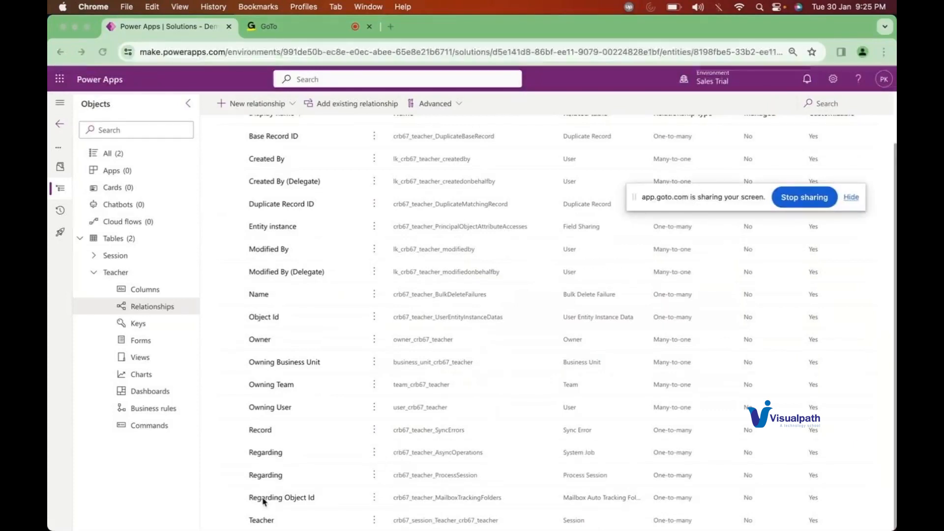
{"action": "left_click", "coordinate": [256, 519]}
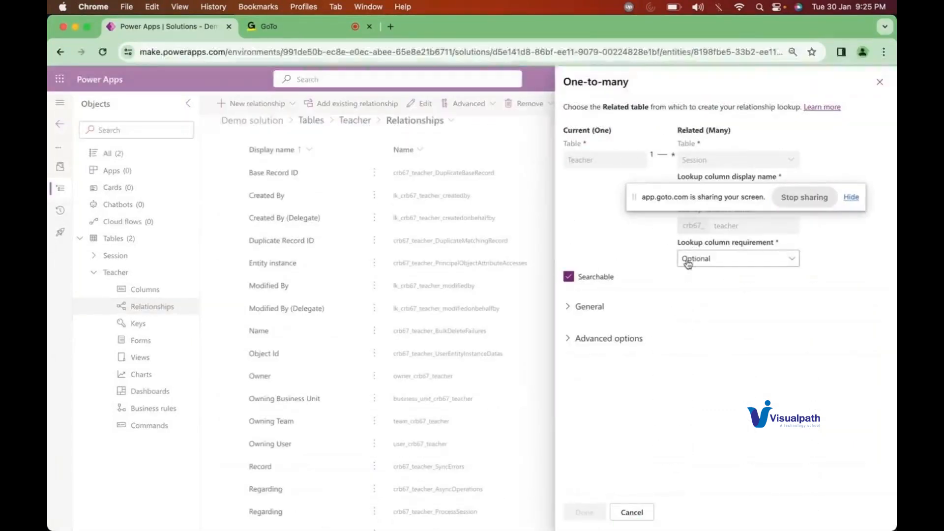
{"action": "left_click_drag", "start_coordinate": [682, 195], "coordinate": [868, 430]}
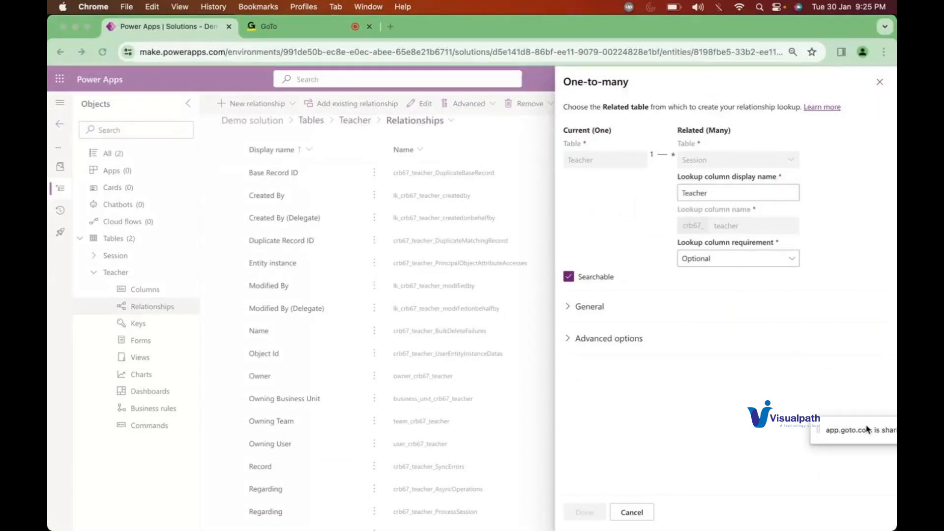
{"action": "left_click", "coordinate": [566, 306]}
{"action": "left_click", "coordinate": [568, 307]}
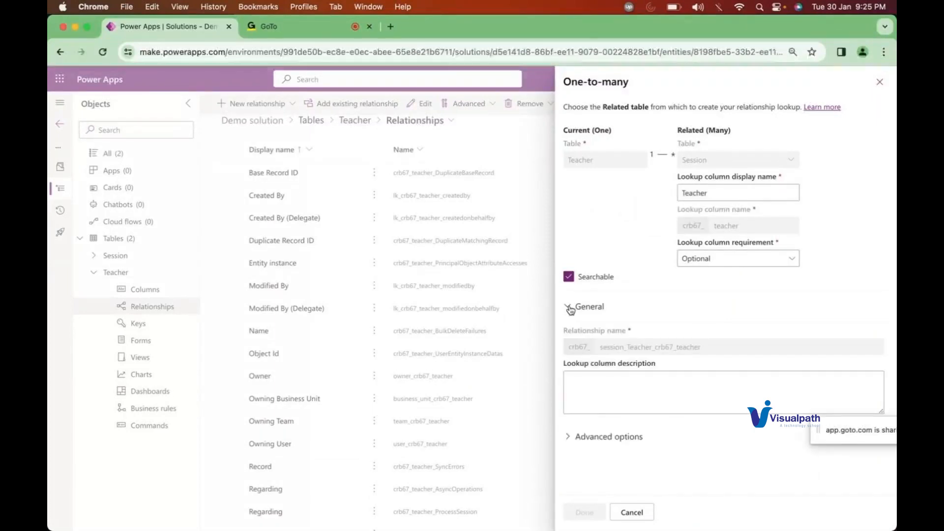
Step: Examine the relationship's current table, related table and lookup column display name
{"action": "double_click", "coordinate": [586, 160]}
{"action": "left_click", "coordinate": [701, 163]}
{"action": "double_click", "coordinate": [702, 163]}
{"action": "left_click", "coordinate": [698, 194]}
{"action": "double_click", "coordinate": [697, 194]}
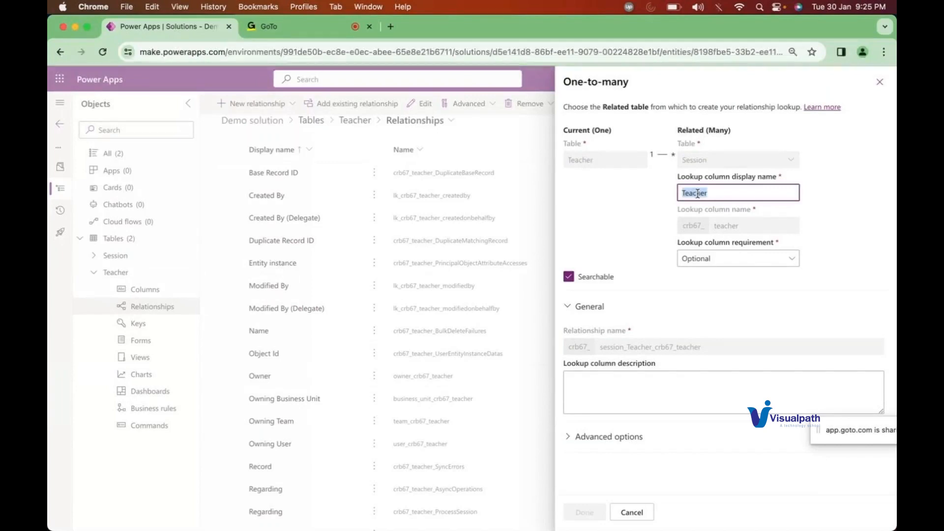
Step: Set the relationship's lookup column requirement to Business Required
{"action": "left_click", "coordinate": [709, 261]}
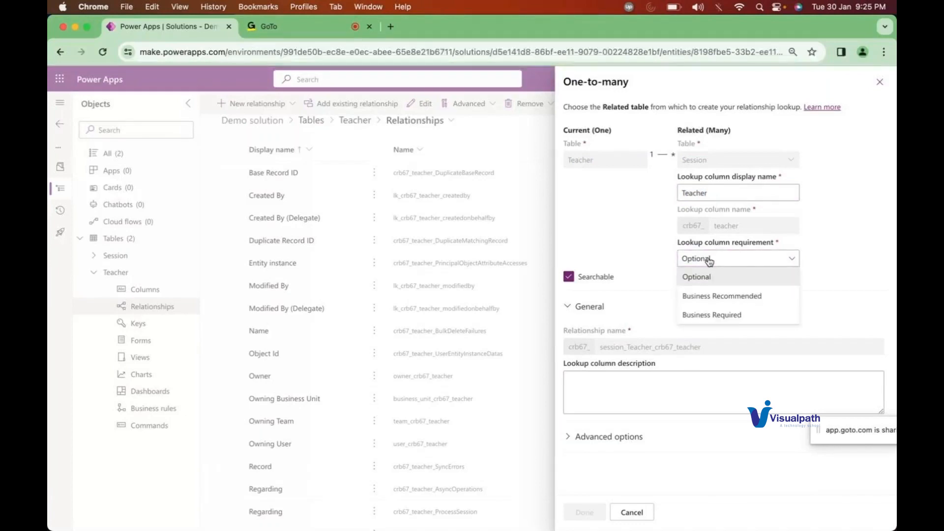
{"action": "left_click", "coordinate": [717, 321]}
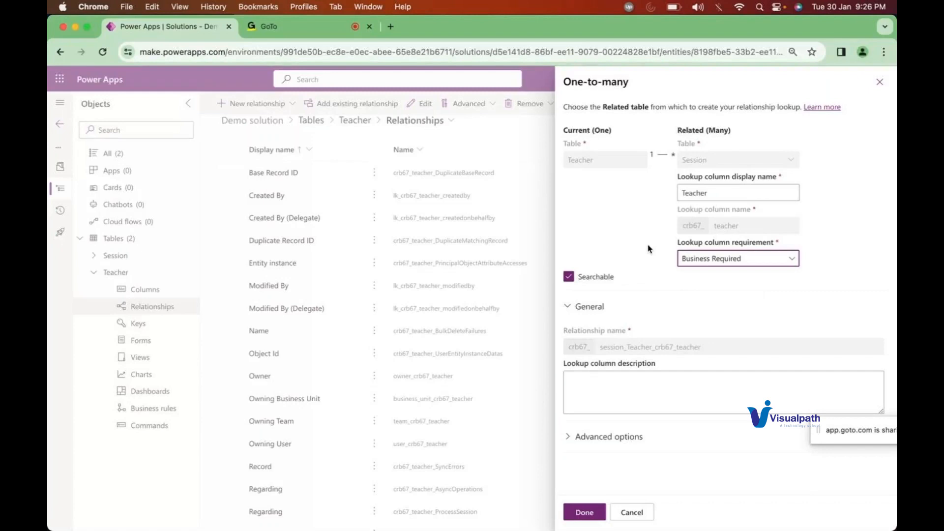
{"action": "left_click", "coordinate": [638, 225]}
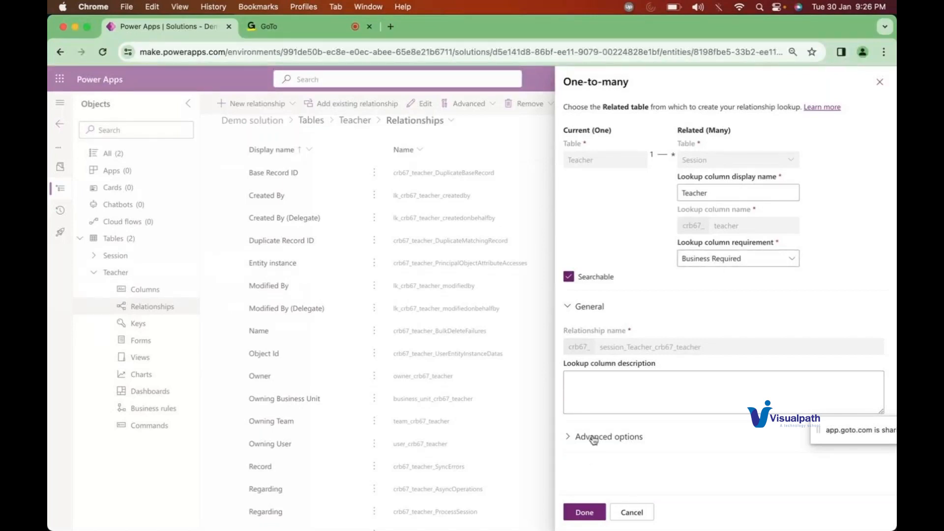
Step: Expand the relationship's advanced options and examine its relationship name, display settings and relationship behavior
{"action": "left_click", "coordinate": [571, 437]}
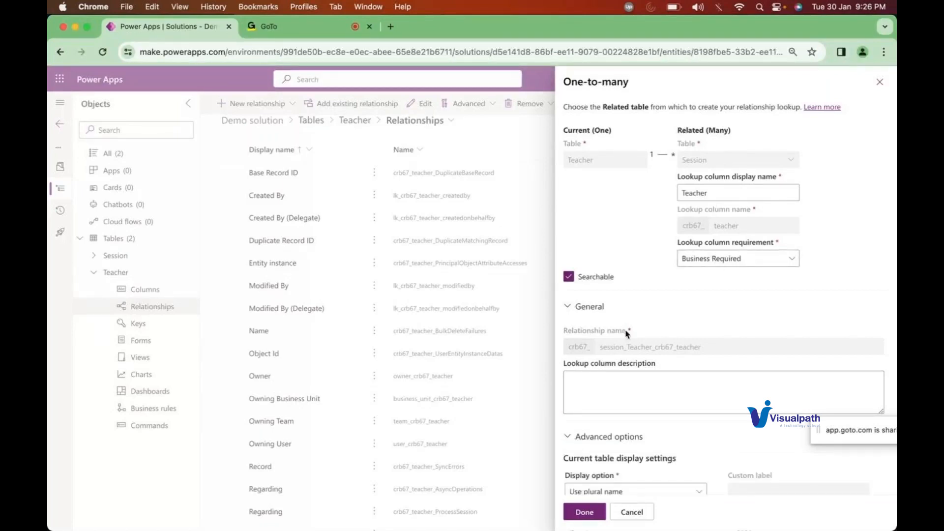
{"action": "double_click", "coordinate": [615, 349]}
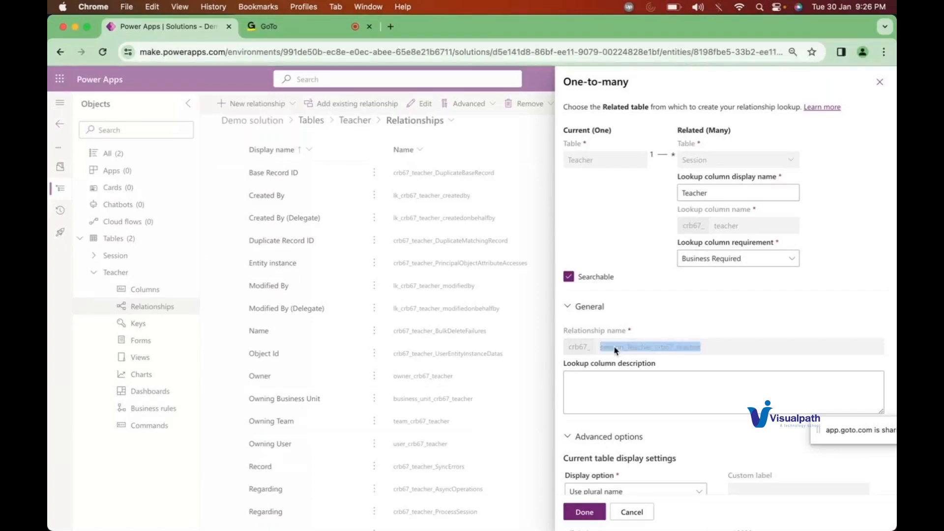
{"action": "scroll", "coordinate": [596, 406], "scroll_direction": "down", "scroll_amount": 4}
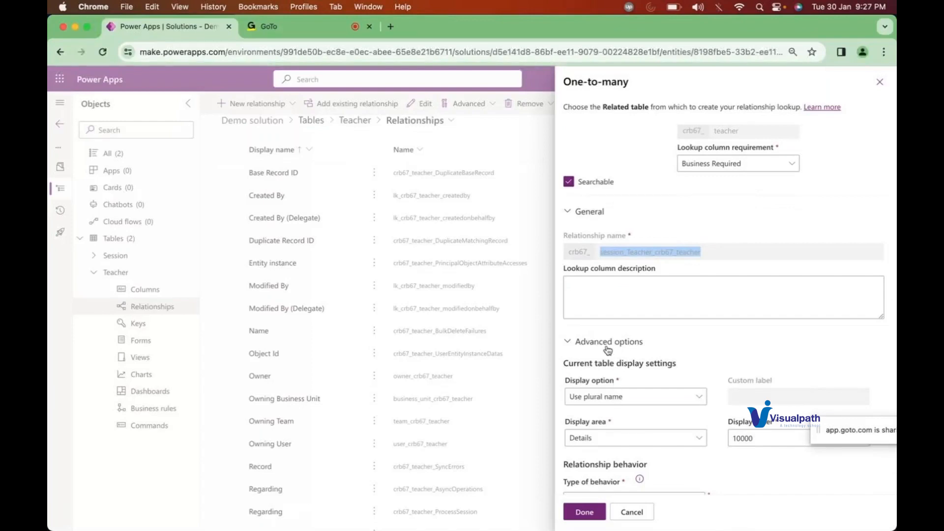
{"action": "scroll", "coordinate": [686, 362], "scroll_direction": "down", "scroll_amount": 1}
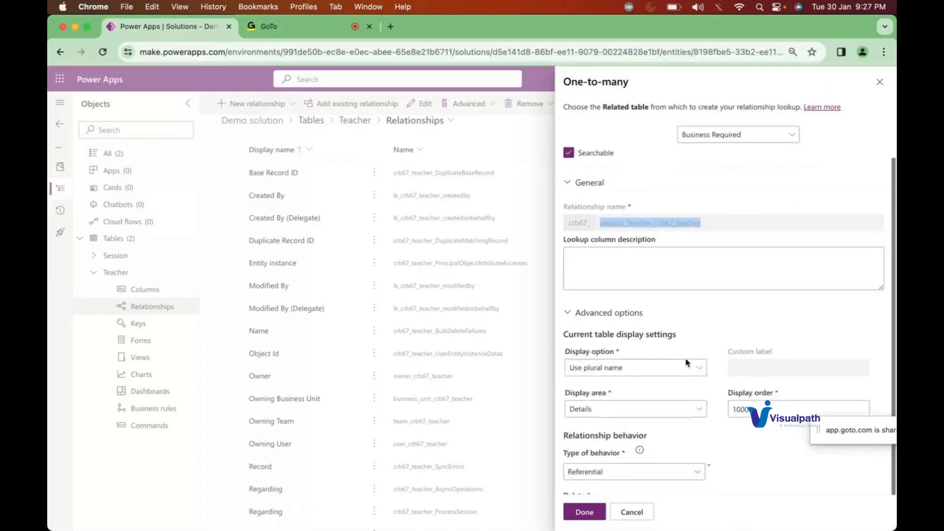
{"action": "scroll", "coordinate": [685, 362], "scroll_direction": "up", "scroll_amount": 2}
{"action": "scroll", "coordinate": [685, 362], "scroll_direction": "down", "scroll_amount": 4}
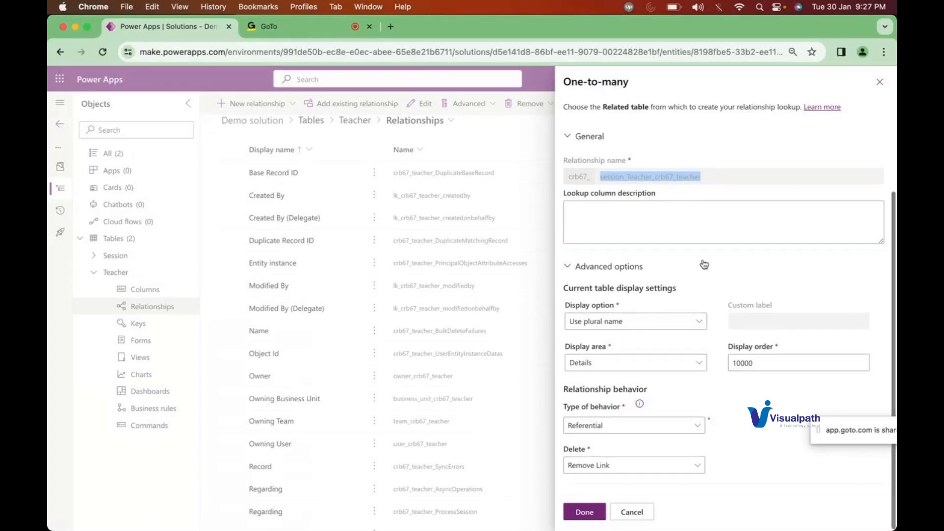
{"action": "scroll", "coordinate": [703, 264], "scroll_direction": "up", "scroll_amount": 1}
{"action": "scroll", "coordinate": [704, 265], "scroll_direction": "up", "scroll_amount": 5}
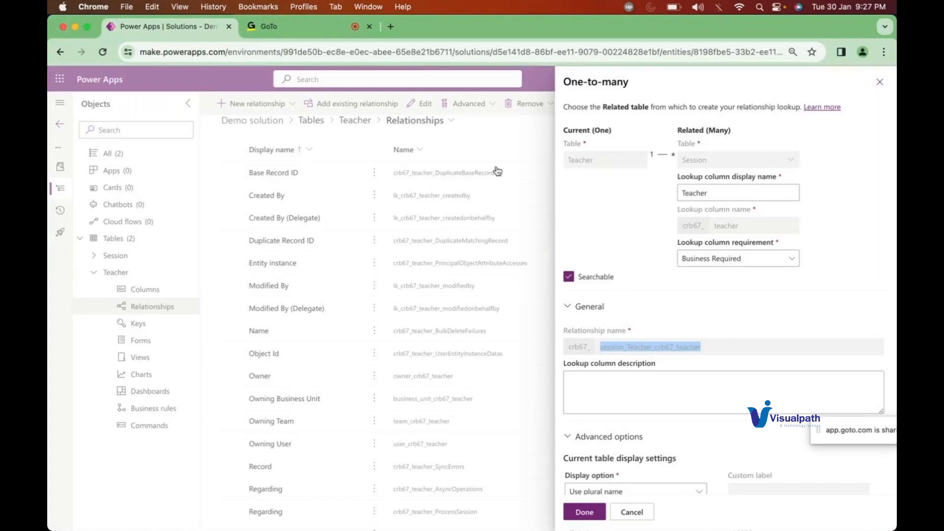
Step: Check the Teacher table's plural name in its properties using a duplicate browser tab, then return to the open relationship
{"action": "right_click", "coordinate": [191, 33]}
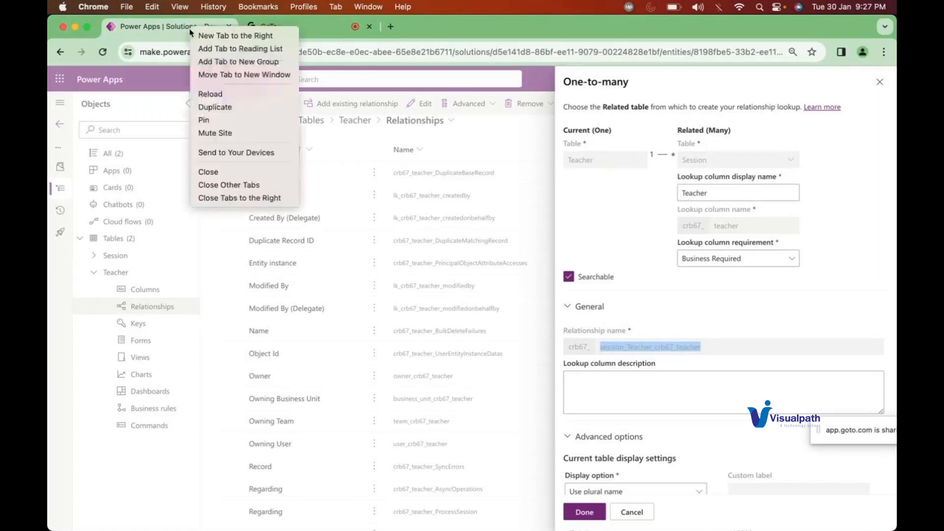
{"action": "left_click", "coordinate": [218, 109]}
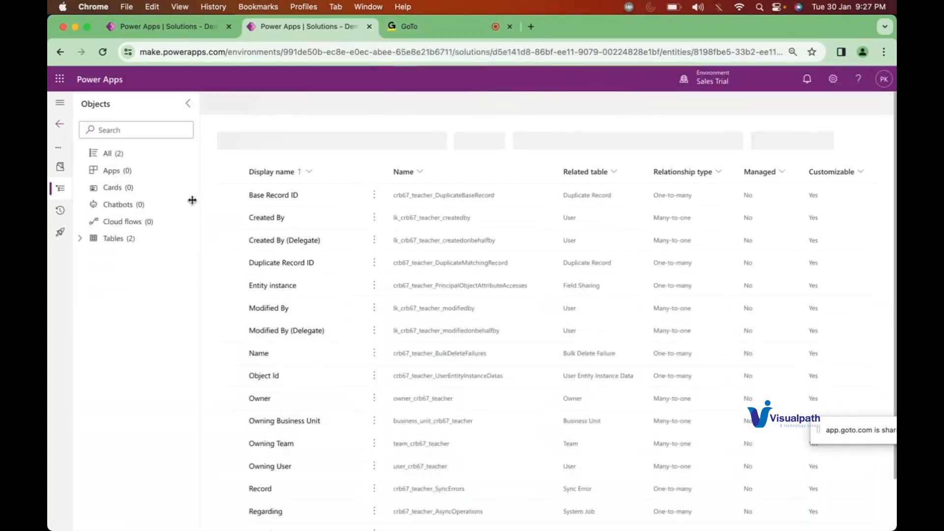
{"action": "left_click", "coordinate": [80, 238]}
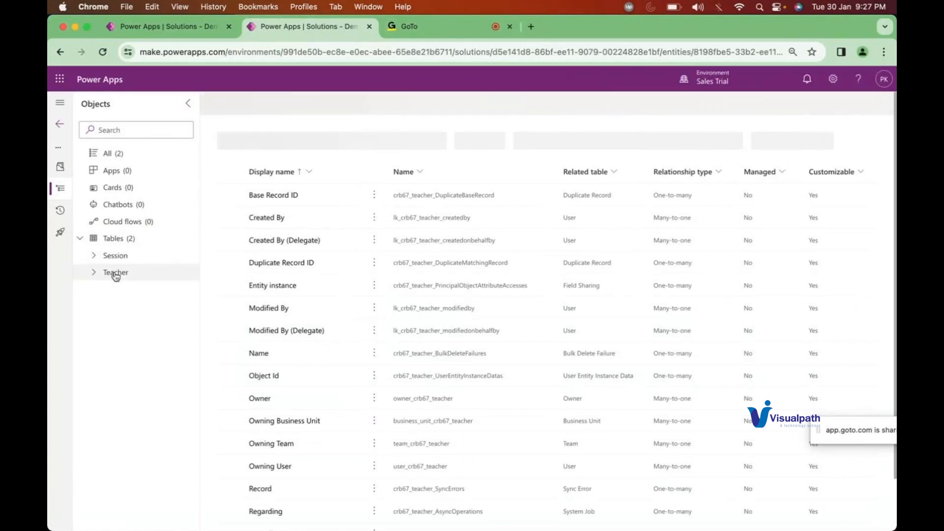
{"action": "left_click", "coordinate": [116, 273]}
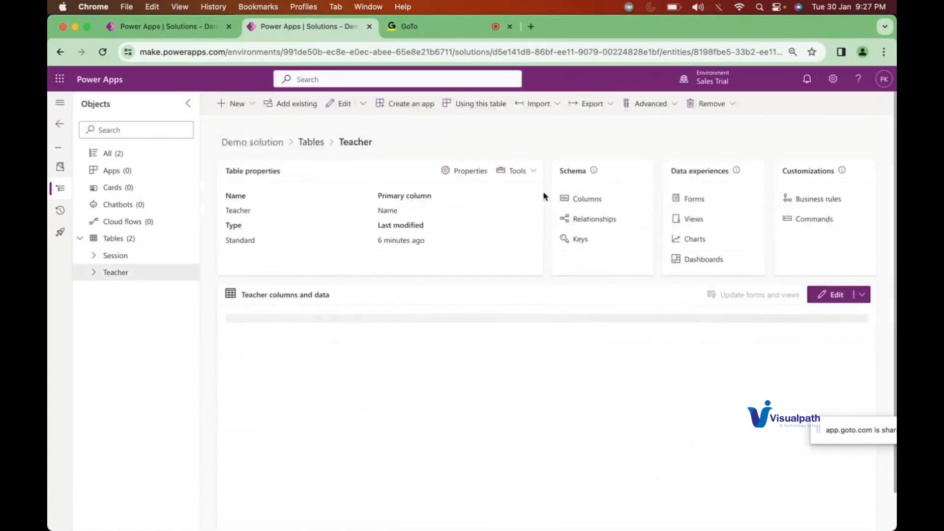
{"action": "left_click", "coordinate": [471, 171]}
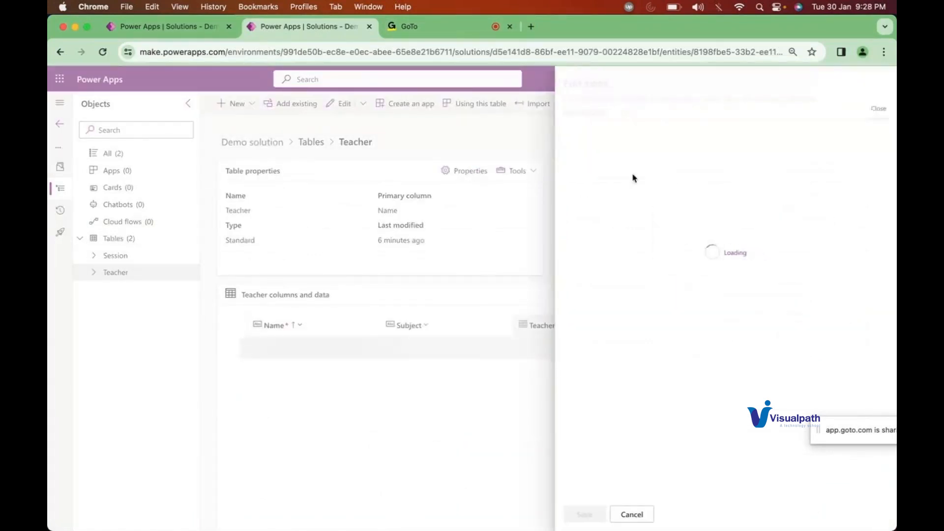
{"action": "double_click", "coordinate": [585, 214]}
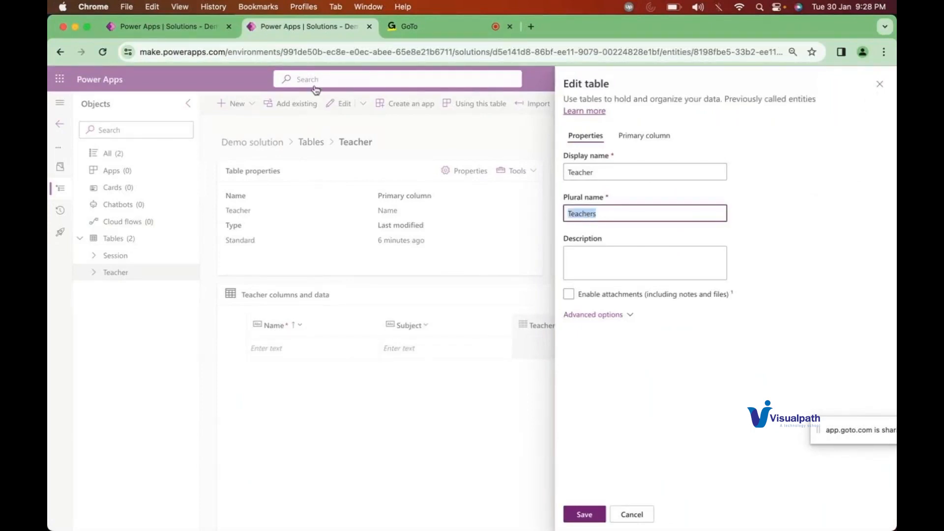
{"action": "left_click", "coordinate": [184, 34]}
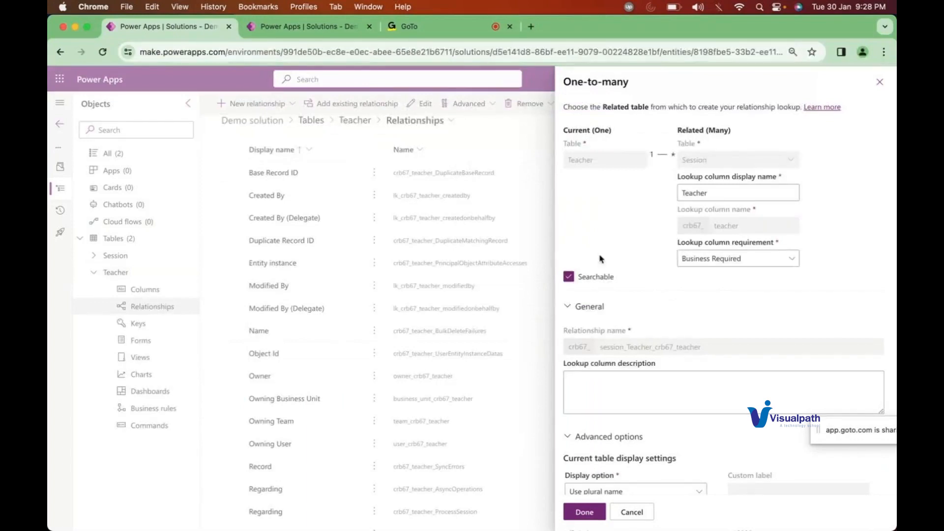
Step: Review the one-to-many relationship's tables, display settings and relationship behavior, and save the relationship
{"action": "scroll", "coordinate": [621, 432], "scroll_direction": "down", "scroll_amount": 3}
{"action": "scroll", "coordinate": [621, 453], "scroll_direction": "down", "scroll_amount": 1}
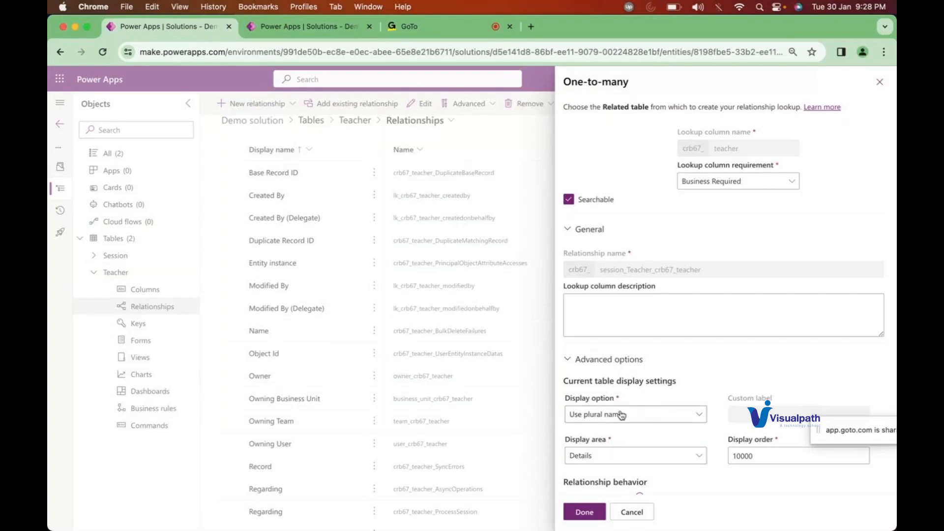
{"action": "scroll", "coordinate": [702, 415], "scroll_direction": "down", "scroll_amount": 1}
{"action": "scroll", "coordinate": [702, 416], "scroll_direction": "down", "scroll_amount": 4}
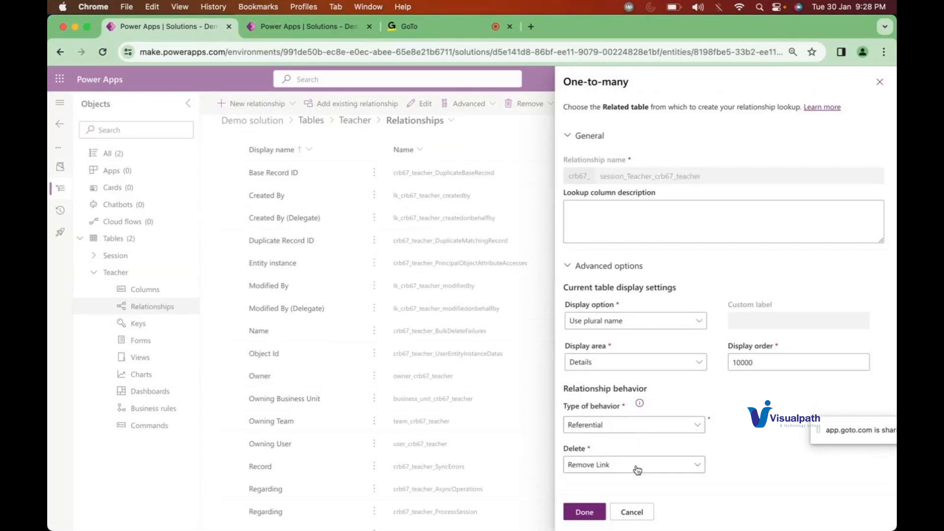
{"action": "scroll", "coordinate": [685, 258], "scroll_direction": "up", "scroll_amount": 4}
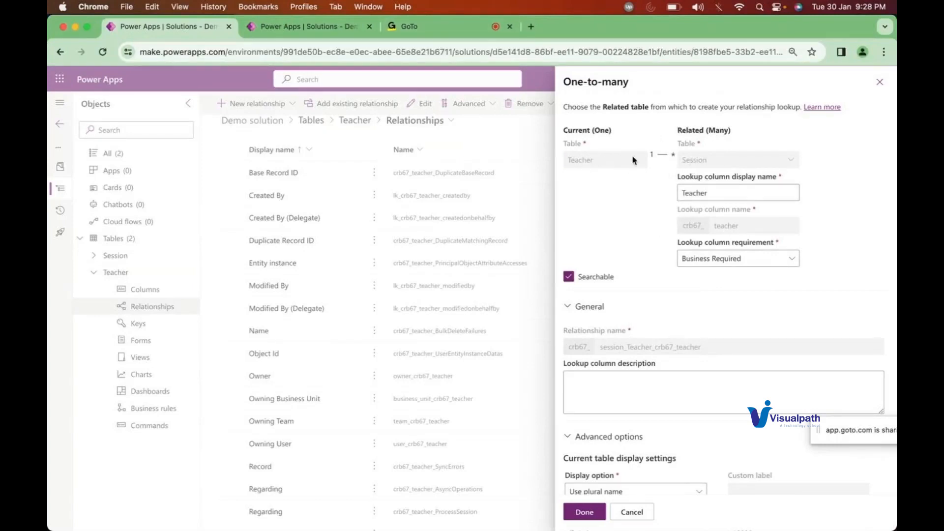
{"action": "double_click", "coordinate": [601, 129]}
{"action": "double_click", "coordinate": [719, 131]}
{"action": "left_click", "coordinate": [583, 512]}
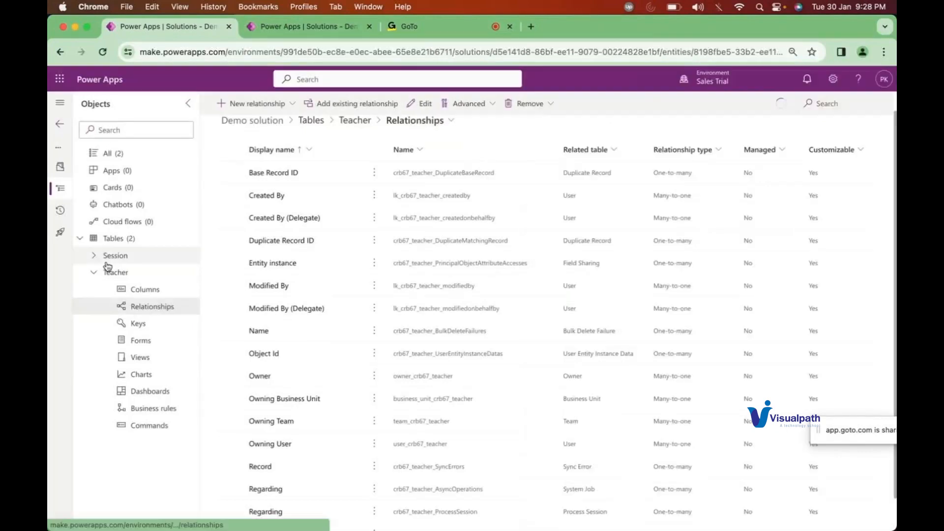
Step: Open the Teacher many-to-one relationship from the Session table's relationships
{"action": "left_click", "coordinate": [107, 264]}
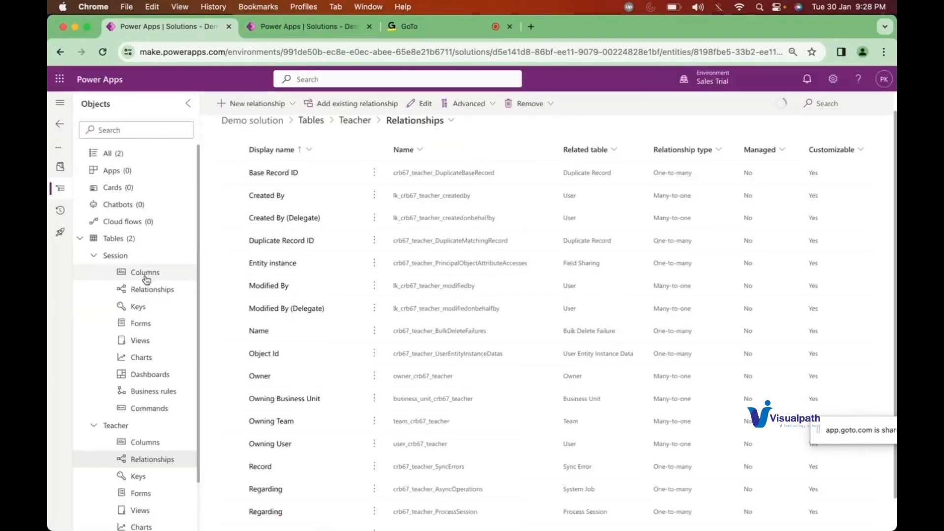
{"action": "left_click", "coordinate": [150, 290]}
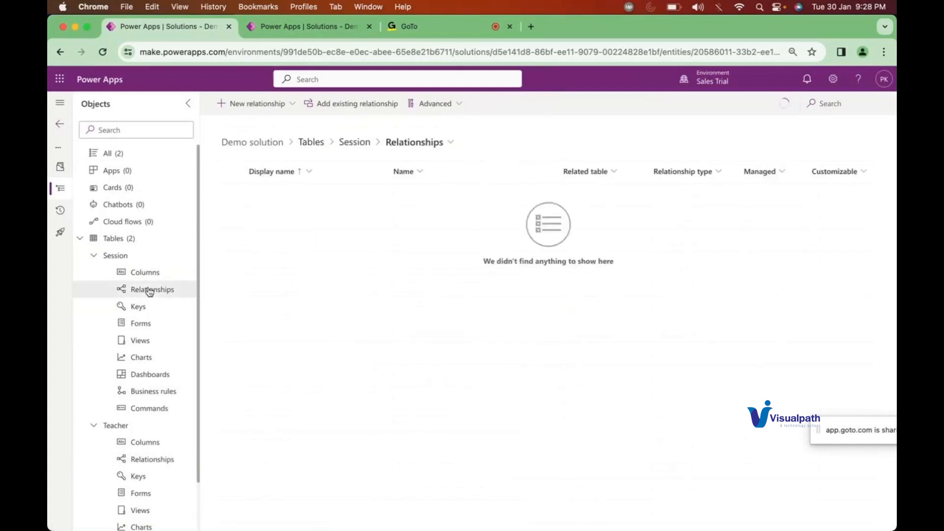
{"action": "scroll", "coordinate": [343, 364], "scroll_direction": "down", "scroll_amount": 2}
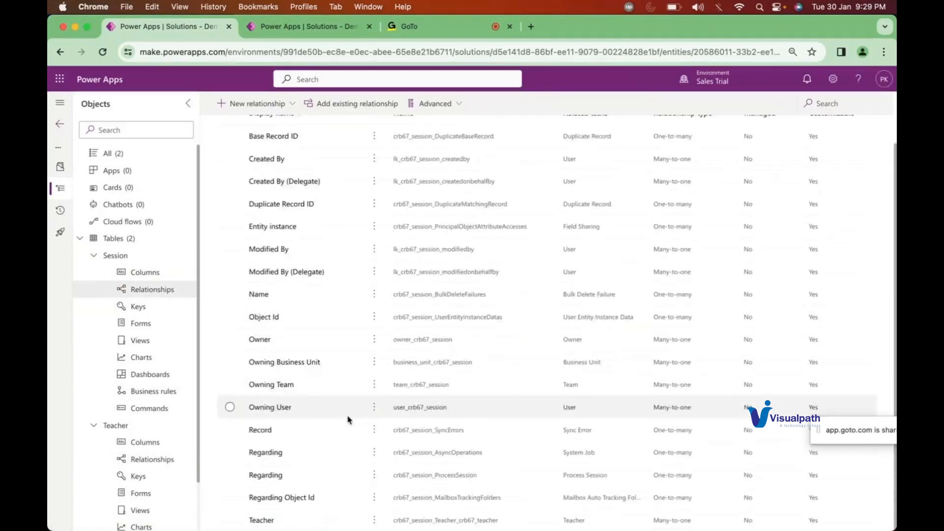
{"action": "scroll", "coordinate": [317, 499], "scroll_direction": "down", "scroll_amount": 3}
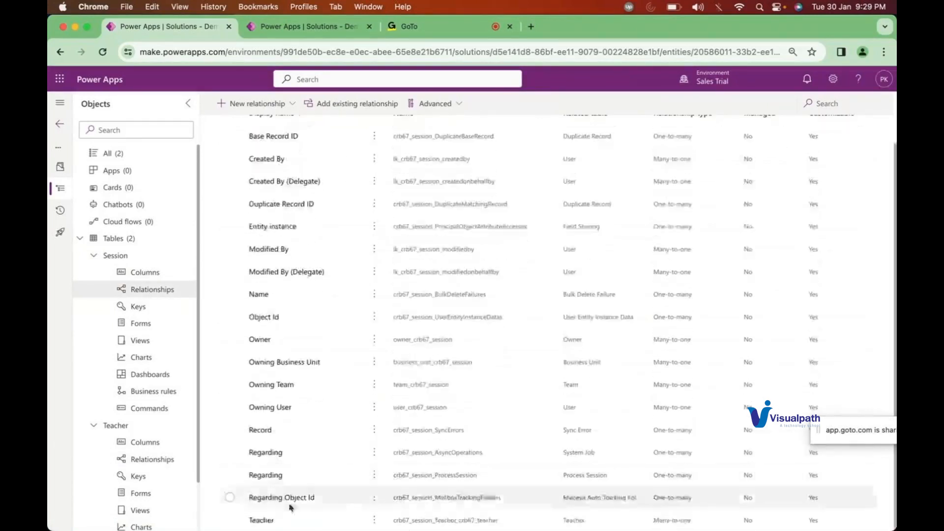
{"action": "left_click", "coordinate": [261, 520]}
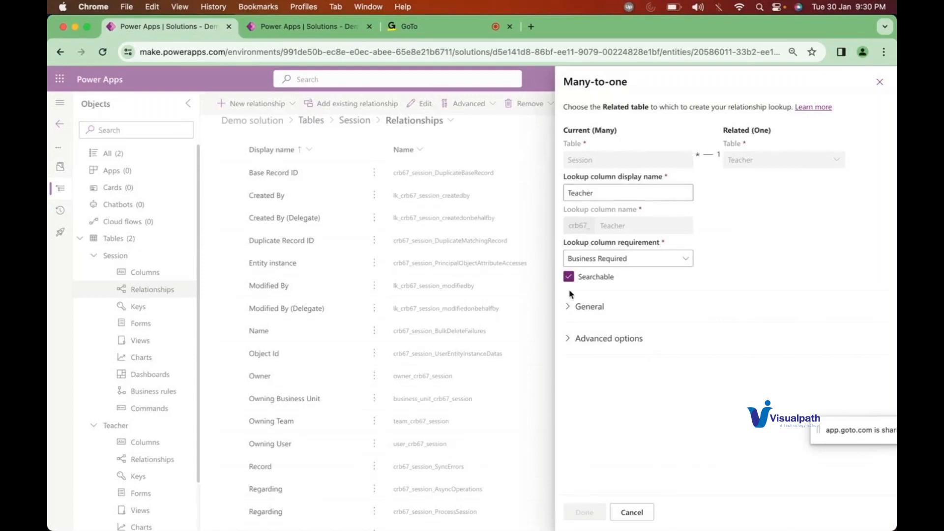
Step: Expand the many-to-one relationship's general and advanced options and examine the display settings and available behavior types
{"action": "left_click", "coordinate": [569, 307]}
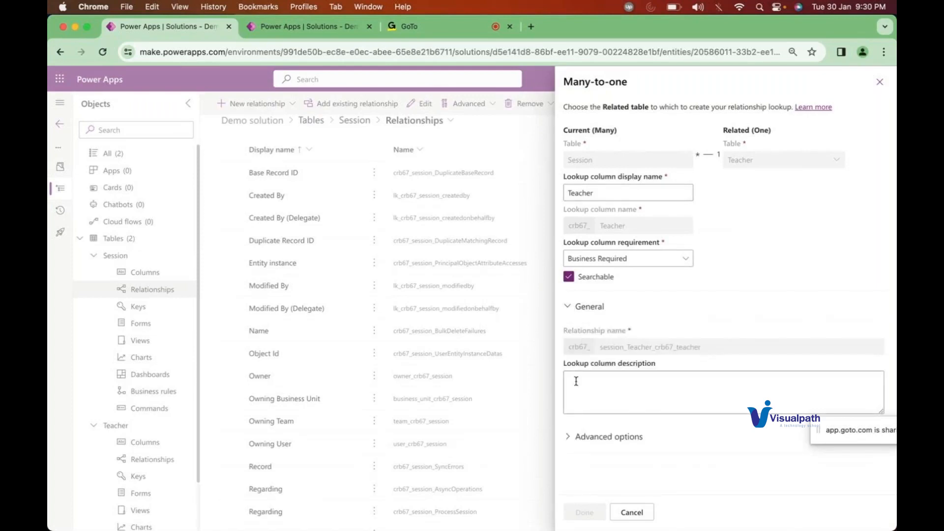
{"action": "left_click", "coordinate": [569, 439]}
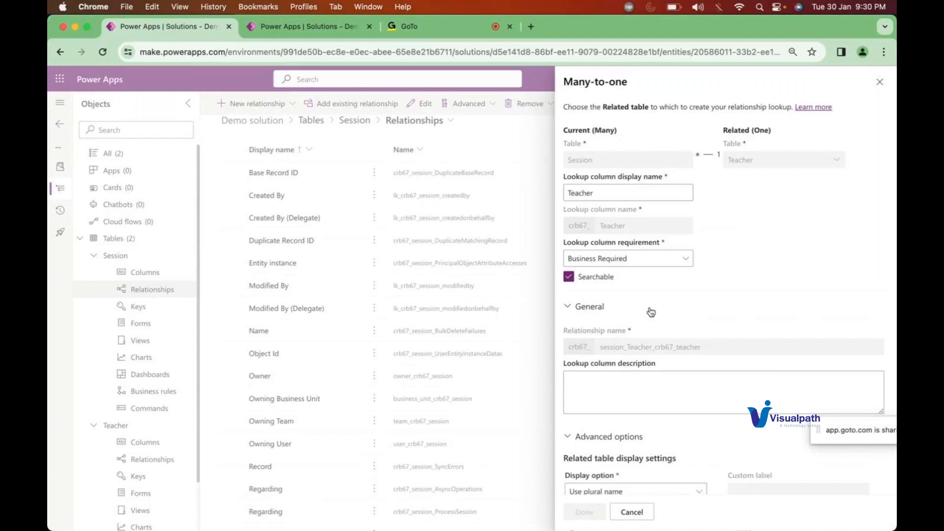
{"action": "scroll", "coordinate": [644, 313], "scroll_direction": "down", "scroll_amount": 5}
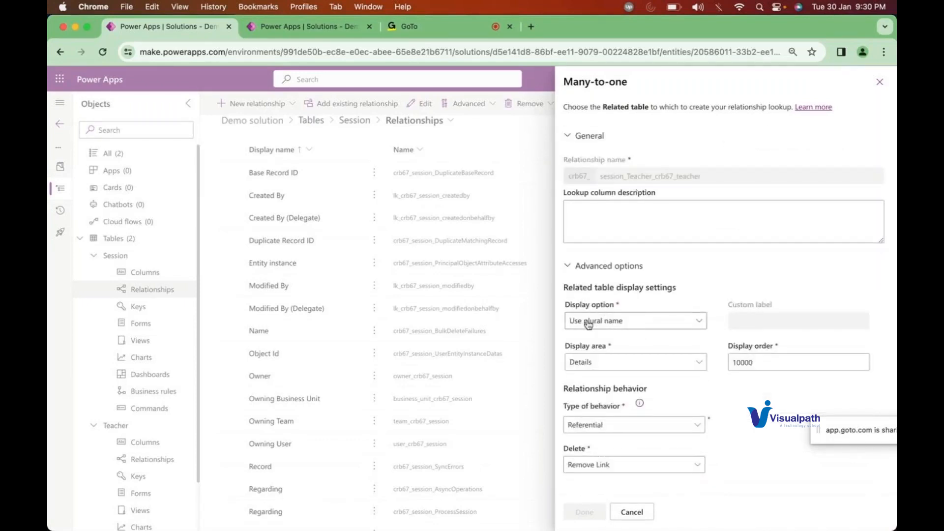
{"action": "left_click", "coordinate": [610, 425]}
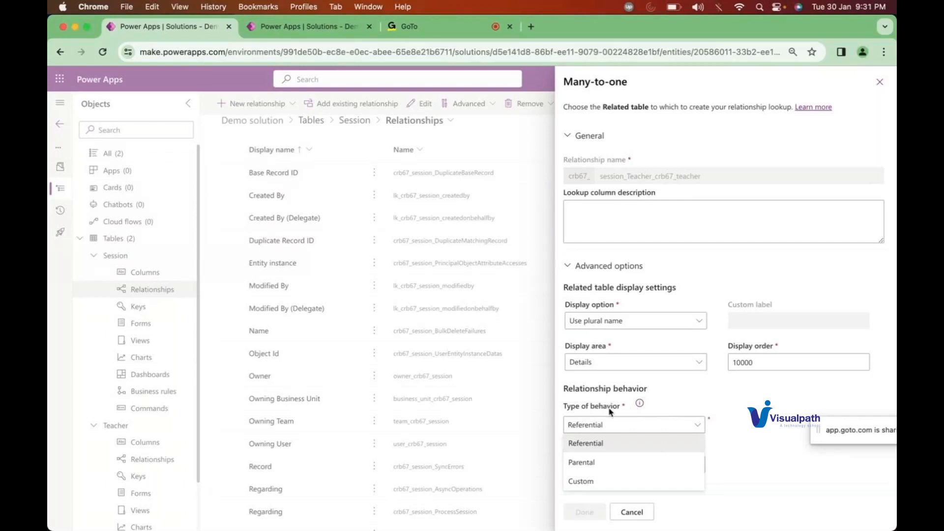
{"action": "double_click", "coordinate": [601, 393]}
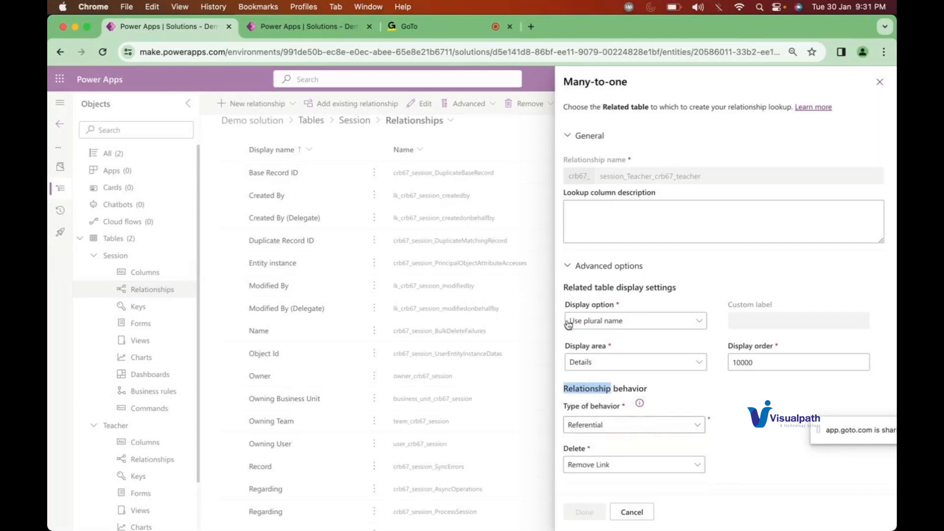
Step: In the duplicate browser tab, close the Teacher table properties without saving and add a Teacher record with a teacher's name and subject Physics
{"action": "left_click", "coordinate": [321, 35]}
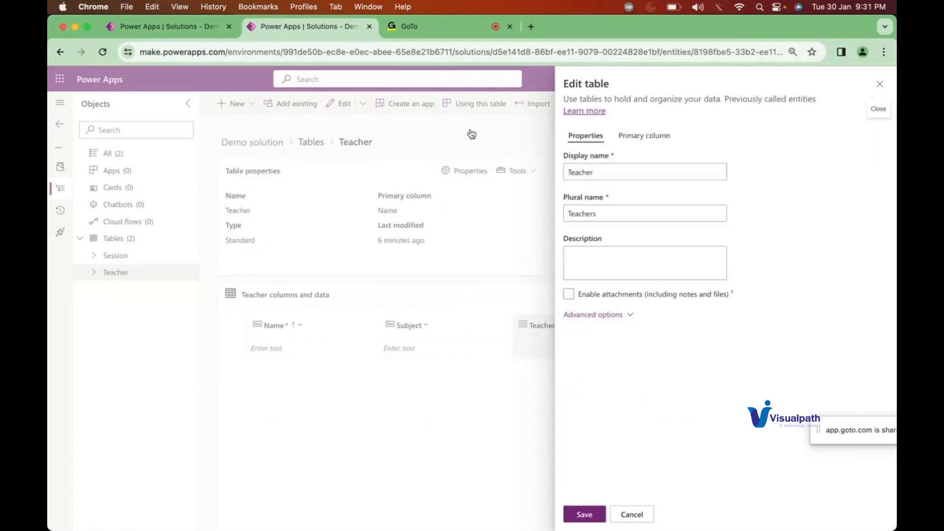
{"action": "left_click", "coordinate": [632, 514]}
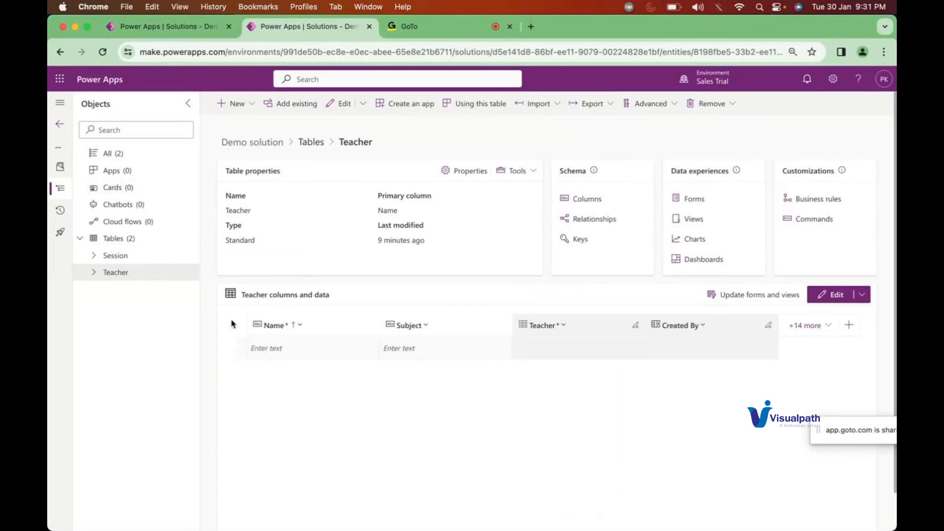
{"action": "left_click", "coordinate": [300, 352]}
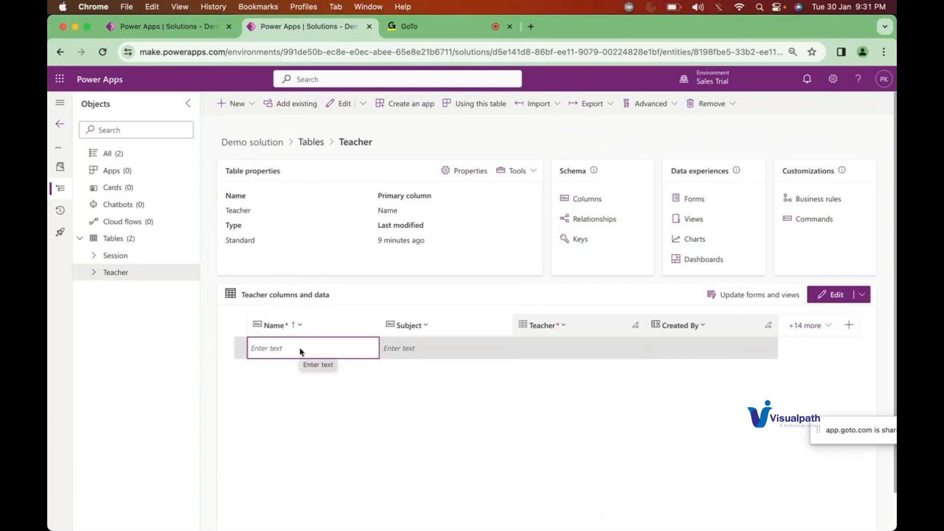
{"action": "type", "text": "Prave"}
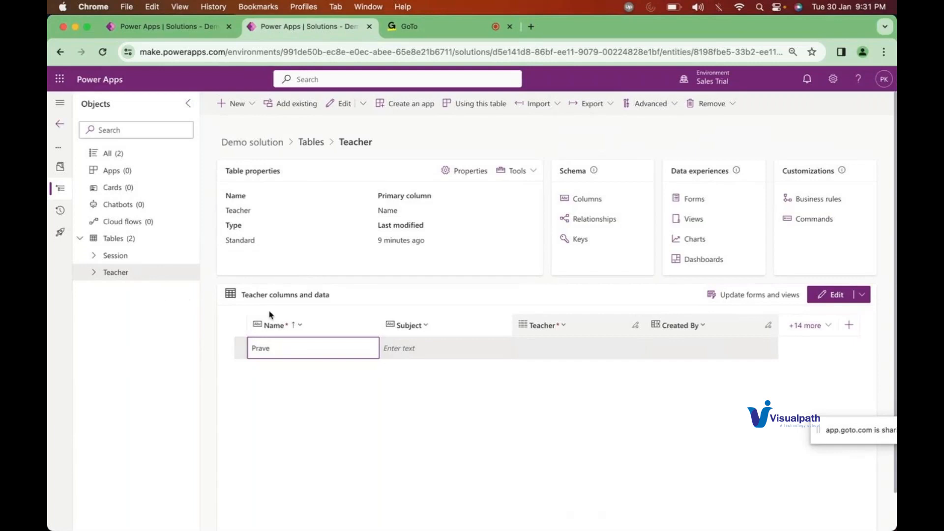
{"action": "type", "text": "en"}
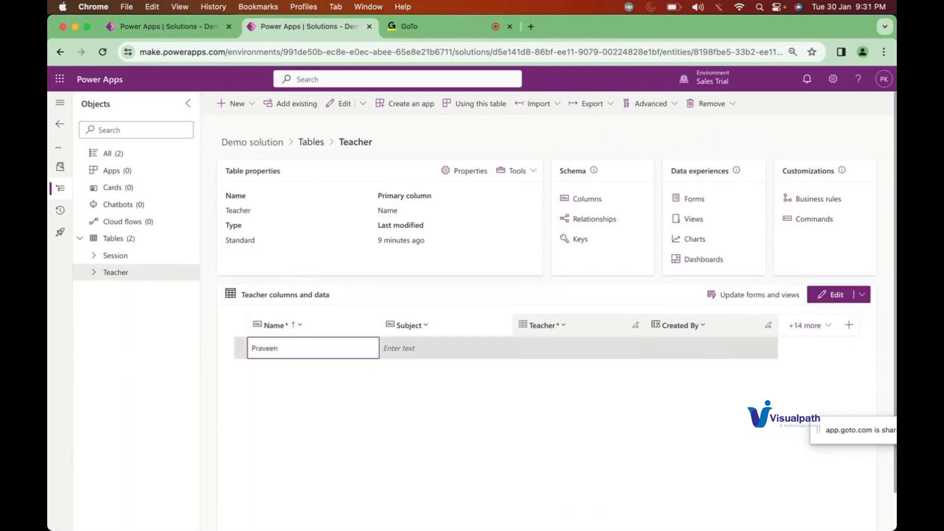
{"action": "left_click", "coordinate": [422, 358]}
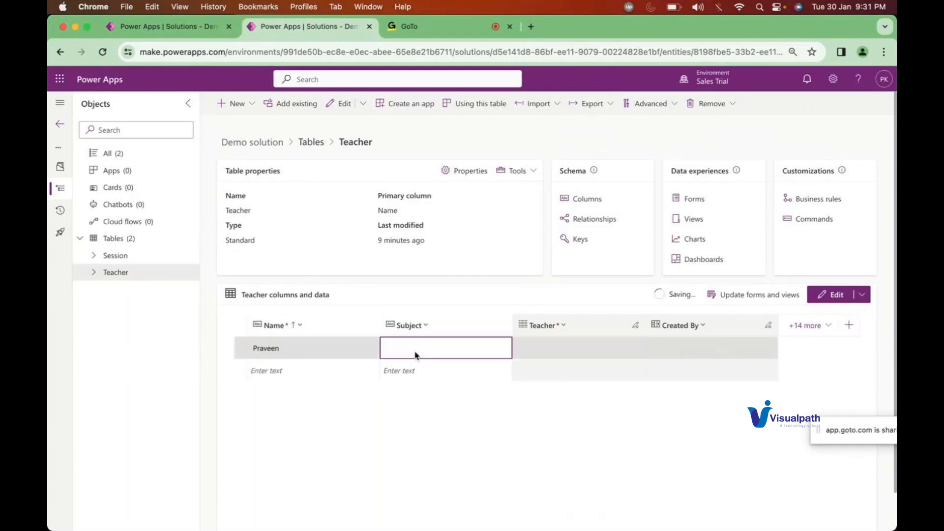
{"action": "type", "text": "Physics"}
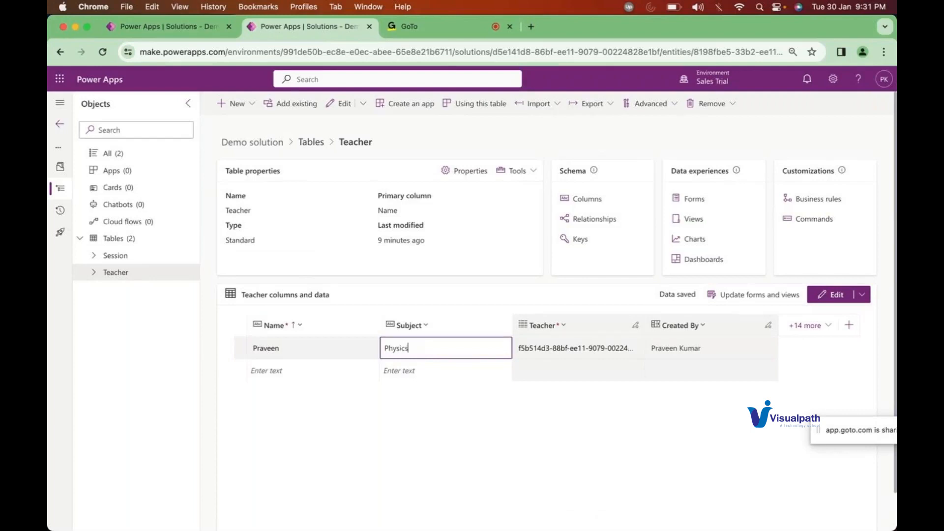
{"action": "key", "text": "Tab"}
{"action": "left_click", "coordinate": [444, 408]}
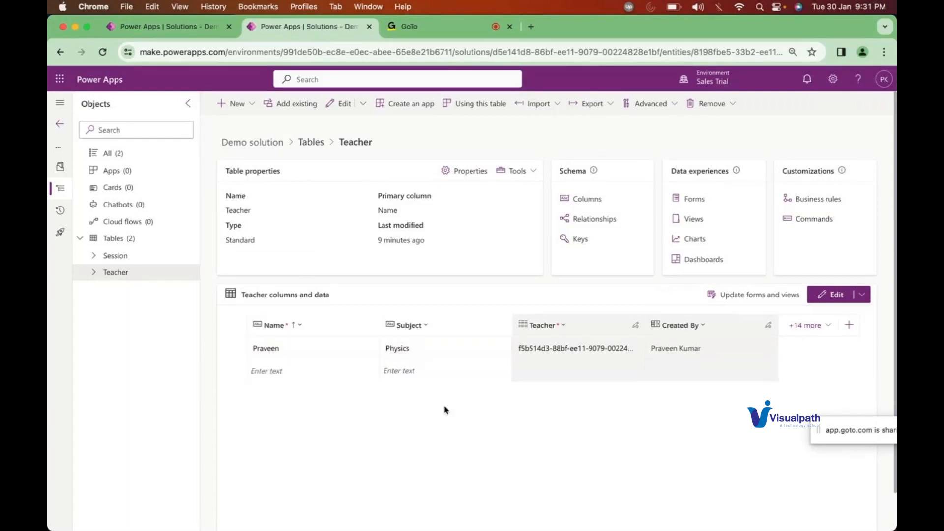
Step: Open the Teacher table's Information form of type Quick View for editing
{"action": "left_click", "coordinate": [93, 272]}
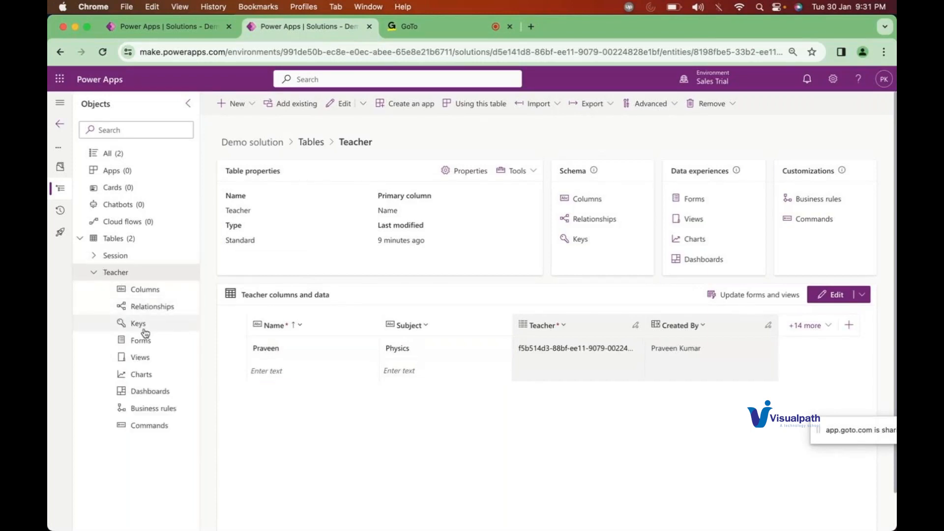
{"action": "left_click", "coordinate": [147, 347]}
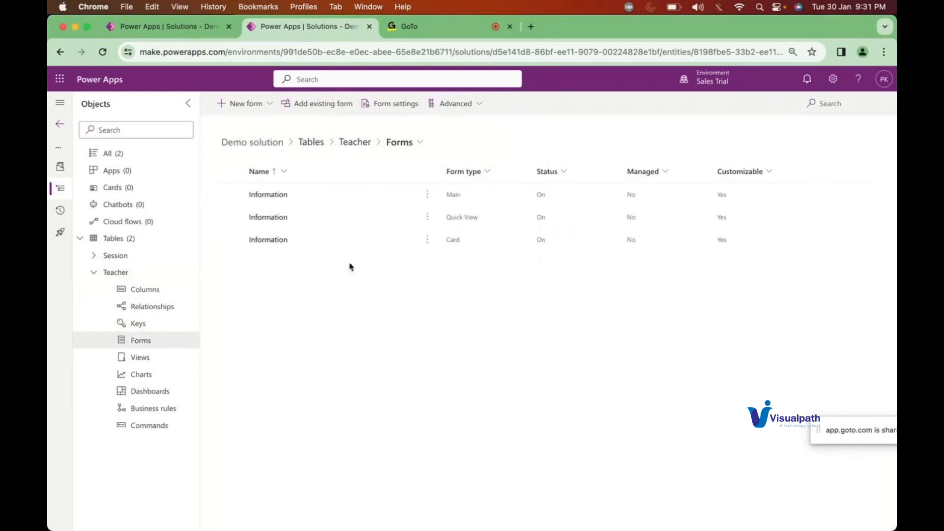
{"action": "left_click", "coordinate": [256, 217]}
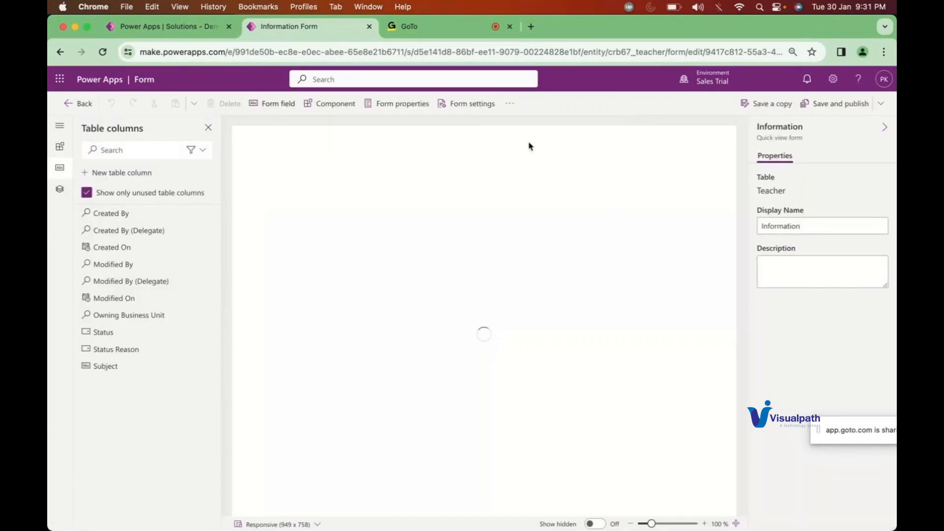
Step: Return to the first browser tab, close the many-to-one relationship without changes and show the Demo solution's apps
{"action": "left_click", "coordinate": [150, 29]}
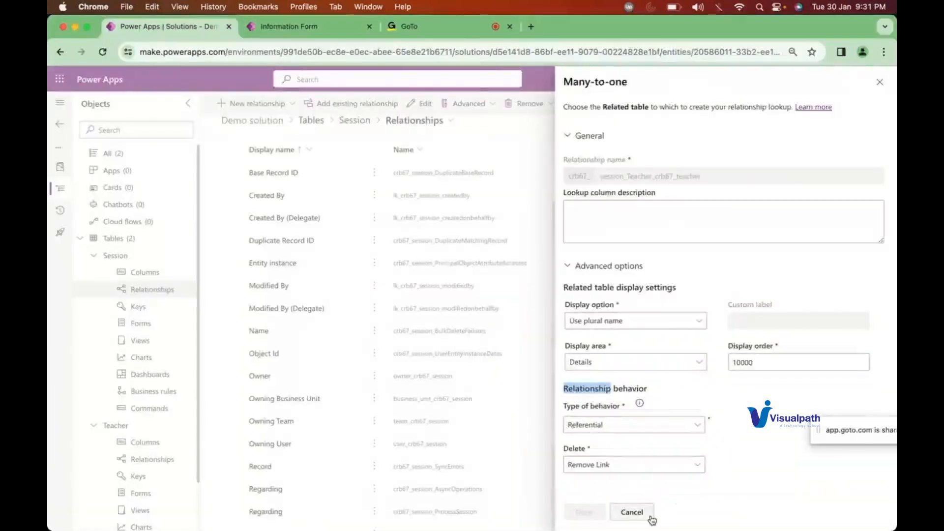
{"action": "left_click", "coordinate": [632, 513]}
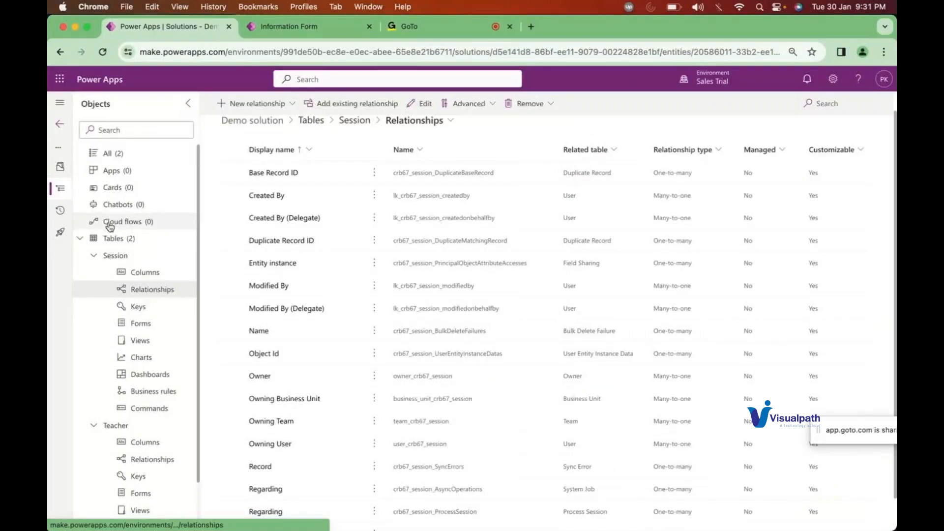
{"action": "left_click", "coordinate": [133, 170]}
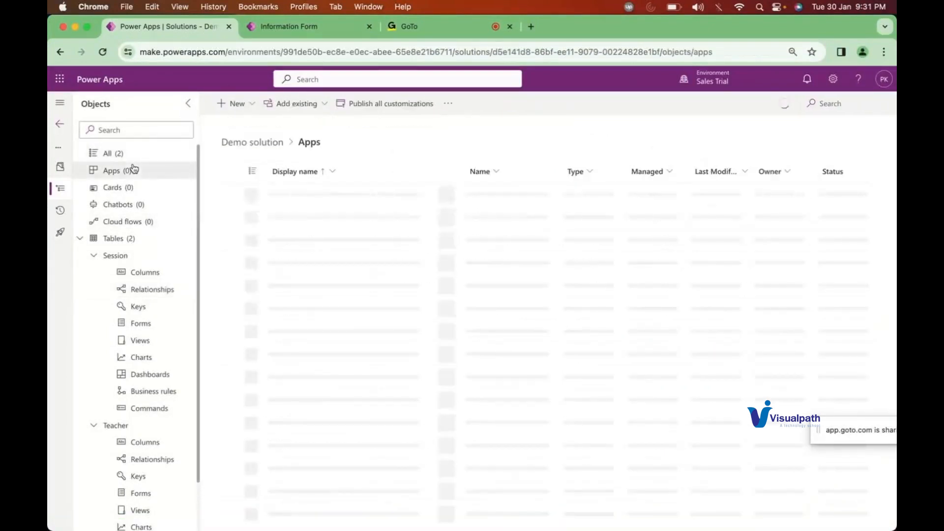
Step: Create a new model-driven app named Session management in the Demo solution
{"action": "left_click", "coordinate": [237, 103]}
{"action": "mouse_move", "coordinate": [260, 127]}
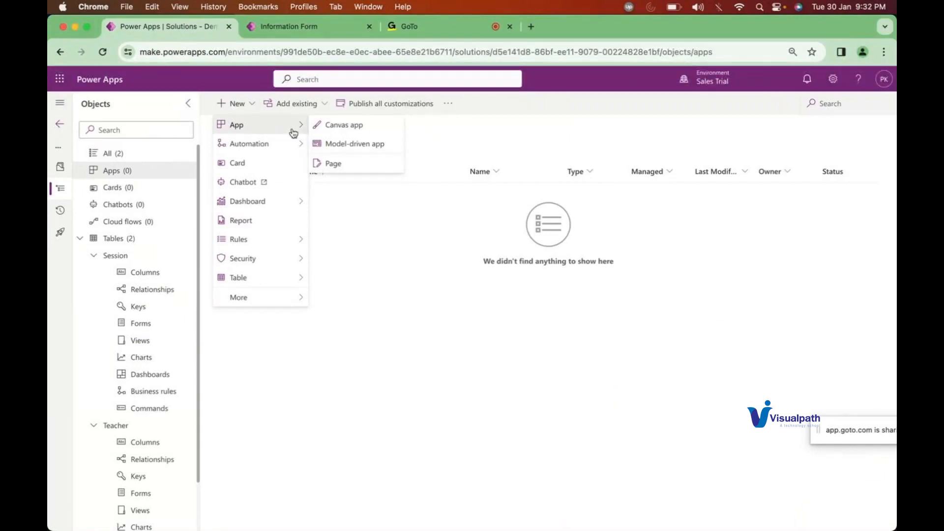
{"action": "left_click", "coordinate": [353, 147]}
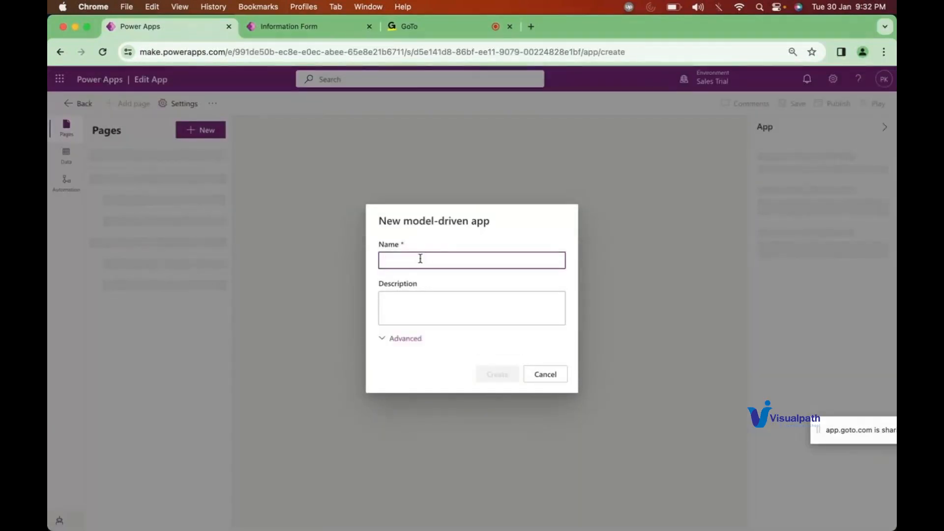
{"action": "type", "text": "Sess"}
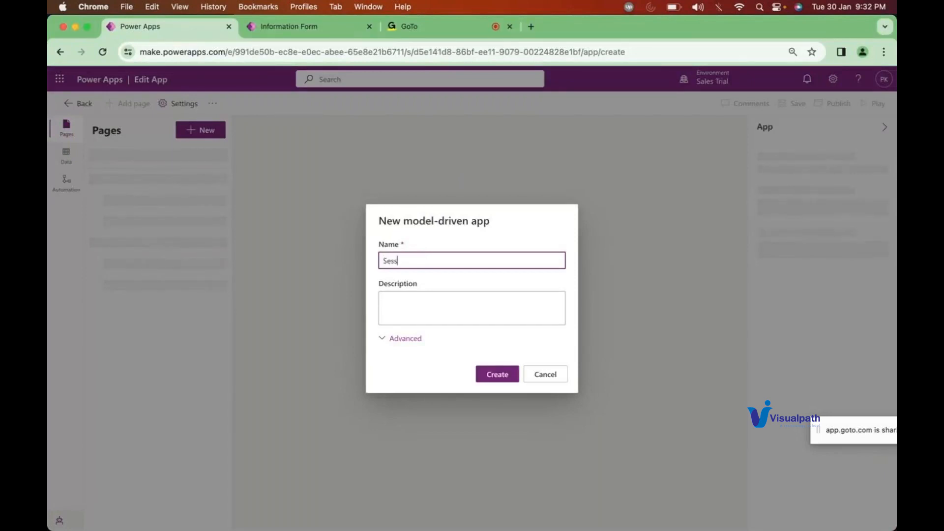
{"action": "type", "text": "ion mana"}
{"action": "type", "text": "geemn"}
{"action": "type", "text": "ment"}
{"action": "left_click", "coordinate": [432, 361]}
{"action": "left_click", "coordinate": [497, 375]}
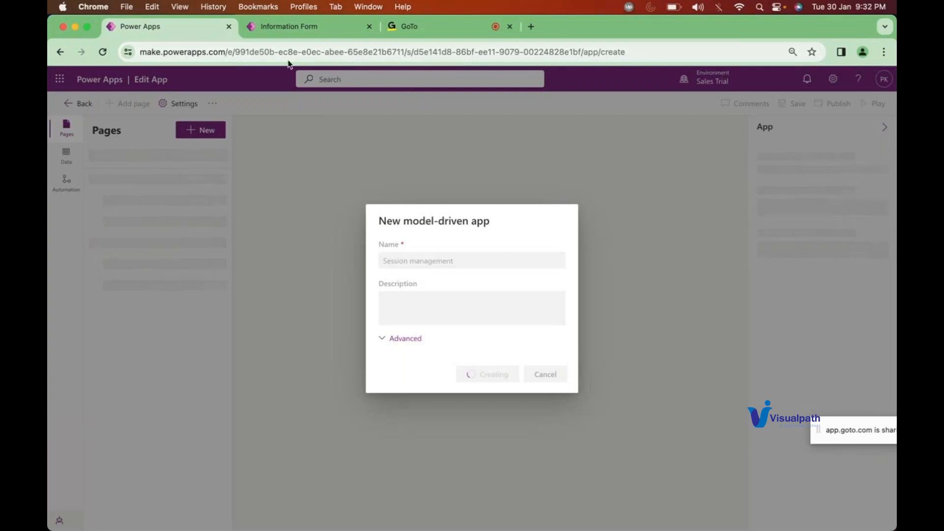
Step: In the Teacher Information quick view form, add the Subject column between the Name and Owner fields
{"action": "left_click", "coordinate": [310, 33]}
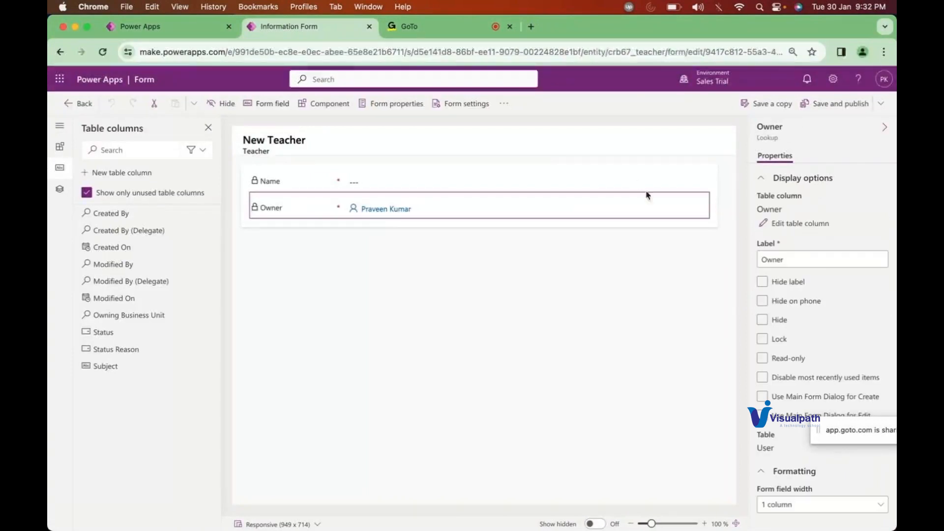
{"action": "left_click", "coordinate": [290, 181]}
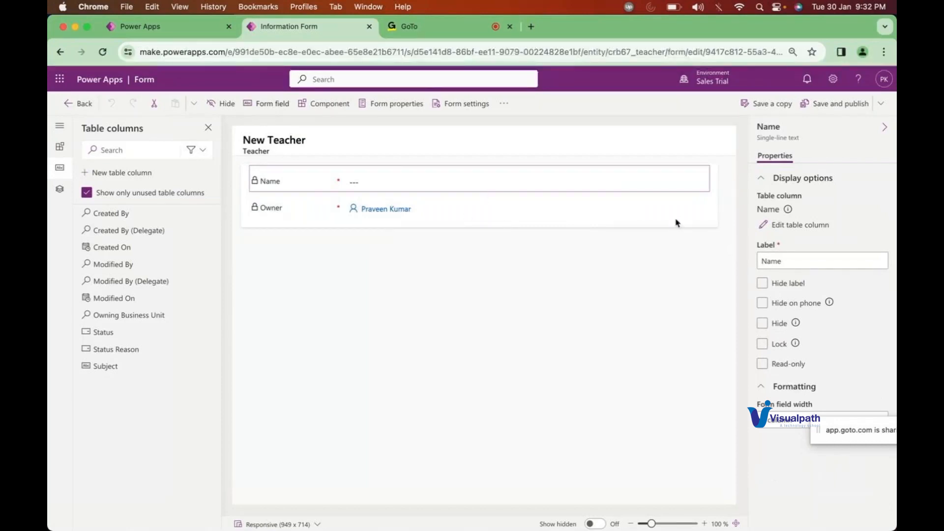
{"action": "left_click_drag", "start_coordinate": [103, 366], "coordinate": [288, 189]}
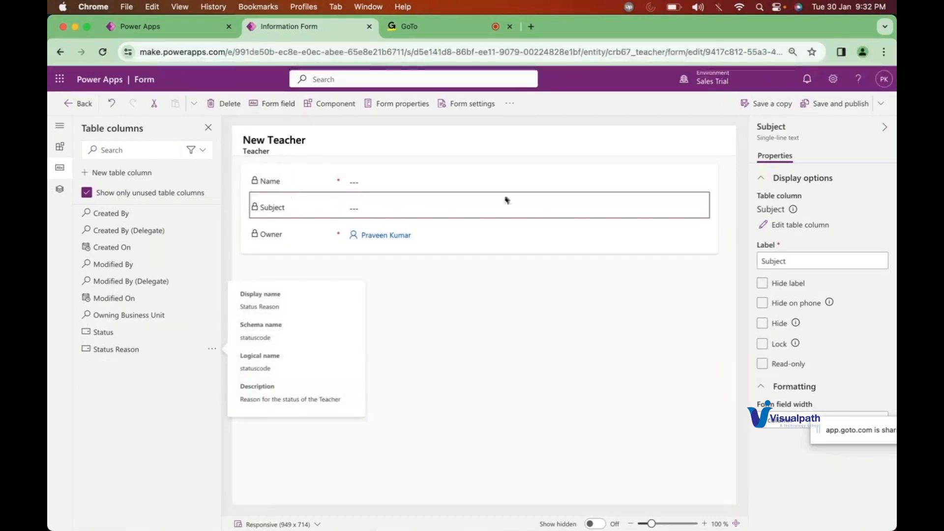
Step: Look at the Name column's definition from the Teacher quick view form and close it without changes
{"action": "left_click", "coordinate": [301, 179]}
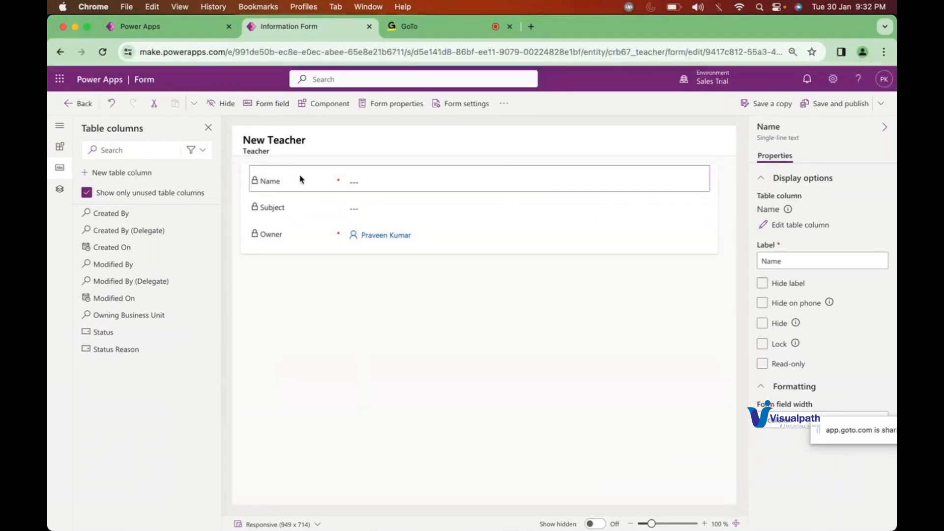
{"action": "left_click", "coordinate": [811, 231]}
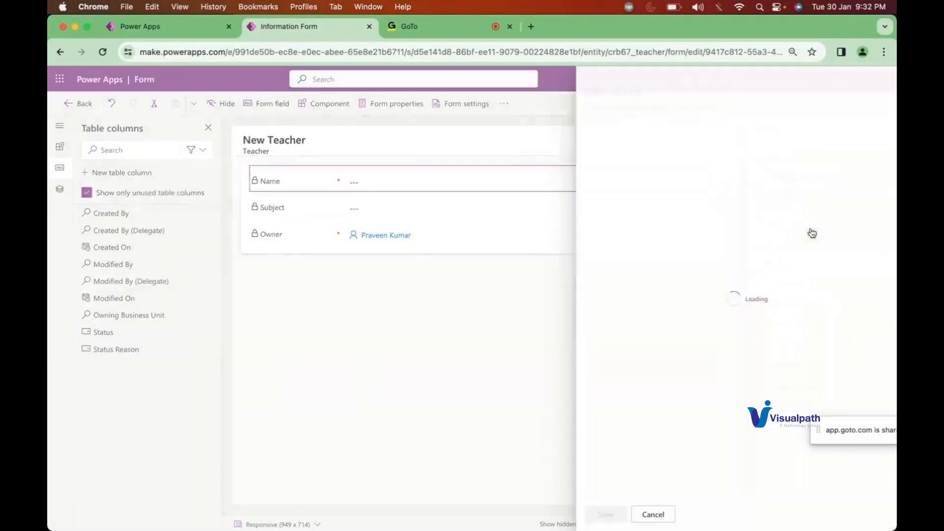
{"action": "left_click", "coordinate": [633, 514]}
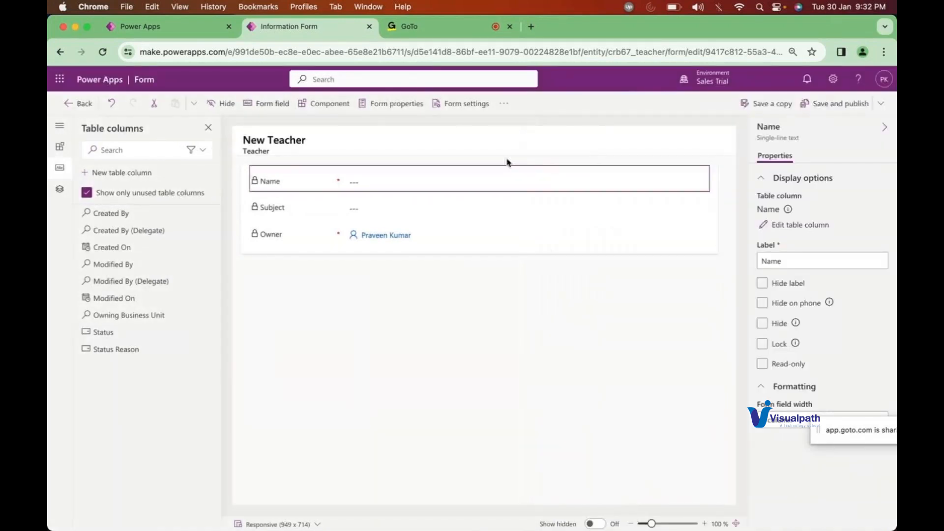
Step: Save and publish the Teacher quick view form, and leave the form editor for the Teacher table's forms list
{"action": "left_click", "coordinate": [835, 103]}
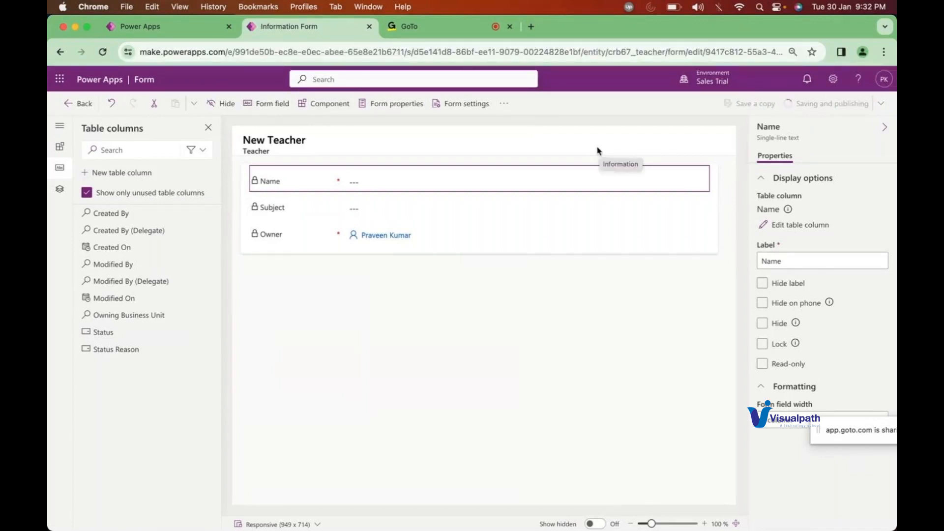
{"action": "left_click", "coordinate": [184, 29]}
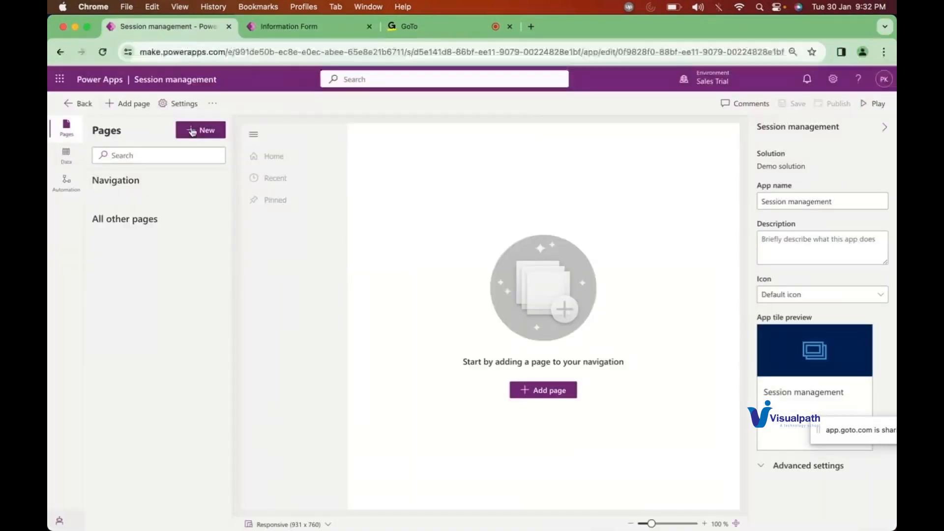
{"action": "left_click", "coordinate": [296, 30]}
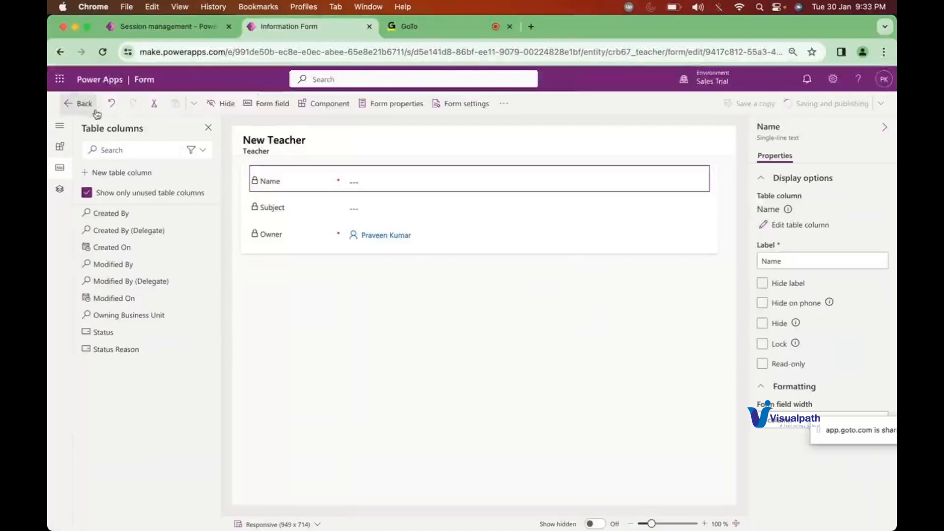
{"action": "left_click", "coordinate": [74, 106]}
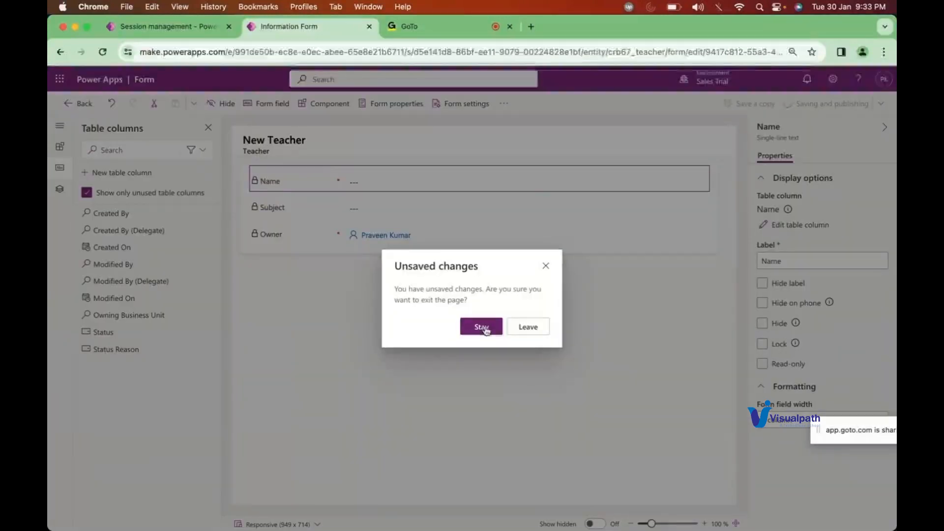
{"action": "left_click", "coordinate": [528, 327]}
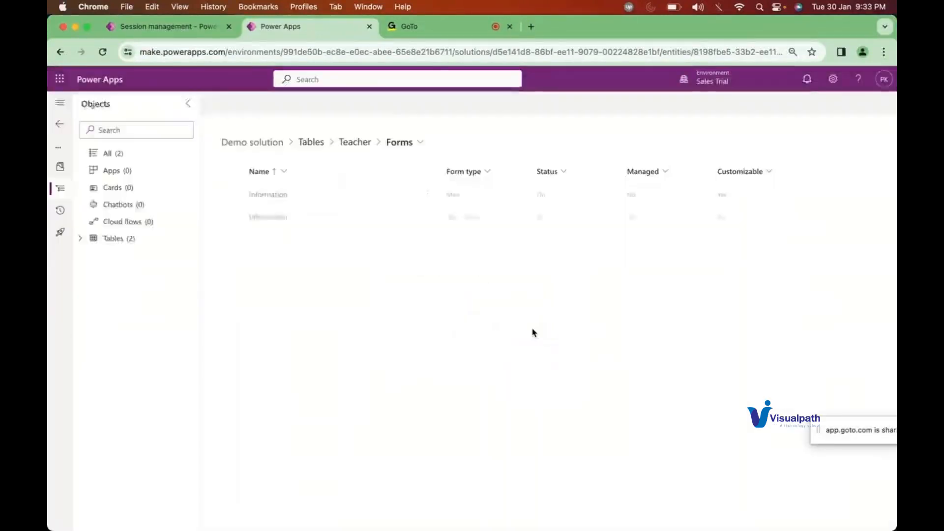
Step: Open the Session table's Information form of type Main for editing
{"action": "left_click", "coordinate": [80, 240]}
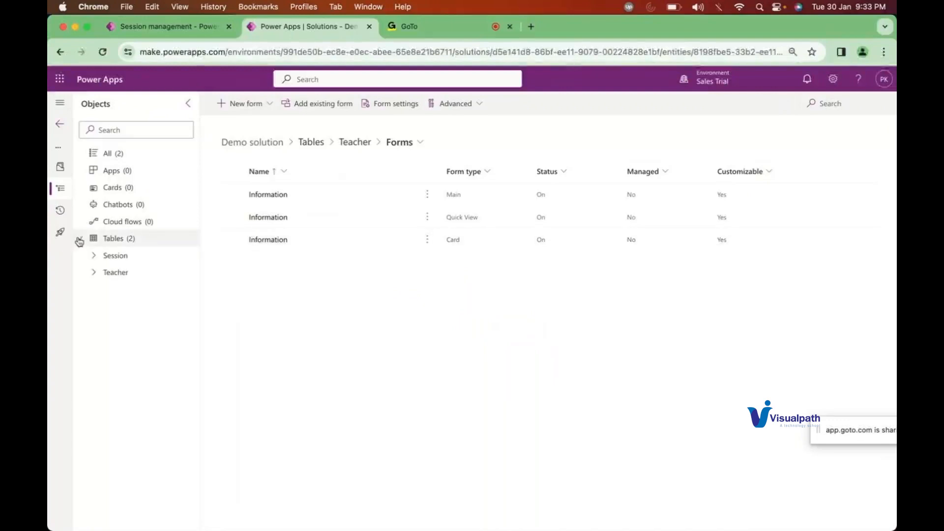
{"action": "left_click", "coordinate": [93, 255]}
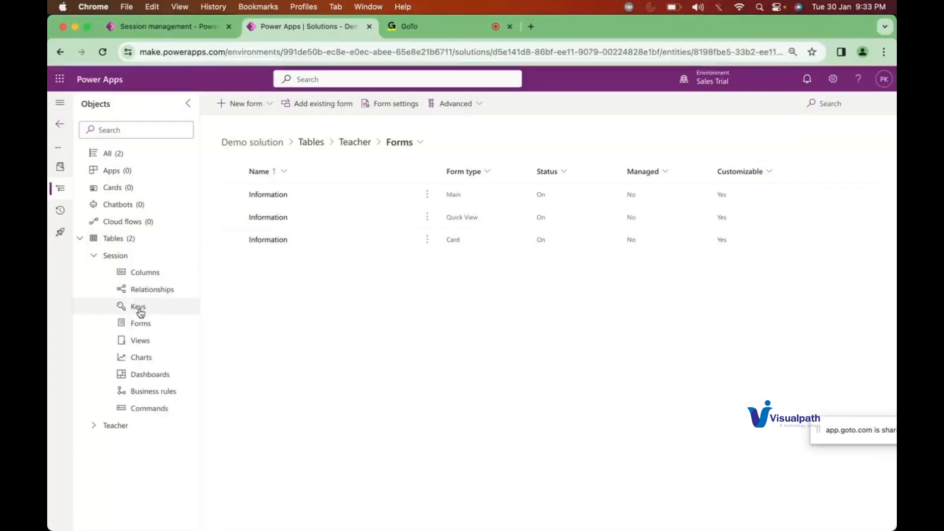
{"action": "left_click", "coordinate": [141, 324]}
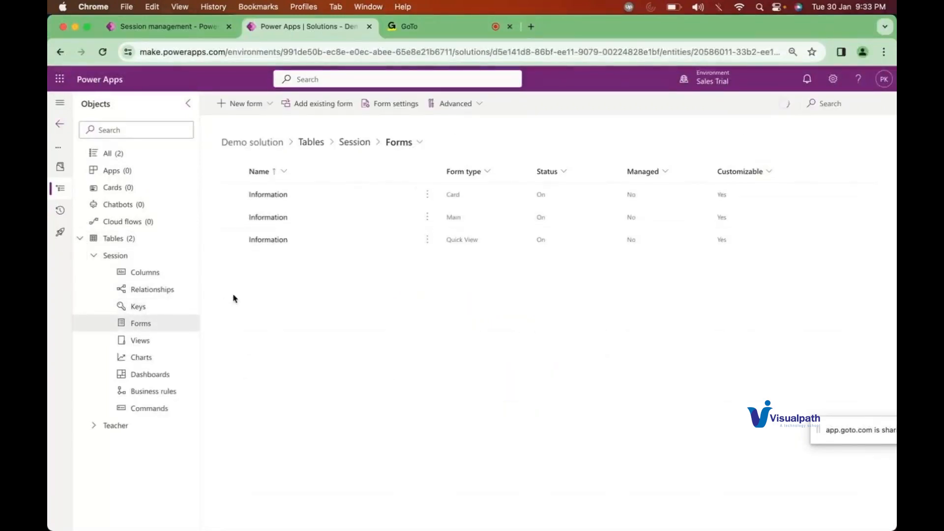
{"action": "left_click", "coordinate": [266, 218]}
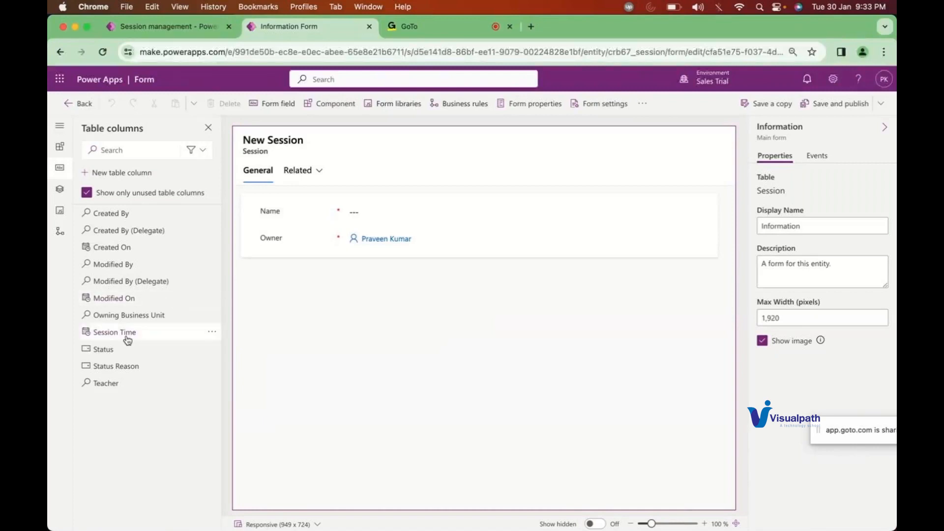
Step: Add the Teacher and Session Time columns between Name and Owner on the Session main form, and save and publish it
{"action": "left_click_drag", "start_coordinate": [126, 333], "coordinate": [299, 217]}
{"action": "left_click_drag", "start_coordinate": [103, 376], "coordinate": [287, 220]}
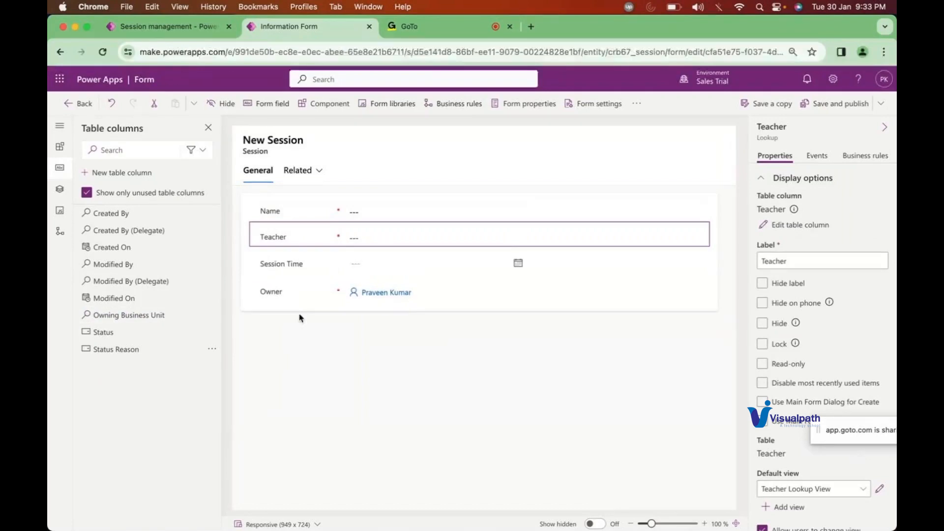
{"action": "left_click", "coordinate": [828, 103]}
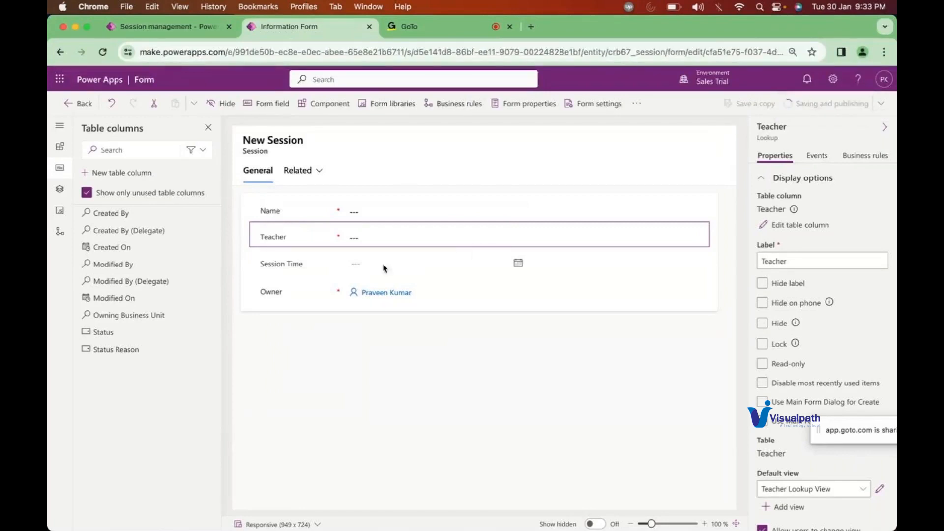
Step: Set the Session Time column's requirement to Business required and save the column
{"action": "left_click", "coordinate": [316, 264]}
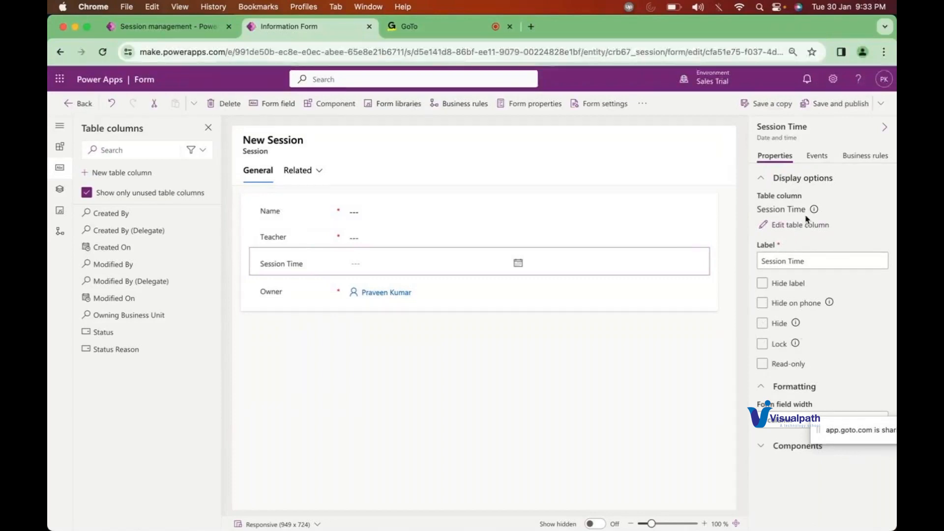
{"action": "left_click", "coordinate": [791, 224]}
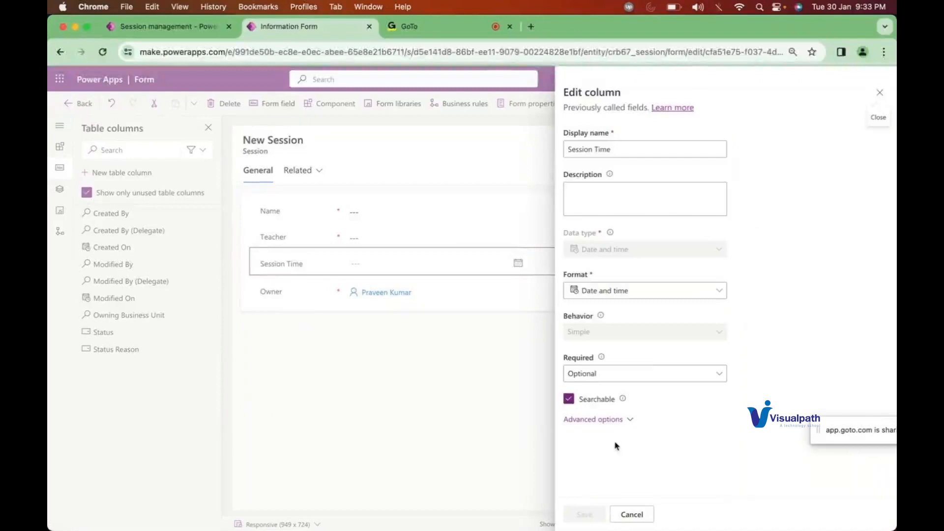
{"action": "left_click", "coordinate": [612, 421]}
{"action": "scroll", "coordinate": [633, 421], "scroll_direction": "down", "scroll_amount": 5}
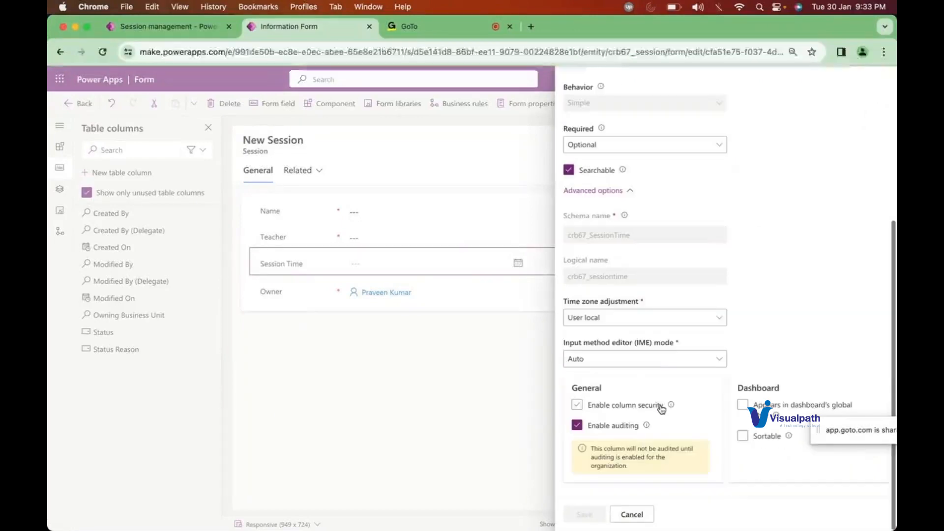
{"action": "scroll", "coordinate": [703, 339], "scroll_direction": "up", "scroll_amount": 3}
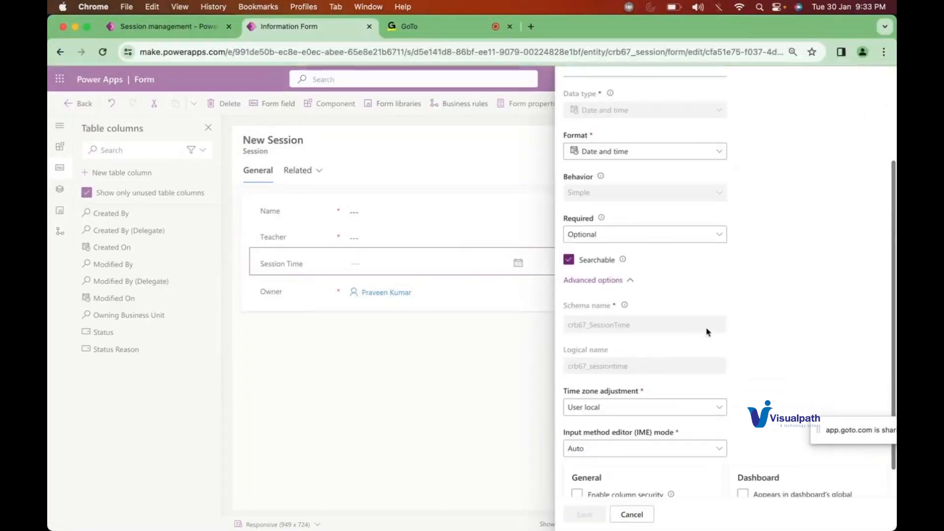
{"action": "left_click", "coordinate": [647, 245]}
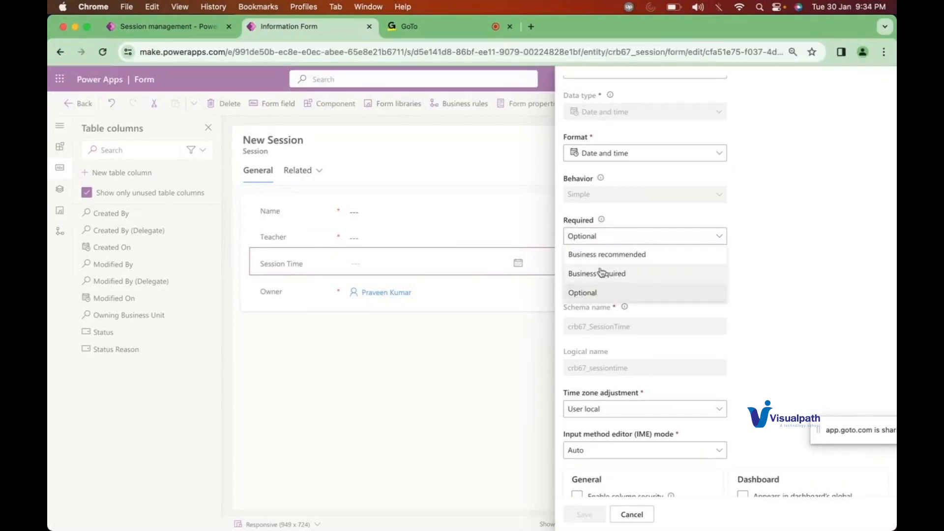
{"action": "left_click", "coordinate": [626, 271]}
{"action": "left_click", "coordinate": [584, 515]}
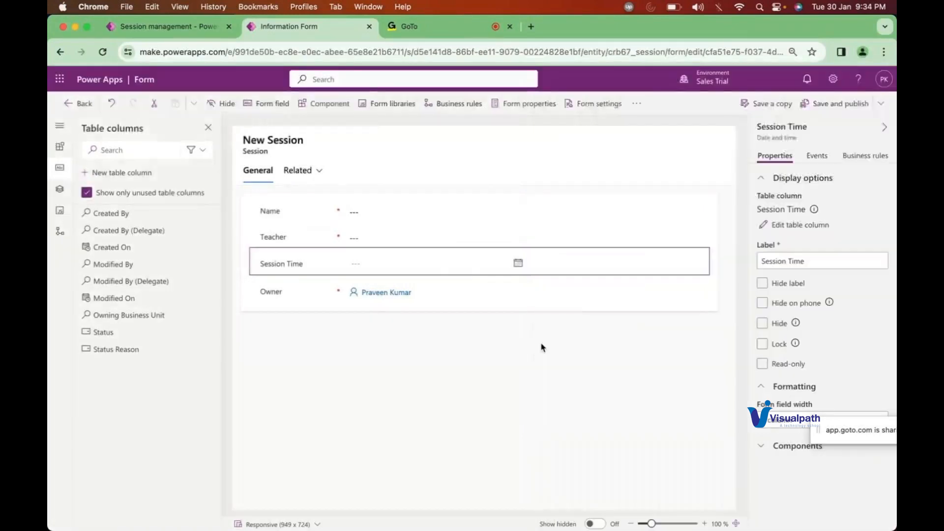
Step: Save and publish the Session main form, leave its editor and return to the Session management app designer
{"action": "left_click", "coordinate": [825, 109]}
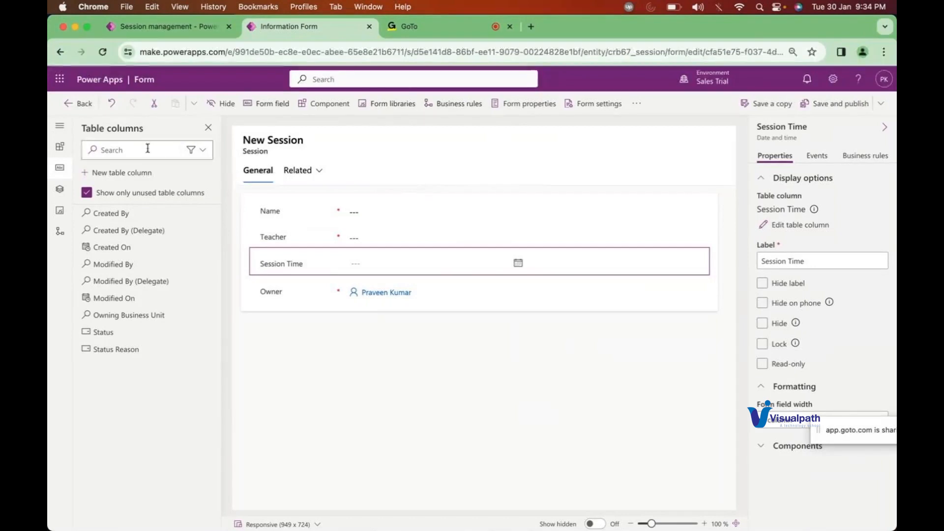
{"action": "left_click", "coordinate": [78, 109]}
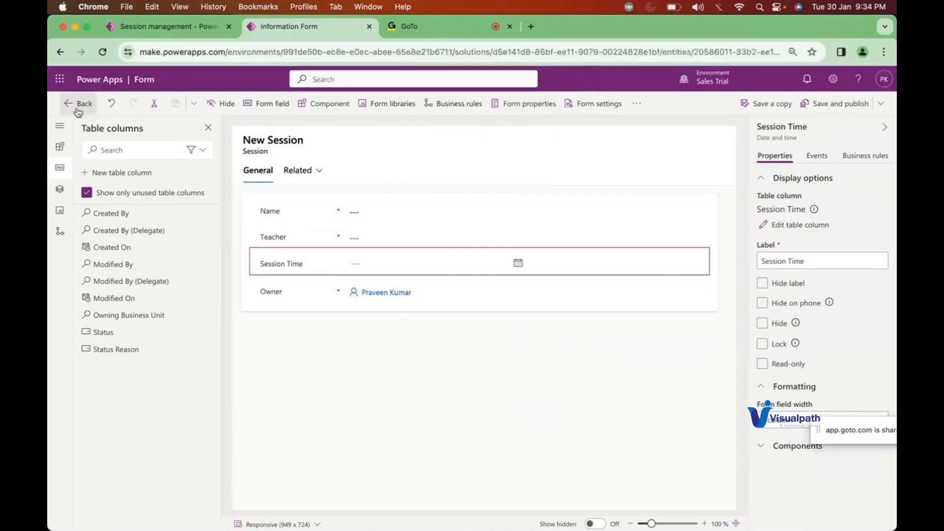
{"action": "left_click", "coordinate": [187, 29]}
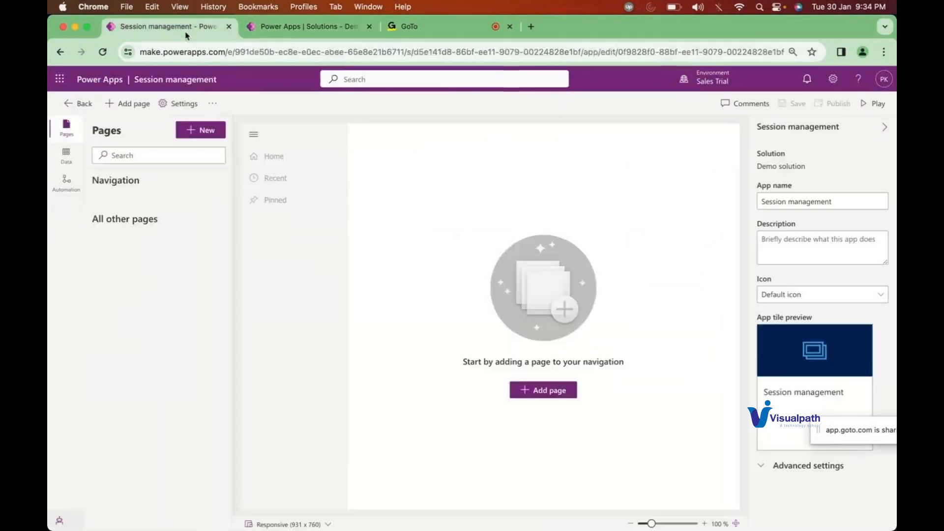
Step: Add a new group to the Session management app's navigation
{"action": "left_click", "coordinate": [127, 185]}
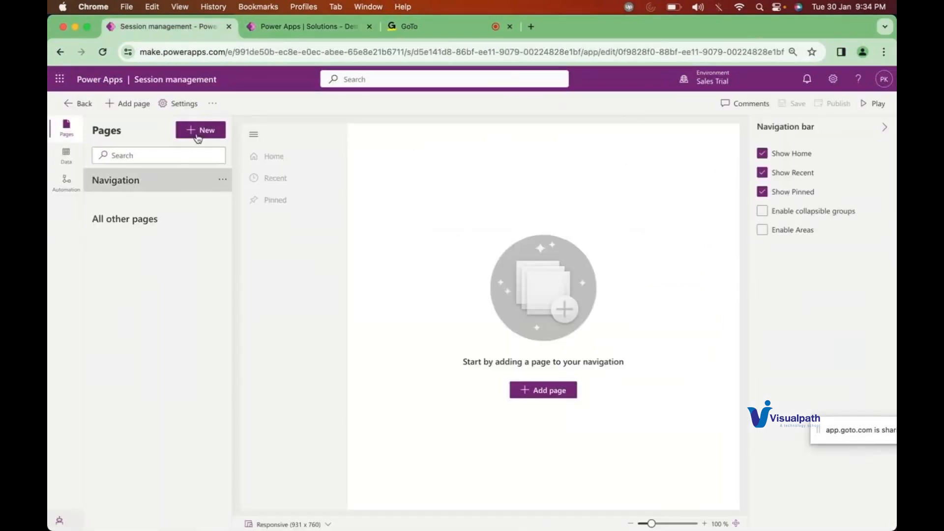
{"action": "left_click", "coordinate": [222, 180]}
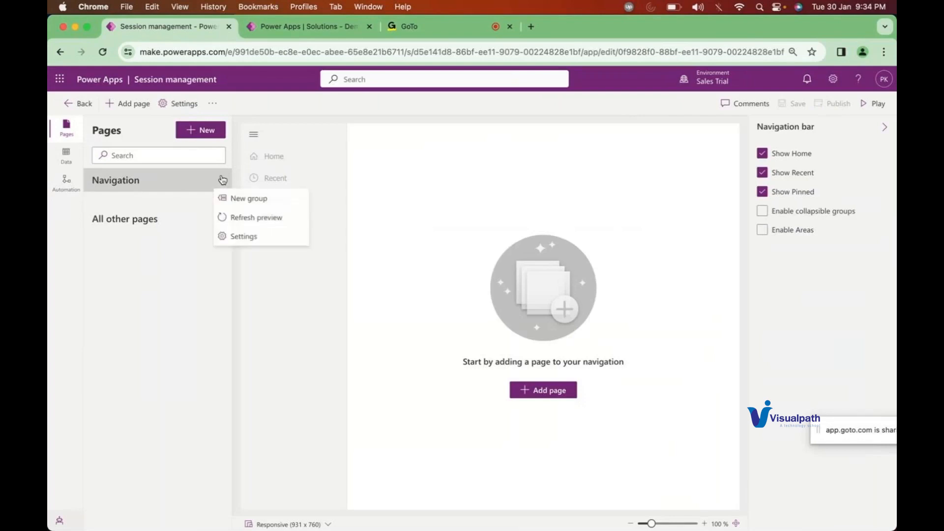
{"action": "left_click", "coordinate": [252, 203]}
Step: Add a Dataverse table page for the existing Teacher table to the new navigation group, shown in navigation
{"action": "left_click", "coordinate": [221, 199]}
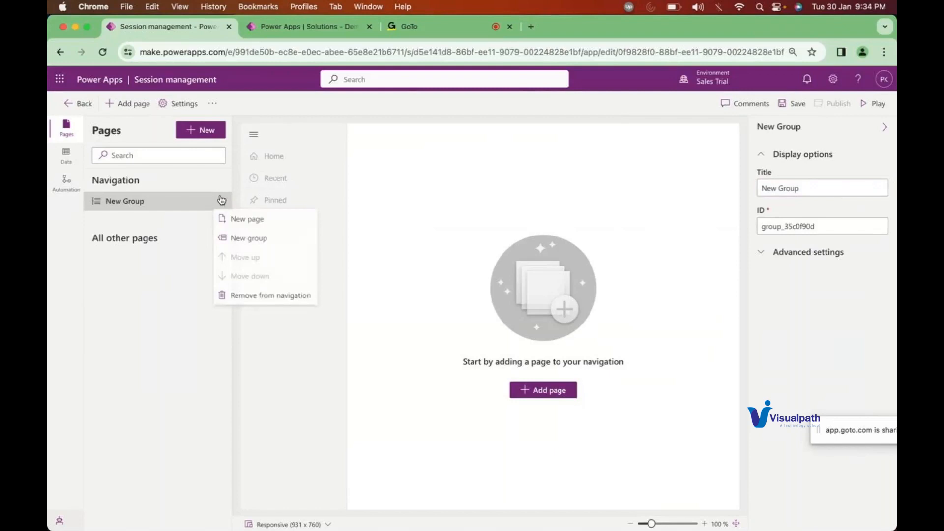
{"action": "left_click", "coordinate": [244, 219]}
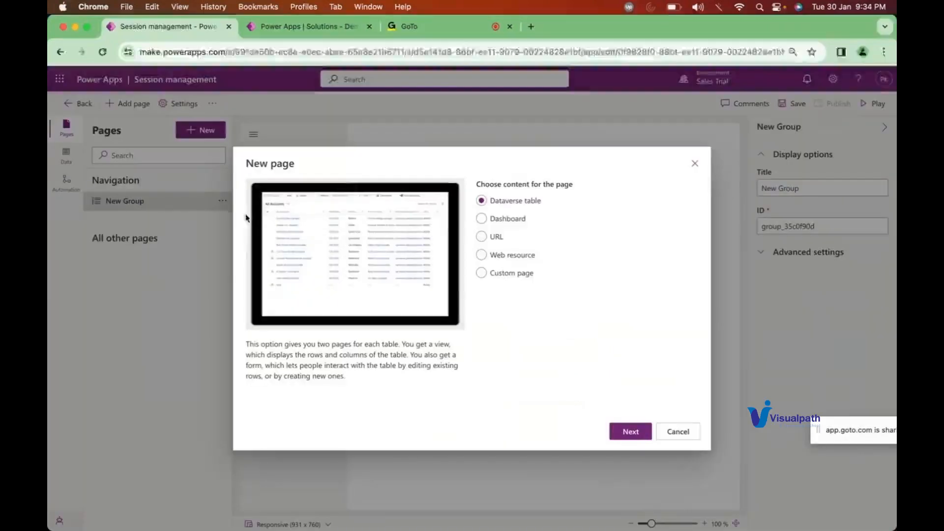
{"action": "left_click", "coordinate": [630, 432]}
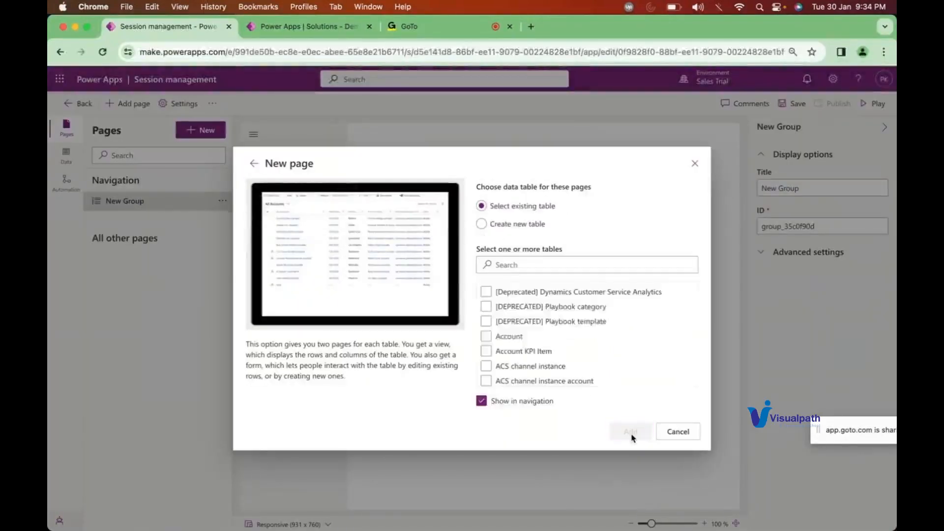
{"action": "left_click", "coordinate": [524, 265]}
{"action": "type", "text": "teacher"}
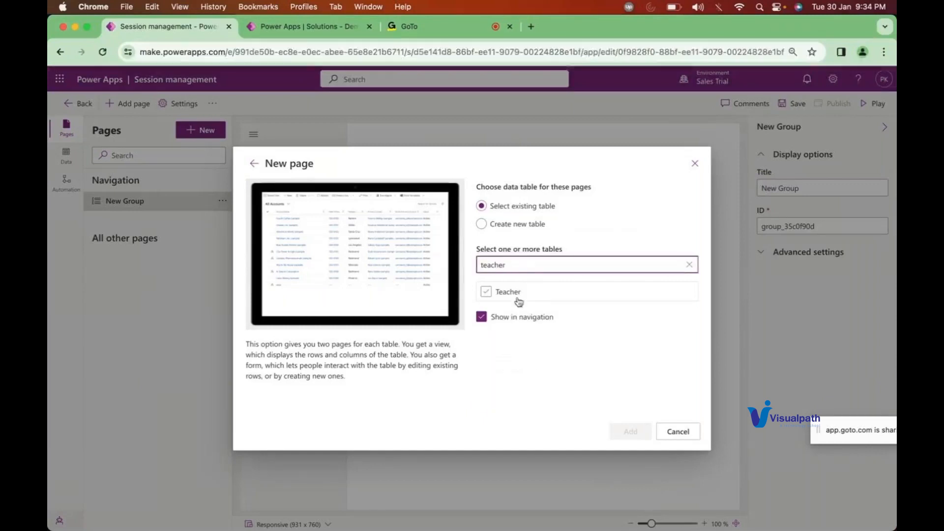
{"action": "left_click", "coordinate": [486, 292]}
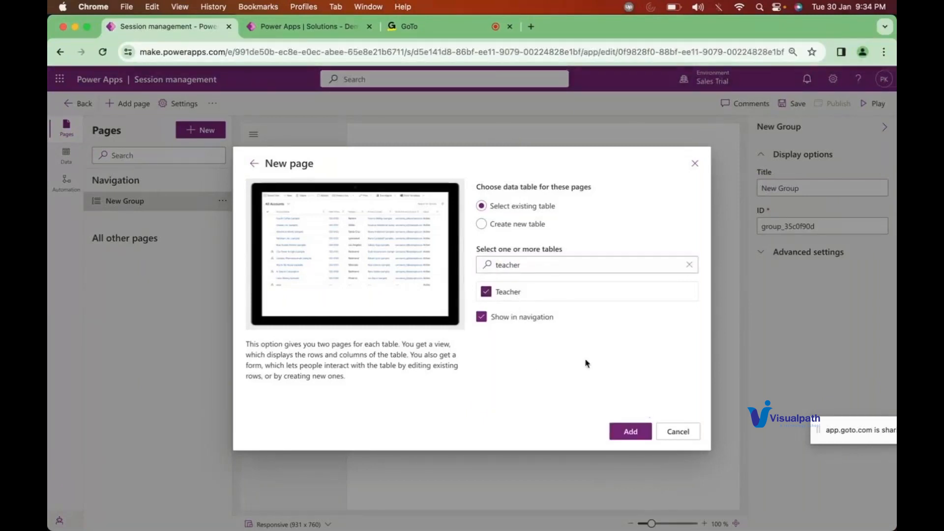
{"action": "left_click", "coordinate": [631, 432]}
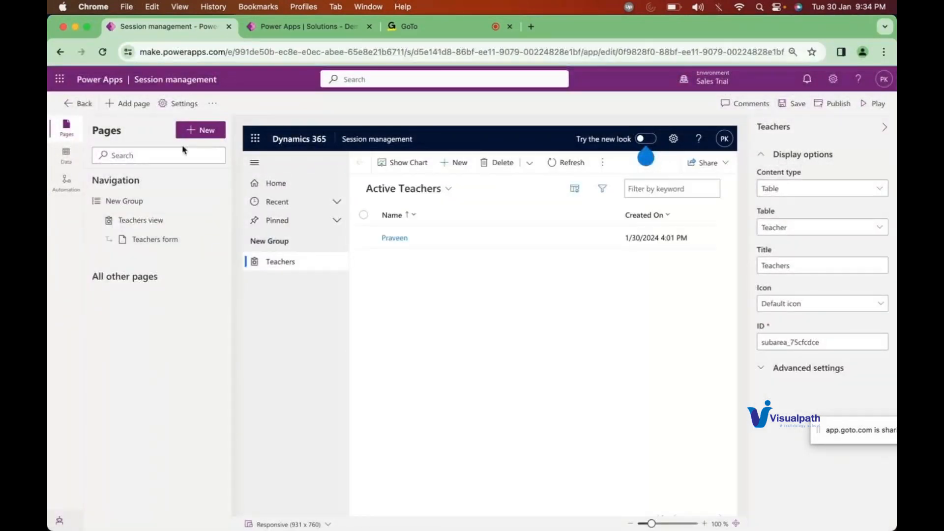
Step: Add a Dataverse table page for the first existing Session table to New Group, shown in navigation, and check its form
{"action": "left_click", "coordinate": [225, 201]}
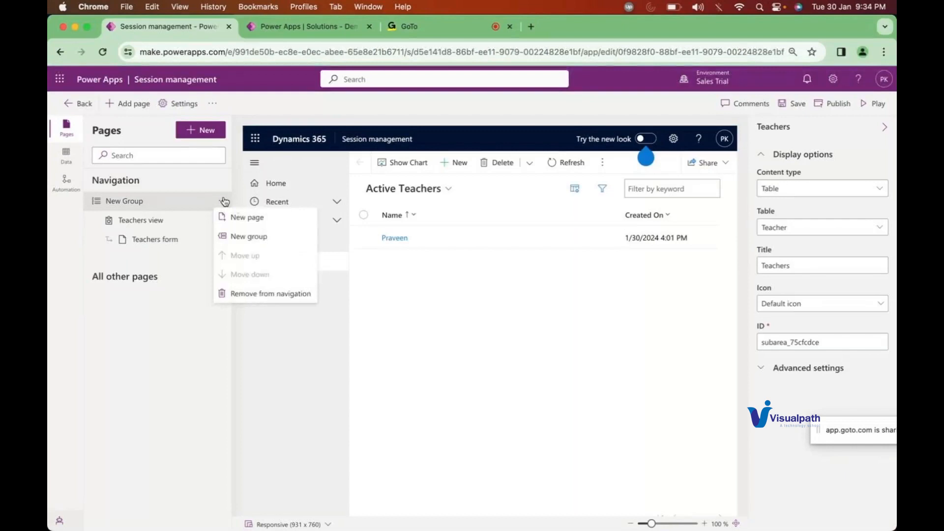
{"action": "left_click", "coordinate": [238, 217]}
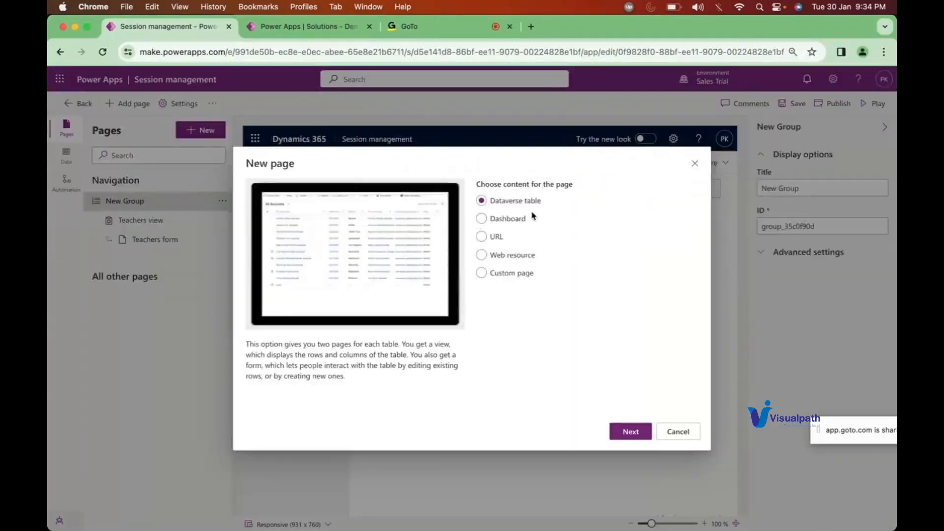
{"action": "left_click", "coordinate": [631, 432]}
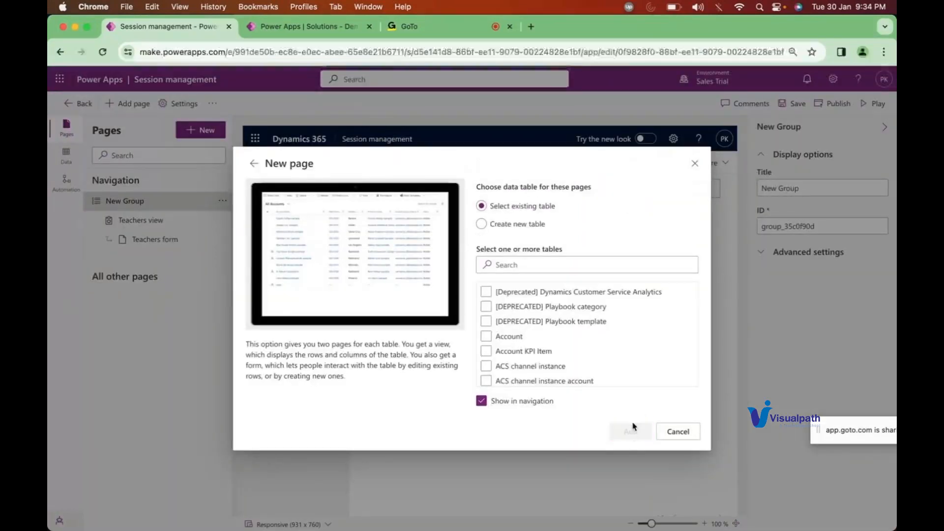
{"action": "left_click", "coordinate": [528, 265]}
{"action": "type", "text": "sessio"}
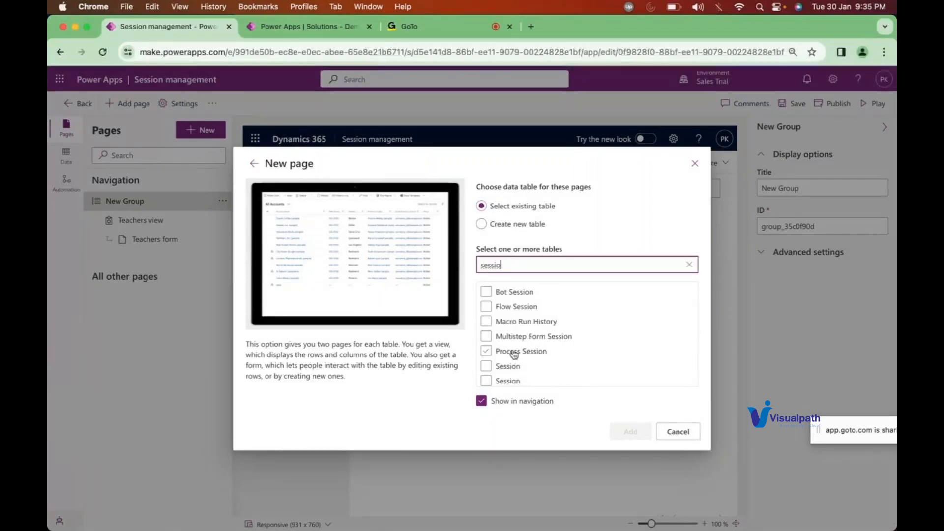
{"action": "scroll", "coordinate": [521, 356], "scroll_direction": "down", "scroll_amount": 2}
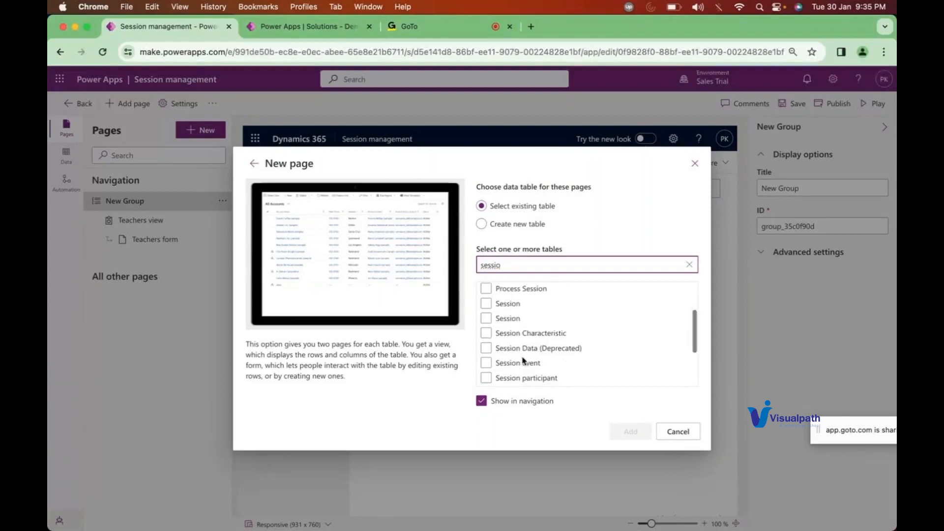
{"action": "left_click", "coordinate": [507, 305]}
{"action": "left_click", "coordinate": [509, 306]}
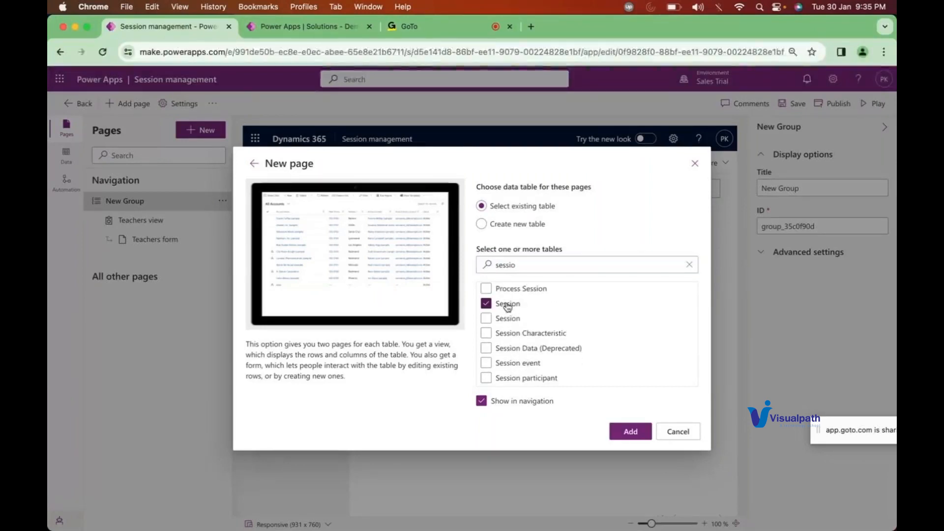
{"action": "left_click", "coordinate": [629, 431]}
{"action": "left_click", "coordinate": [180, 277]}
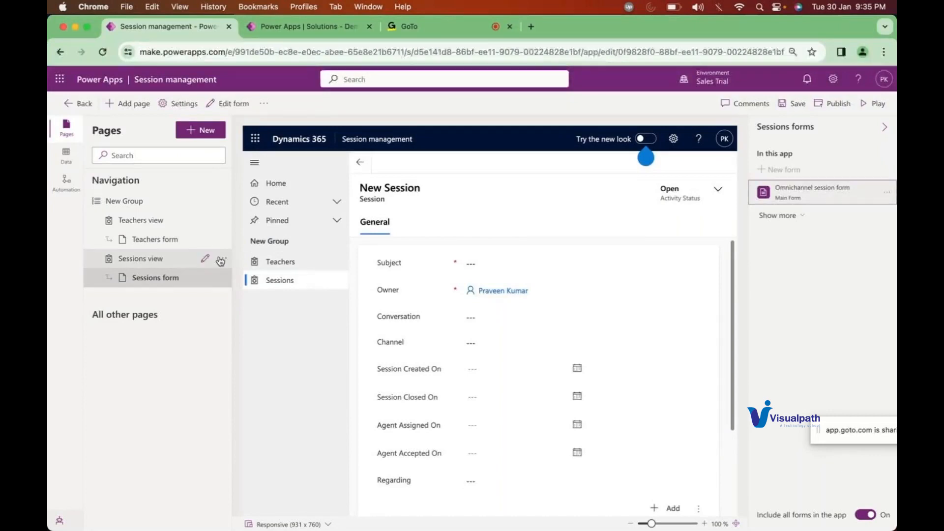
Step: Remove the Sessions page based on the Omnichannel session table from the app's navigation
{"action": "left_click", "coordinate": [222, 261]}
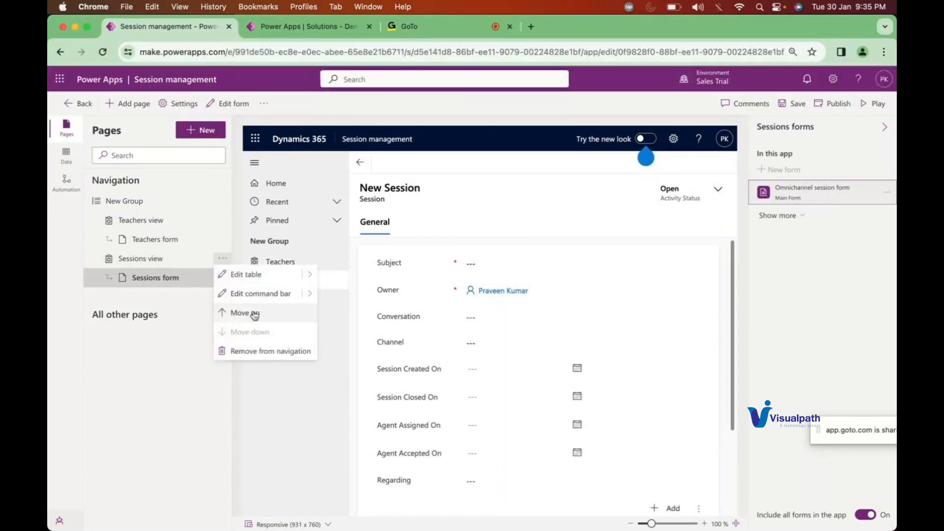
{"action": "left_click", "coordinate": [253, 356]}
{"action": "left_click", "coordinate": [483, 325]}
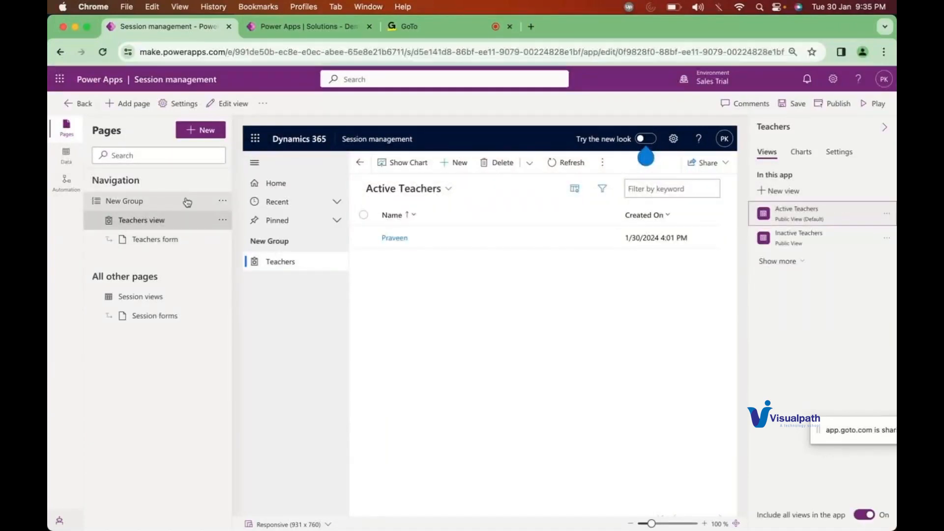
Step: Add a Dataverse table page for the second existing Session table to New Group, shown in navigation
{"action": "left_click", "coordinate": [222, 201]}
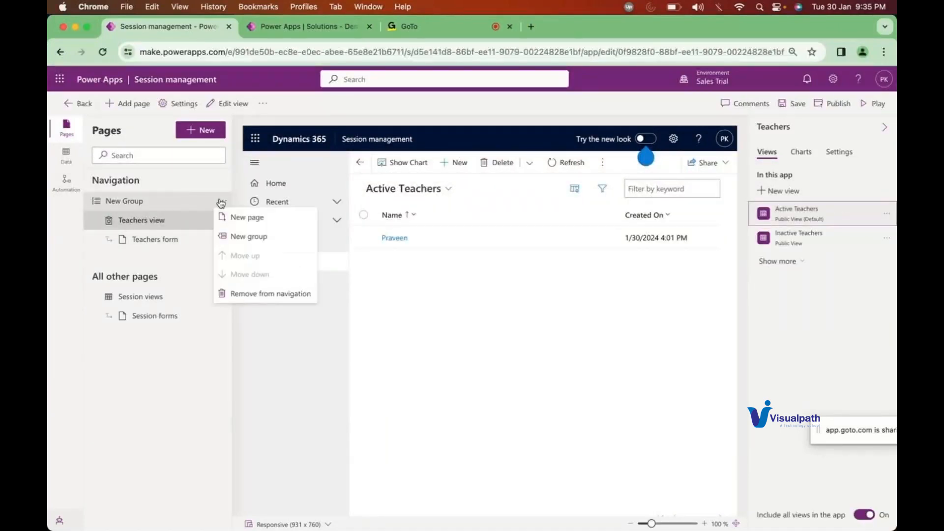
{"action": "left_click", "coordinate": [244, 217]}
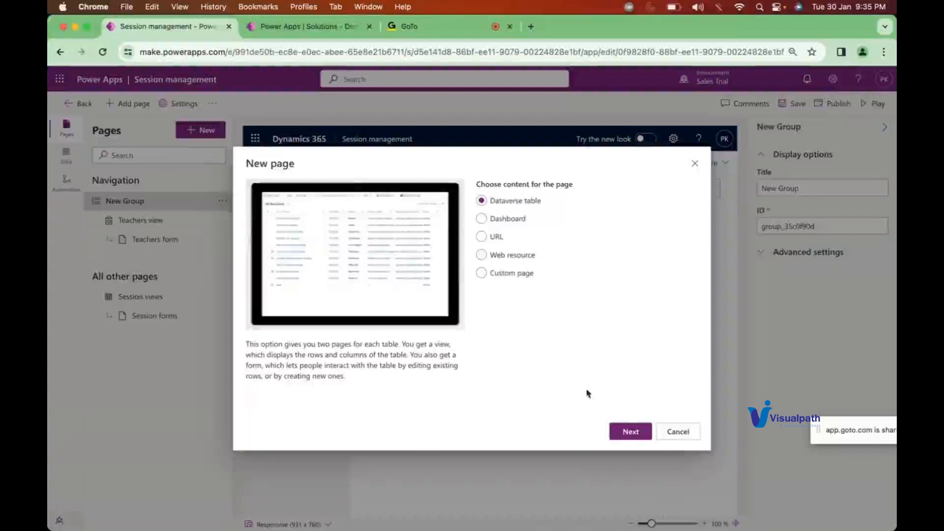
{"action": "left_click", "coordinate": [629, 432]}
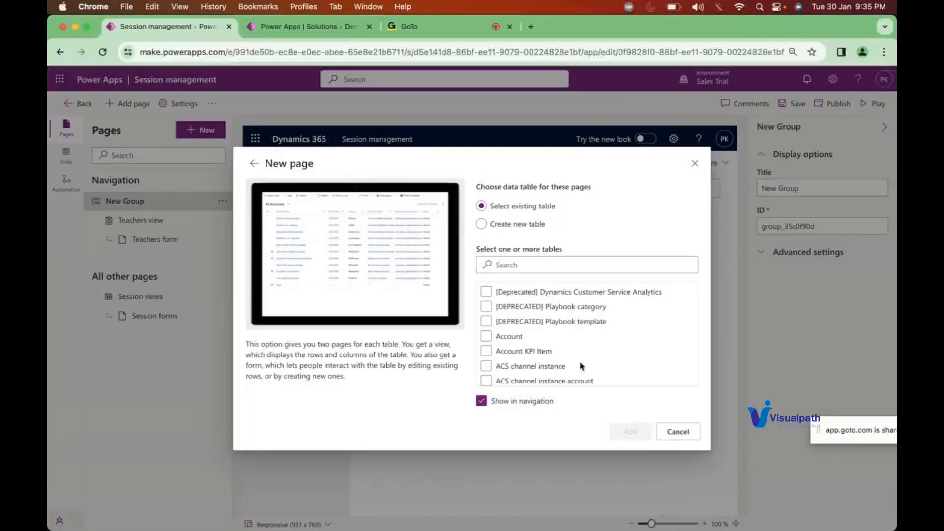
{"action": "left_click", "coordinate": [507, 264]}
{"action": "type", "text": "sess"}
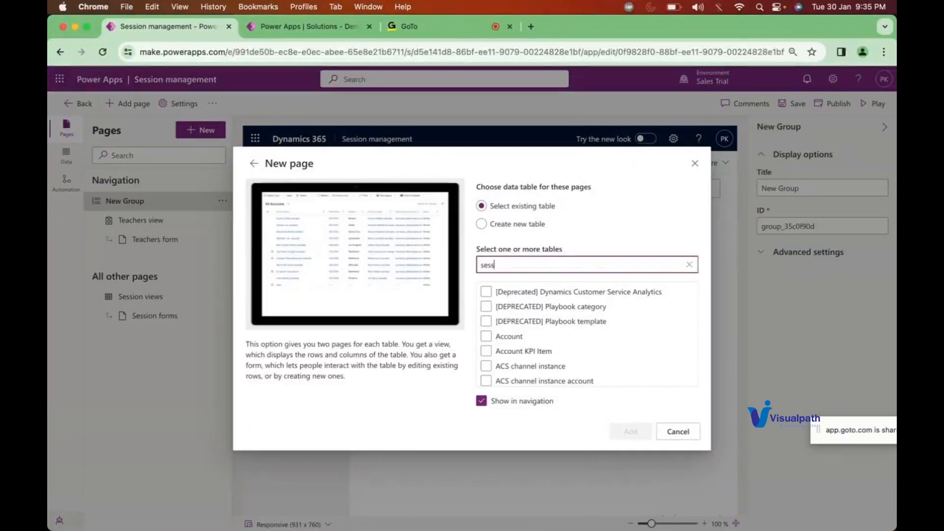
{"action": "scroll", "coordinate": [554, 355], "scroll_direction": "down", "scroll_amount": 1}
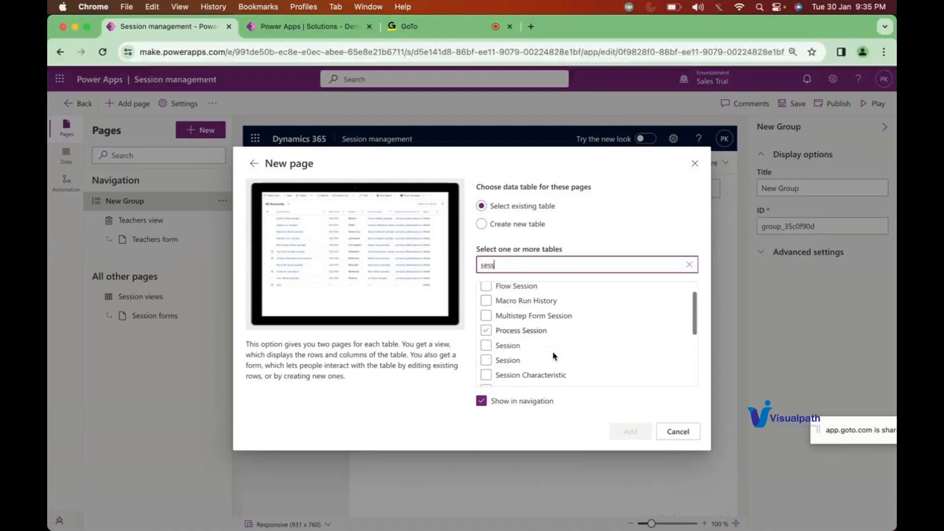
{"action": "left_click", "coordinate": [506, 359]}
{"action": "left_click", "coordinate": [637, 436]}
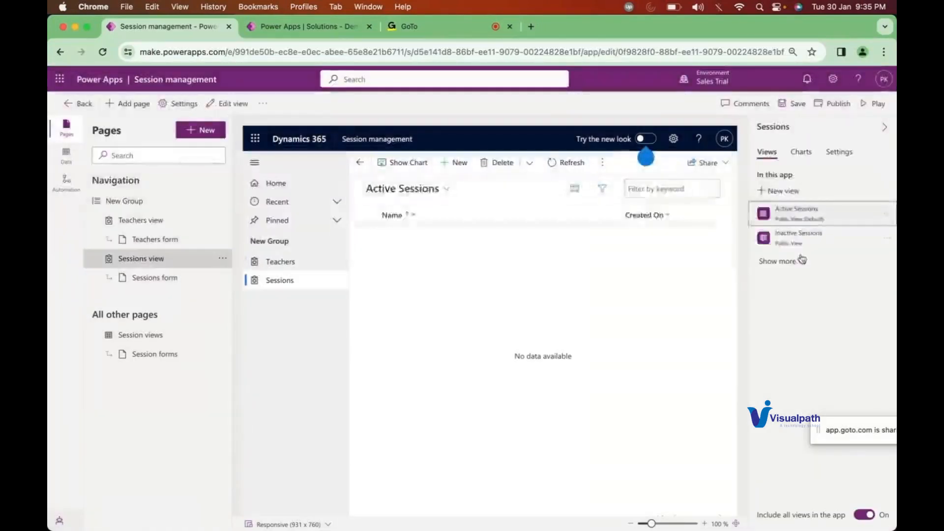
Step: Rename the navigation group holding the Teachers and Sessions pages as Time table and save the app
{"action": "left_click", "coordinate": [222, 202]}
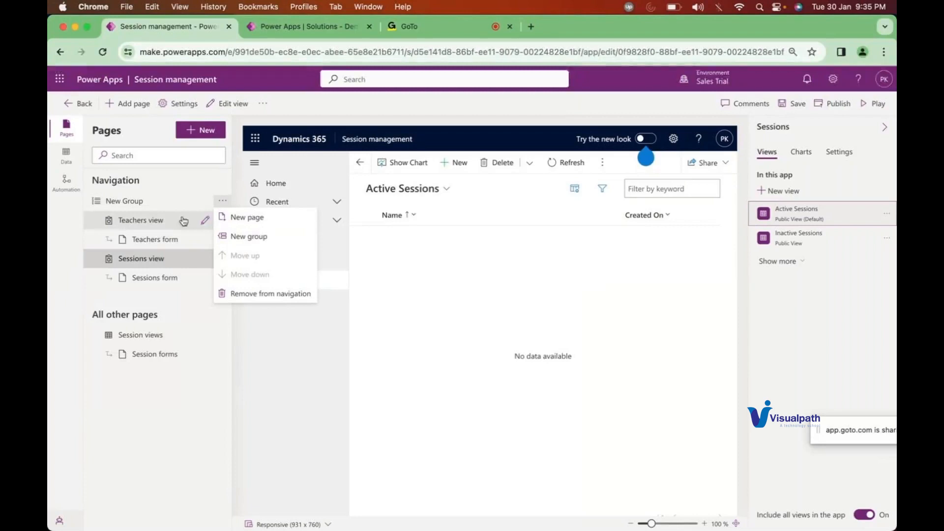
{"action": "left_click", "coordinate": [147, 202]}
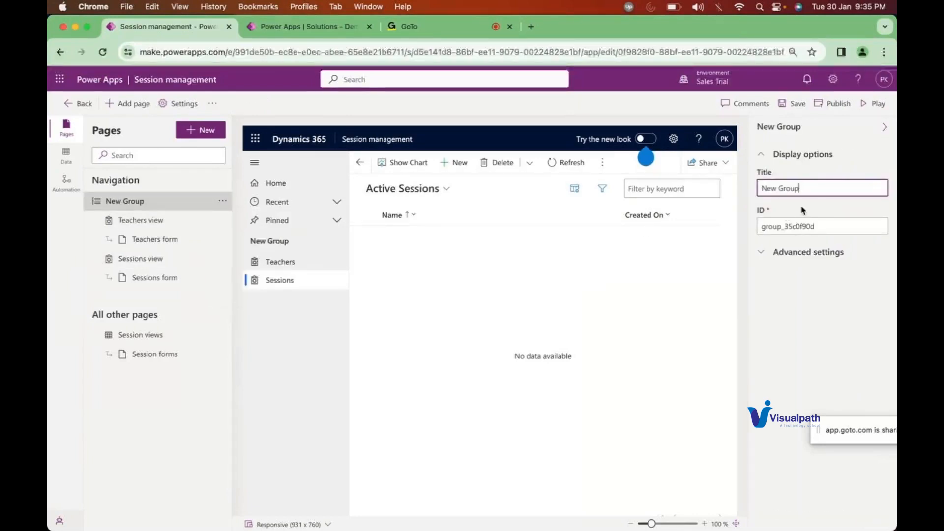
{"action": "triple_click", "coordinate": [797, 190]}
{"action": "type", "text": "Sch"}
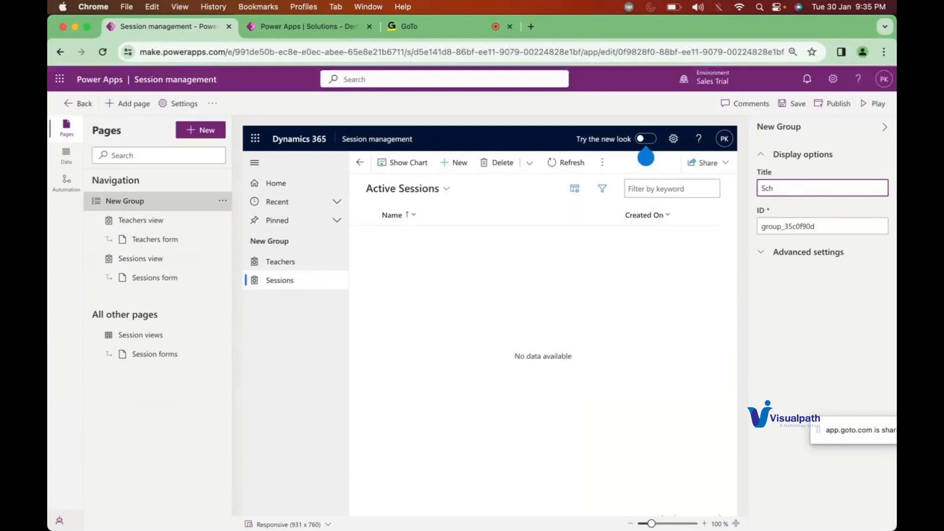
{"action": "key", "text": "BackSpace"}
{"action": "key", "text": "BackSpace"}
{"action": "key", "text": "BackSpace"}
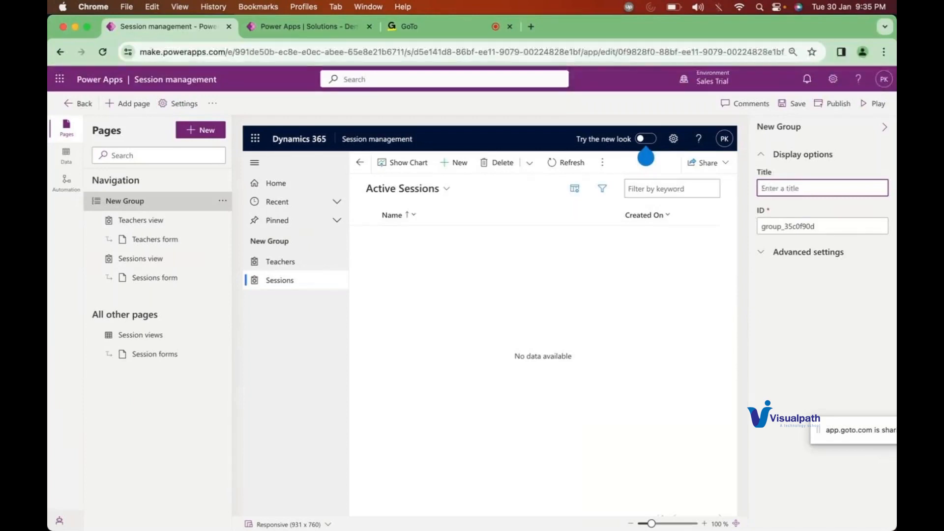
{"action": "type", "text": "Time table"}
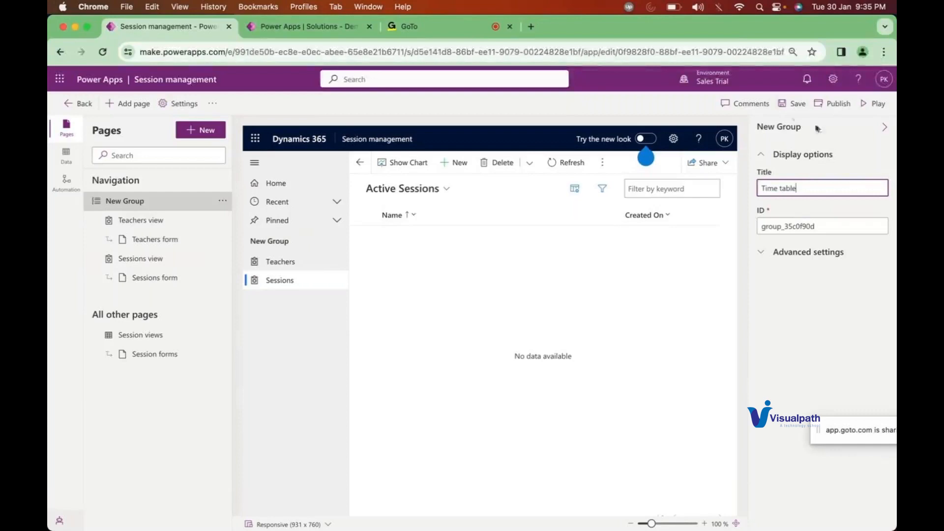
{"action": "left_click", "coordinate": [792, 104]}
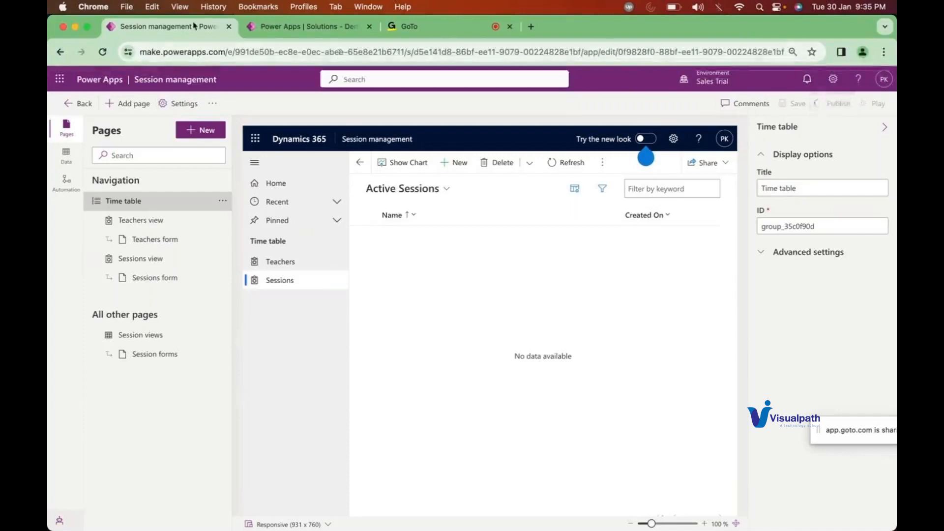
Step: Open the Teacher table's main Information form from the Demo solution and select its General section
{"action": "left_click", "coordinate": [270, 22]}
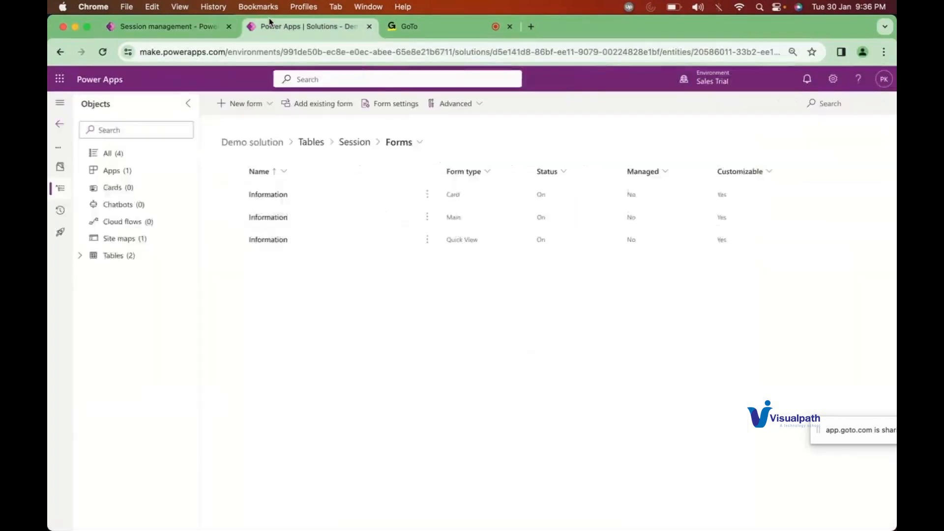
{"action": "left_click", "coordinate": [80, 258]}
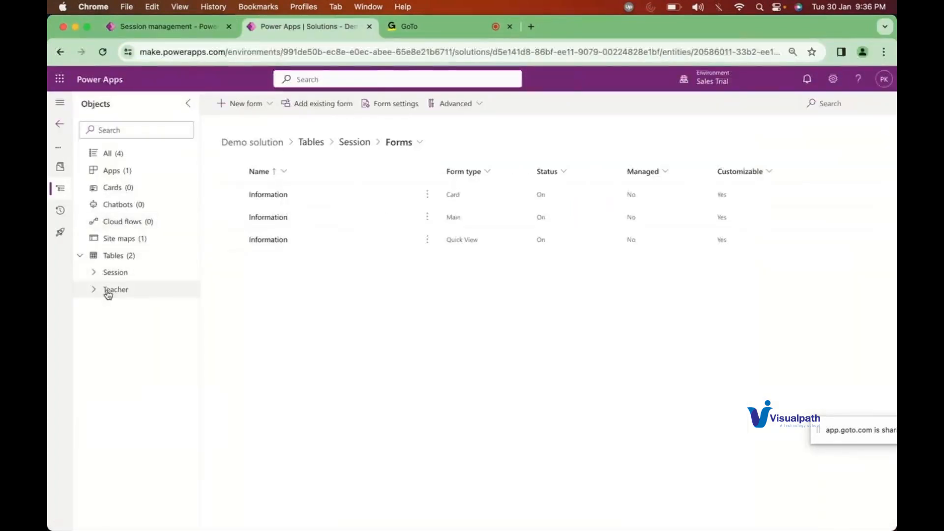
{"action": "left_click", "coordinate": [94, 290]}
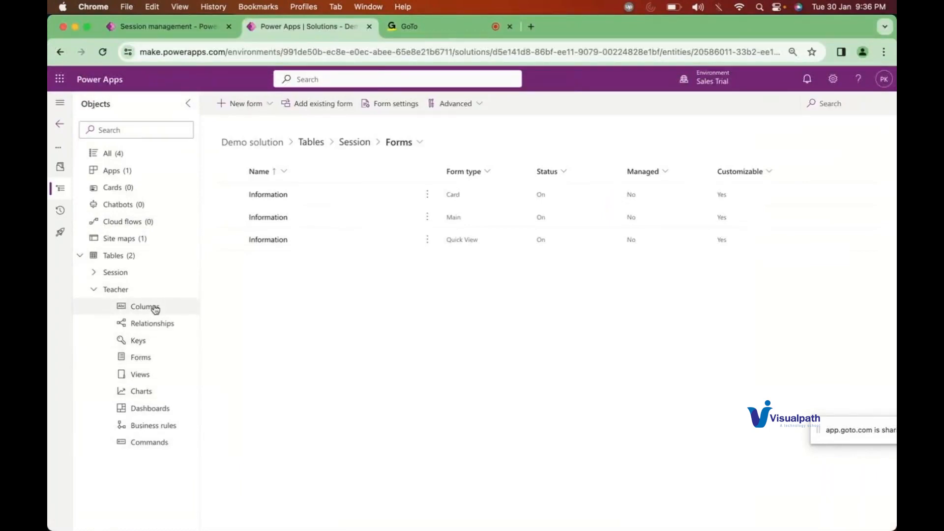
{"action": "left_click", "coordinate": [141, 357]}
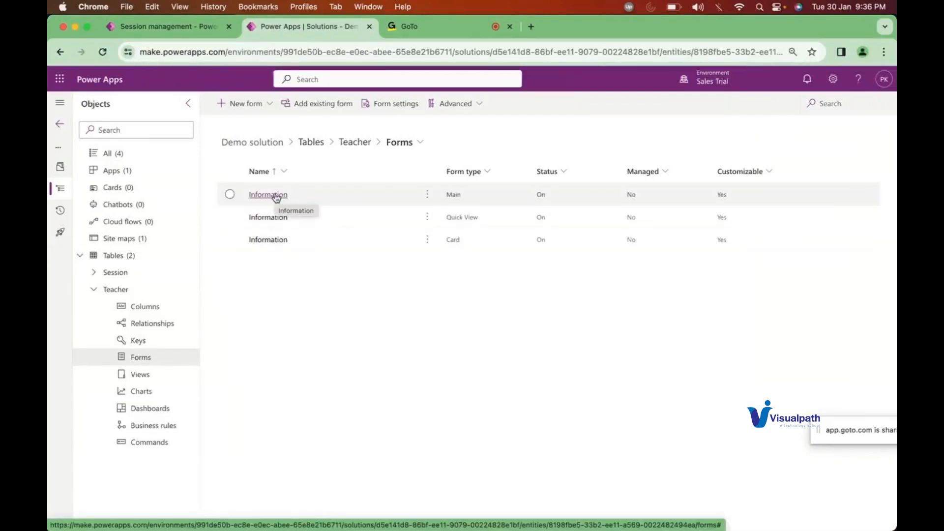
{"action": "left_click", "coordinate": [268, 195]}
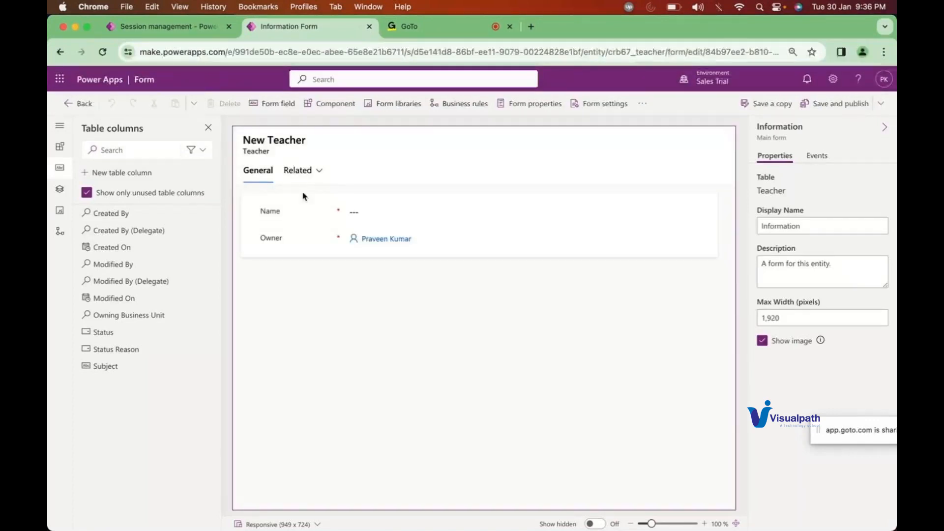
{"action": "left_click", "coordinate": [256, 202]}
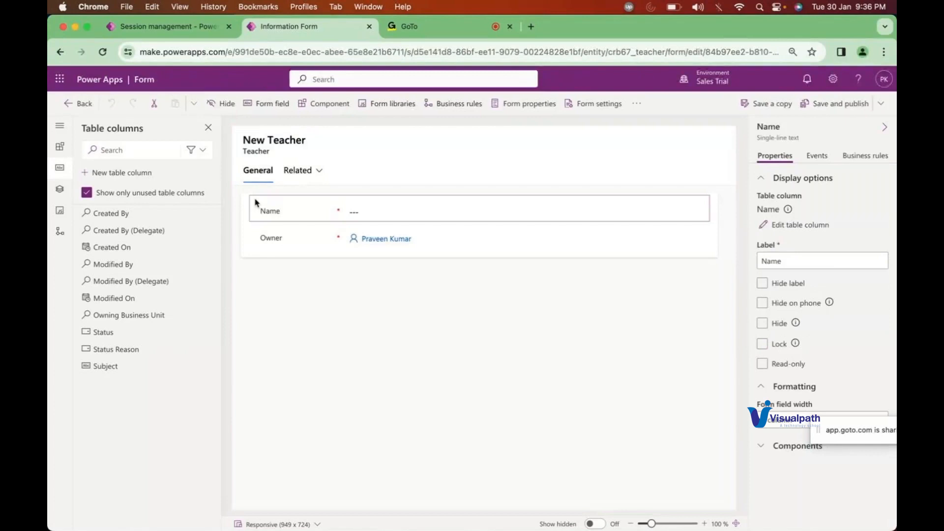
{"action": "left_click", "coordinate": [247, 202]}
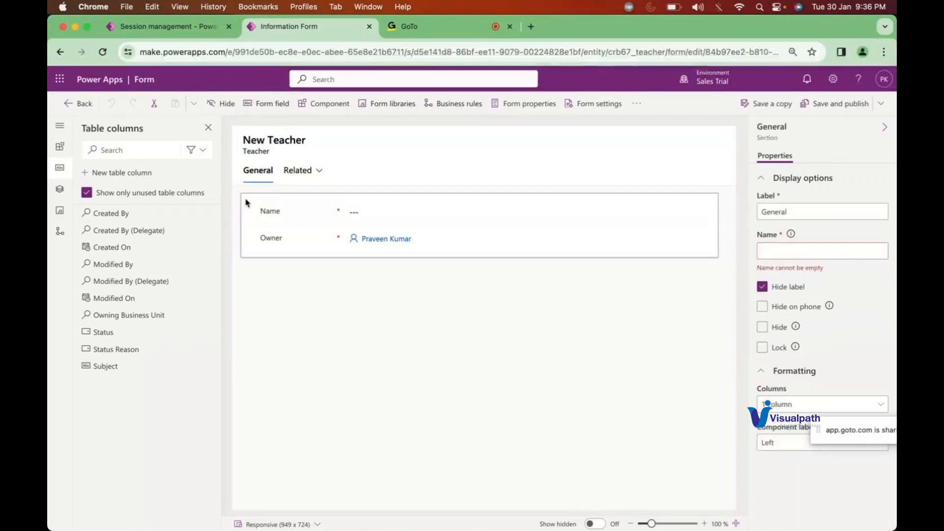
Step: Add a 1-column tab to the Teacher main form, compare it with the General tab, and delete it
{"action": "left_click", "coordinate": [60, 147]}
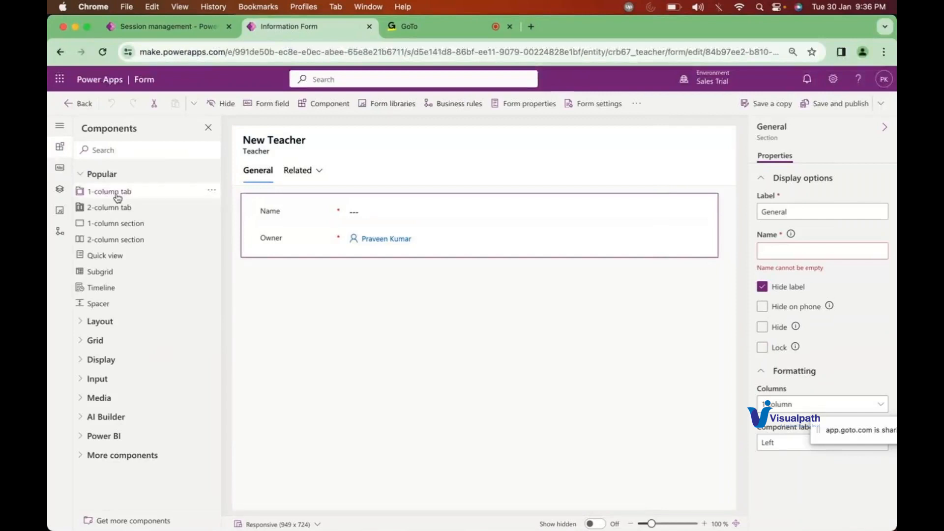
{"action": "left_click", "coordinate": [118, 194]}
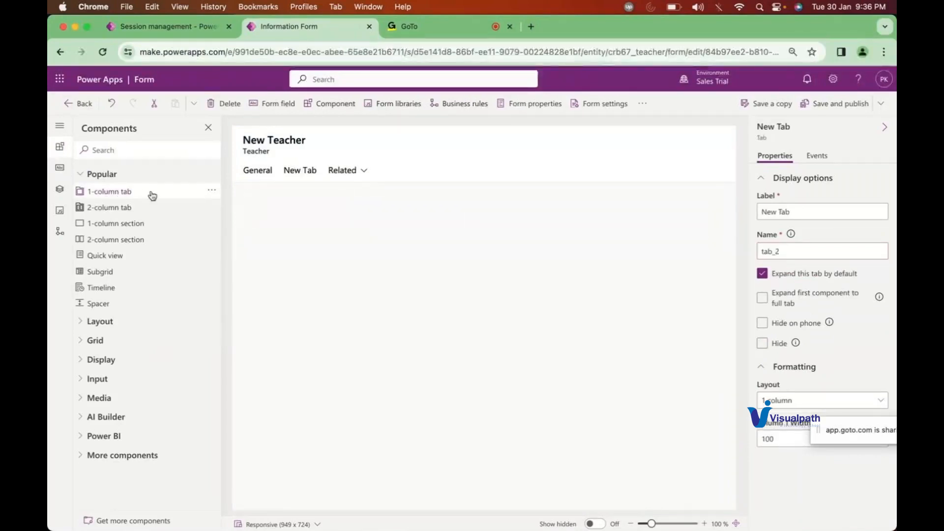
{"action": "left_click", "coordinate": [259, 173]}
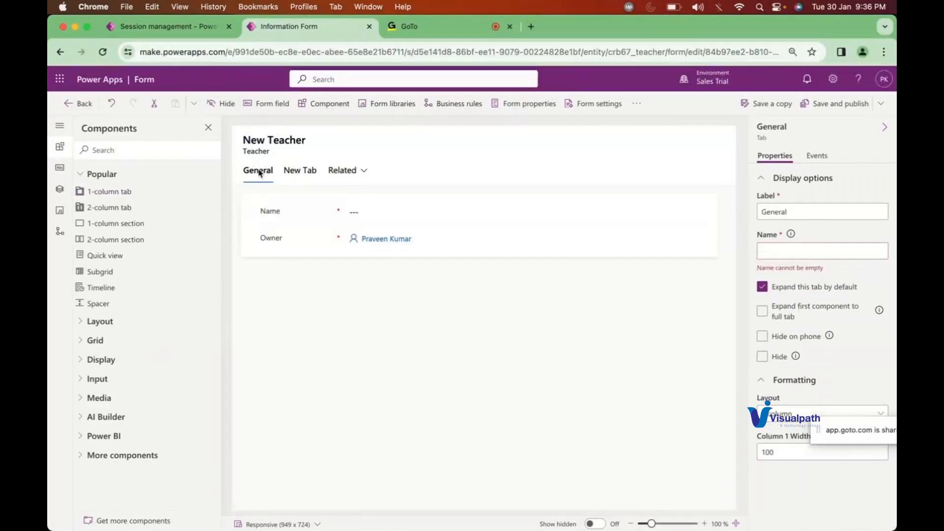
{"action": "left_click", "coordinate": [299, 173]}
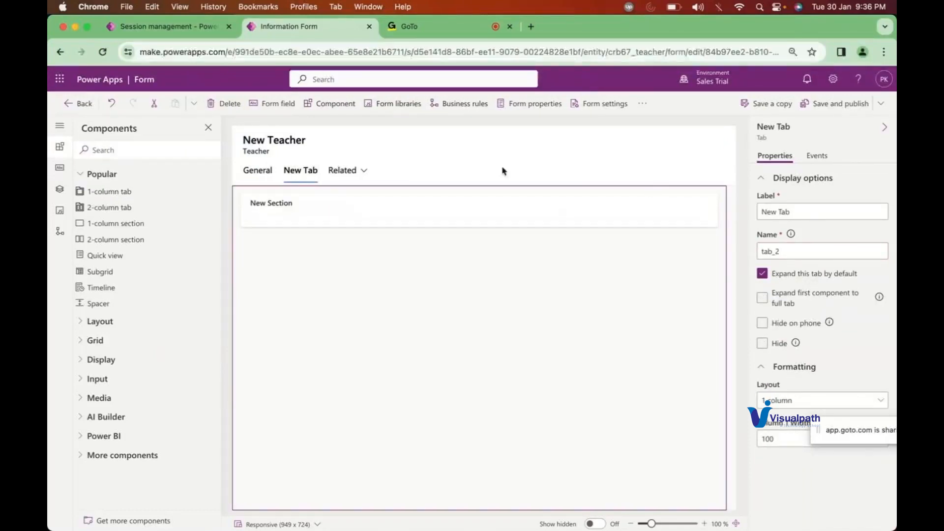
{"action": "left_click", "coordinate": [224, 103]}
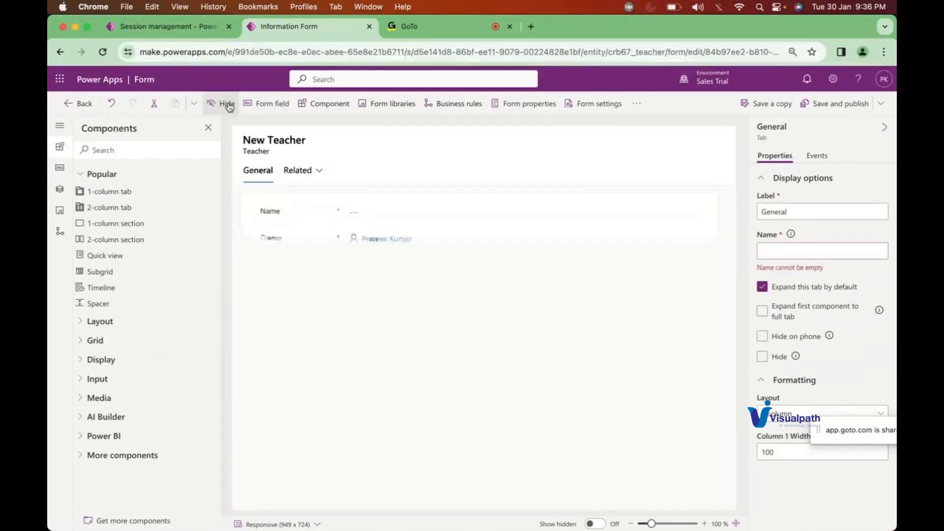
Step: Add a 1-column section below the General section of the Teacher form, with both label and name set to Sessions
{"action": "left_click", "coordinate": [258, 209]}
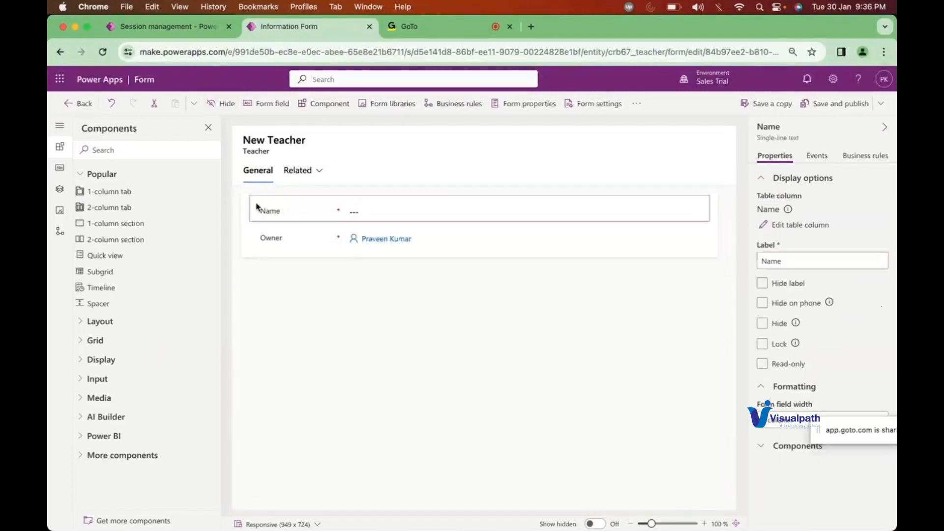
{"action": "left_click", "coordinate": [248, 206]}
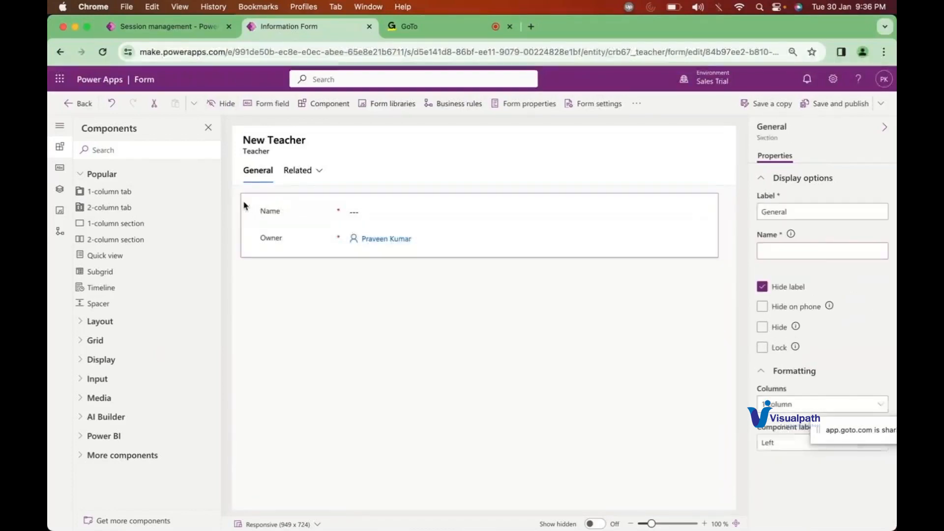
{"action": "left_click", "coordinate": [130, 225]}
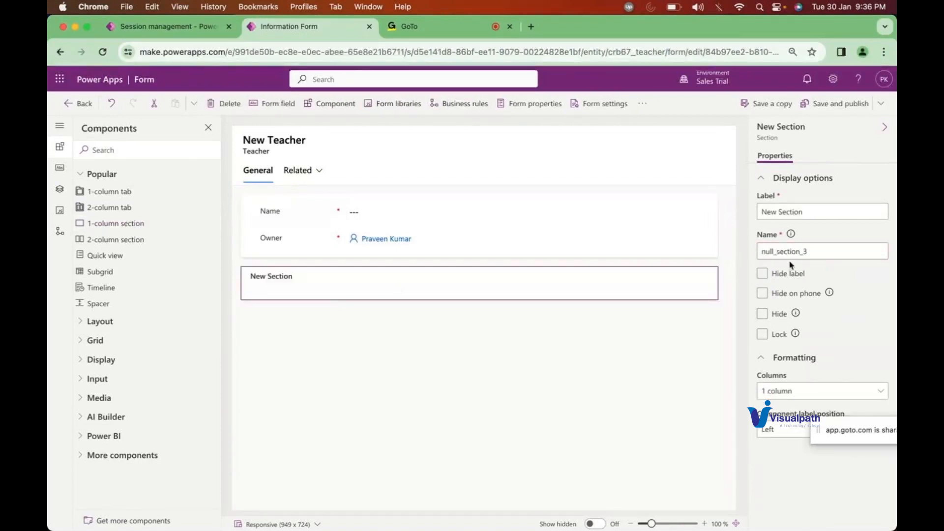
{"action": "triple_click", "coordinate": [797, 215]}
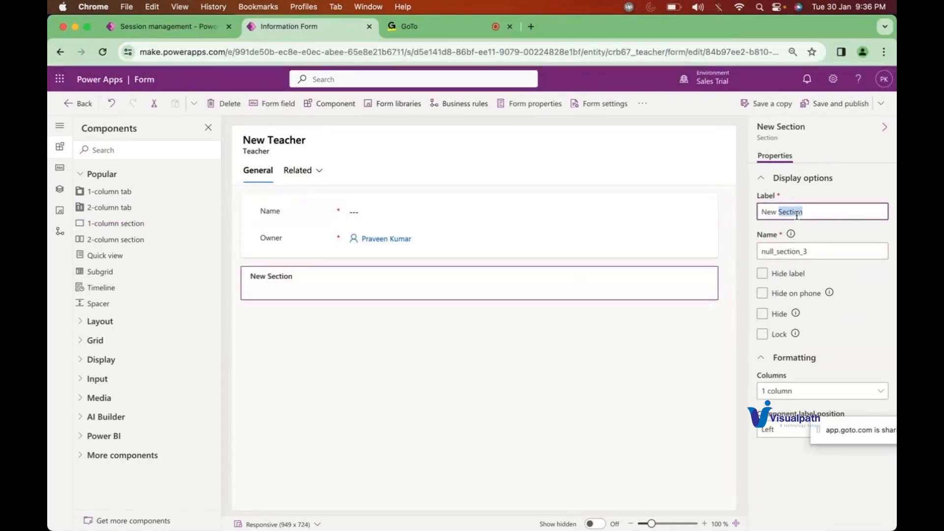
{"action": "type", "text": "Sessions"}
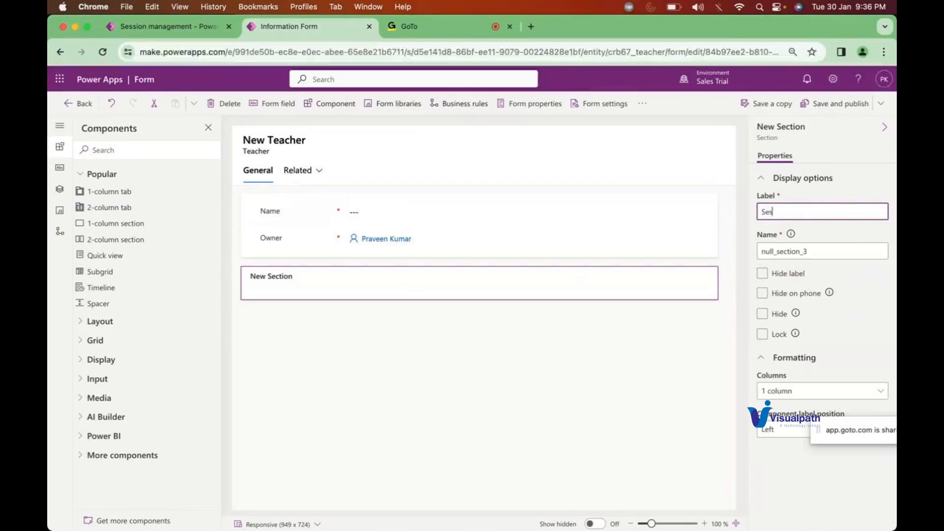
{"action": "double_click", "coordinate": [781, 214]}
{"action": "key", "text": "super+c"}
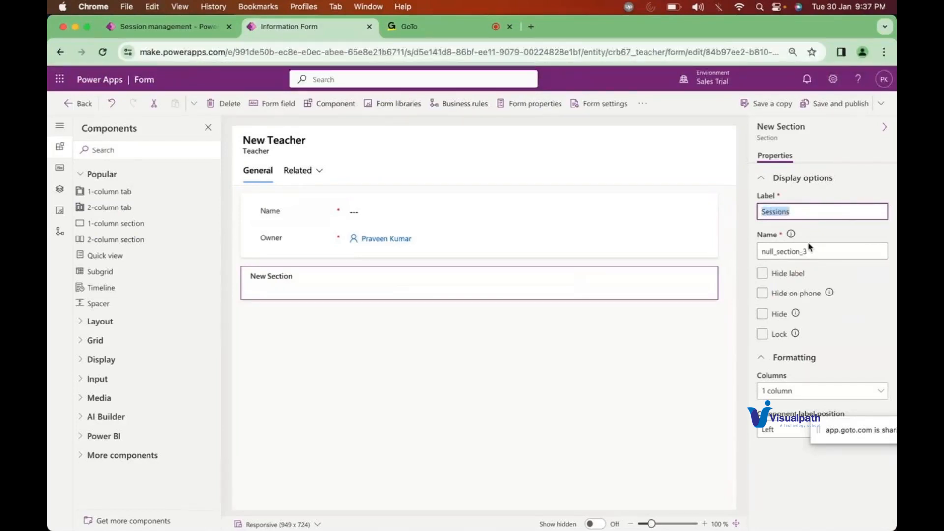
{"action": "double_click", "coordinate": [802, 251]}
{"action": "key", "text": "super+v"}
{"action": "left_click", "coordinate": [869, 301]}
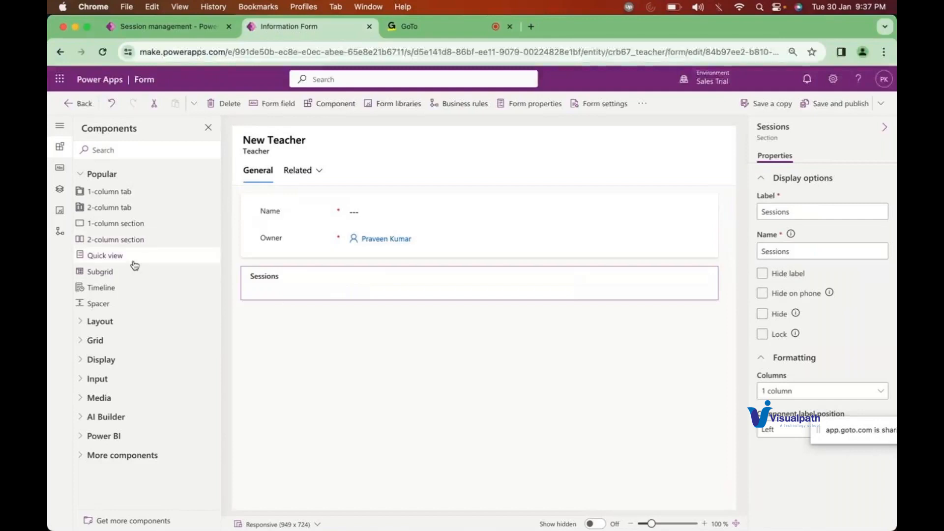
Step: Insert a subgrid in the Sessions section showing related records from Sessions (Teacher) with the Active Sessions default view
{"action": "left_click", "coordinate": [119, 275]}
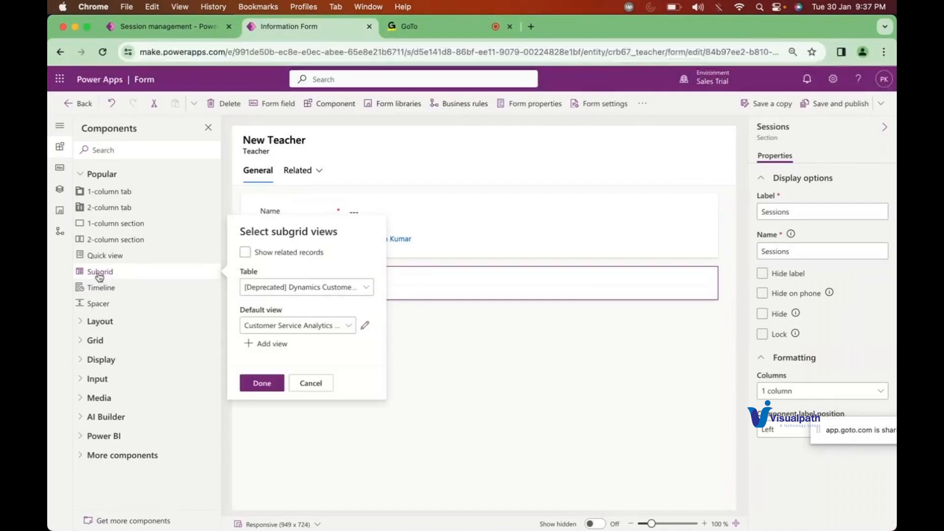
{"action": "left_click", "coordinate": [245, 252]}
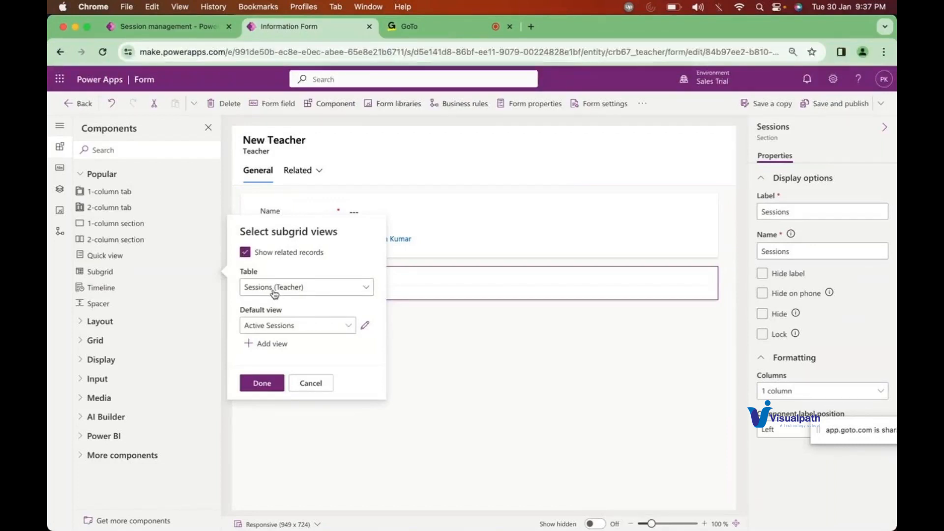
{"action": "left_click", "coordinate": [363, 286]}
{"action": "left_click", "coordinate": [363, 287]}
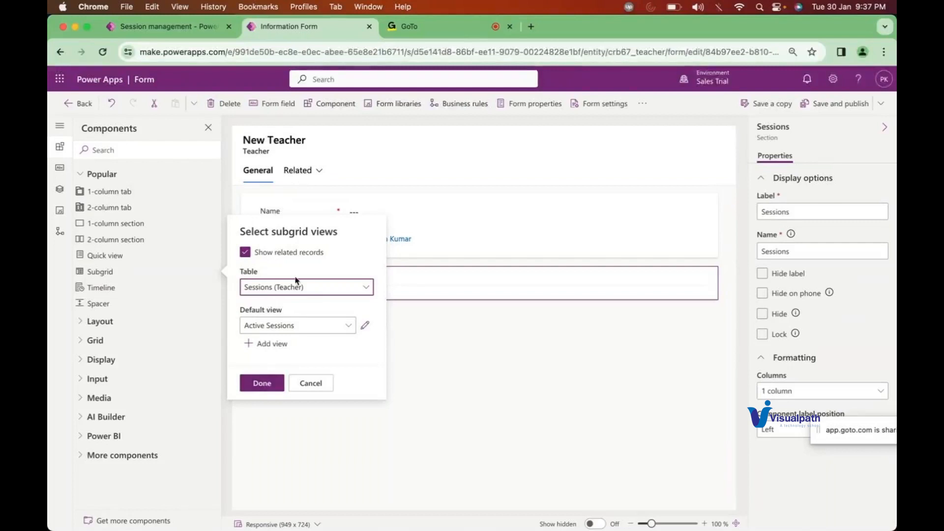
{"action": "left_click", "coordinate": [264, 388]}
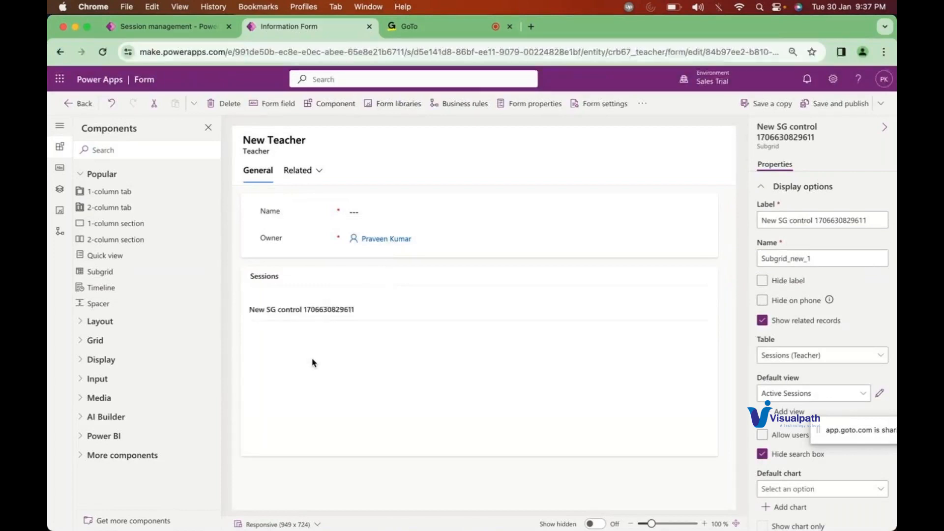
Step: Set both the label and the name of the new subgrid to Sessions
{"action": "triple_click", "coordinate": [804, 221]}
{"action": "type", "text": "Sessions"}
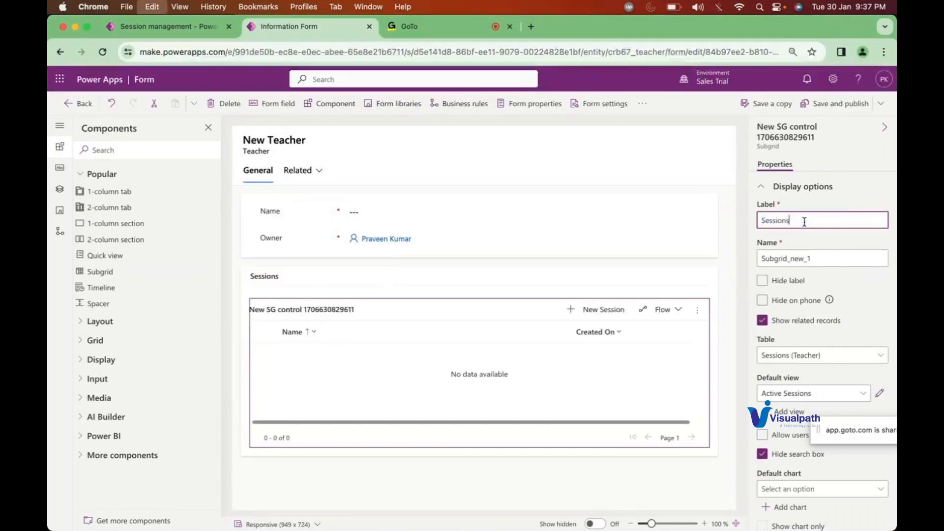
{"action": "left_click", "coordinate": [797, 263]}
{"action": "triple_click", "coordinate": [828, 247]}
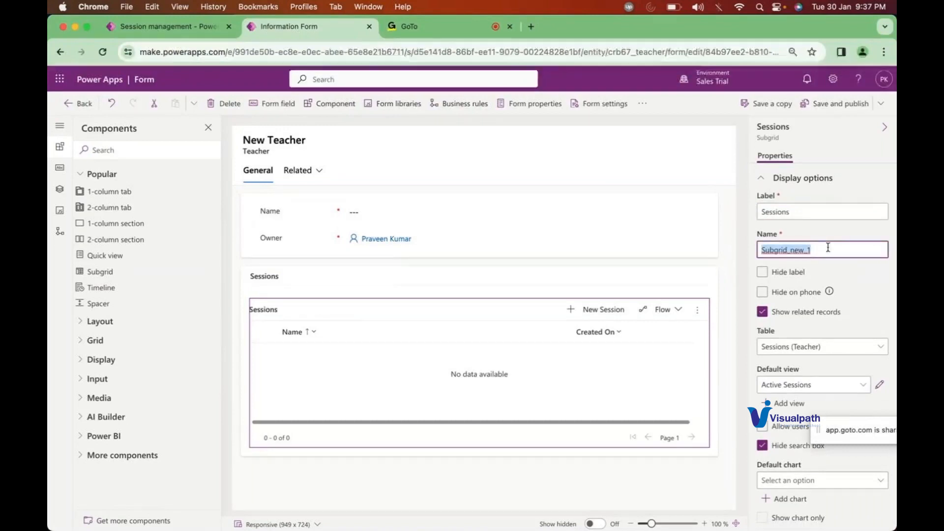
{"action": "type", "text": "Sessions"}
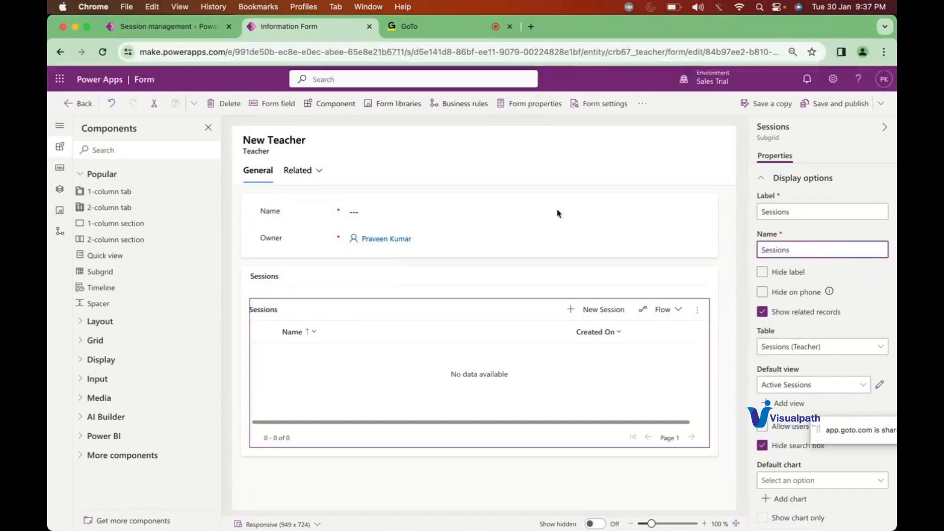
Step: Hide the label of the Sessions section, and save and publish the Teacher form
{"action": "left_click", "coordinate": [262, 281]}
{"action": "left_click", "coordinate": [772, 270]}
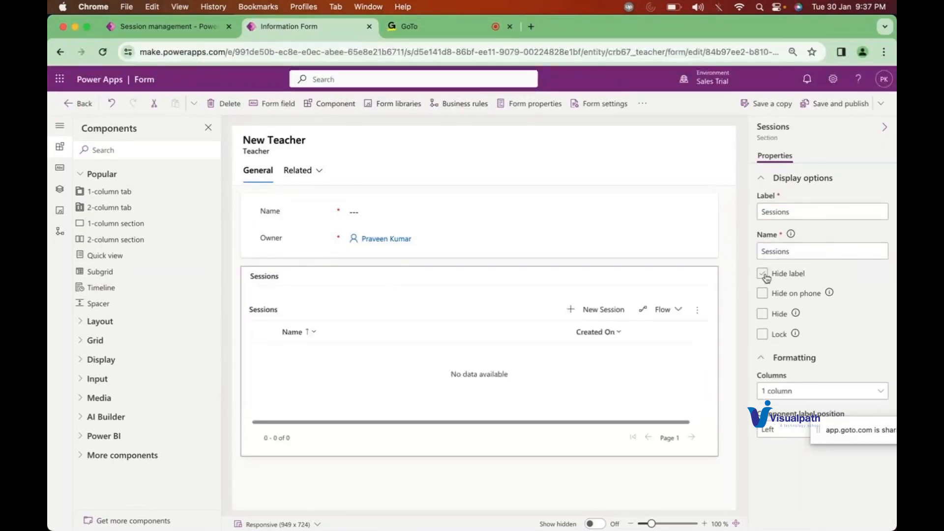
{"action": "left_click", "coordinate": [832, 105]}
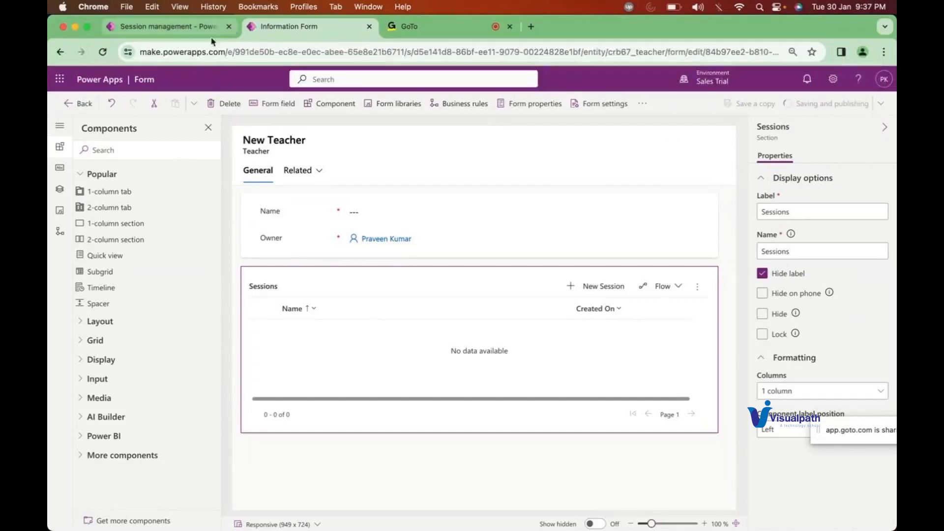
Step: Switch to the Session management app designer and play the app on its Teachers page
{"action": "left_click", "coordinate": [165, 29]}
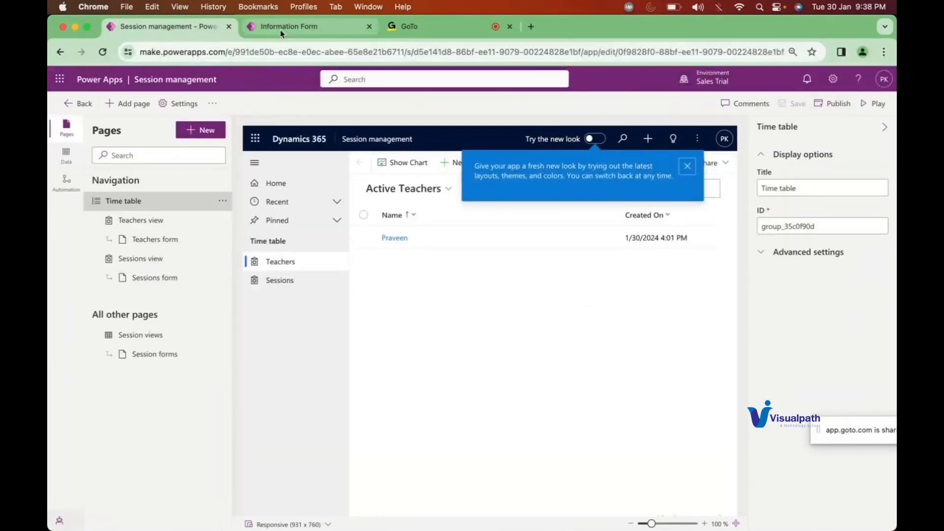
{"action": "left_click", "coordinate": [299, 33]}
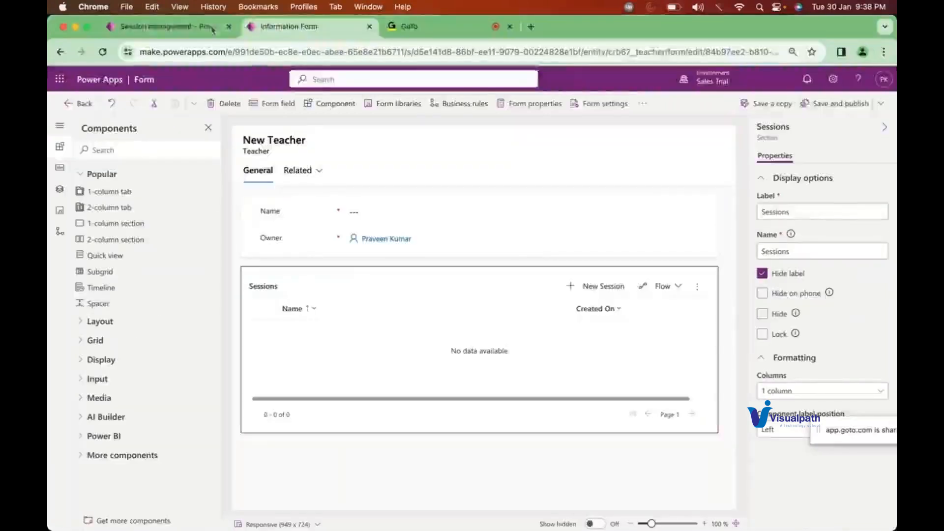
{"action": "left_click", "coordinate": [152, 26]}
{"action": "left_click", "coordinate": [875, 103]}
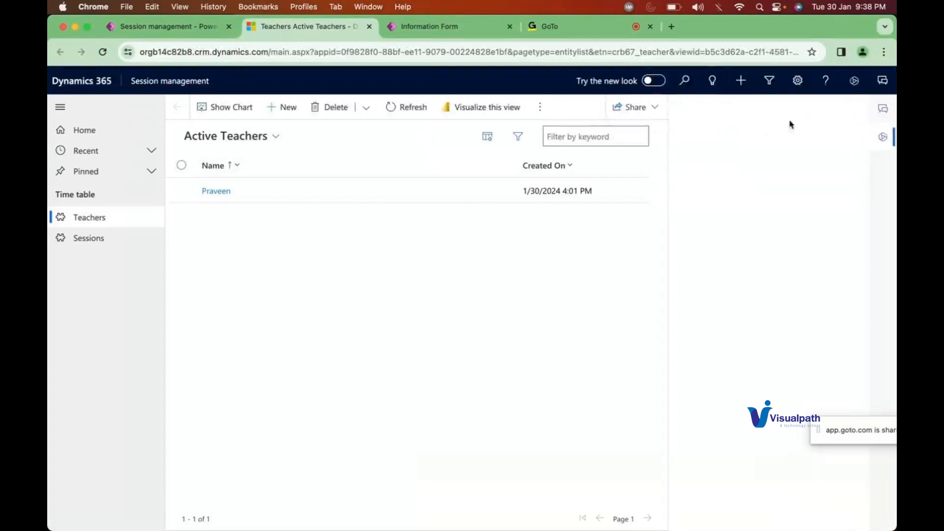
{"action": "left_click", "coordinate": [849, 113]}
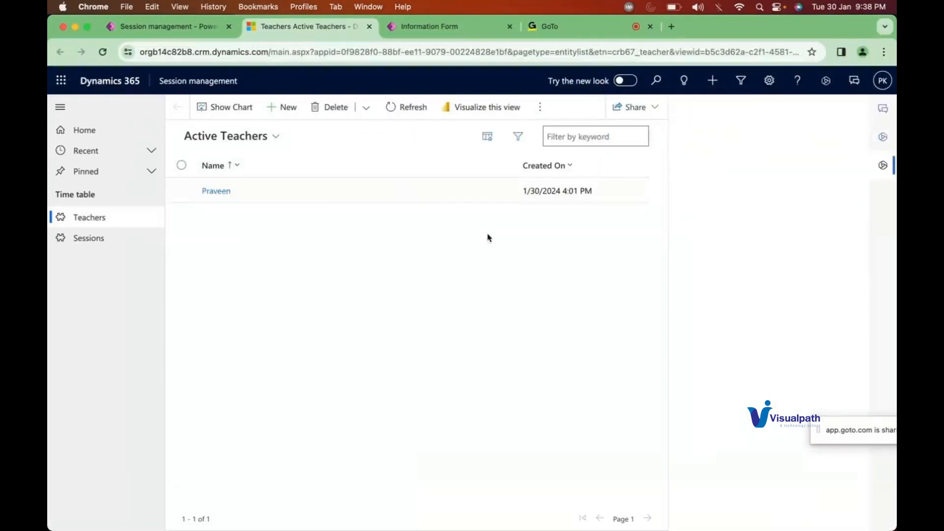
Step: Create a new Teacher record, close the side pane, enter the teacher's name, and save and close the record
{"action": "left_click", "coordinate": [281, 107]}
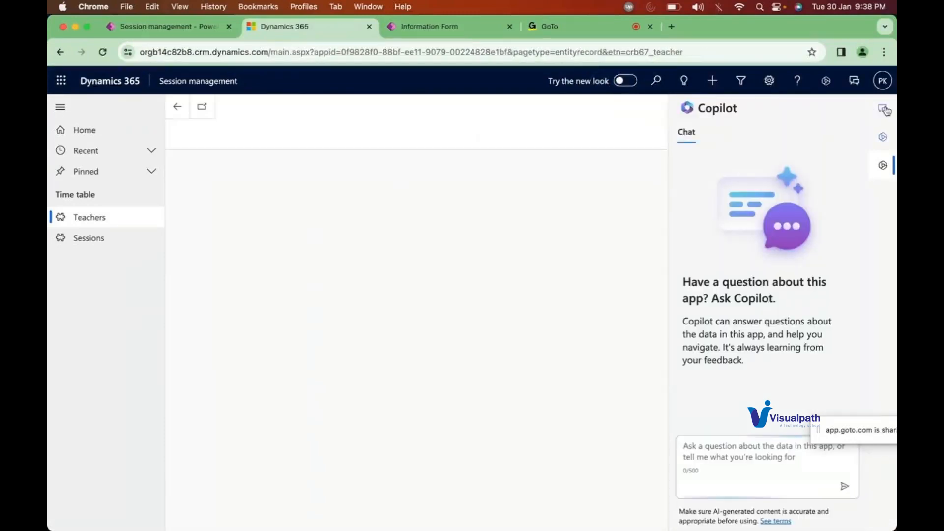
{"action": "left_click", "coordinate": [885, 109]}
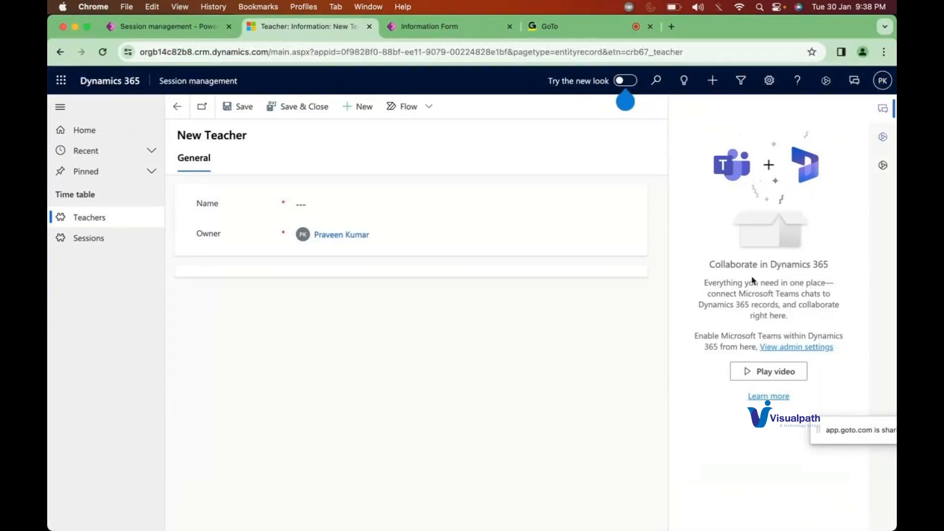
{"action": "left_click", "coordinate": [884, 111]}
{"action": "left_click", "coordinate": [300, 207]}
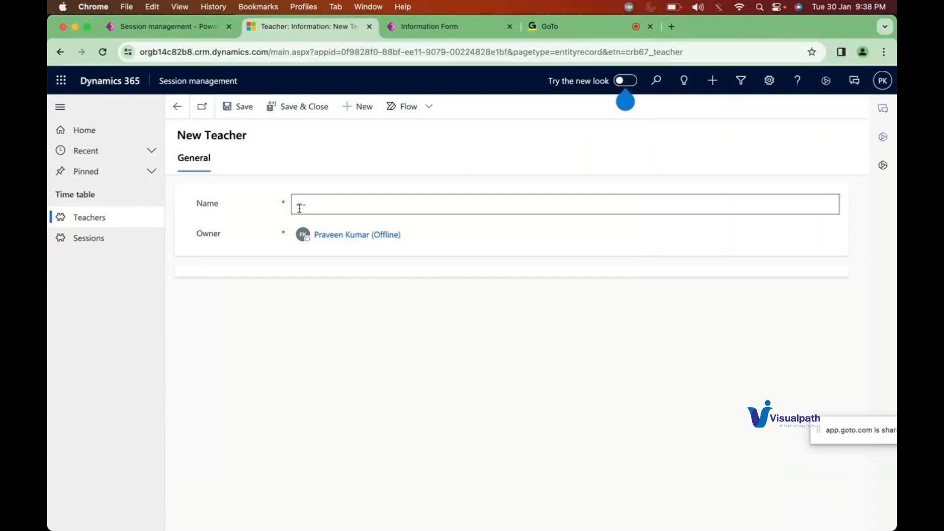
{"action": "type", "text": "Anita"}
{"action": "left_click", "coordinate": [289, 110]}
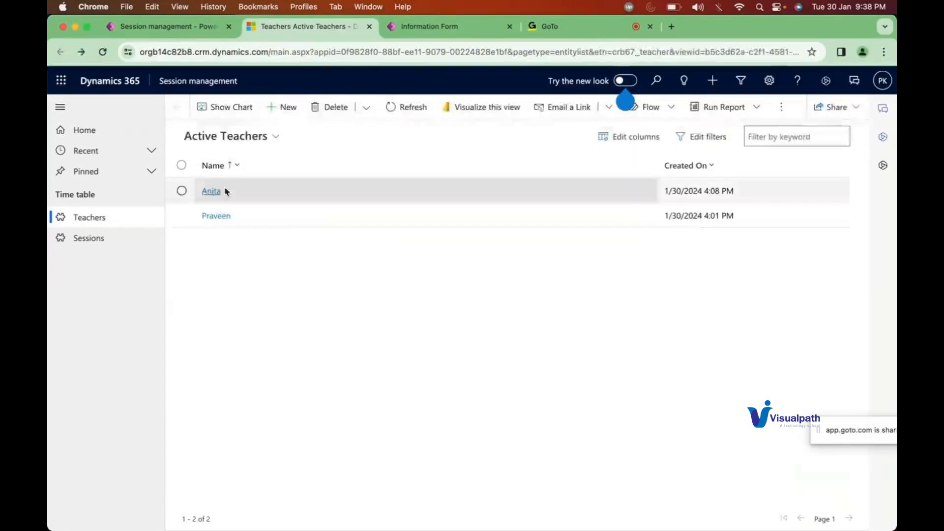
Step: Open the older teacher record and start a new session from its Sessions subgrid, named Class 6 Physics
{"action": "left_click", "coordinate": [214, 216]}
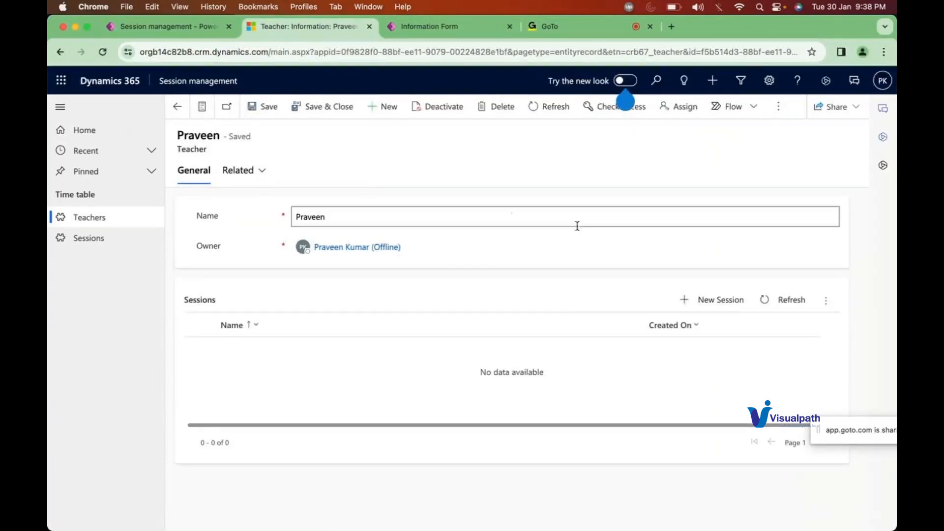
{"action": "left_click", "coordinate": [707, 305]}
{"action": "left_click", "coordinate": [348, 204]}
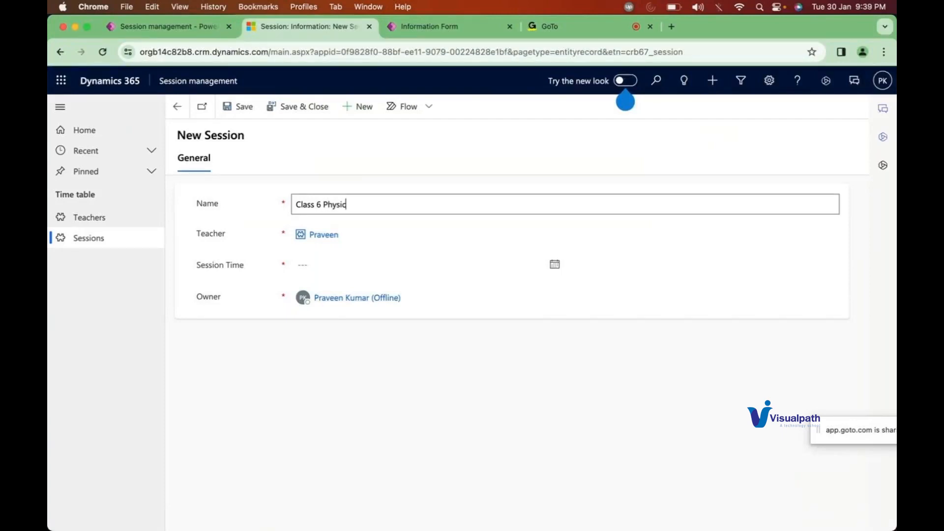
{"action": "type", "text": "s"}
{"action": "key", "text": "Tab"}
Step: Set the Session Time to 1/31/2024 at 9:30 AM, and save and close the Class 6 Physics session
{"action": "left_click", "coordinate": [555, 264]}
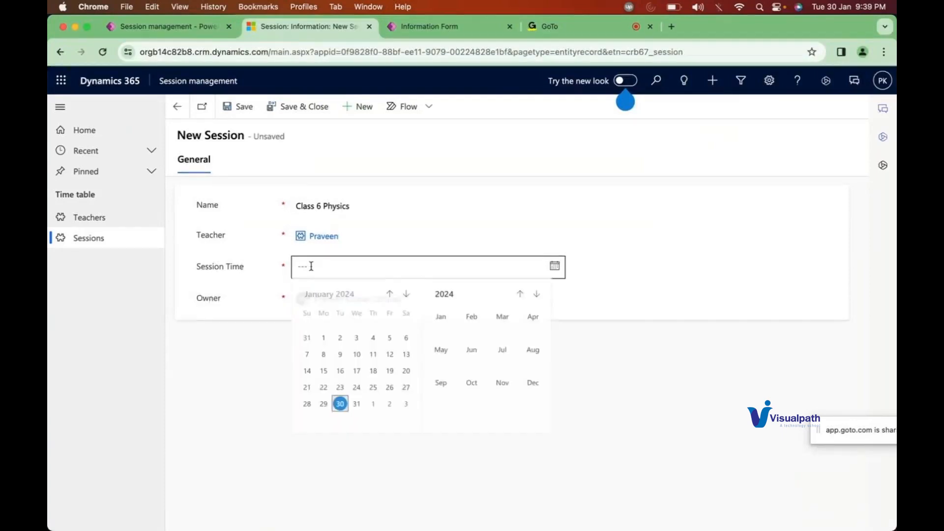
{"action": "left_click", "coordinate": [357, 405]}
{"action": "left_click", "coordinate": [589, 261]}
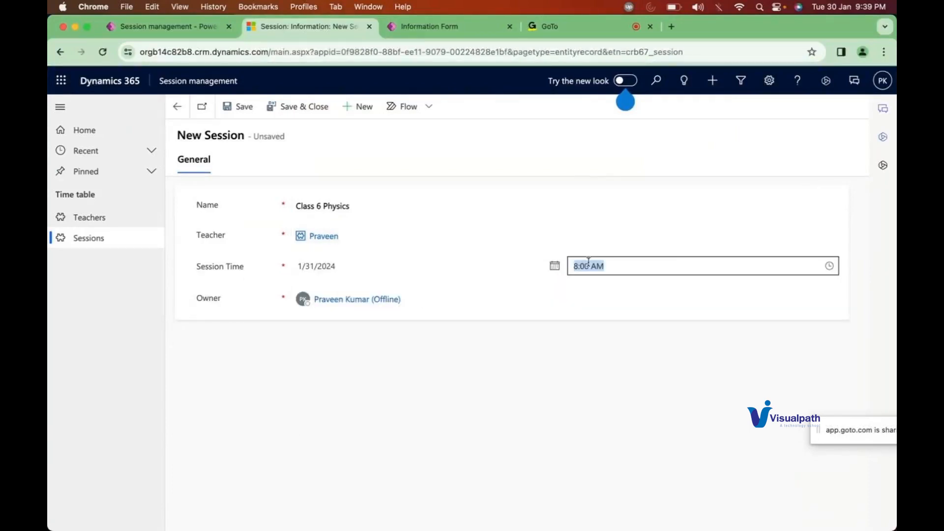
{"action": "left_click", "coordinate": [674, 262]}
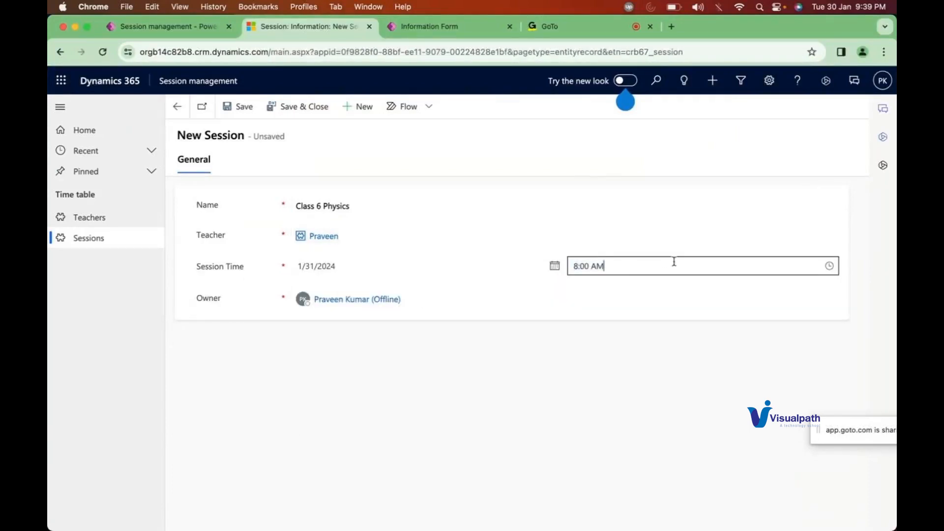
{"action": "left_click", "coordinate": [829, 266]}
{"action": "scroll", "coordinate": [630, 352], "scroll_direction": "down", "scroll_amount": 5}
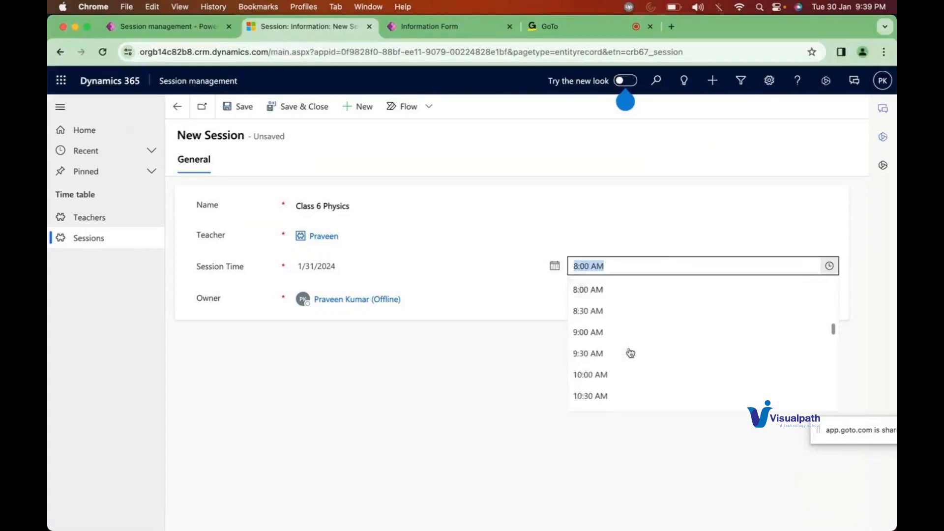
{"action": "left_click", "coordinate": [627, 334]}
{"action": "left_click", "coordinate": [441, 366]}
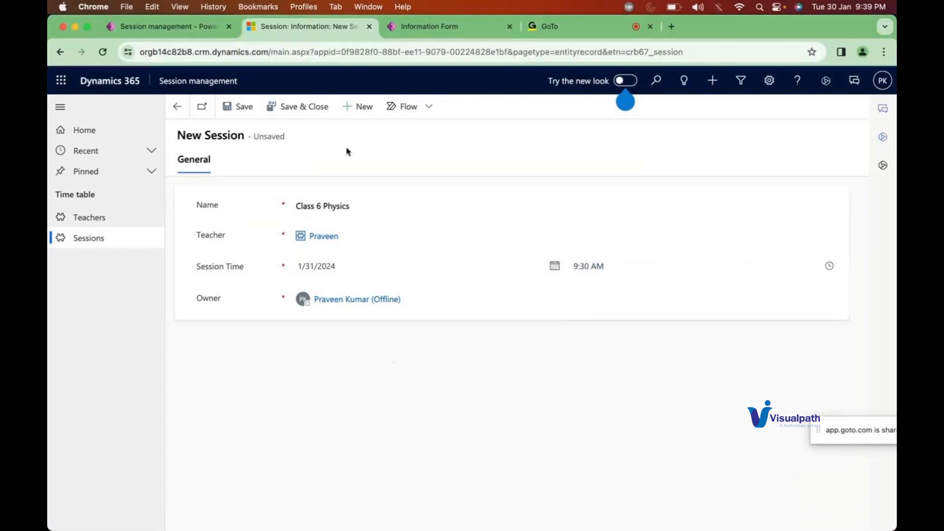
{"action": "left_click", "coordinate": [307, 108]}
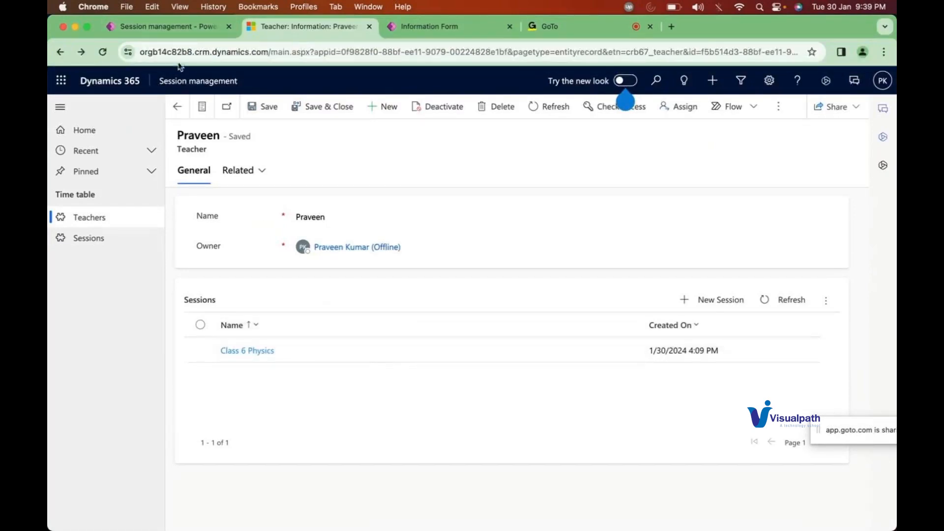
Step: Return from the app designer to the Demo solution and open the Session table's Active Sessions view for editing
{"action": "left_click", "coordinate": [161, 29]}
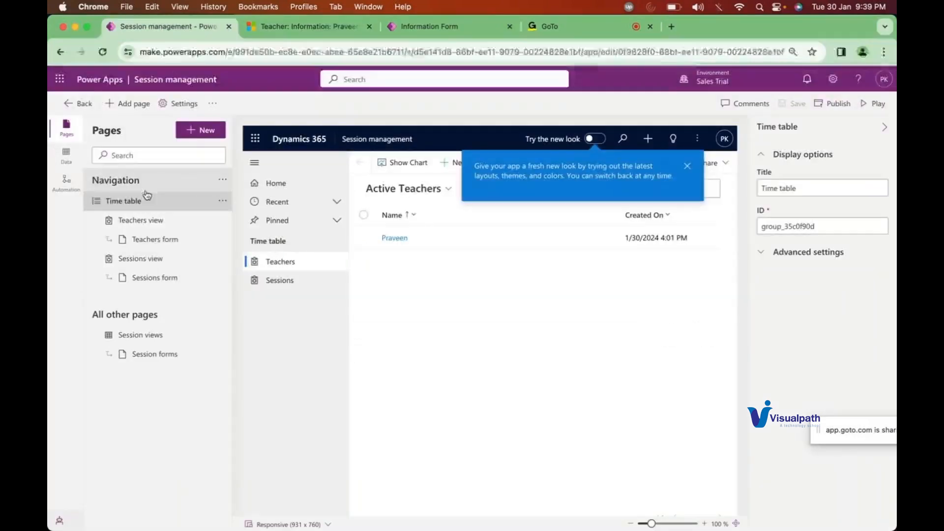
{"action": "left_click", "coordinate": [77, 103]}
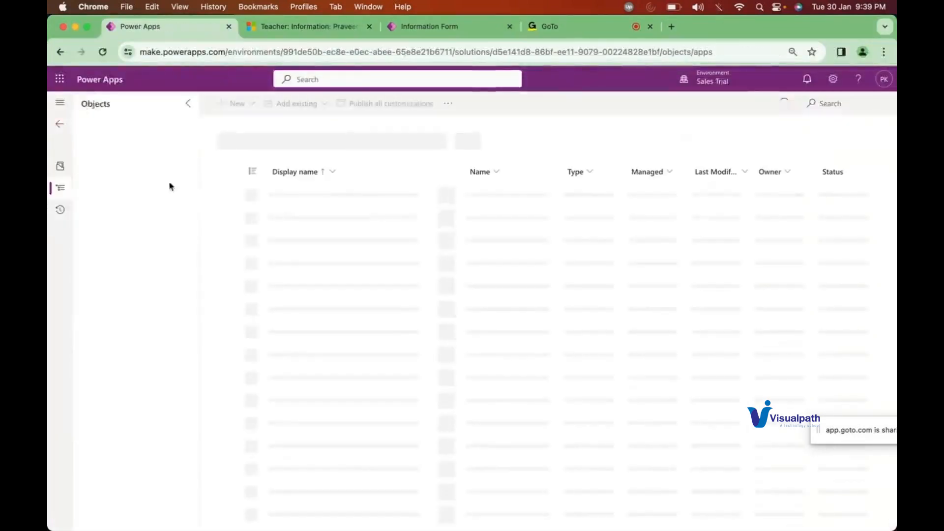
{"action": "left_click", "coordinate": [81, 256]}
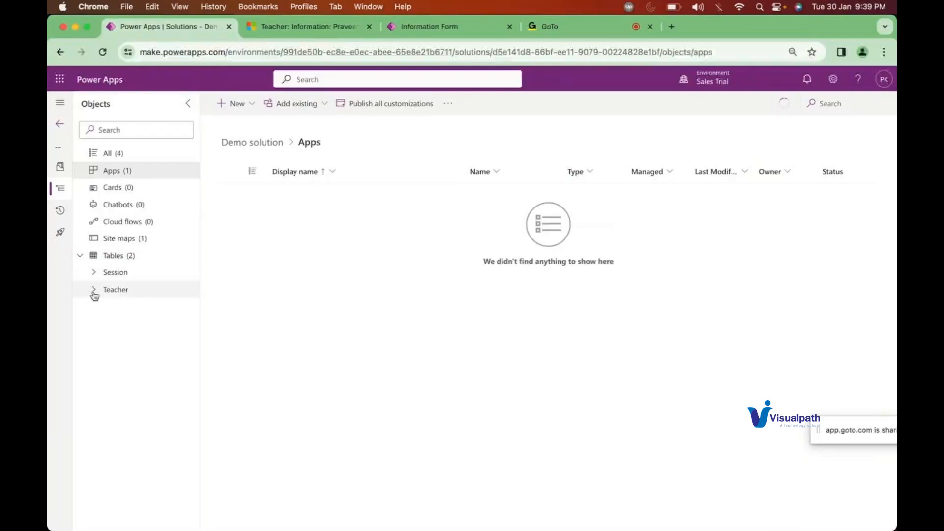
{"action": "left_click", "coordinate": [93, 272]}
{"action": "left_click", "coordinate": [139, 357]}
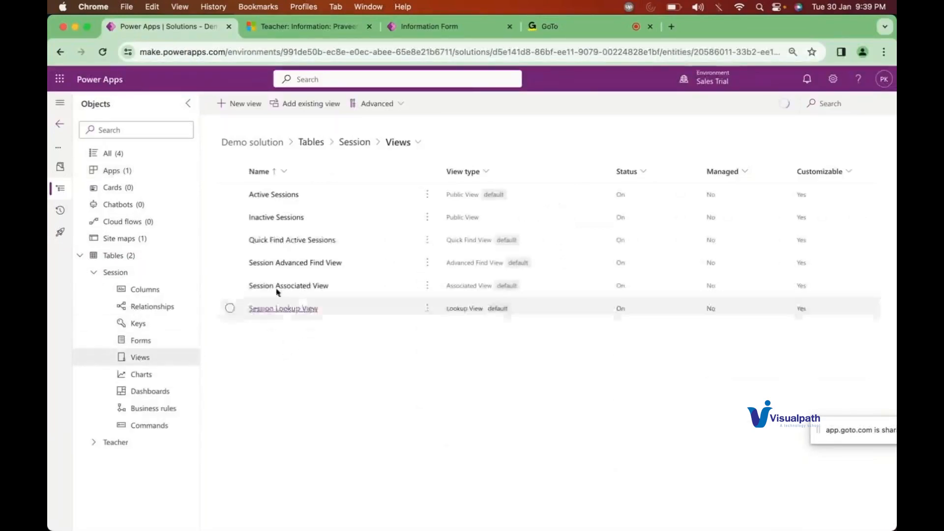
{"action": "left_click", "coordinate": [284, 195]}
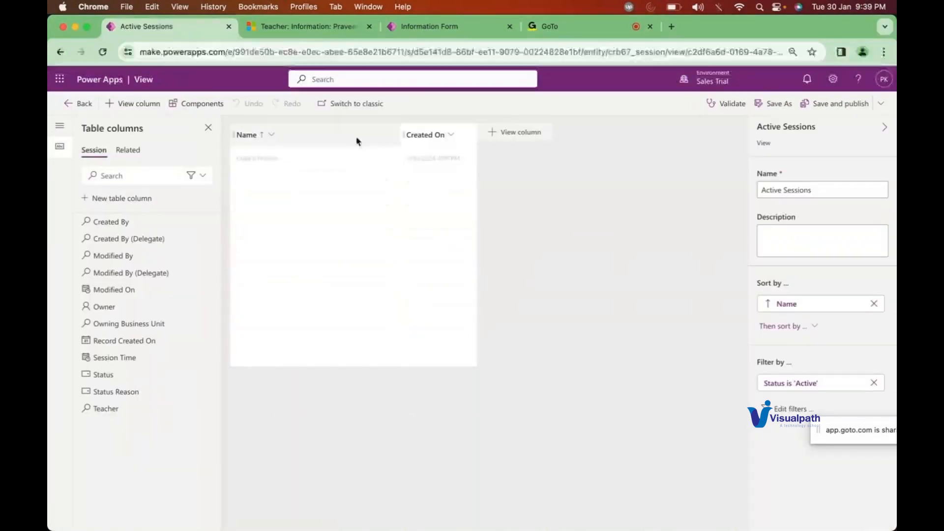
Step: Insert the Teacher column between Name and Created On in the Active Sessions view
{"action": "left_click", "coordinate": [346, 135]}
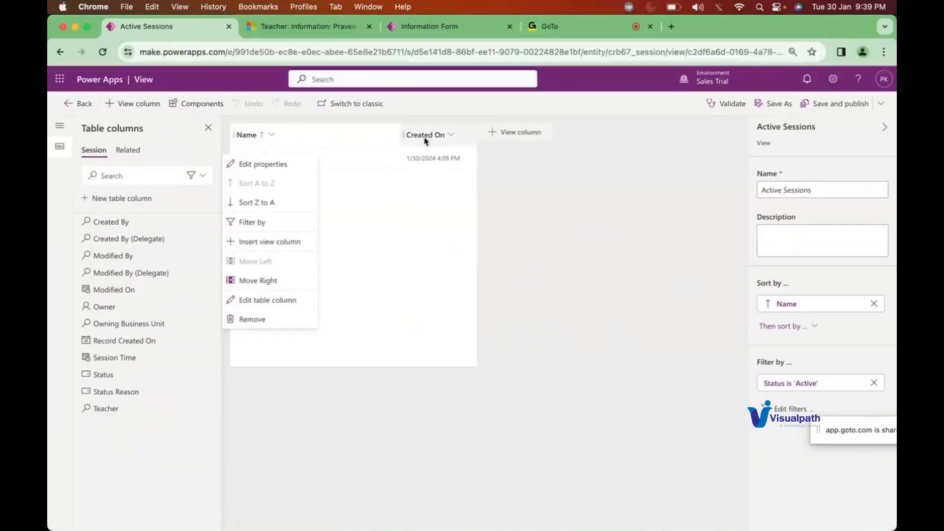
{"action": "left_click", "coordinate": [447, 140]}
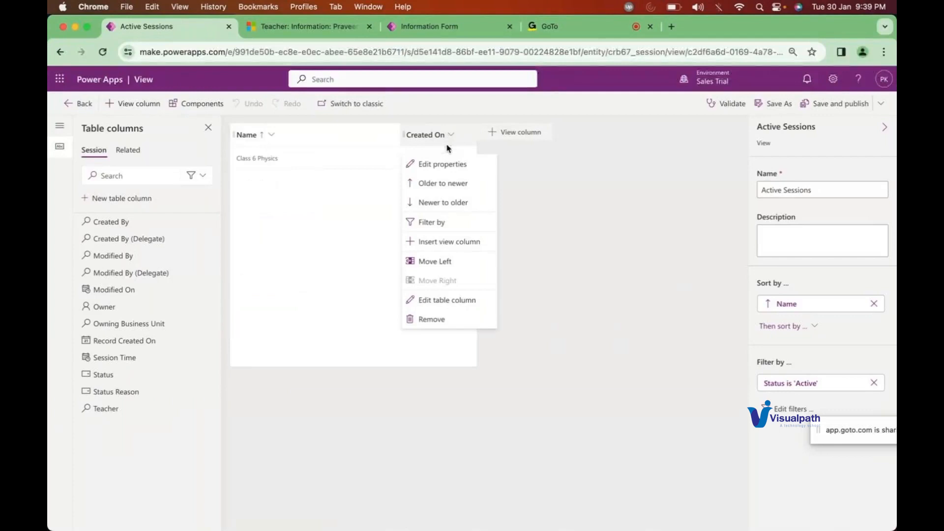
{"action": "left_click", "coordinate": [443, 242]}
{"action": "scroll", "coordinate": [423, 261], "scroll_direction": "down", "scroll_amount": 5}
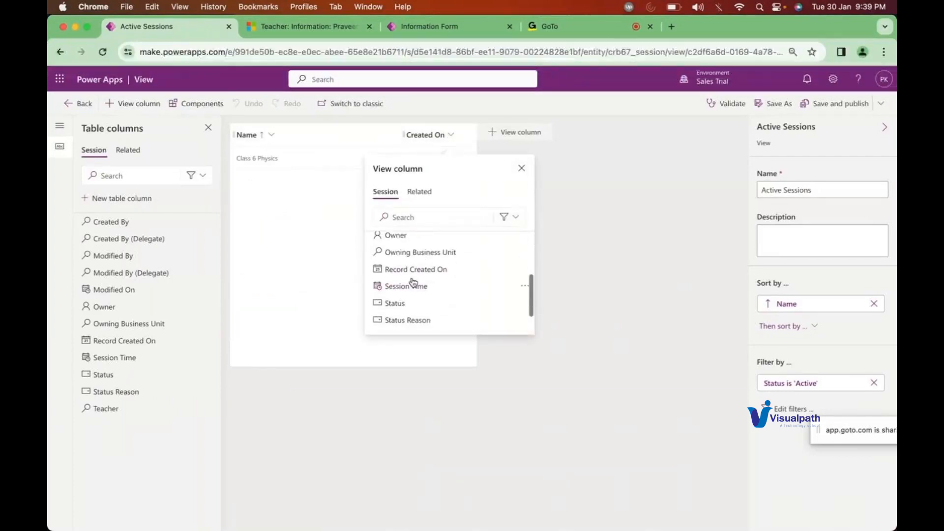
{"action": "scroll", "coordinate": [412, 279], "scroll_direction": "up", "scroll_amount": 4}
{"action": "left_click", "coordinate": [407, 224]}
{"action": "type", "text": "tea"}
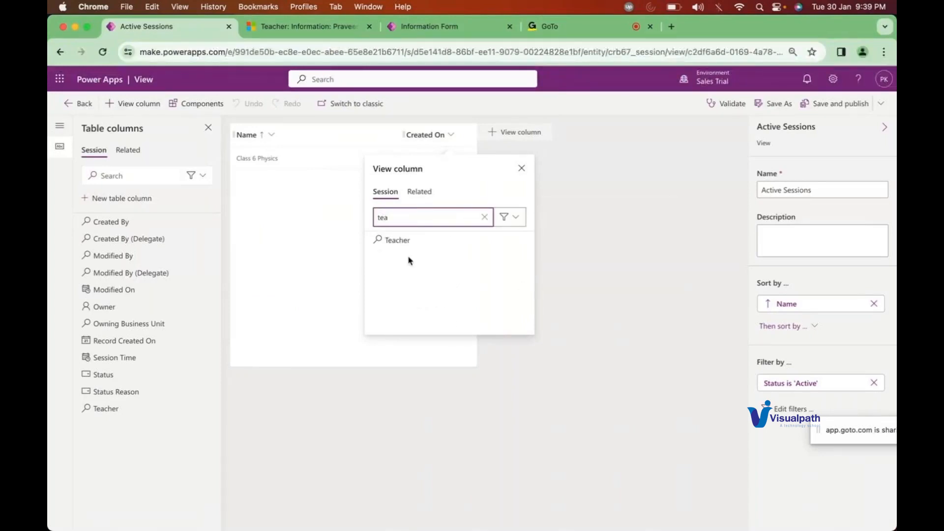
{"action": "left_click", "coordinate": [405, 245]}
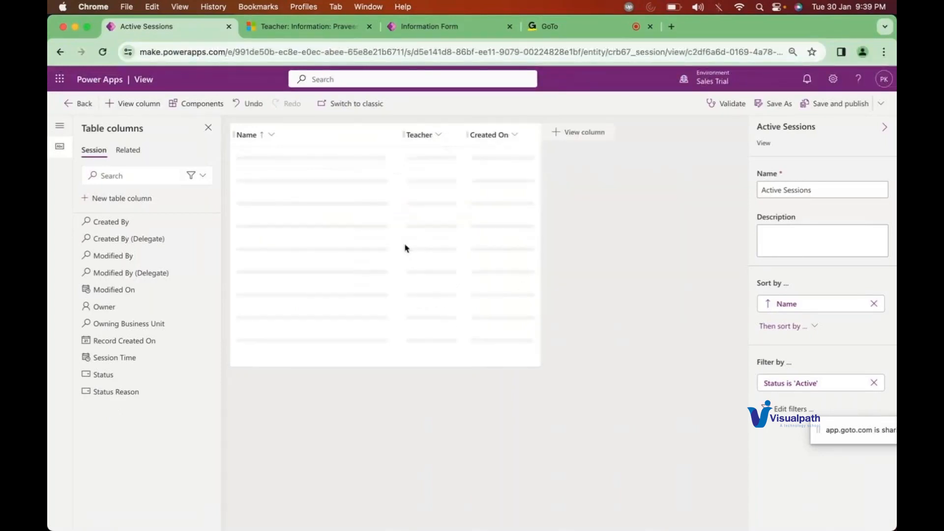
Step: Insert the Session Time column between Teacher and Created On in the Active Sessions view
{"action": "left_click", "coordinate": [506, 137]}
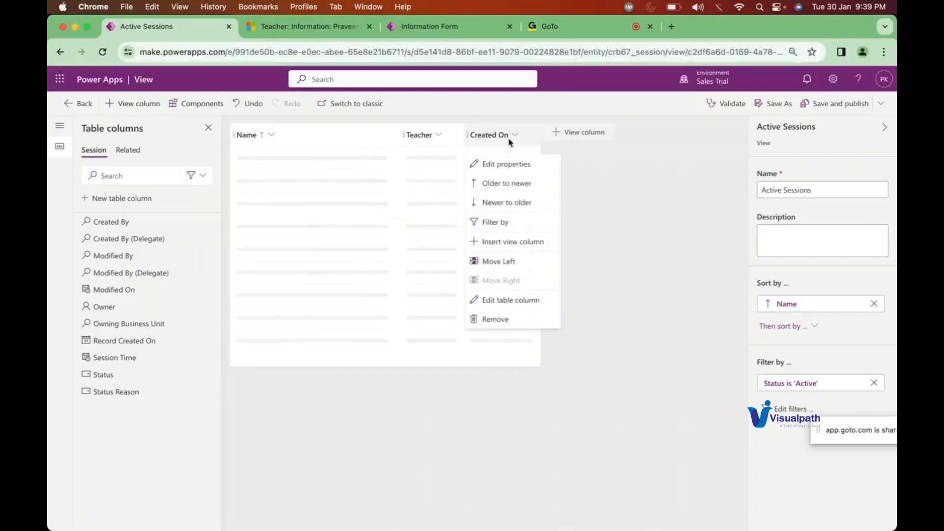
{"action": "left_click", "coordinate": [507, 250]}
{"action": "left_click", "coordinate": [481, 219]}
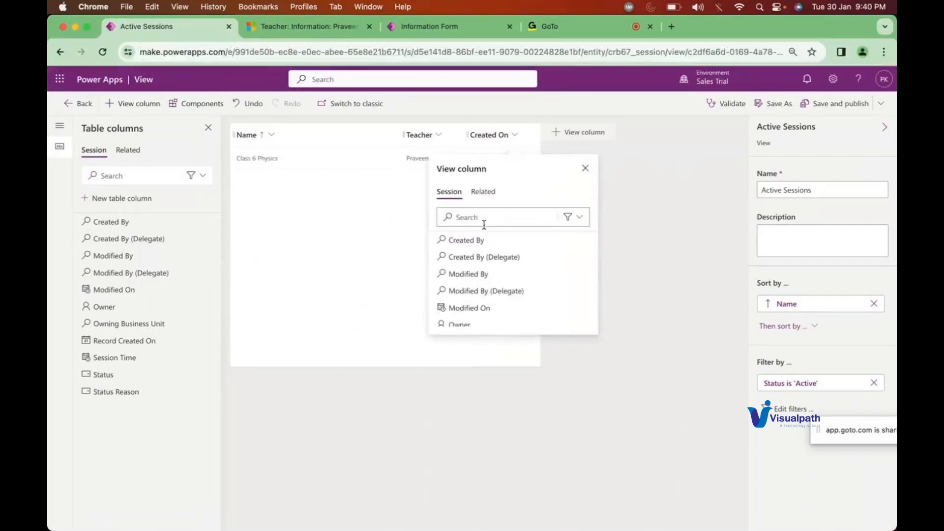
{"action": "type", "text": "se"}
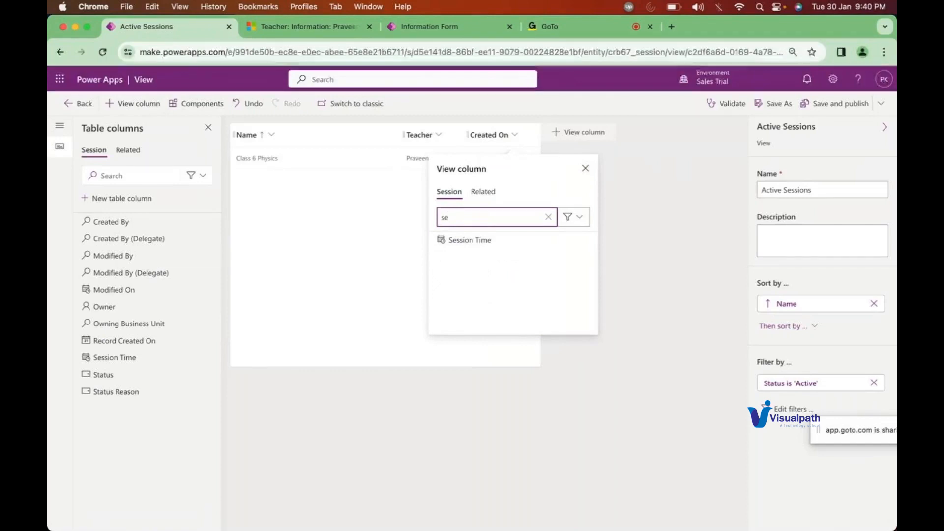
{"action": "left_click", "coordinate": [500, 242]}
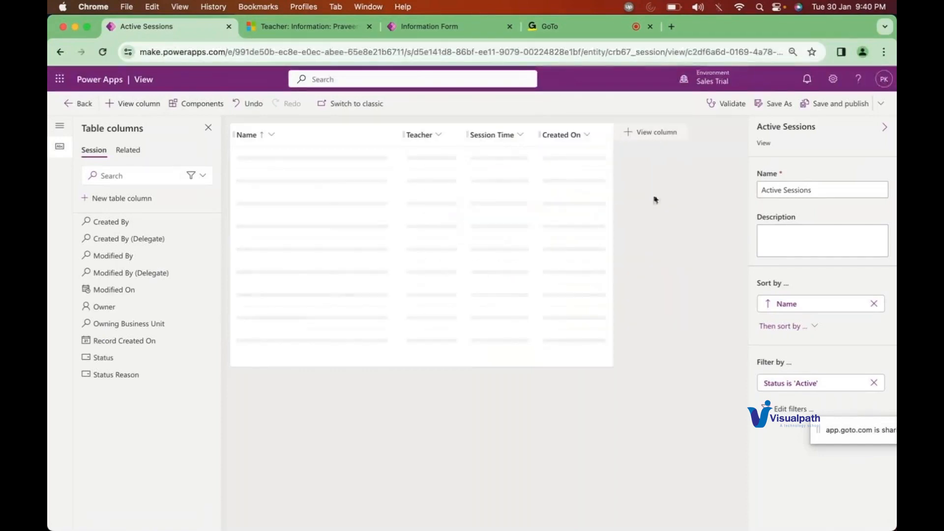
Step: Remove the Created On column from the Active Sessions view, and save and publish the view
{"action": "left_click", "coordinate": [587, 135]}
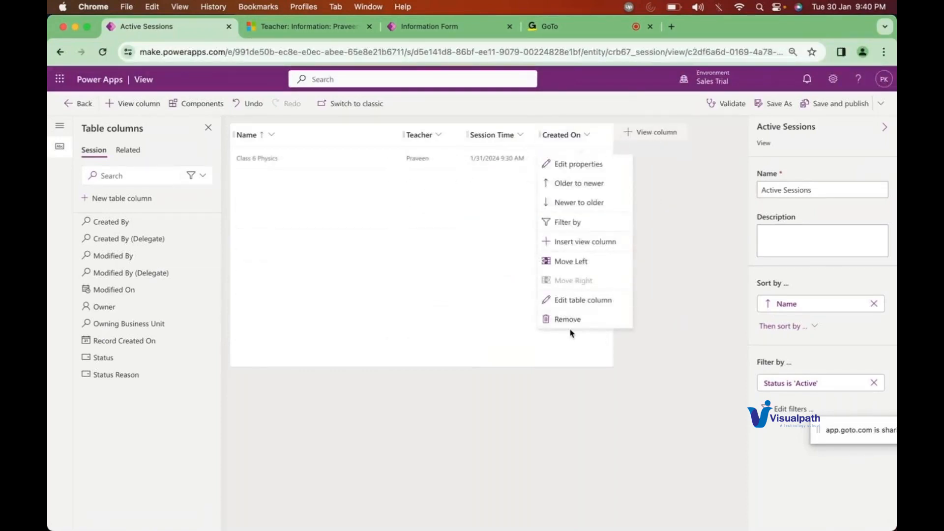
{"action": "left_click", "coordinate": [567, 319]}
{"action": "left_click", "coordinate": [844, 109]}
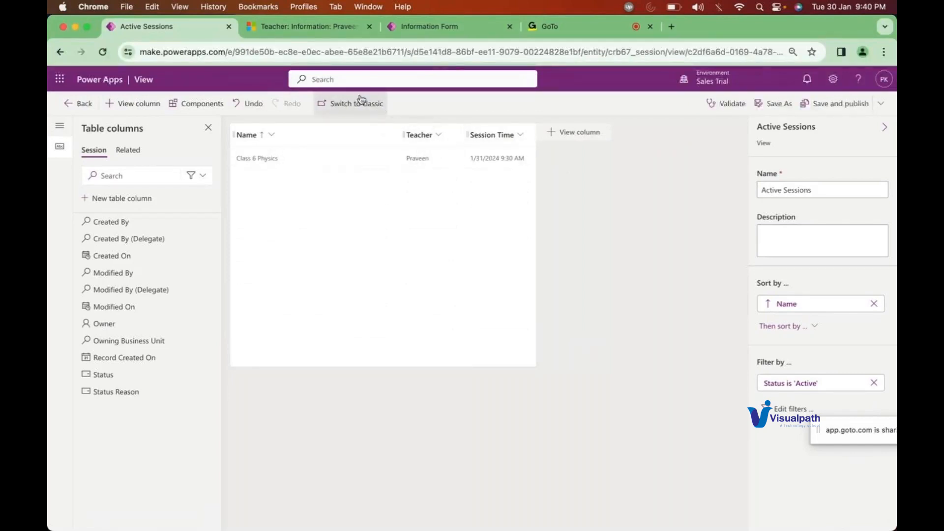
Step: Switch to the Session management app and reload the teacher record to refresh its Sessions subgrid
{"action": "left_click", "coordinate": [343, 30]}
{"action": "left_click", "coordinate": [102, 53]}
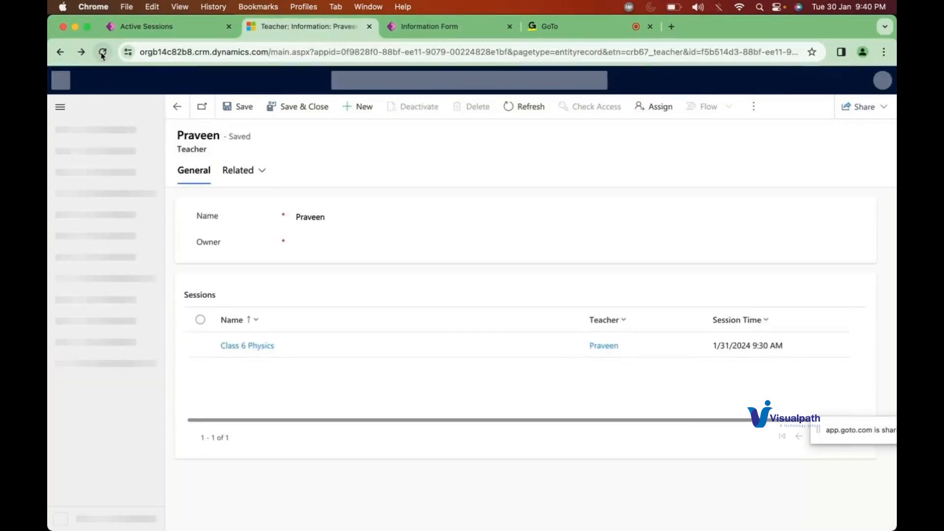
{"action": "left_click", "coordinate": [102, 52]}
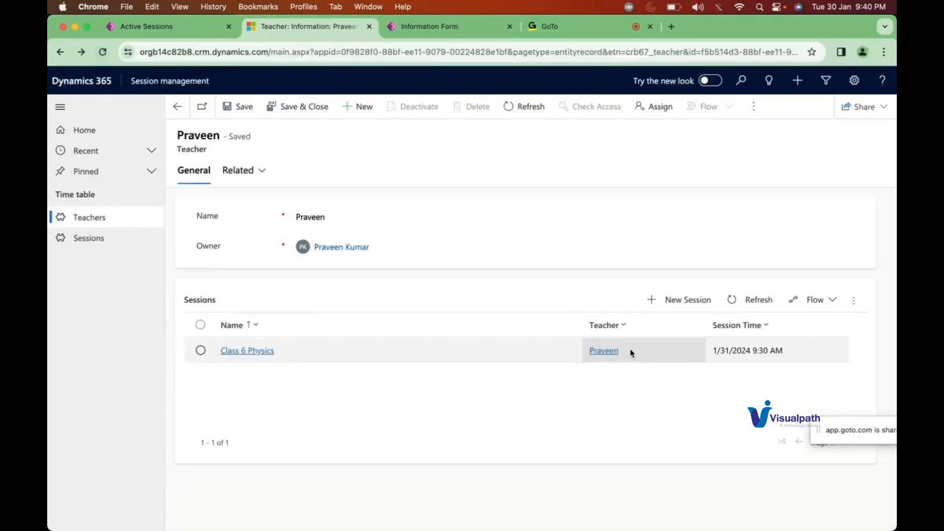
Step: Start a new session from the teacher's Sessions subgrid and name it Class 9 Physics
{"action": "left_click", "coordinate": [713, 308]}
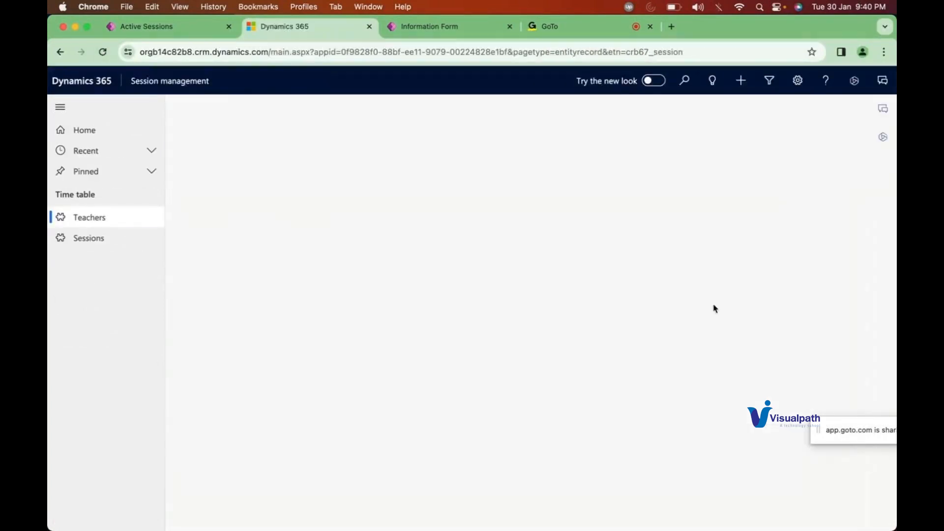
{"action": "left_click", "coordinate": [327, 208]}
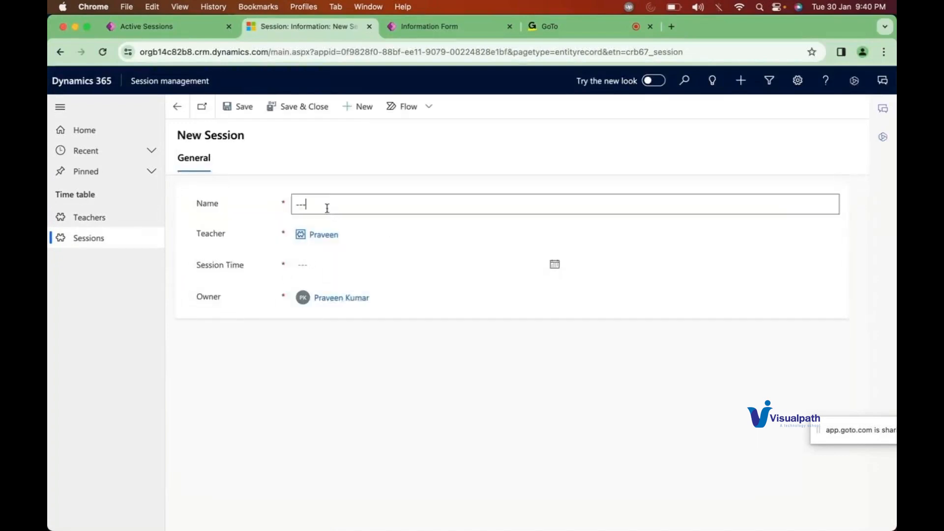
{"action": "type", "text": "class"}
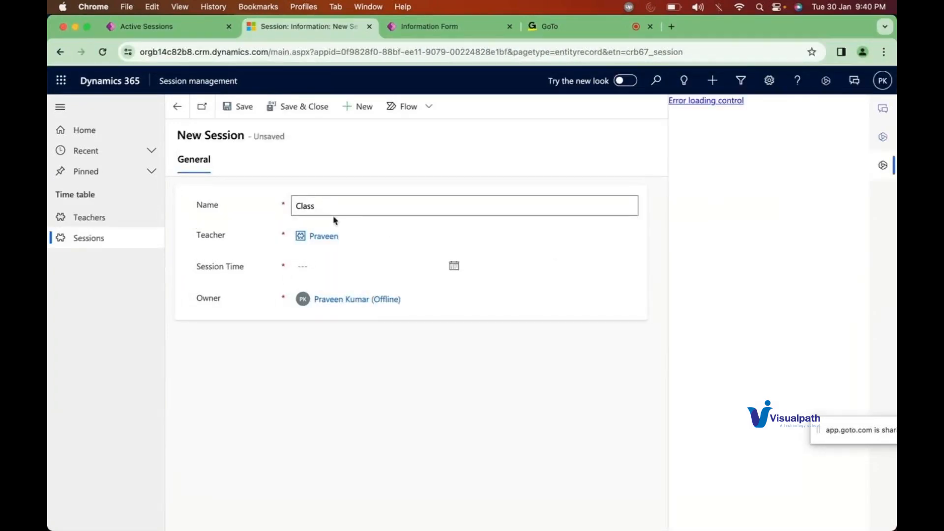
{"action": "type", "text": " 9"}
Step: Set the Session Time of the Class 9 Physics session to 1/31/2024 at 10:30 AM
{"action": "left_click", "coordinate": [321, 265]}
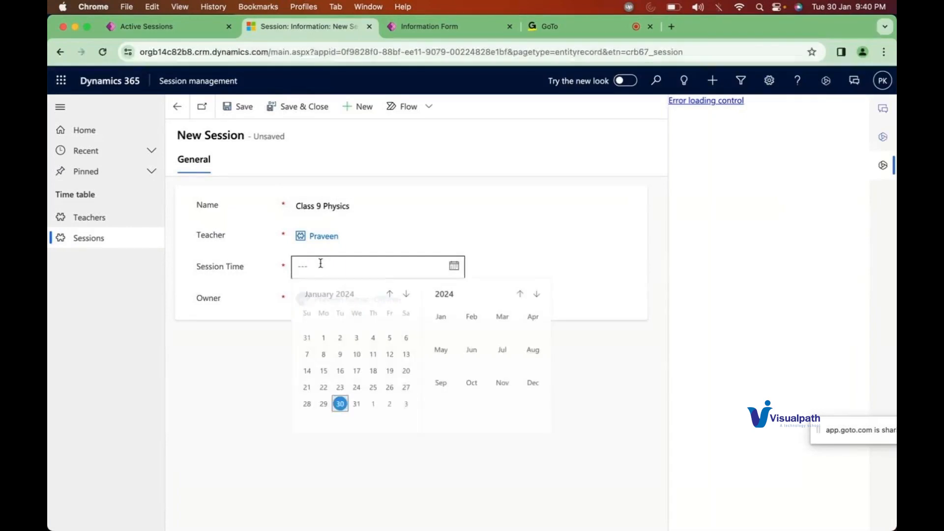
{"action": "left_click", "coordinate": [357, 405]}
{"action": "left_click", "coordinate": [513, 263]}
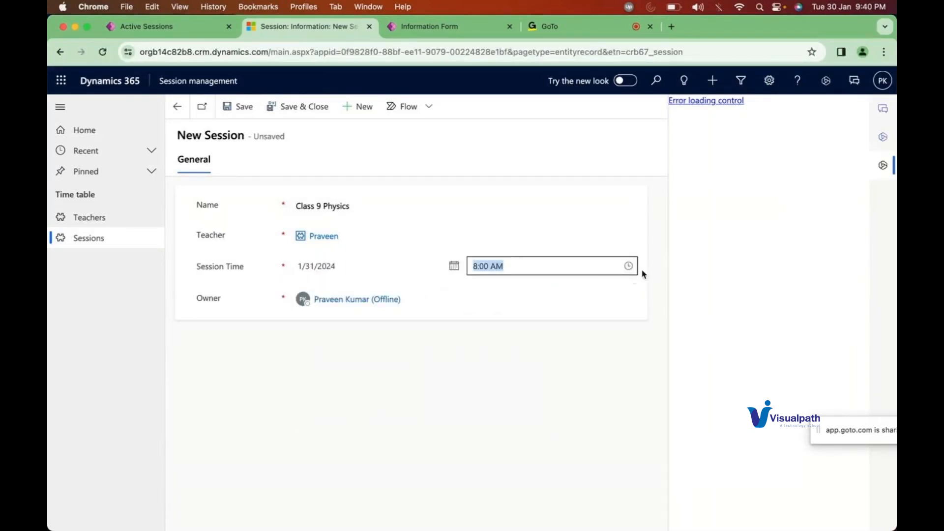
{"action": "left_click", "coordinate": [628, 265]}
{"action": "scroll", "coordinate": [544, 373], "scroll_direction": "down", "scroll_amount": 3}
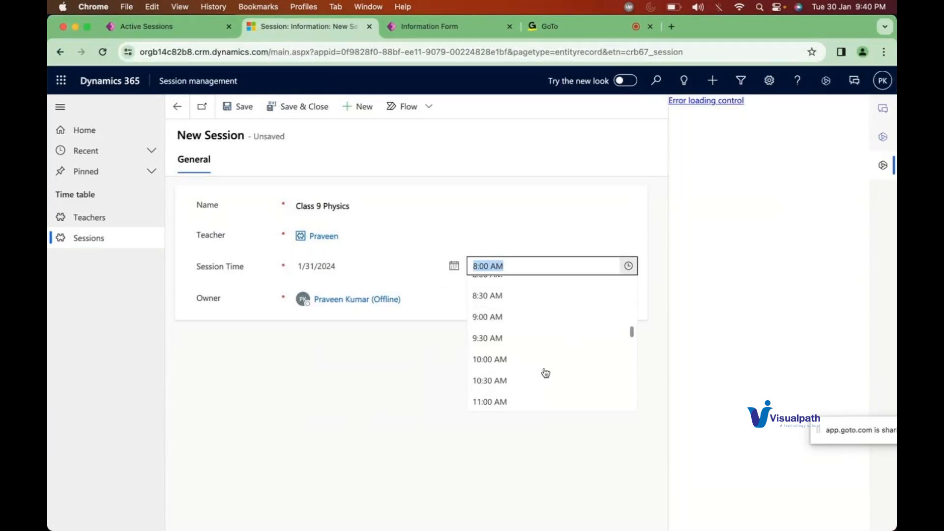
{"action": "left_click", "coordinate": [527, 378]}
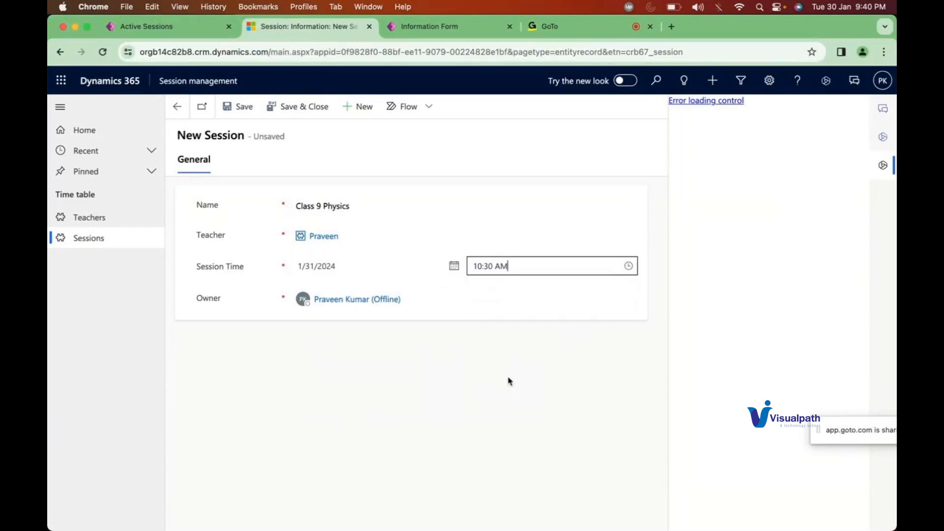
Step: Save and close the Class 9 Physics session, and collapse the side pane on the teacher record
{"action": "left_click", "coordinate": [294, 108]}
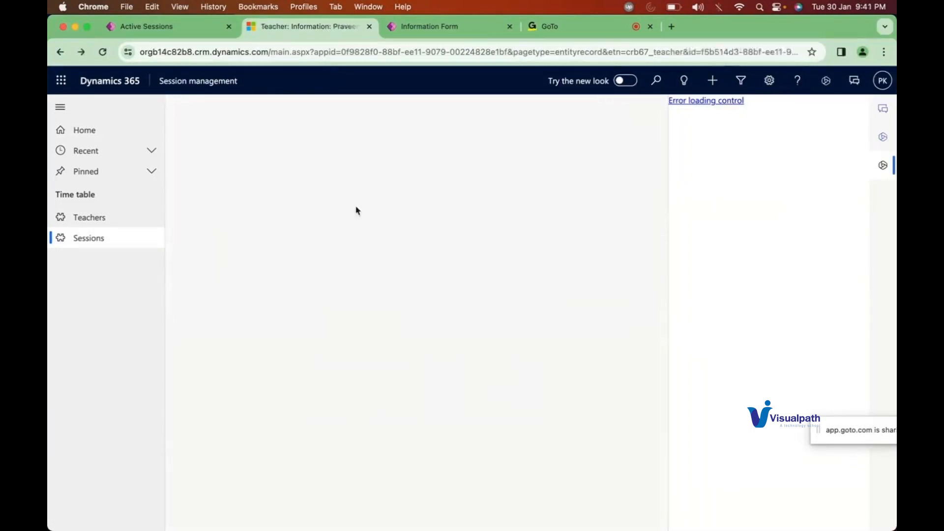
{"action": "left_click", "coordinate": [882, 110]}
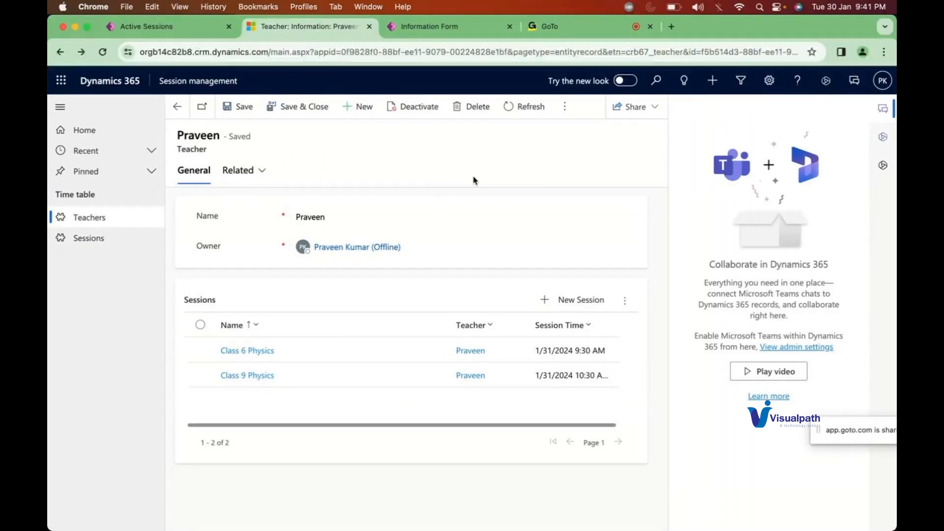
{"action": "left_click", "coordinate": [883, 109]}
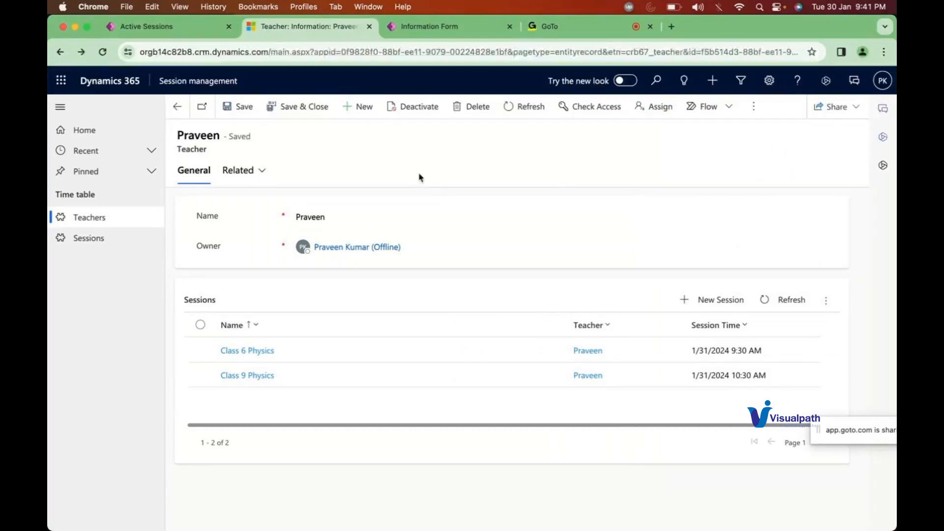
Step: Switch back to Power Apps, leave the view editor and open the Teacher table's relationships in the Demo solution
{"action": "left_click", "coordinate": [184, 32]}
{"action": "left_click", "coordinate": [73, 110]}
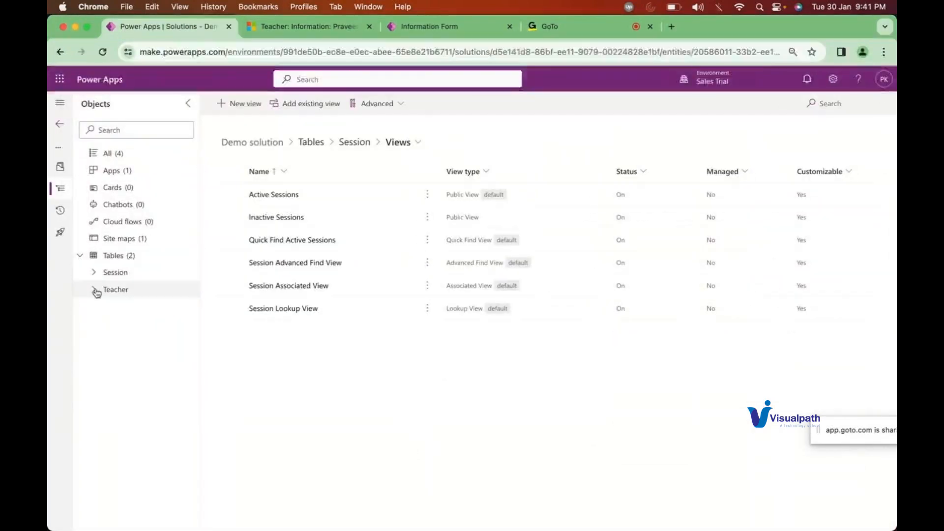
{"action": "left_click", "coordinate": [95, 292]}
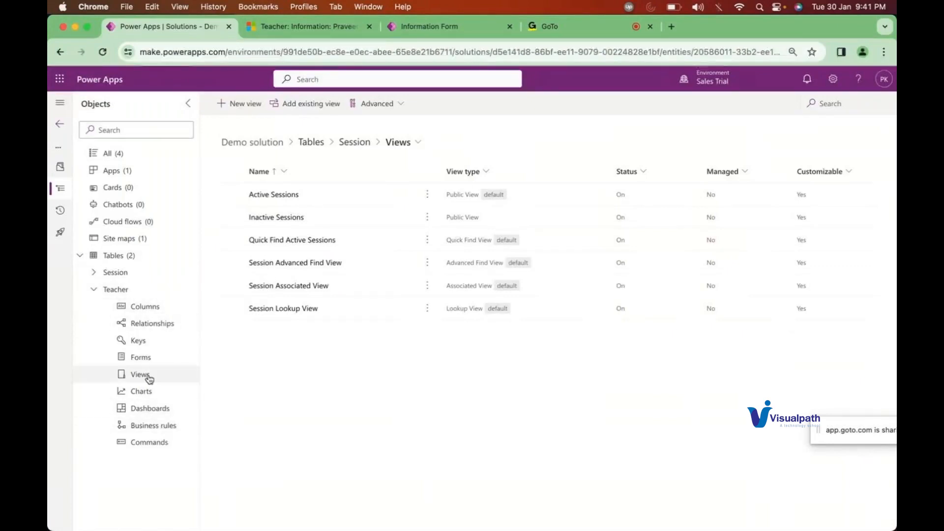
{"action": "left_click", "coordinate": [150, 325]}
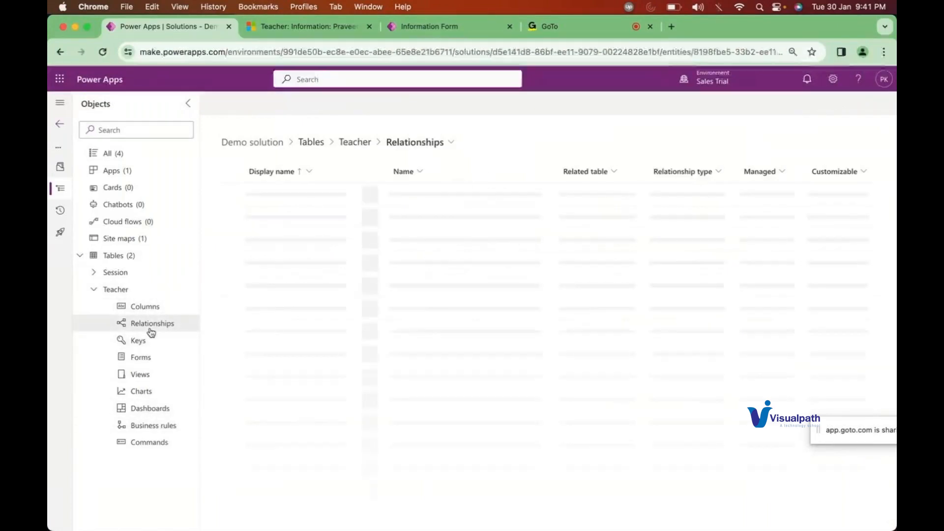
Step: Set the type of behavior to Parental on the Teacher table's one-to-many relationship with the Session table
{"action": "scroll", "coordinate": [369, 416], "scroll_direction": "down", "scroll_amount": 3}
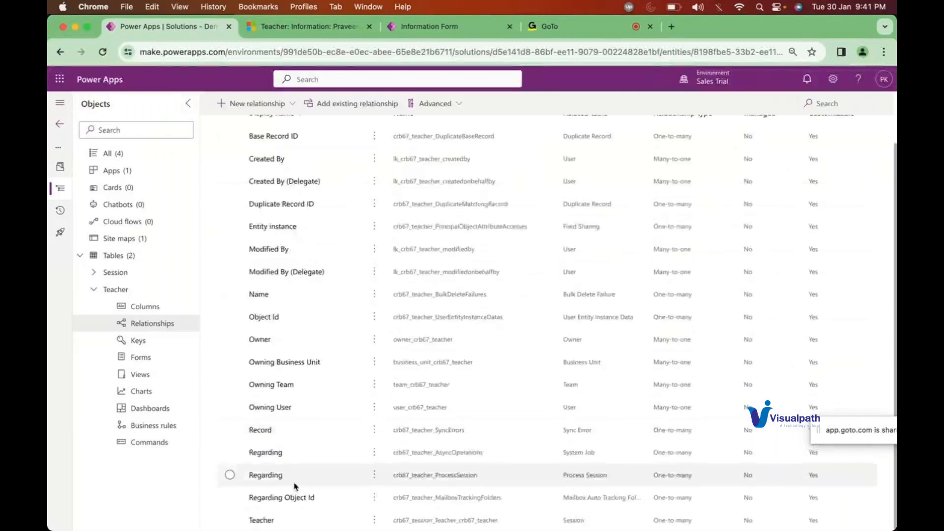
{"action": "scroll", "coordinate": [333, 453], "scroll_direction": "up", "scroll_amount": 2}
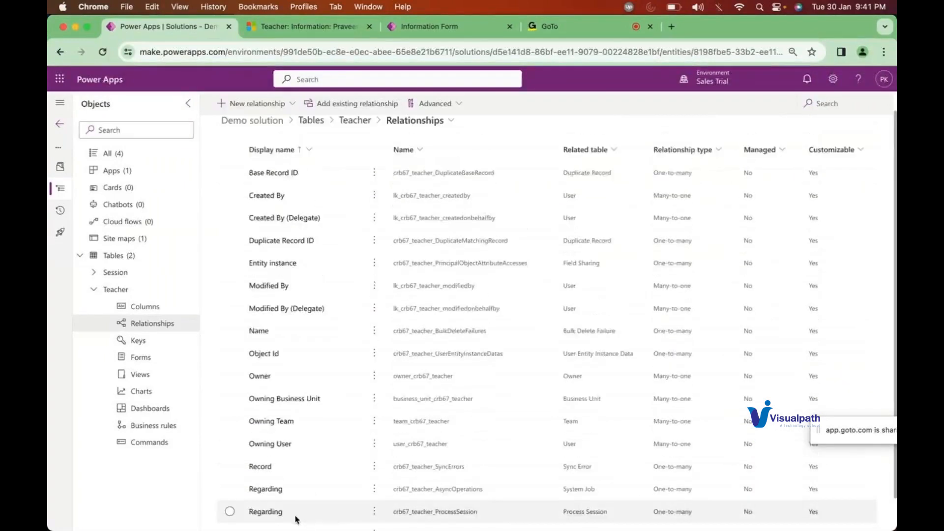
{"action": "scroll", "coordinate": [287, 519], "scroll_direction": "down", "scroll_amount": 2}
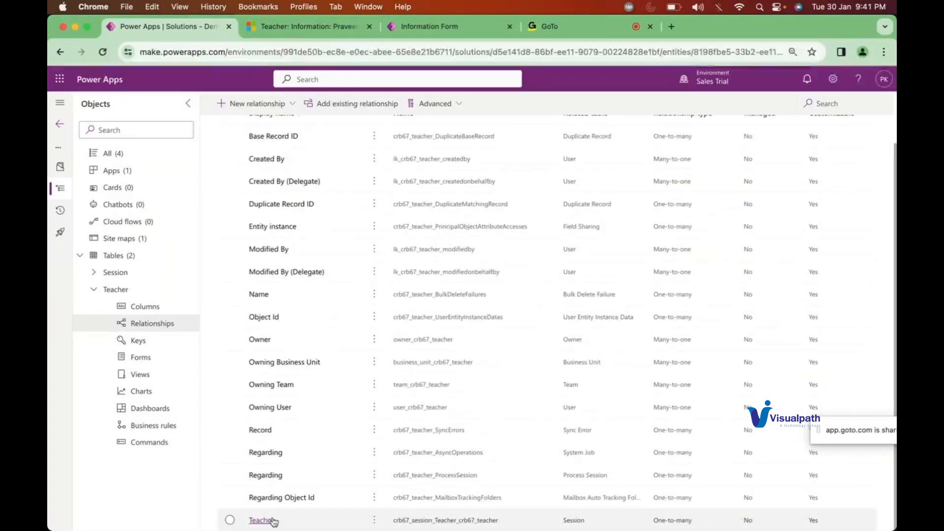
{"action": "left_click", "coordinate": [258, 520]}
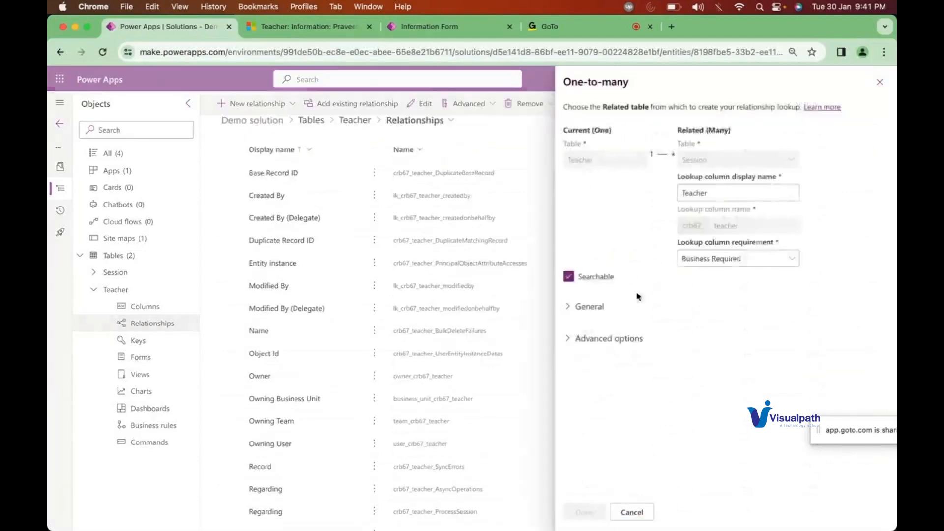
{"action": "left_click", "coordinate": [572, 337]}
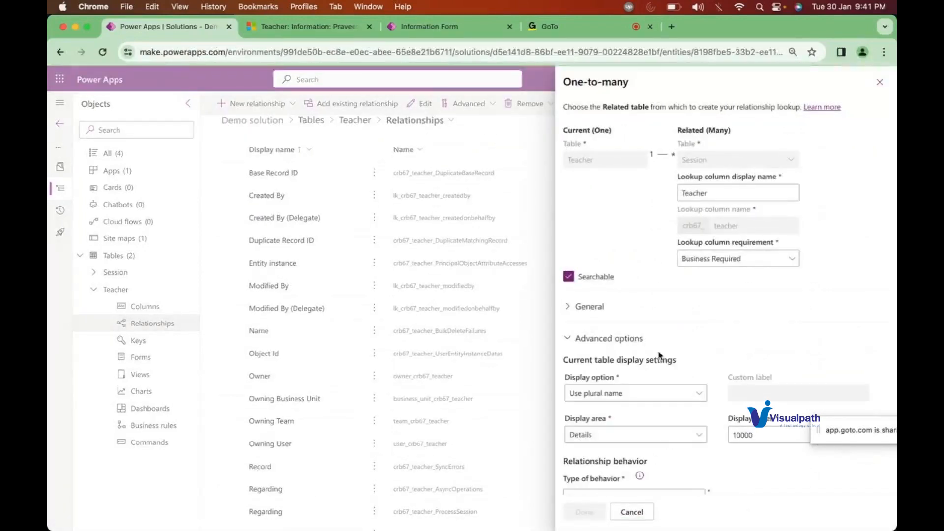
{"action": "scroll", "coordinate": [660, 356], "scroll_direction": "down", "scroll_amount": 3}
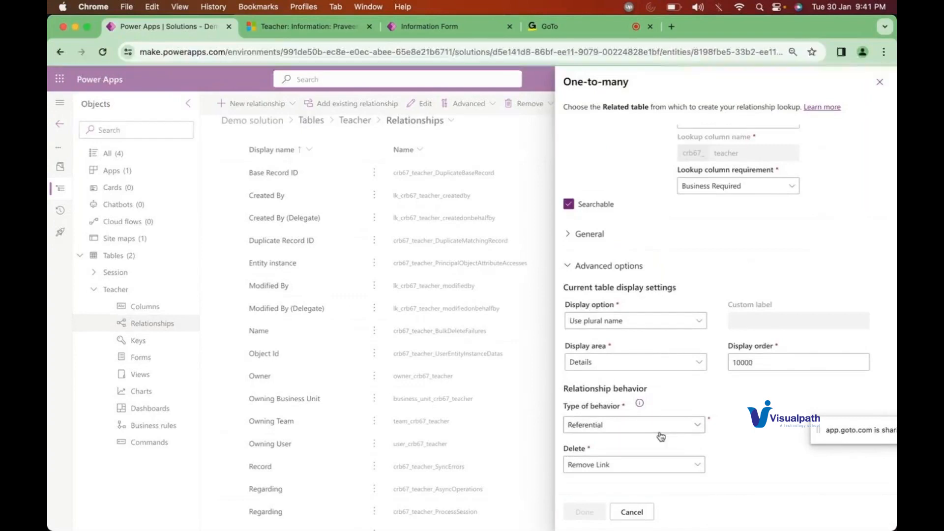
{"action": "left_click", "coordinate": [633, 425]}
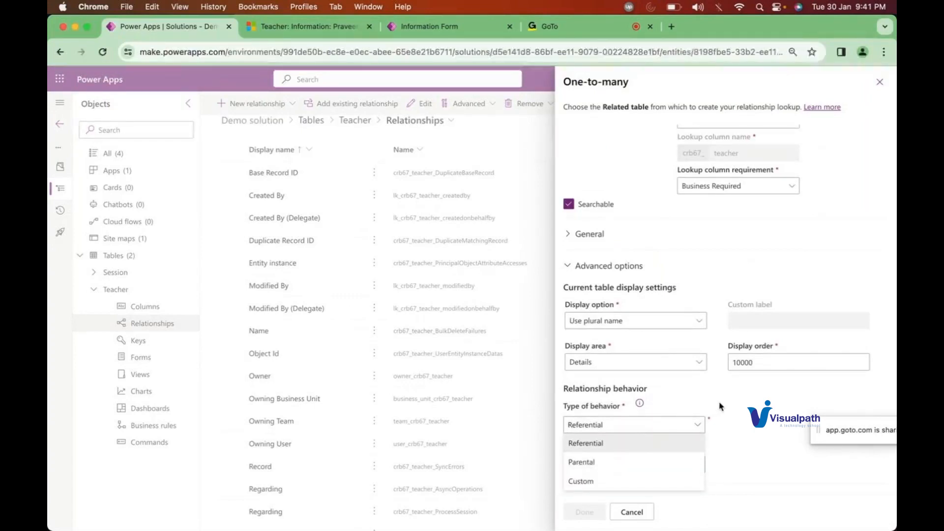
{"action": "left_click", "coordinate": [585, 462]}
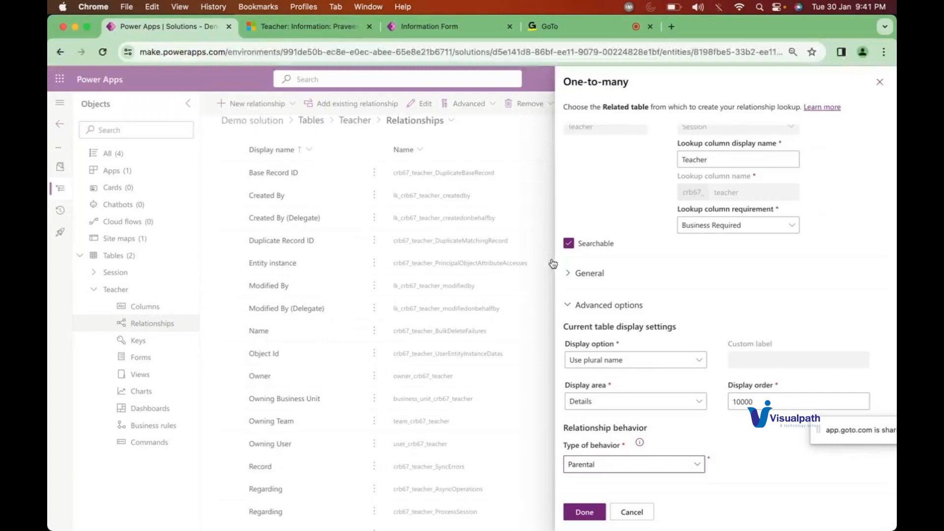
Step: Switch to the Session management app in Dynamics 365 and assign the open teacher record to the user # AIBuilder_StructuredML_Prod_CDS
{"action": "left_click", "coordinate": [346, 30]}
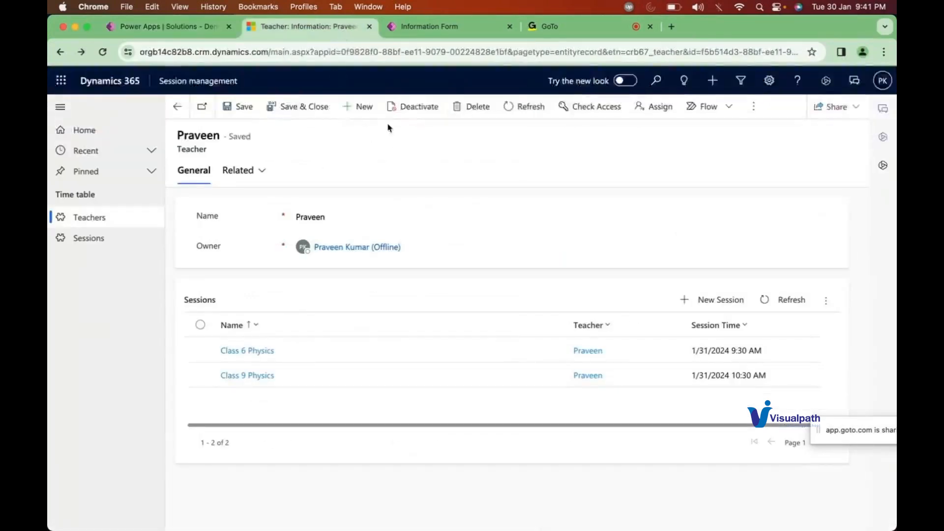
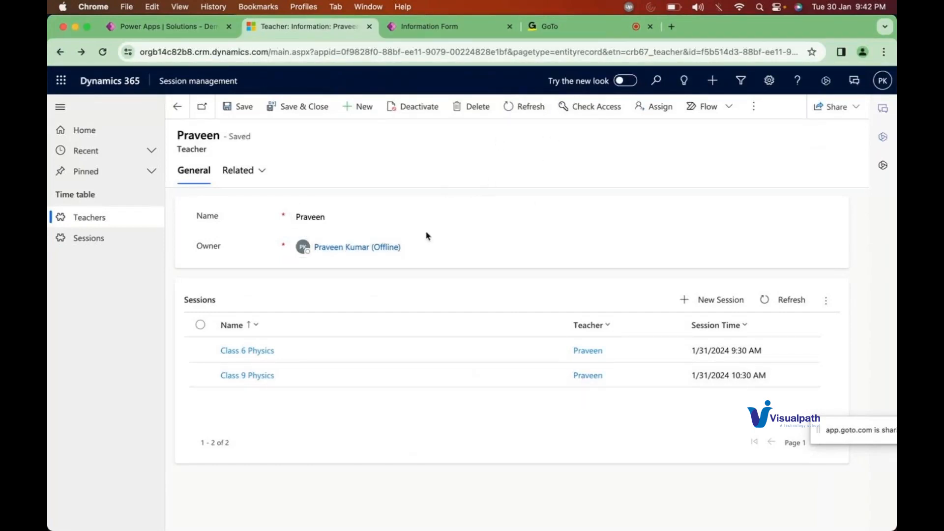
{"action": "left_click", "coordinate": [660, 109]}
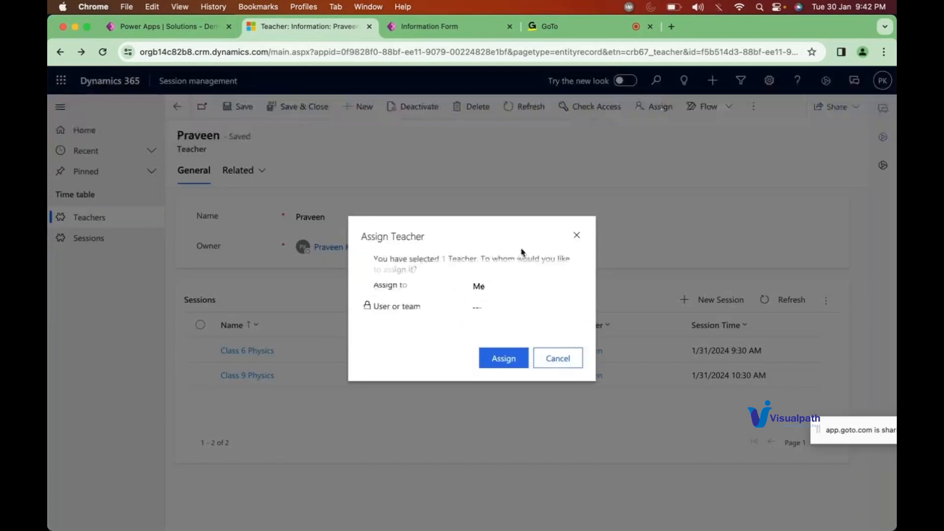
{"action": "left_click", "coordinate": [490, 287]}
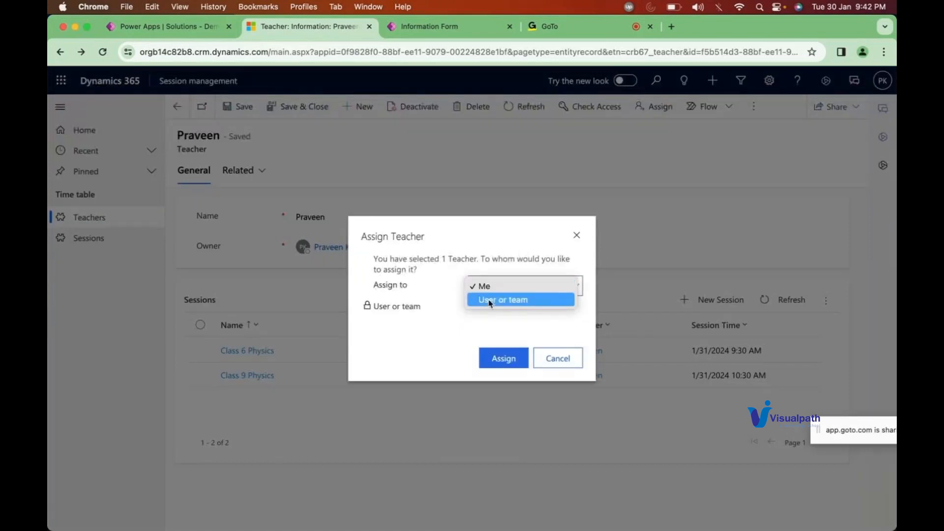
{"action": "left_click", "coordinate": [489, 301]}
{"action": "left_click", "coordinate": [484, 307]}
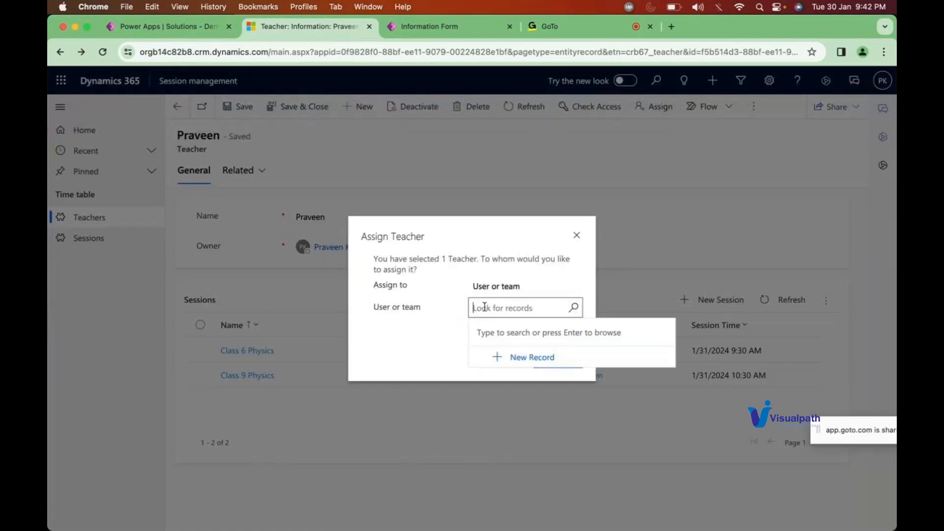
{"action": "left_click", "coordinate": [571, 310]}
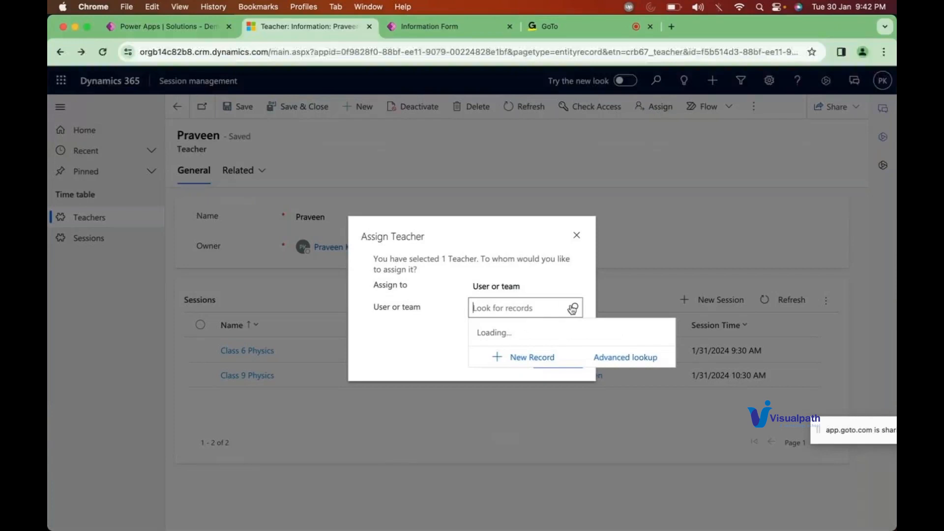
{"action": "left_click", "coordinate": [525, 422]}
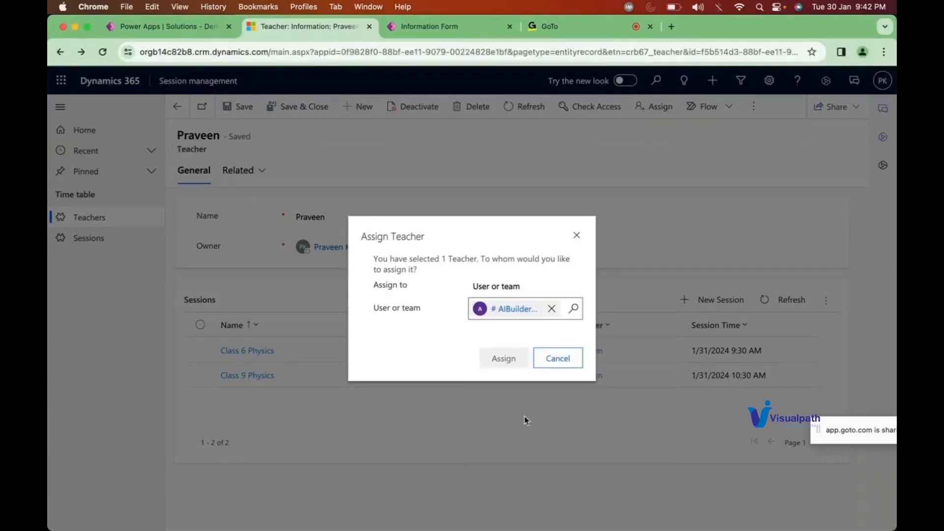
{"action": "left_click", "coordinate": [503, 359]}
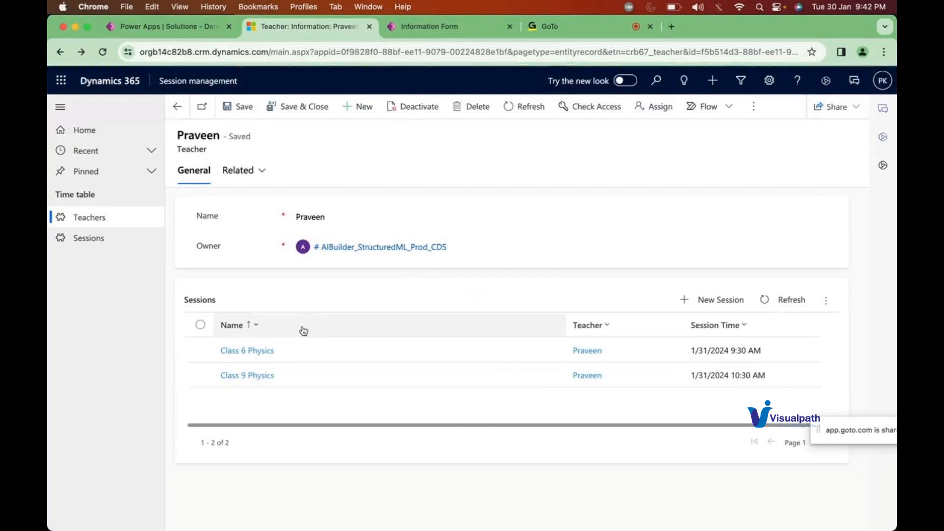
Step: Switch back to Power Apps, save the edited Teacher relationship and publish the Teacher table
{"action": "left_click", "coordinate": [182, 25]}
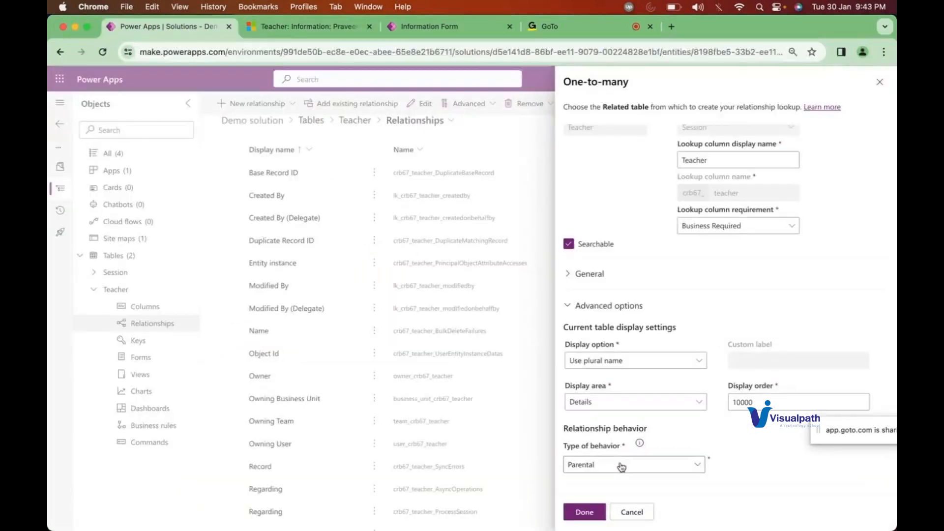
{"action": "left_click", "coordinate": [585, 512]}
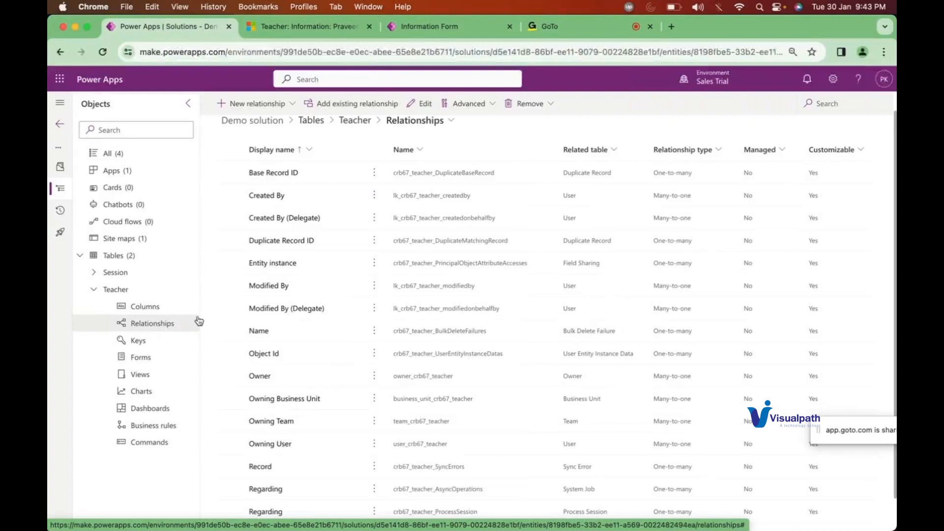
{"action": "left_click", "coordinate": [119, 257]}
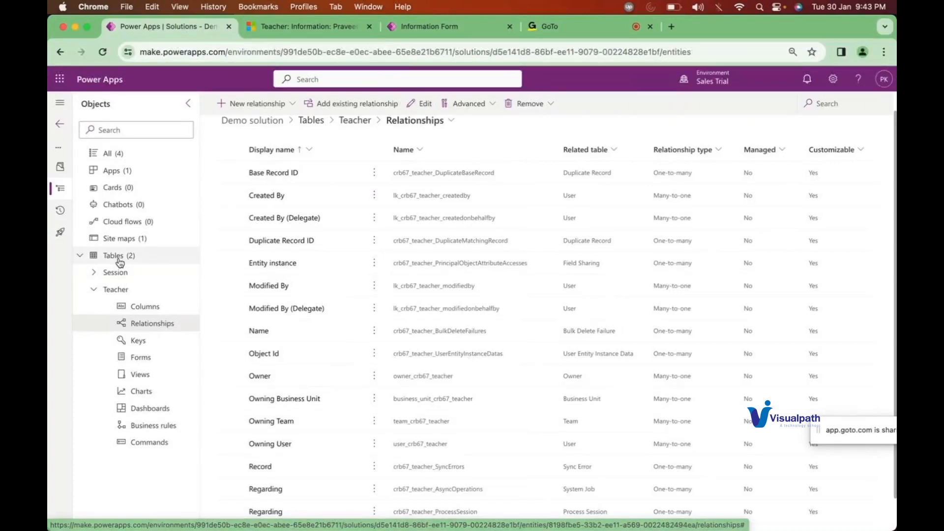
{"action": "left_click", "coordinate": [504, 196]}
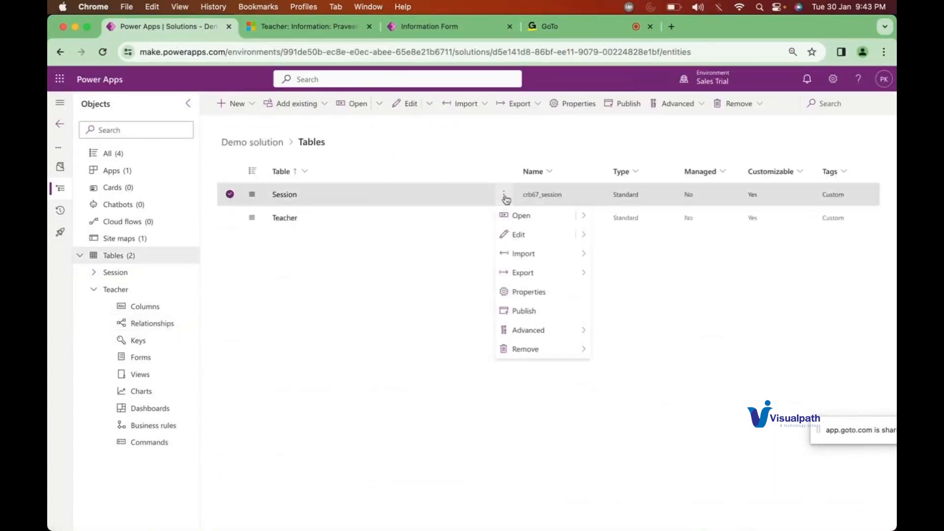
{"action": "mouse_move", "coordinate": [507, 253]}
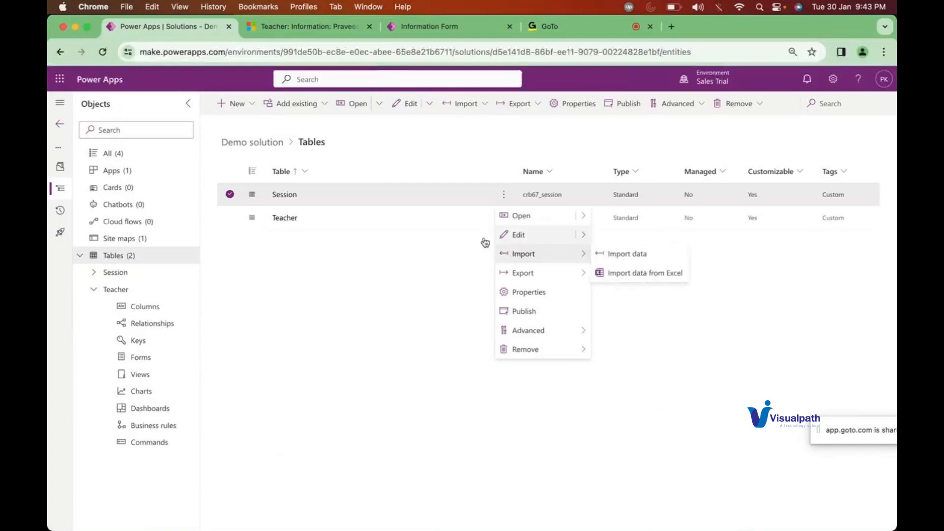
{"action": "left_click", "coordinate": [448, 257]}
{"action": "left_click", "coordinate": [504, 224]}
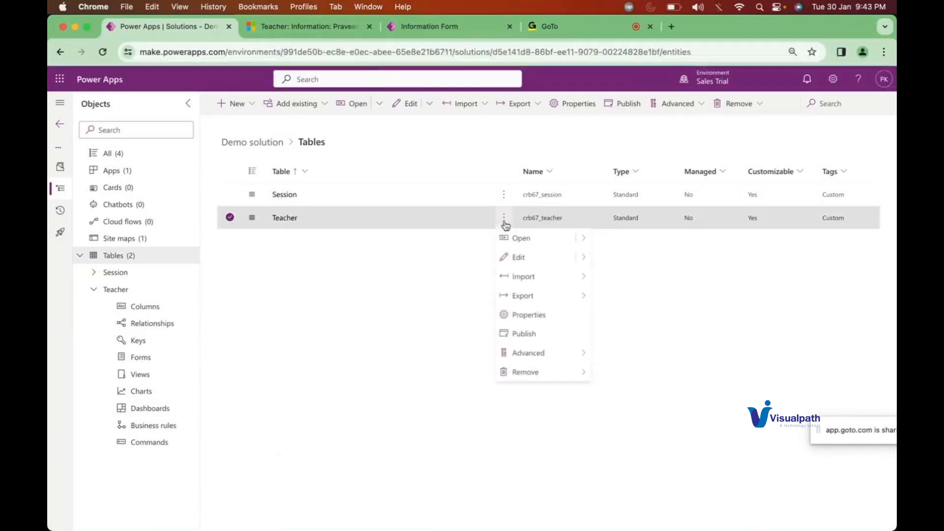
{"action": "left_click", "coordinate": [533, 336]}
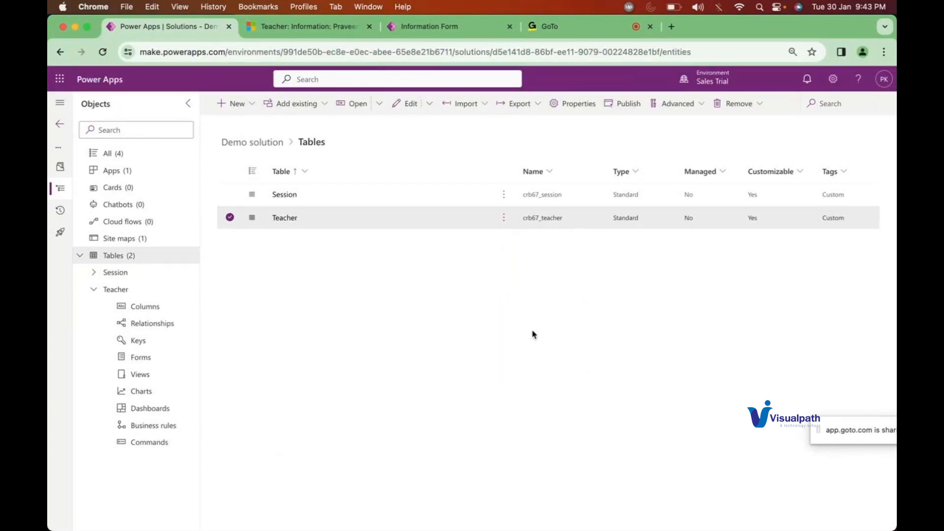
Step: Return to the teacher record in Dynamics 365 and reload its page
{"action": "left_click", "coordinate": [457, 29]}
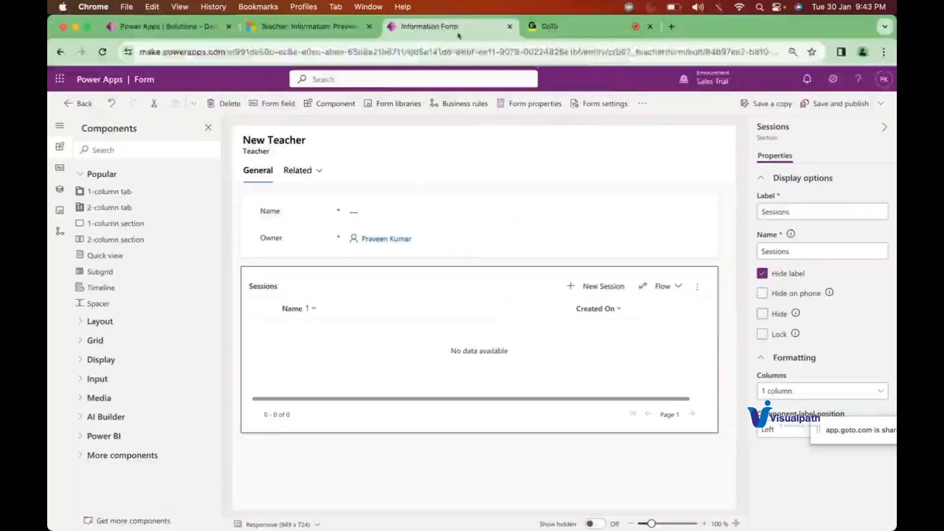
{"action": "left_click", "coordinate": [324, 27]}
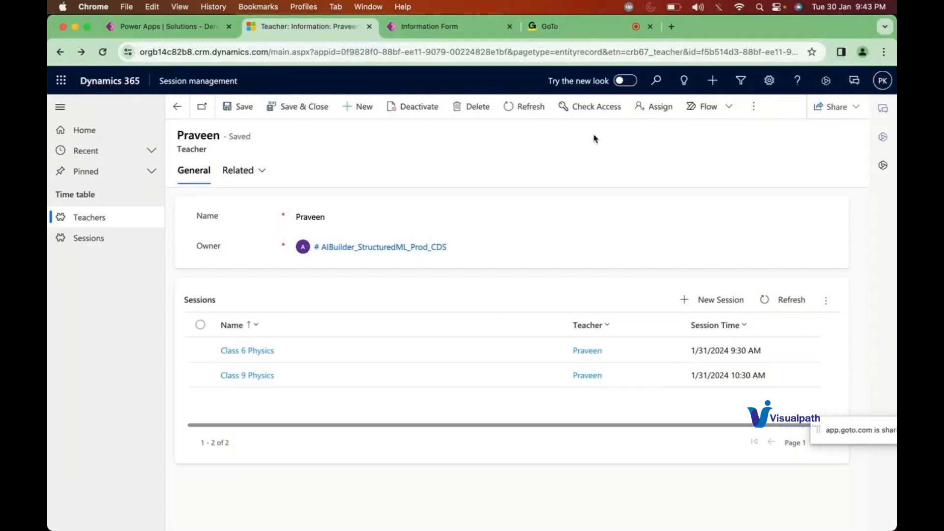
{"action": "left_click", "coordinate": [206, 35]}
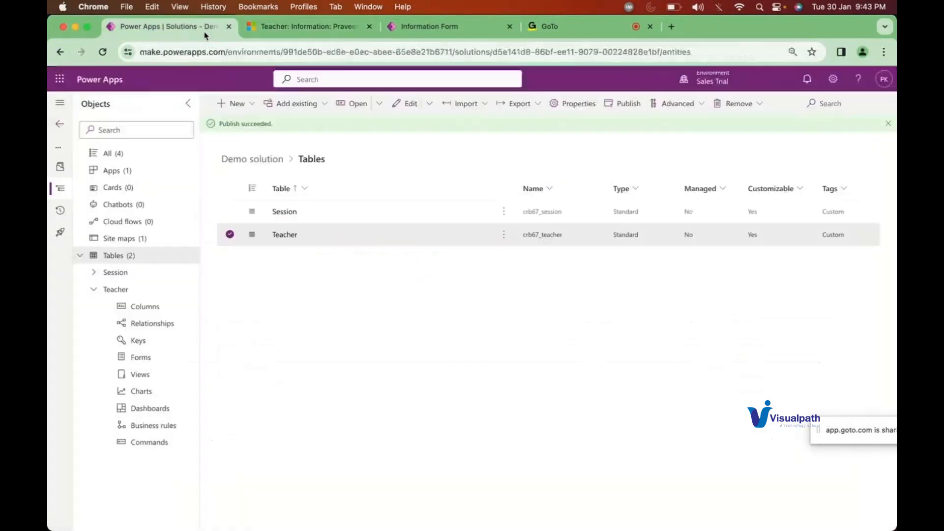
{"action": "left_click", "coordinate": [327, 32]}
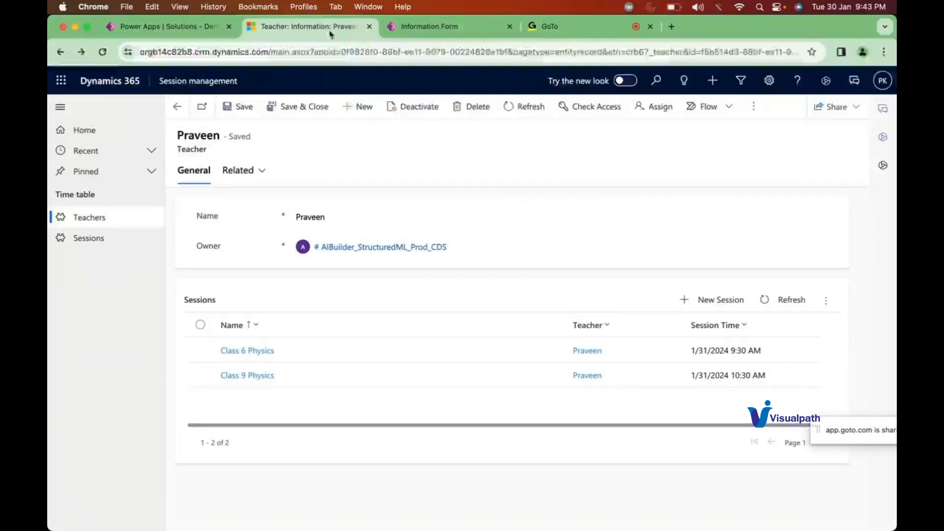
{"action": "left_click", "coordinate": [103, 52]}
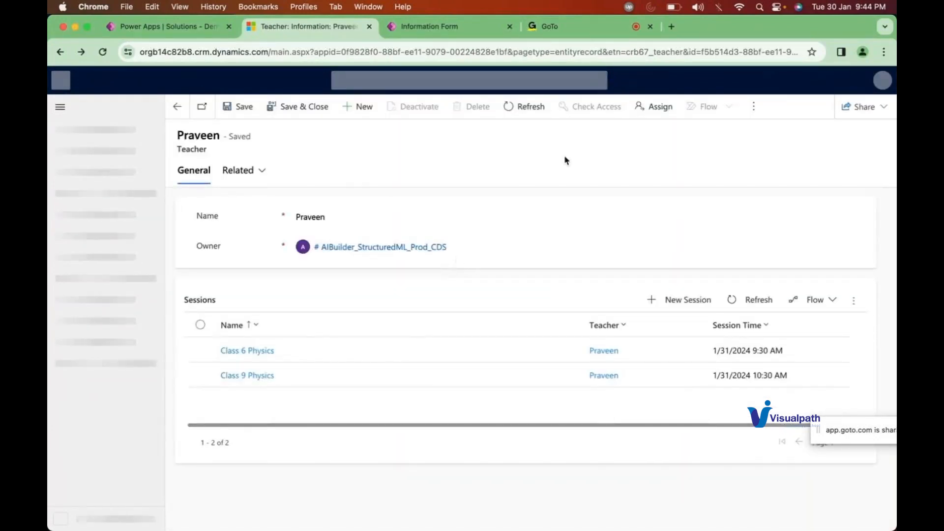
Step: Try to assign the teacher record to the team orgb14c82b8
{"action": "left_click", "coordinate": [662, 109]}
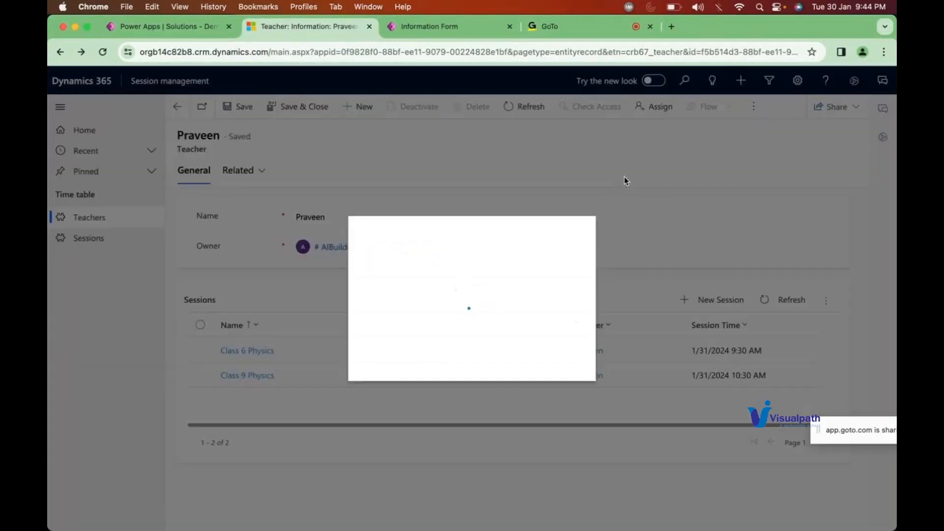
{"action": "left_click", "coordinate": [500, 285]}
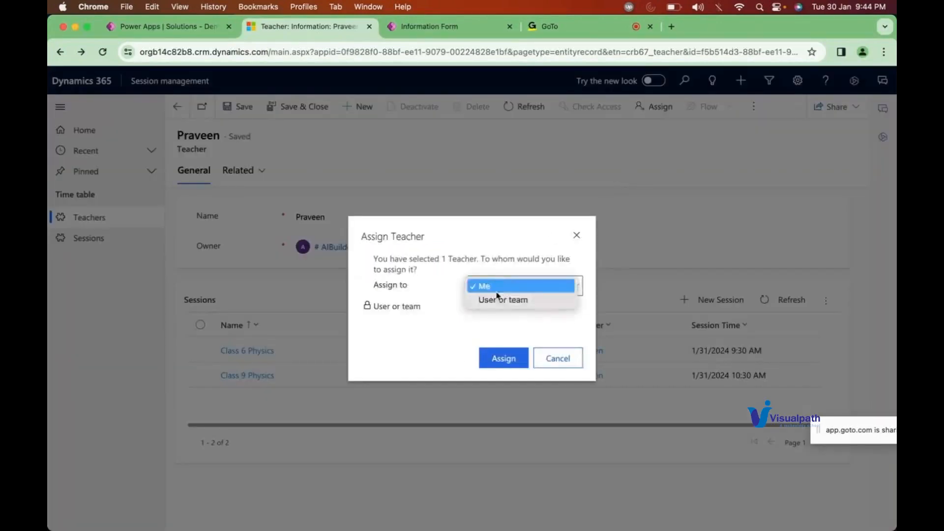
{"action": "left_click", "coordinate": [497, 298]}
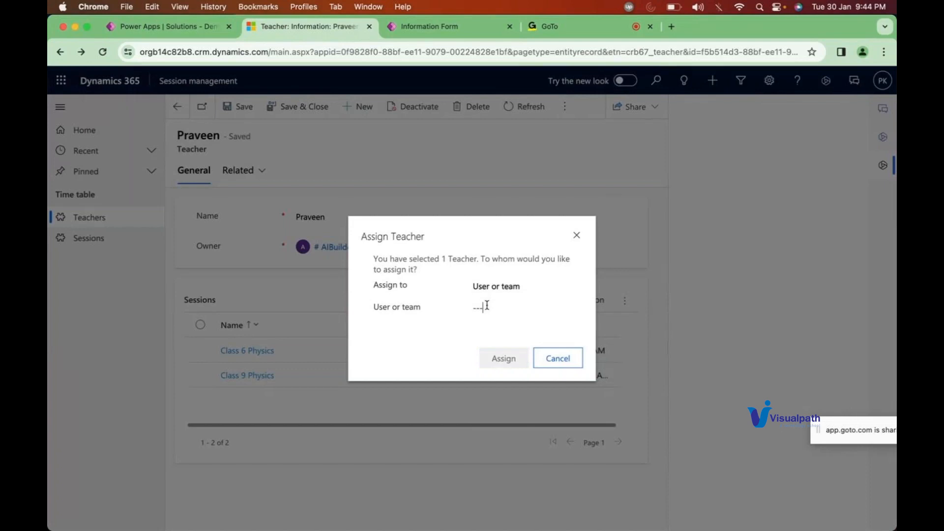
{"action": "left_click", "coordinate": [487, 307]}
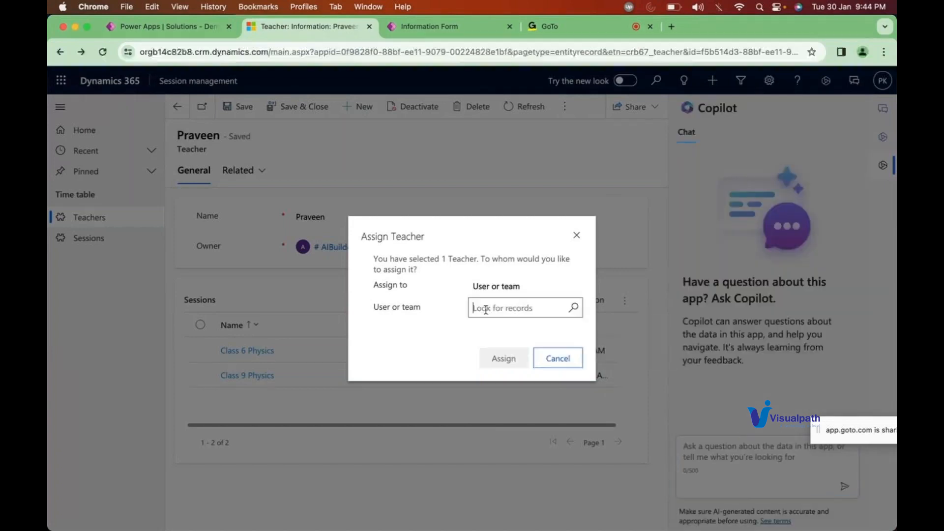
{"action": "left_click", "coordinate": [574, 308]}
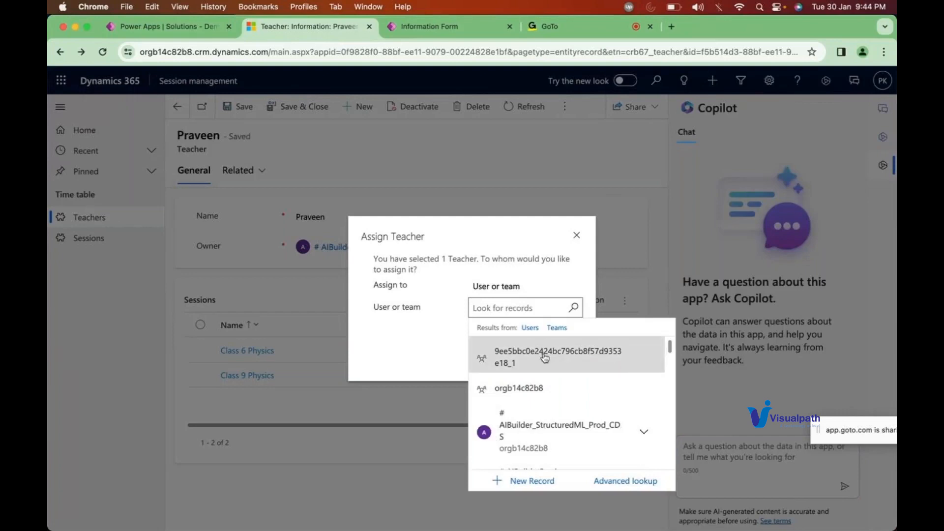
{"action": "left_click", "coordinate": [518, 388]}
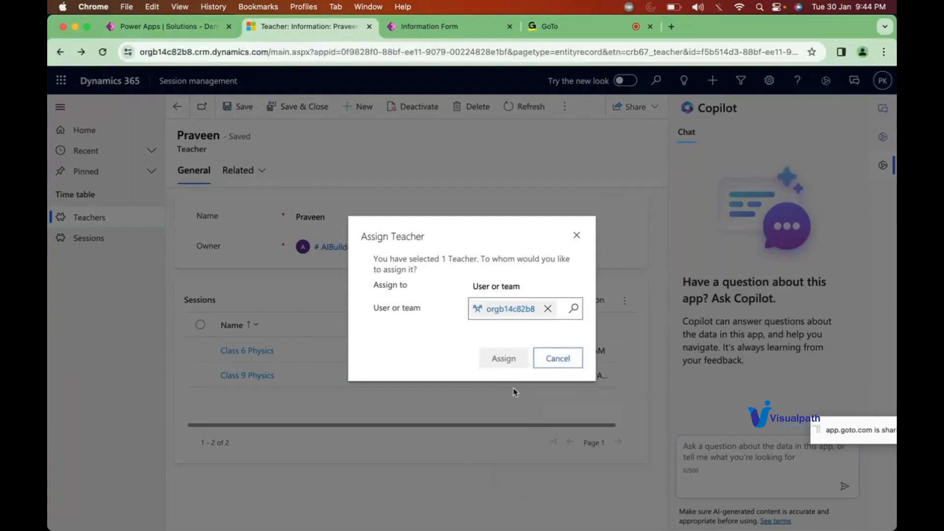
{"action": "left_click", "coordinate": [502, 363]}
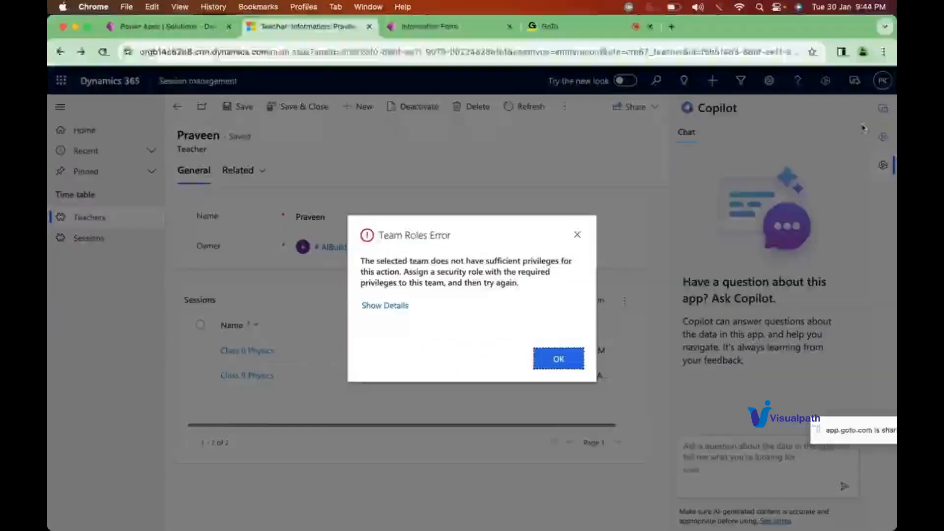
Step: Try to assign the teacher record to the user # BAP
{"action": "left_click", "coordinate": [578, 236]}
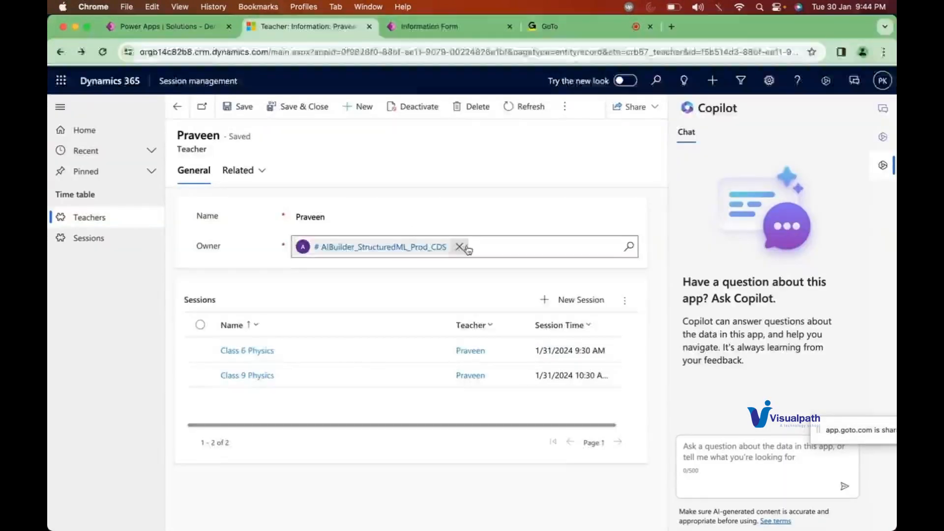
{"action": "left_click", "coordinate": [462, 246]}
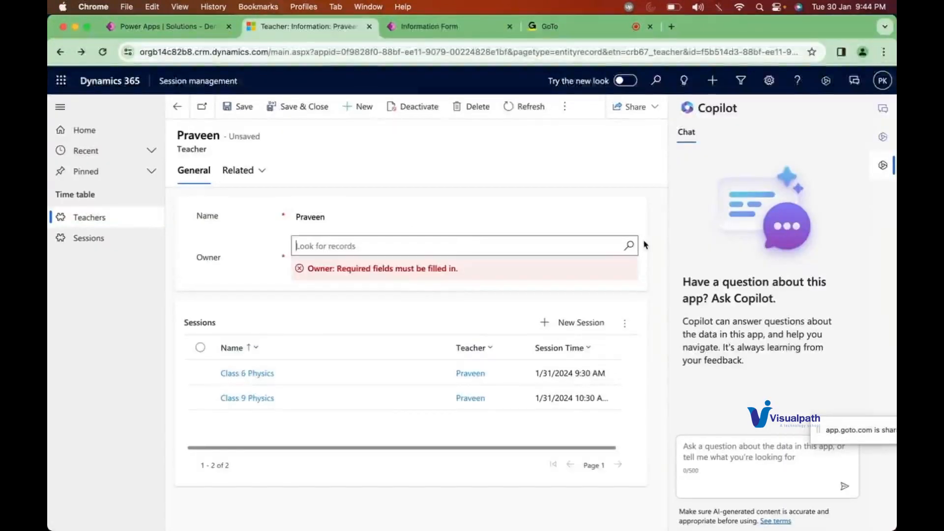
{"action": "left_click", "coordinate": [630, 248]}
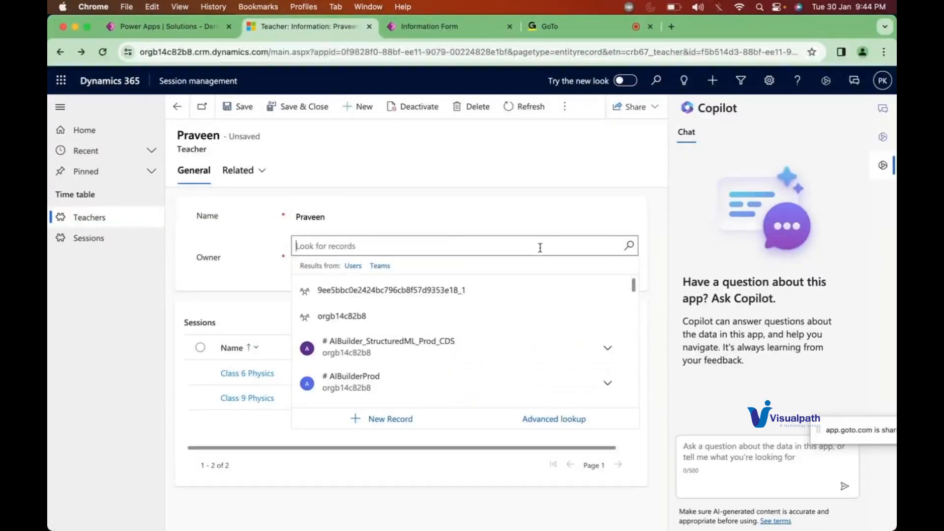
{"action": "scroll", "coordinate": [509, 324], "scroll_direction": "down", "scroll_amount": 3}
{"action": "scroll", "coordinate": [510, 336], "scroll_direction": "down", "scroll_amount": 2}
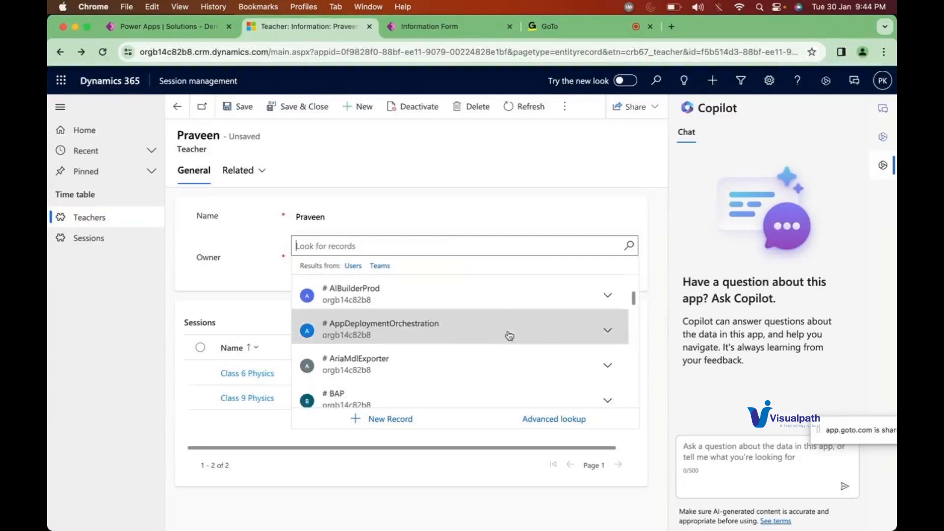
{"action": "left_click", "coordinate": [401, 389]}
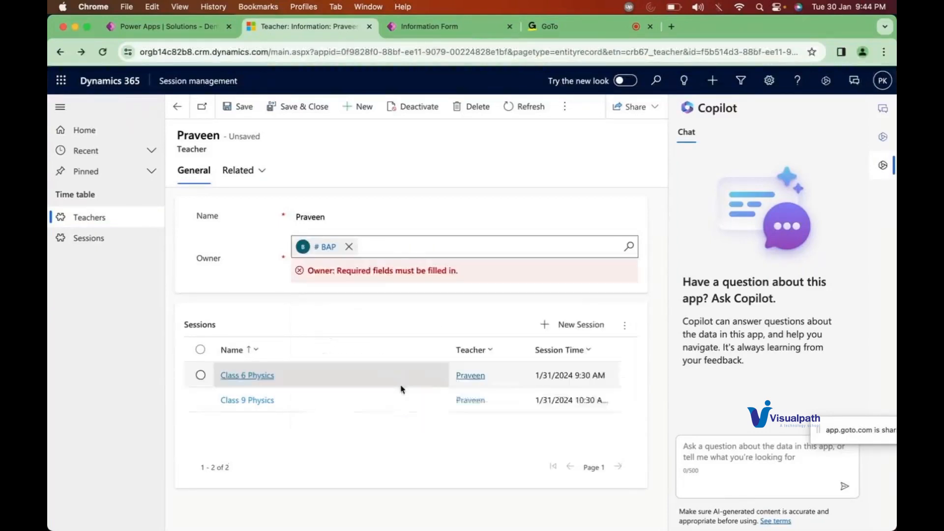
{"action": "left_click", "coordinate": [244, 109]}
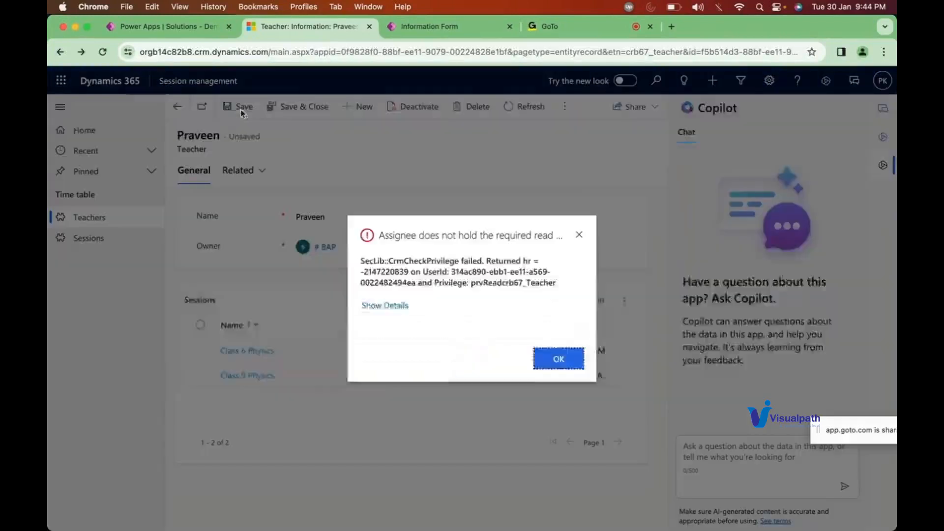
{"action": "left_click", "coordinate": [543, 355]}
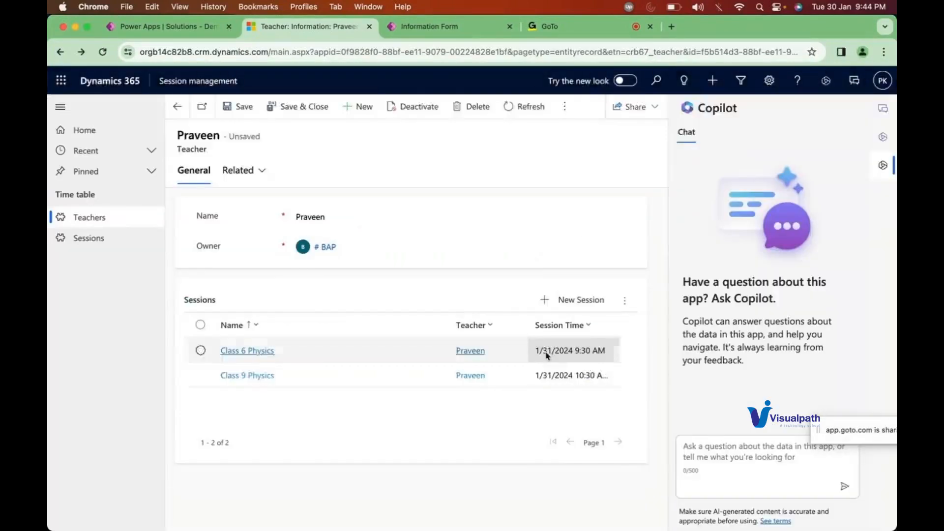
Step: Try to assign the teacher record to the team 9ee5bbc0e2424bc796cb8f57d9353e18_1
{"action": "left_click", "coordinate": [349, 247]}
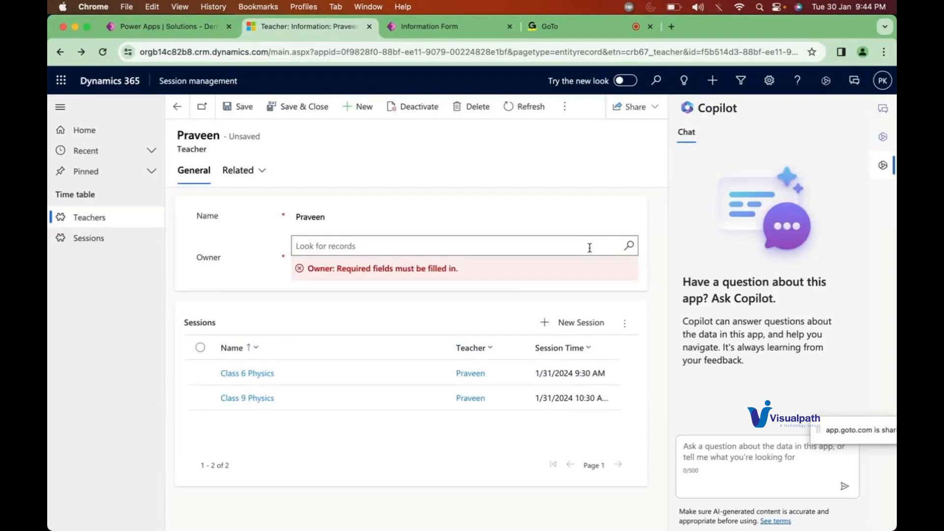
{"action": "left_click", "coordinate": [628, 246]}
{"action": "scroll", "coordinate": [458, 315], "scroll_direction": "down", "scroll_amount": 5}
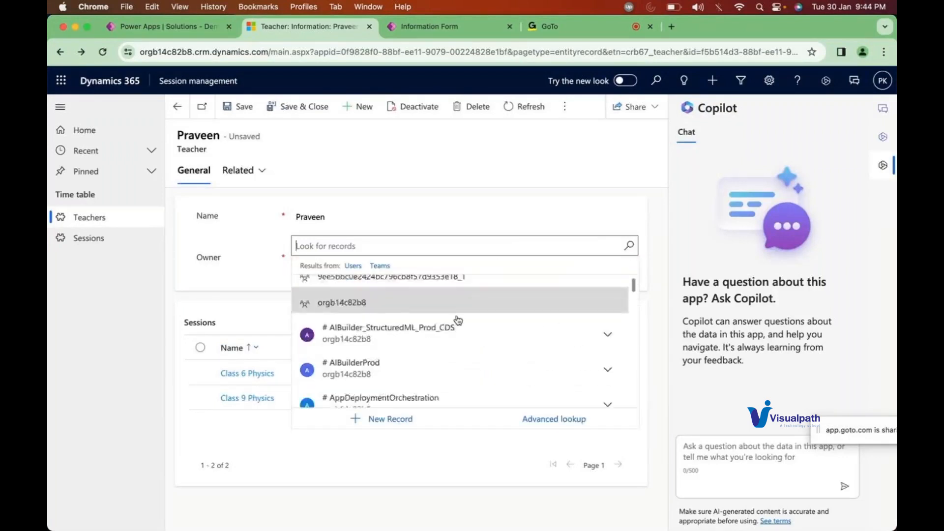
{"action": "scroll", "coordinate": [458, 320], "scroll_direction": "down", "scroll_amount": 1}
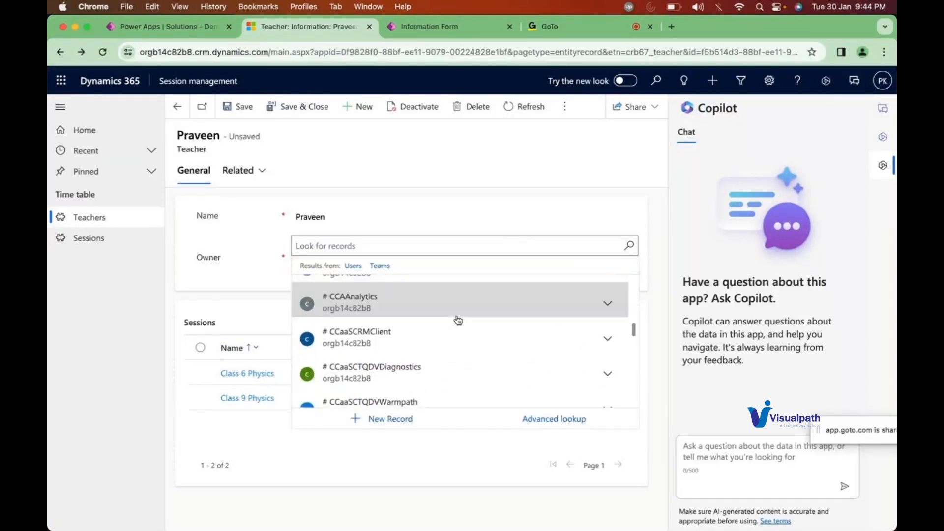
{"action": "type", "text": "admi"}
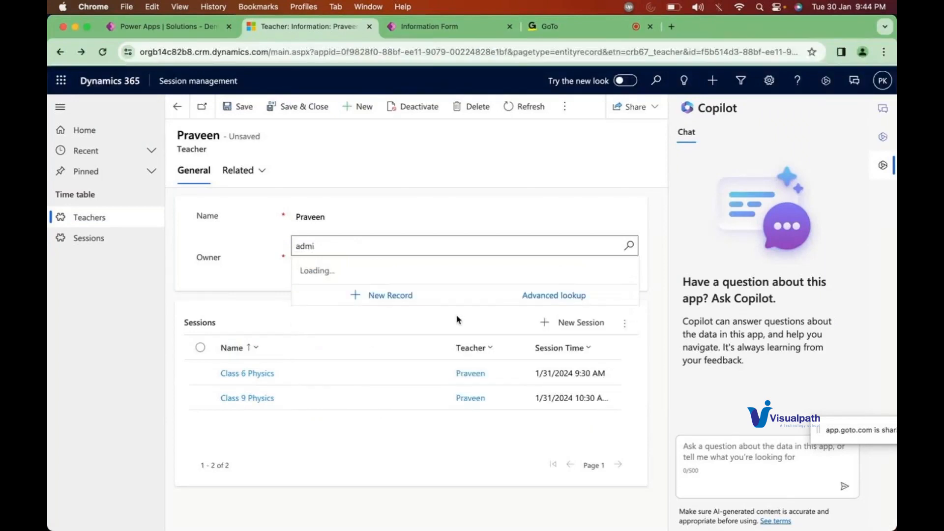
{"action": "key", "text": "BackSpace"}
{"action": "key", "text": "BackSpace"}
{"action": "key", "text": "BackSpace"}
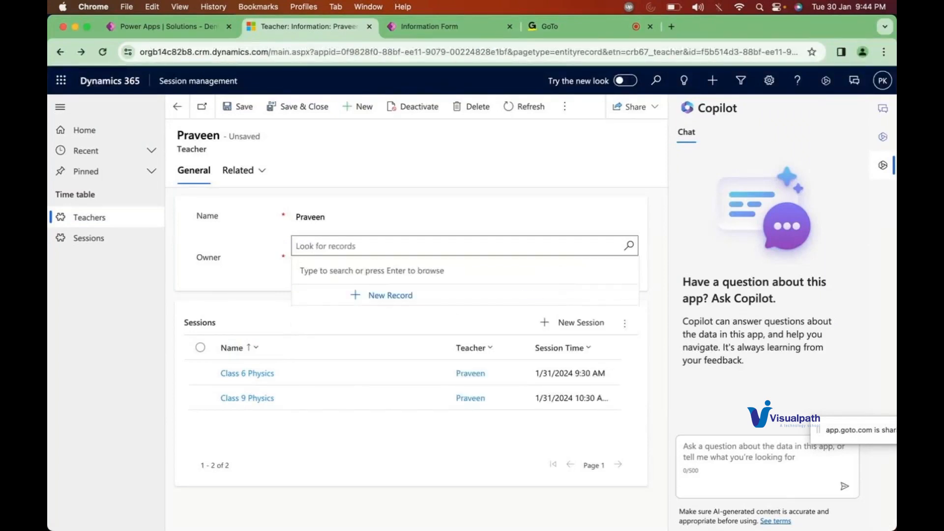
{"action": "left_click", "coordinate": [627, 244]}
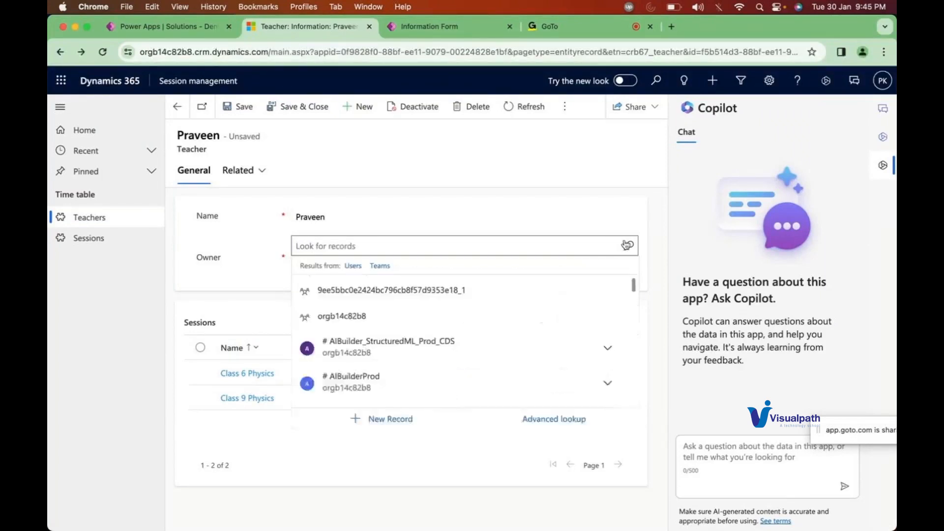
{"action": "left_click", "coordinate": [459, 291]}
{"action": "left_click", "coordinate": [239, 108]}
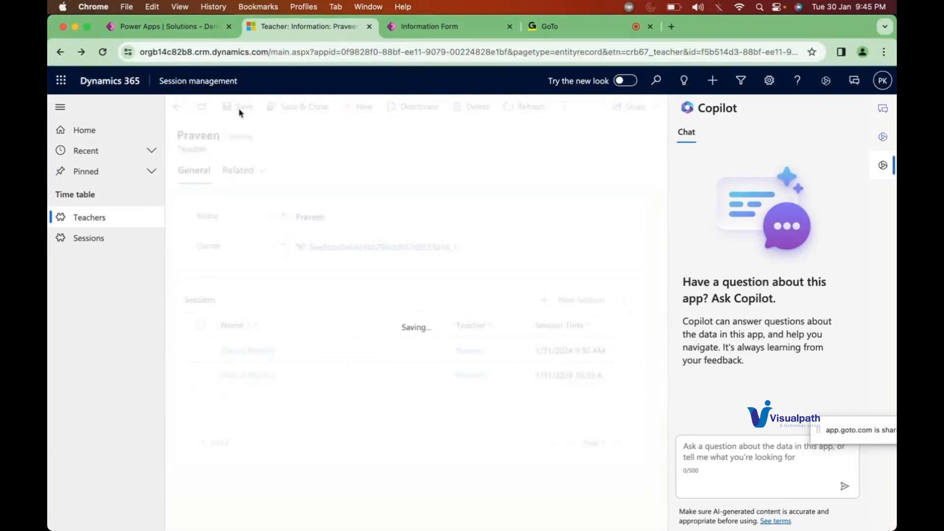
{"action": "left_click", "coordinate": [542, 362]}
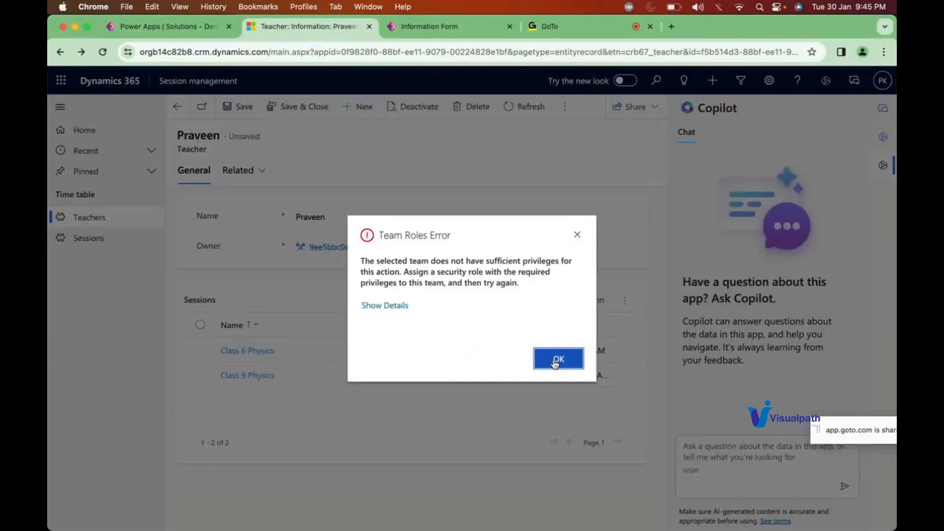
Step: Try to assign the teacher record to the user # AIBuilderProd
{"action": "left_click", "coordinate": [882, 112]}
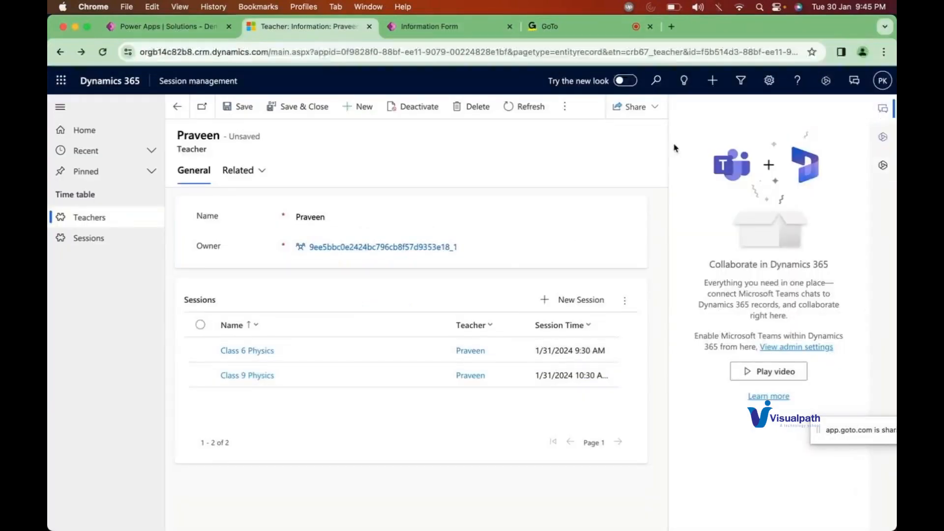
{"action": "left_click", "coordinate": [473, 250]}
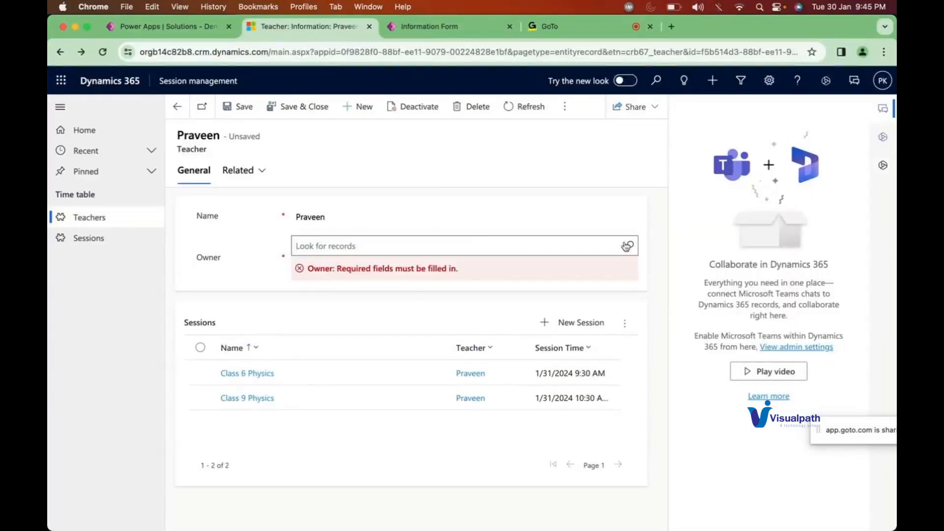
{"action": "left_click", "coordinate": [627, 246]}
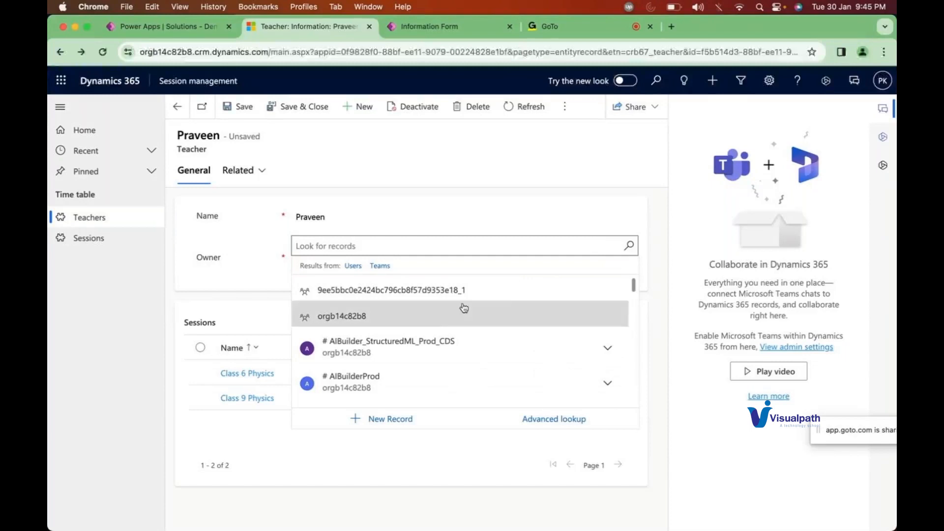
{"action": "left_click", "coordinate": [366, 386]}
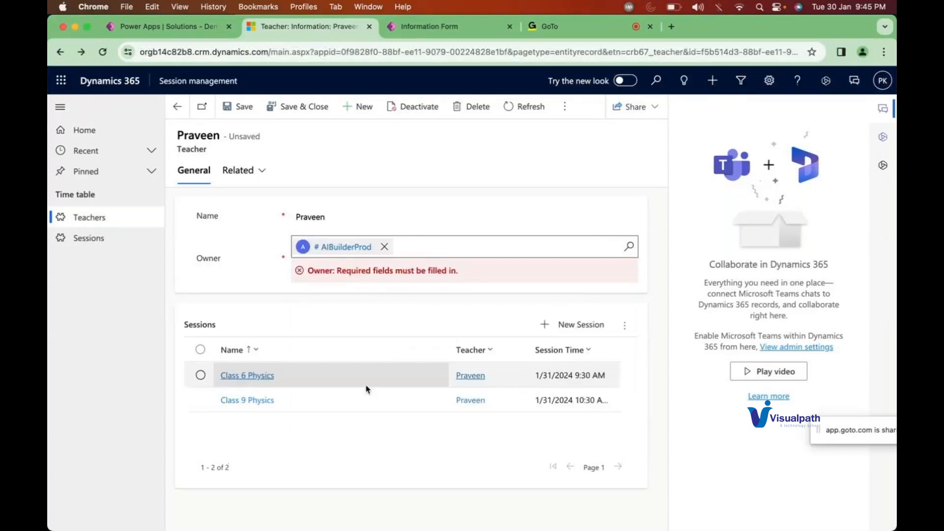
{"action": "left_click", "coordinate": [243, 115]}
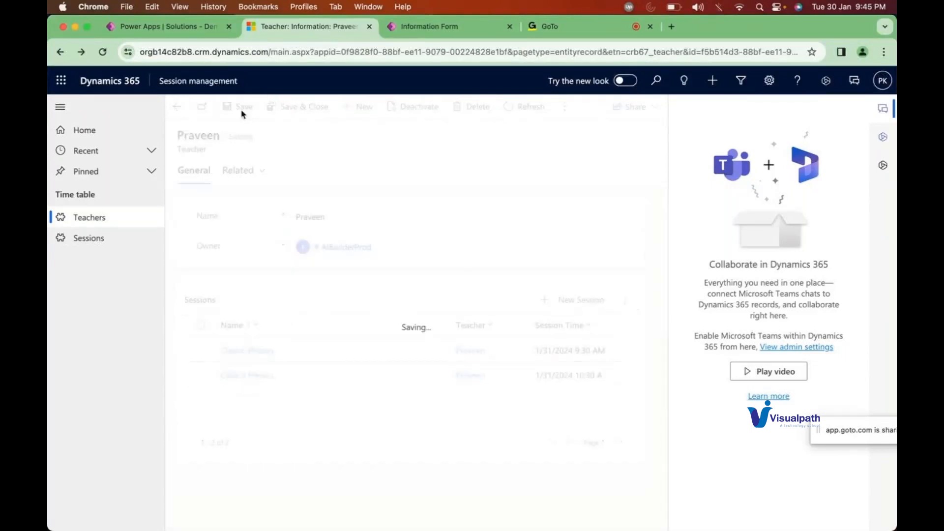
{"action": "left_click", "coordinate": [556, 363]}
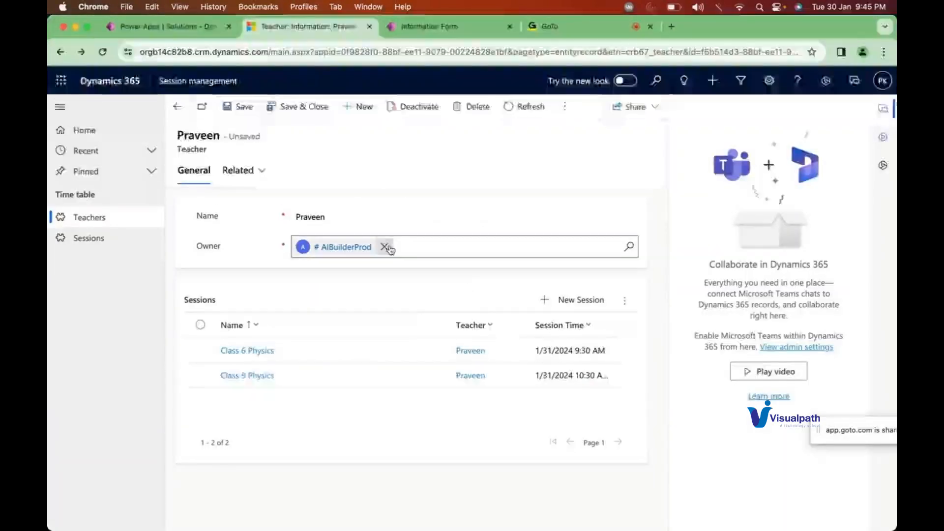
Step: Return to the Active Teachers list, discarding the unsaved owner change on the teacher record
{"action": "left_click", "coordinate": [880, 109]}
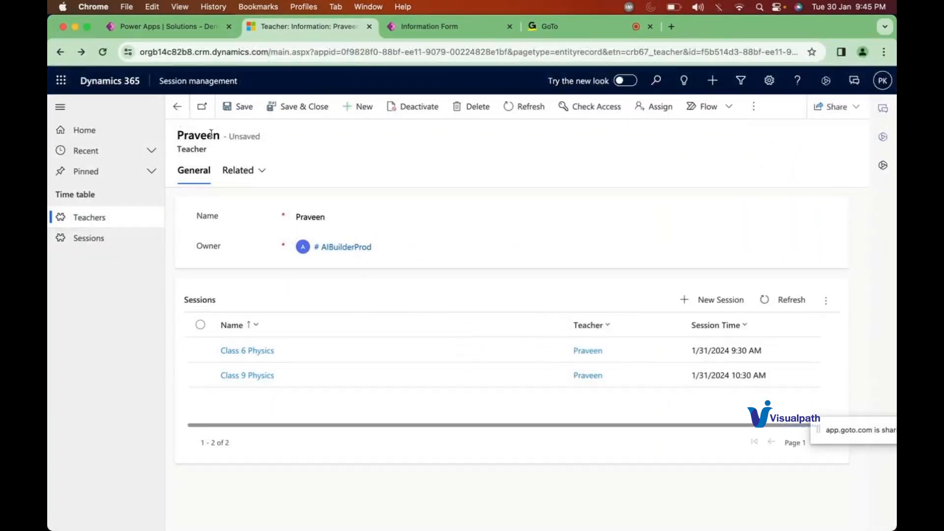
{"action": "left_click", "coordinate": [179, 113]}
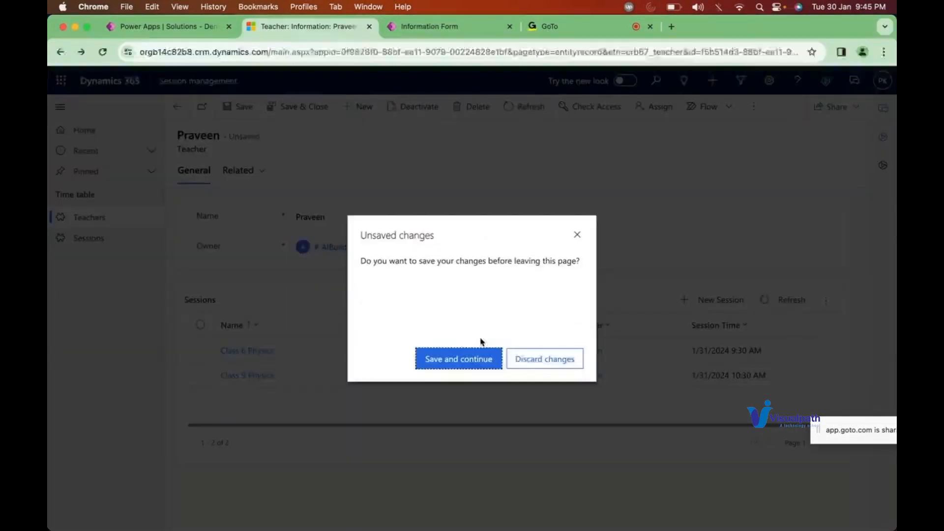
{"action": "left_click", "coordinate": [538, 360]}
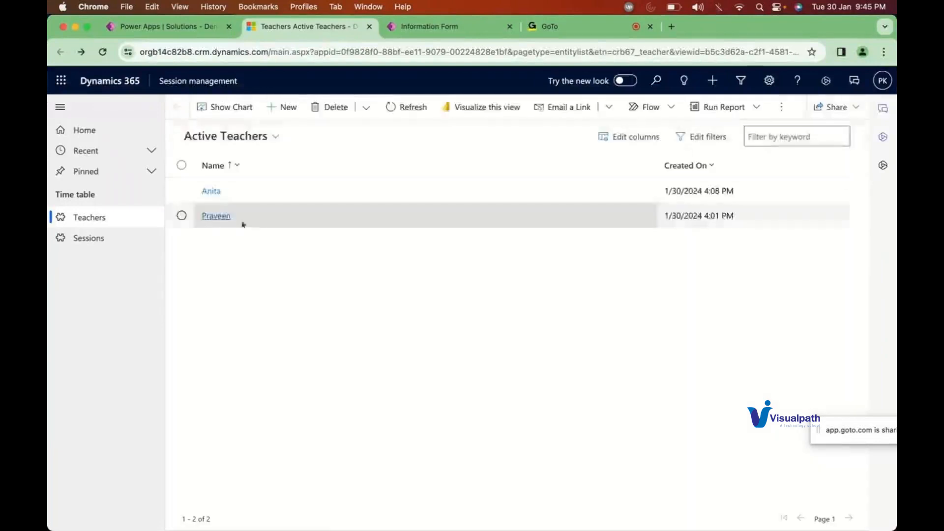
Step: Open the first teacher in the Active Teachers list and add a session named class 8 for 1/31/2024 at 7:30 AM
{"action": "left_click", "coordinate": [211, 191]}
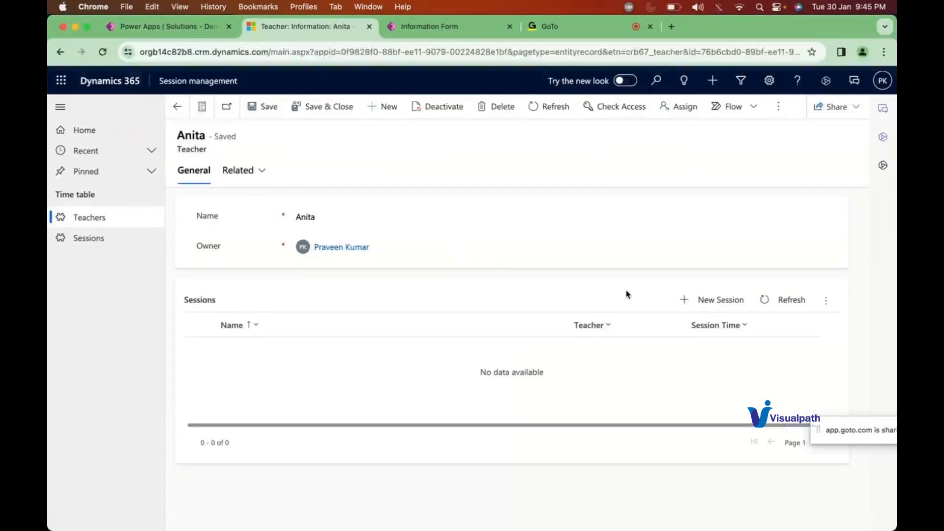
{"action": "left_click", "coordinate": [698, 301]}
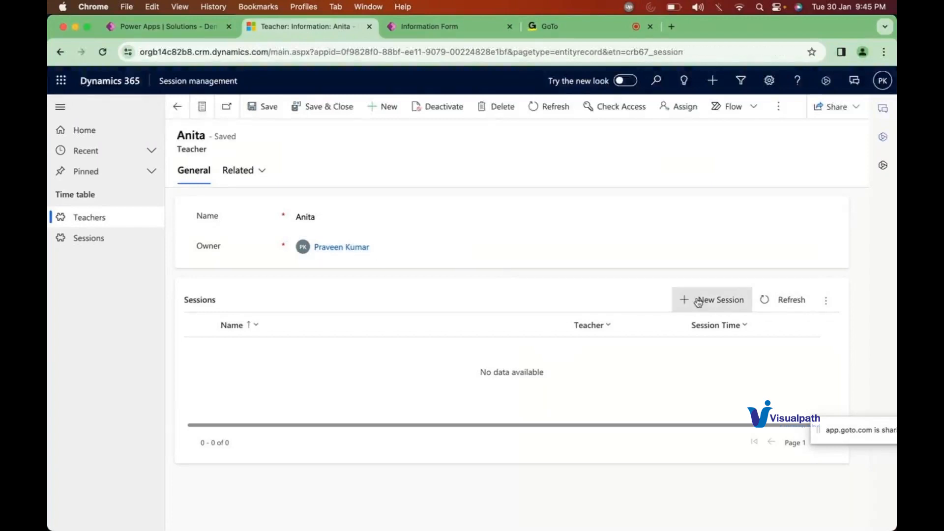
{"action": "left_click", "coordinate": [355, 204]}
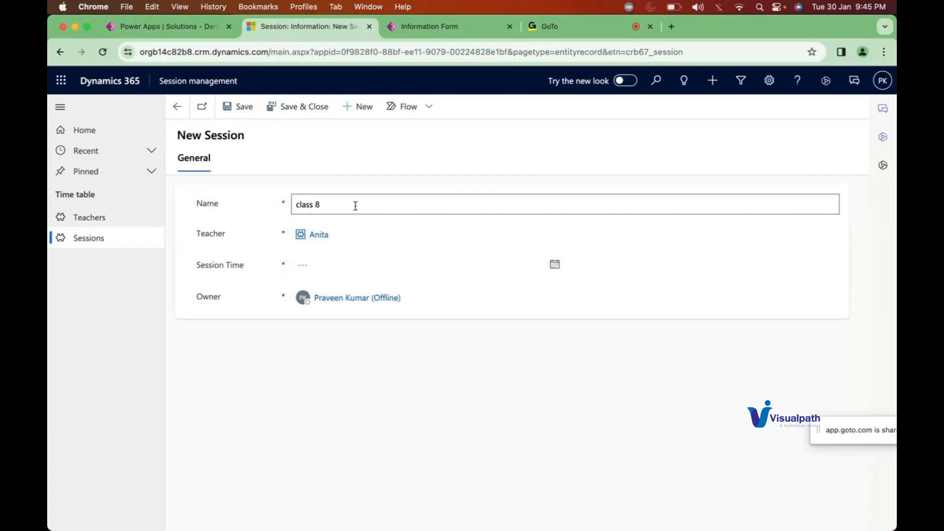
{"action": "left_click", "coordinate": [317, 265]}
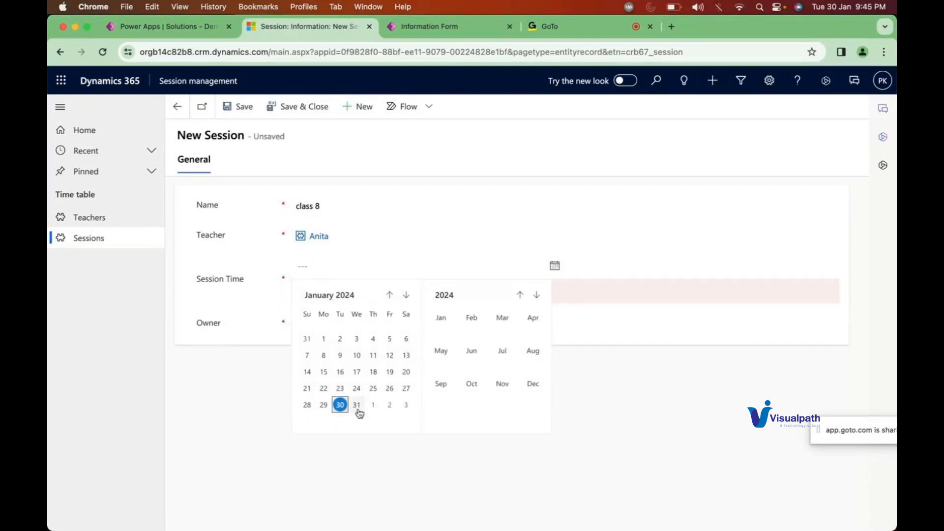
{"action": "left_click", "coordinate": [356, 405]}
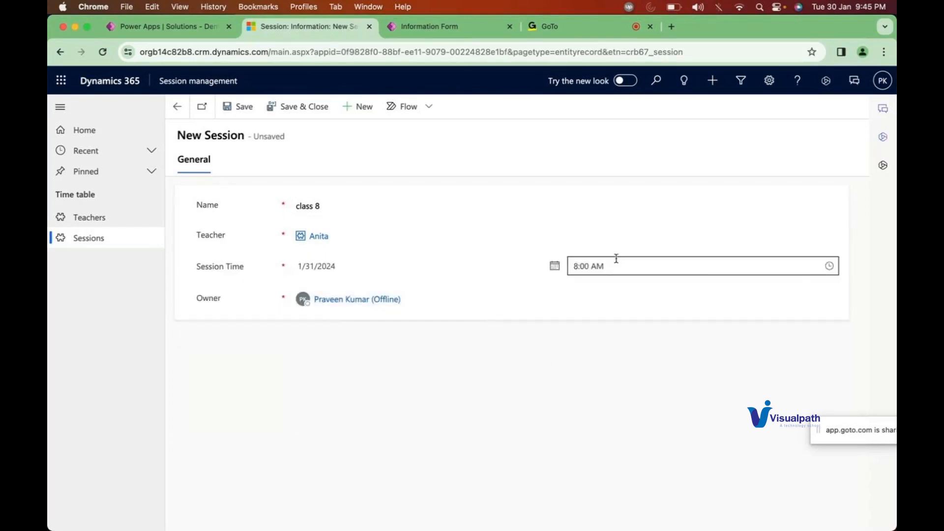
{"action": "left_click", "coordinate": [616, 259]}
{"action": "left_click", "coordinate": [829, 266]}
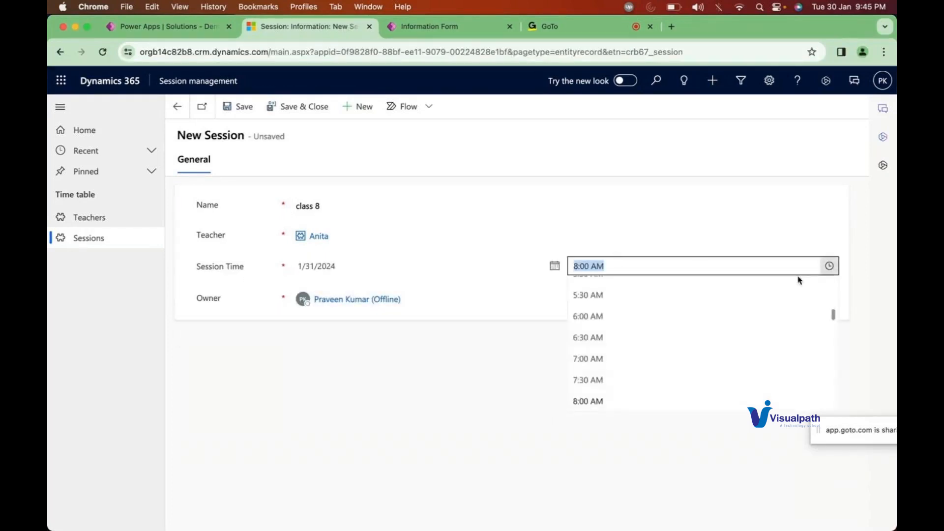
{"action": "left_click", "coordinate": [623, 379]}
{"action": "left_click", "coordinate": [302, 106]}
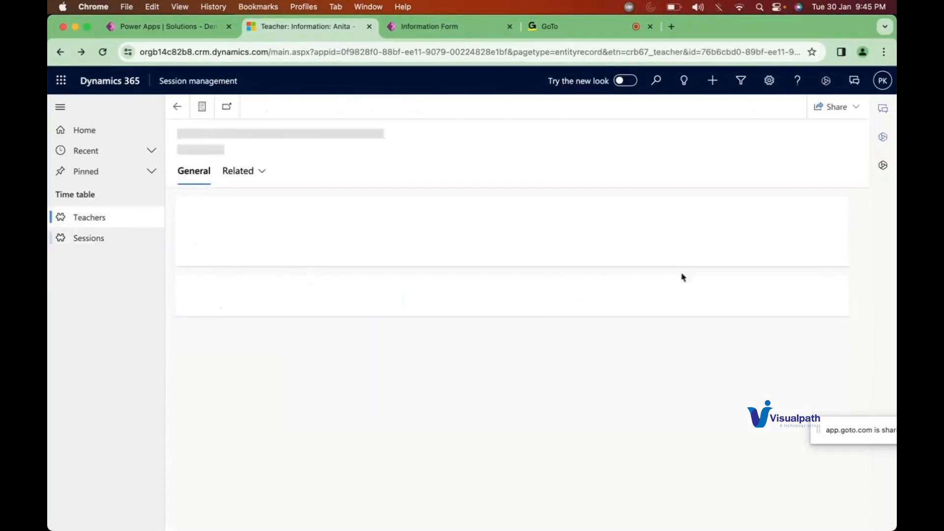
Step: Add a session named Class 9 physics for 1/31/2024 at 7:00 PM to the open teacher record, then save and close it
{"action": "left_click", "coordinate": [722, 306]}
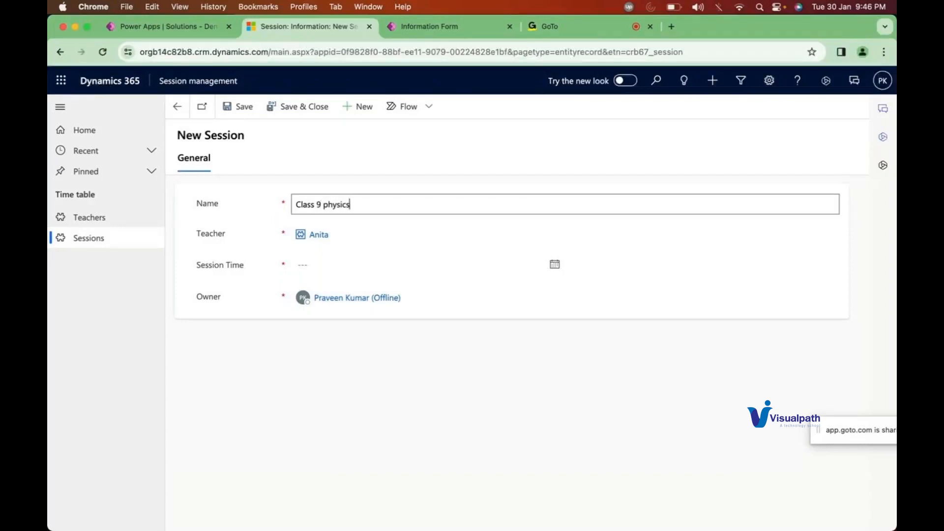
{"action": "left_click", "coordinate": [309, 263]}
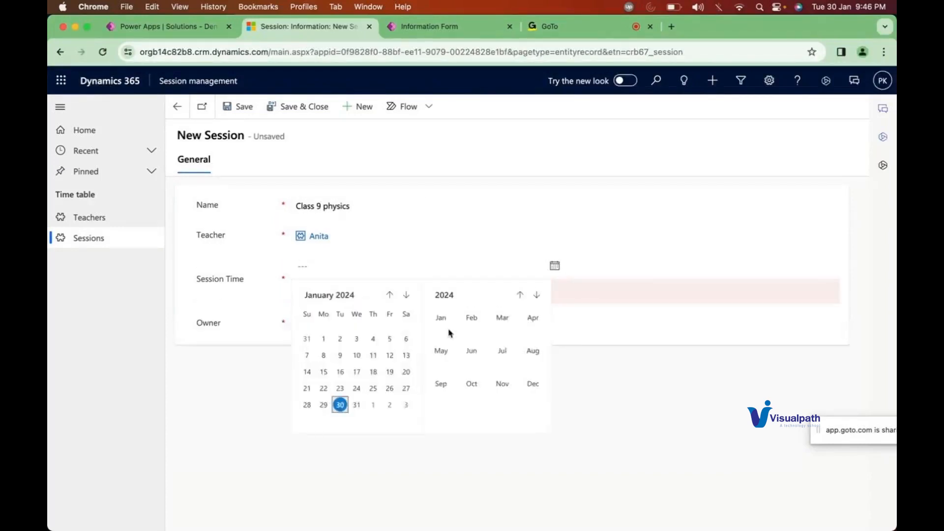
{"action": "left_click", "coordinate": [356, 405]}
{"action": "left_click", "coordinate": [573, 267]}
{"action": "left_click_drag", "start_coordinate": [573, 268], "coordinate": [607, 268]}
{"action": "left_click", "coordinate": [829, 265]}
{"action": "scroll", "coordinate": [680, 359], "scroll_direction": "down", "scroll_amount": 5}
{"action": "scroll", "coordinate": [681, 359], "scroll_direction": "down", "scroll_amount": 5}
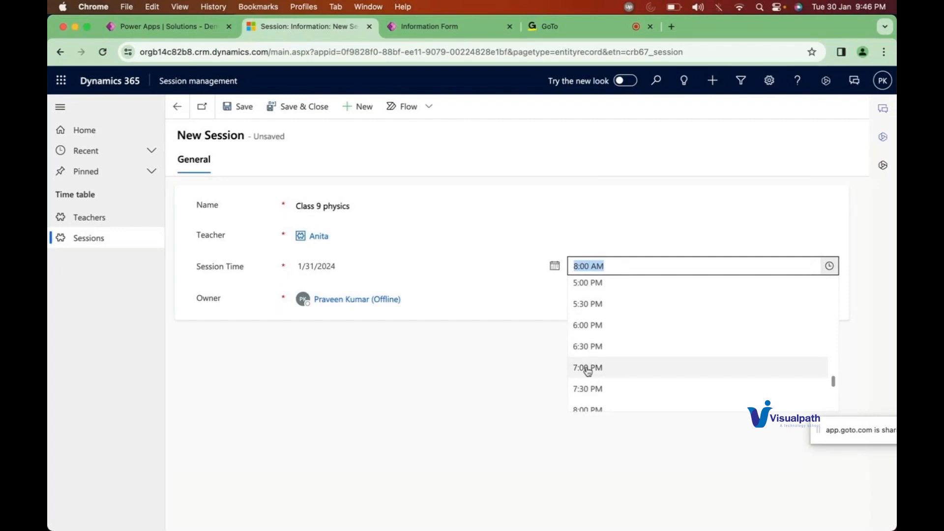
{"action": "left_click", "coordinate": [587, 369]}
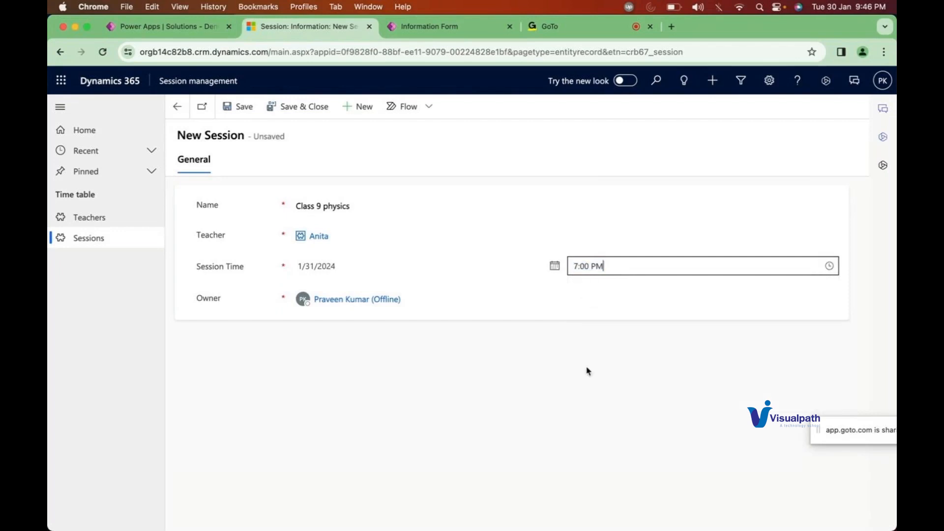
{"action": "left_click", "coordinate": [295, 109]}
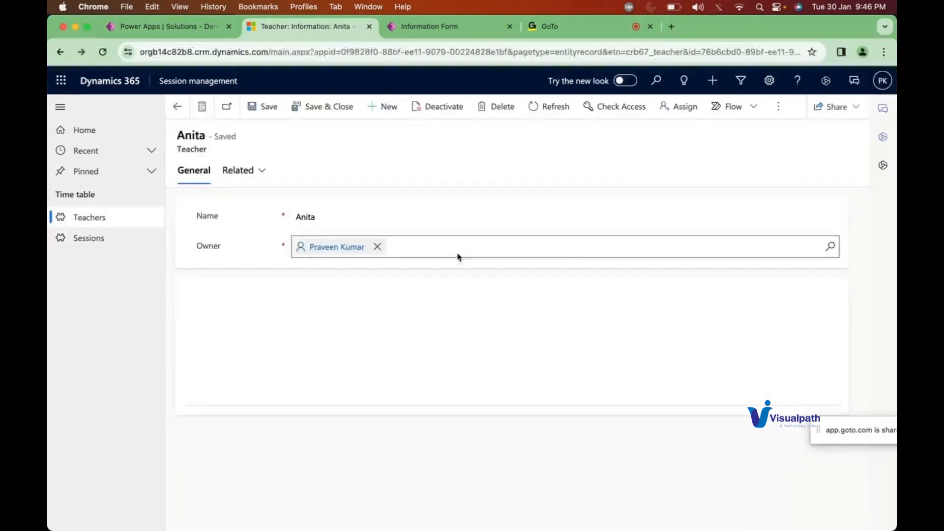
Step: Assign the teacher record to the user # AIBuilder_StructuredML_Prod_CDS
{"action": "left_click", "coordinate": [679, 116]}
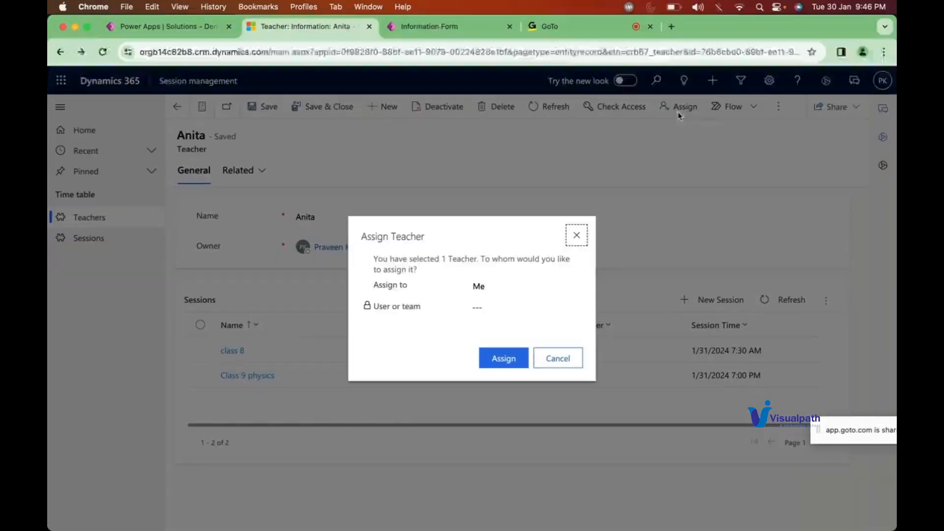
{"action": "left_click", "coordinate": [508, 287]}
{"action": "left_click", "coordinate": [506, 300]}
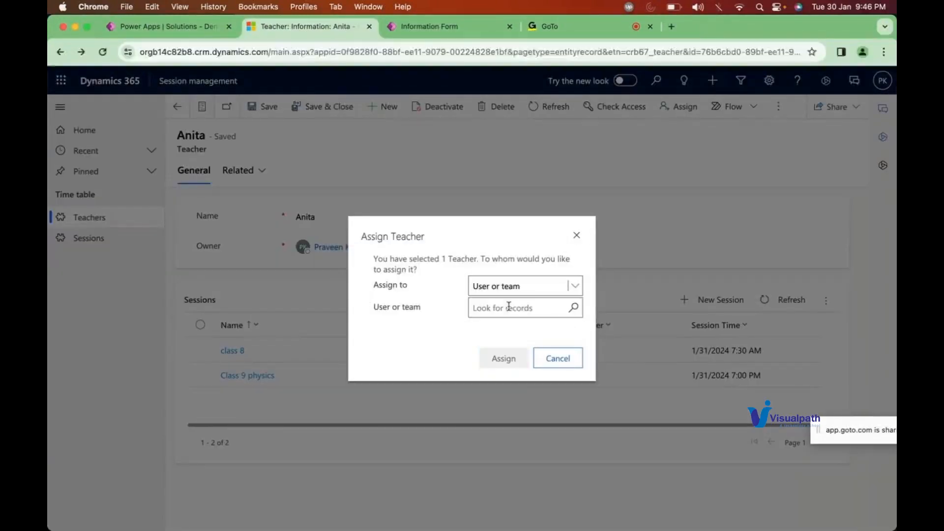
{"action": "left_click", "coordinate": [501, 304]}
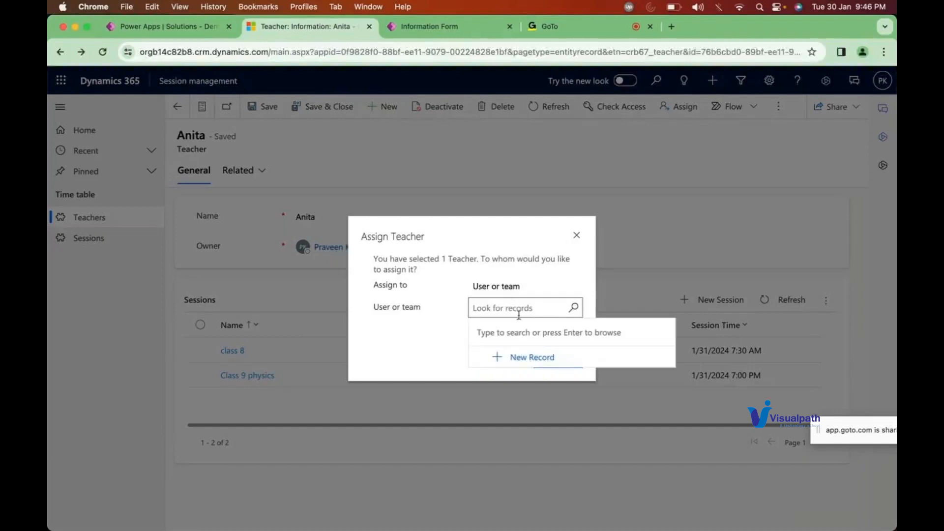
{"action": "left_click", "coordinate": [570, 309]}
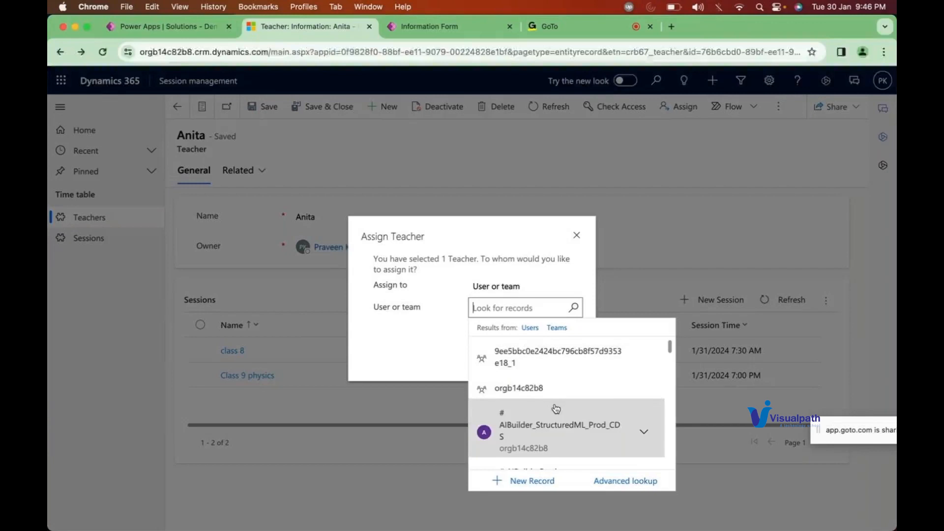
{"action": "scroll", "coordinate": [566, 423], "scroll_direction": "down", "scroll_amount": 2}
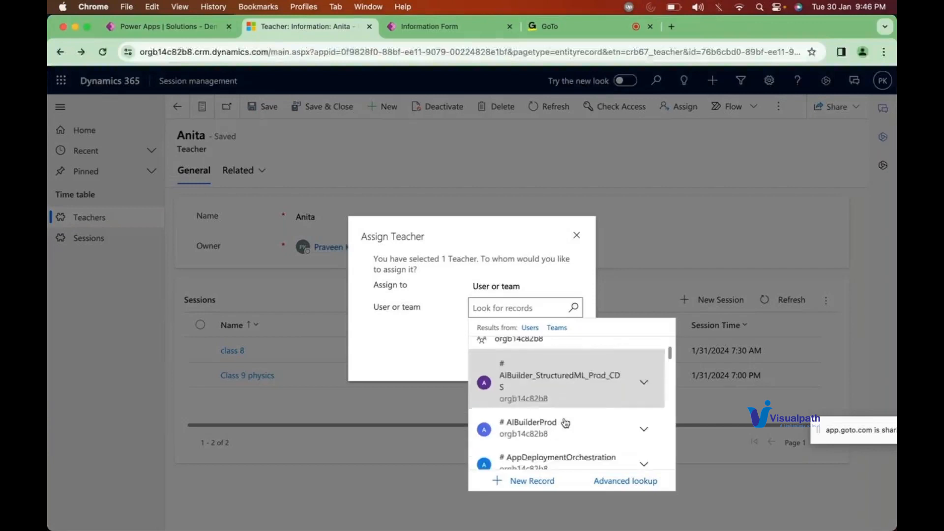
{"action": "left_click", "coordinate": [534, 377]}
{"action": "left_click", "coordinate": [503, 360]}
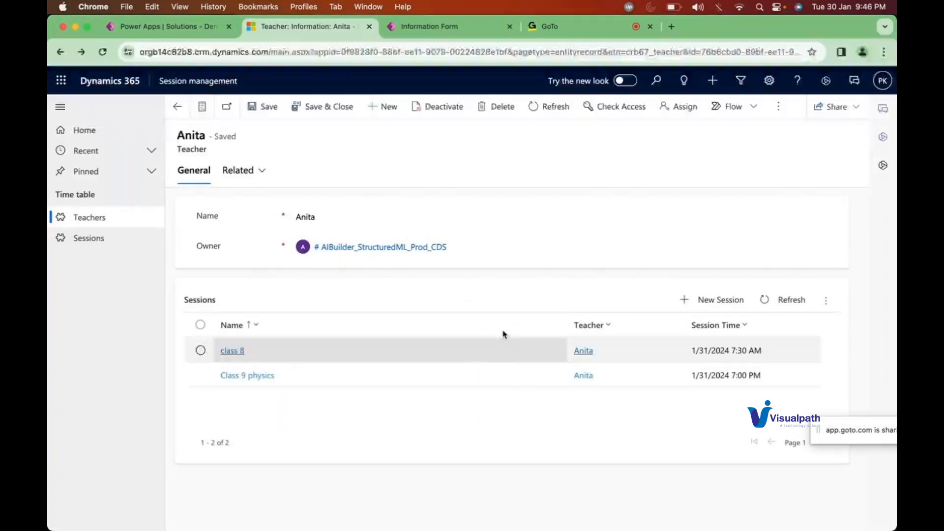
Step: Check the owner of the class 8 and Class 9 physics sessions, returning to the teacher record after each
{"action": "double_click", "coordinate": [306, 356]}
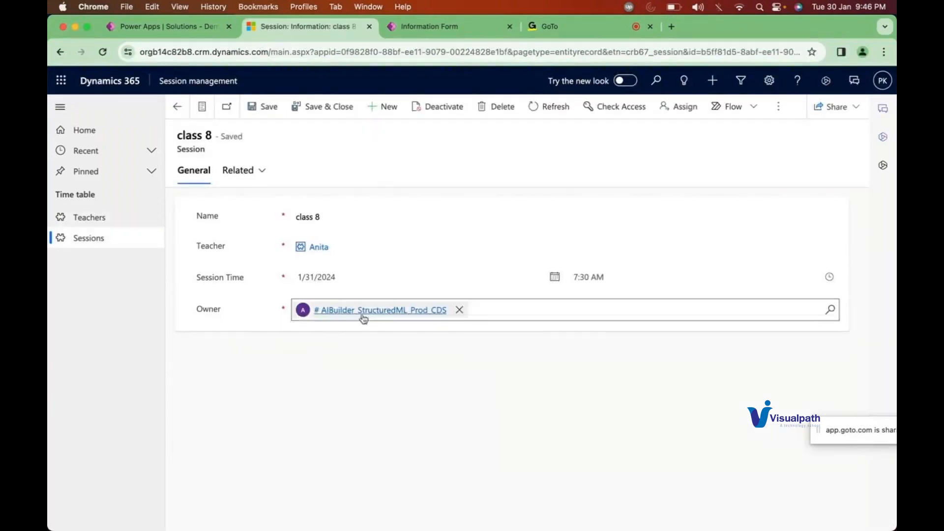
{"action": "left_click", "coordinate": [177, 106]}
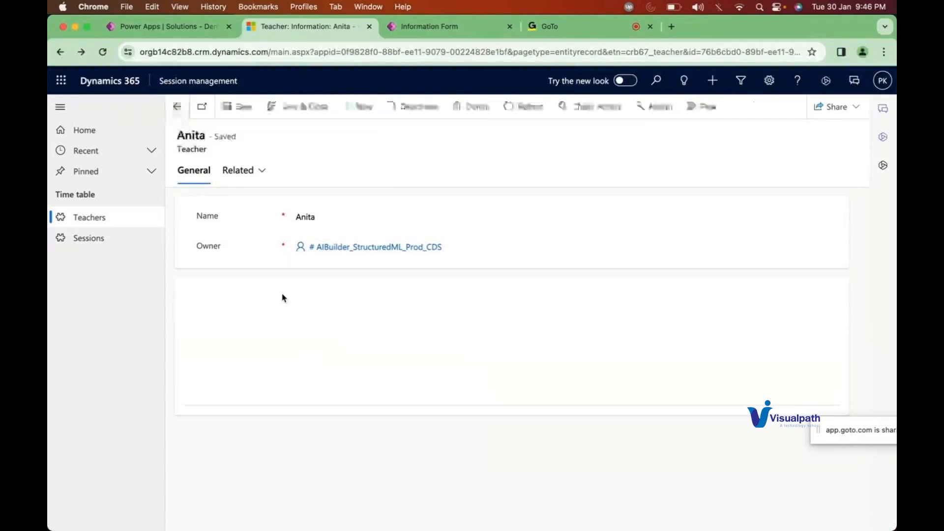
{"action": "double_click", "coordinate": [345, 380]}
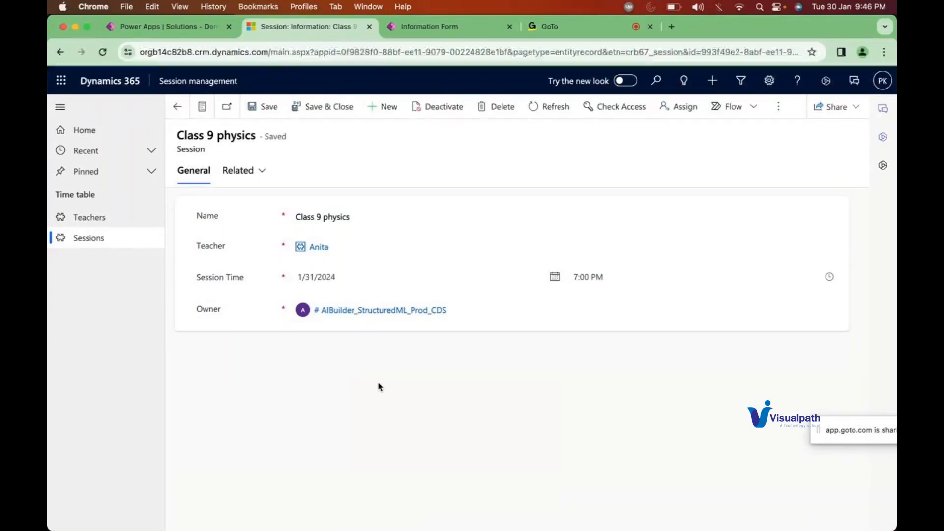
{"action": "left_click", "coordinate": [176, 108]}
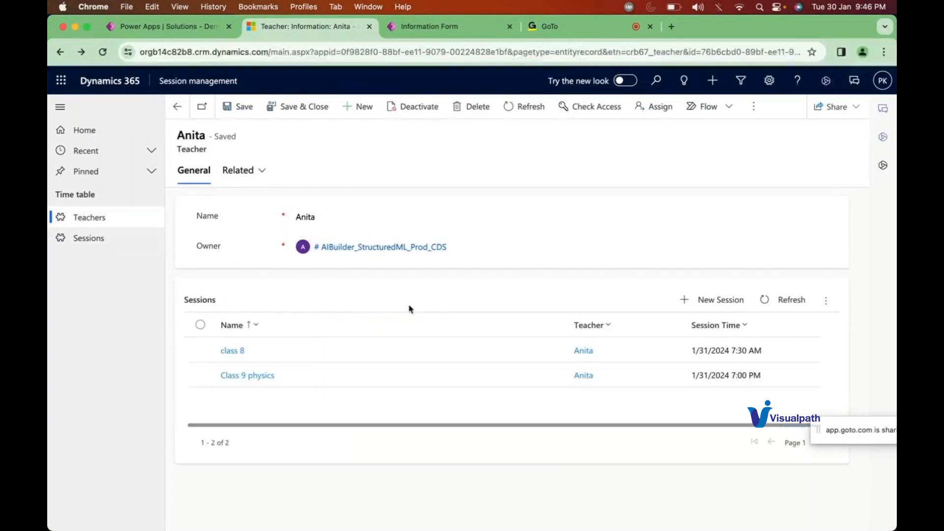
Step: Change the teacher record's owner back to the original user and save the record
{"action": "left_click", "coordinate": [462, 255]}
{"action": "left_click", "coordinate": [459, 246]}
{"action": "type", "text": "praveen"}
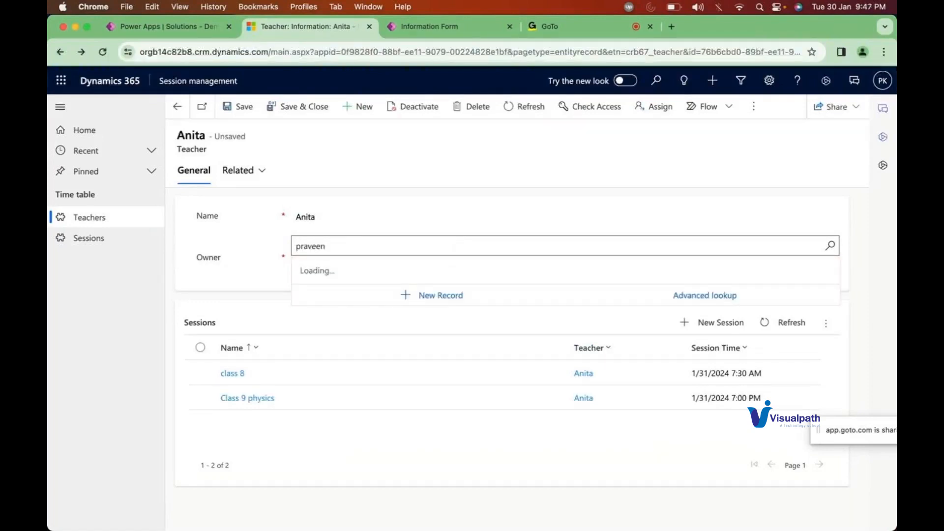
{"action": "left_click", "coordinate": [455, 291]}
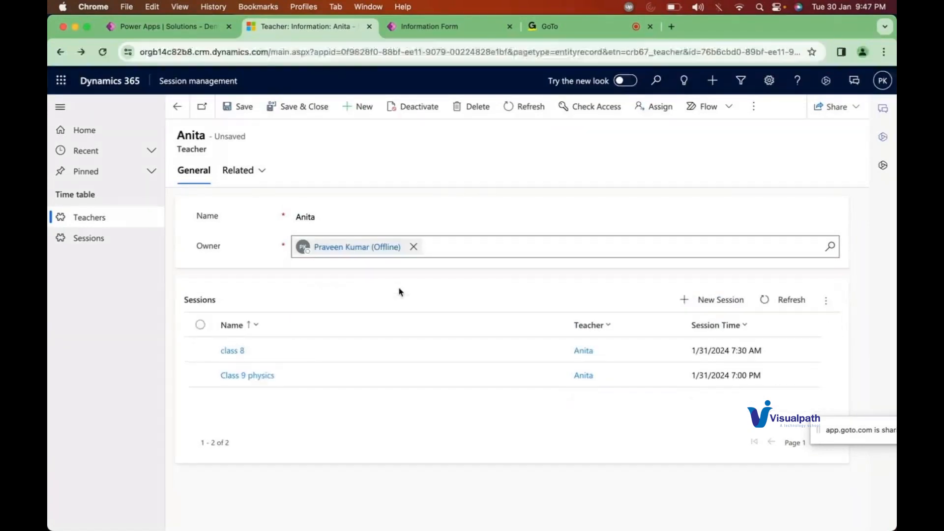
{"action": "left_click", "coordinate": [242, 109]}
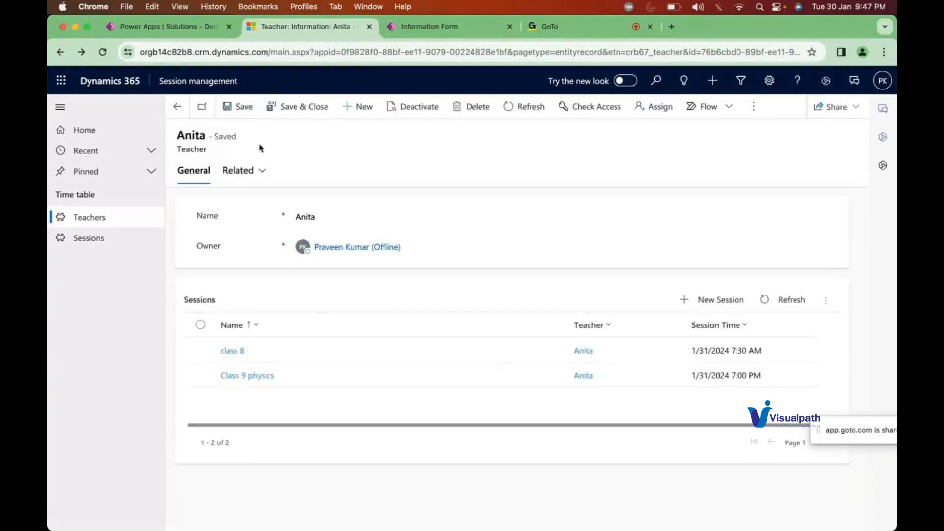
Step: Recheck the owner of both related sessions following the teacher's owner change, and return to the teacher record
{"action": "left_click", "coordinate": [242, 353]}
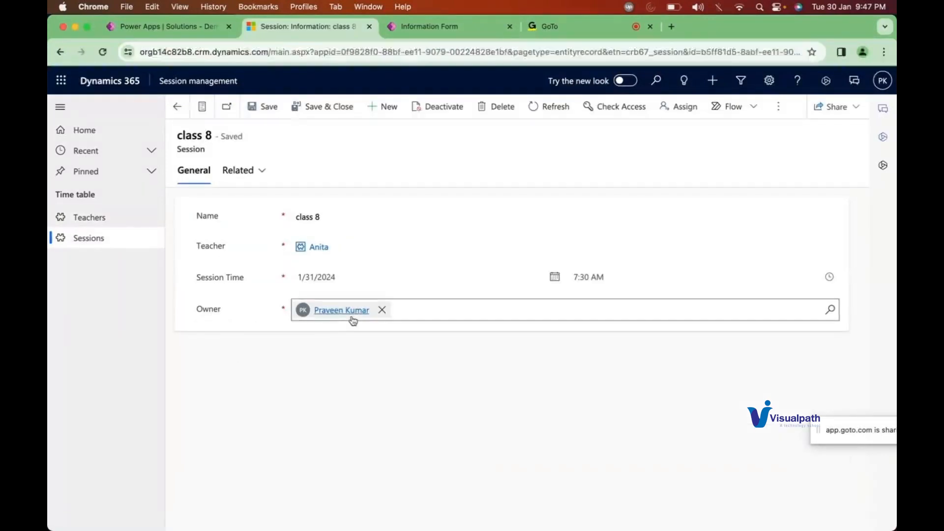
{"action": "left_click", "coordinate": [179, 113]}
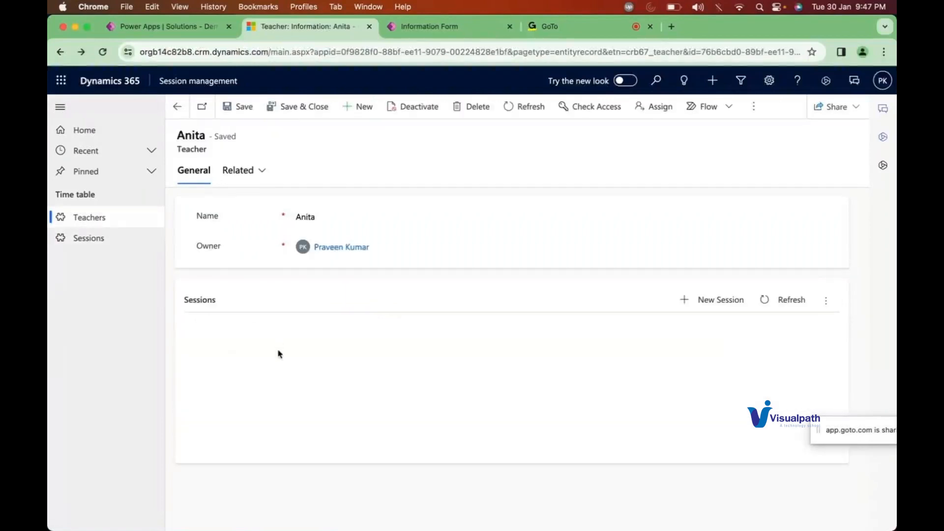
{"action": "left_click", "coordinate": [242, 376]}
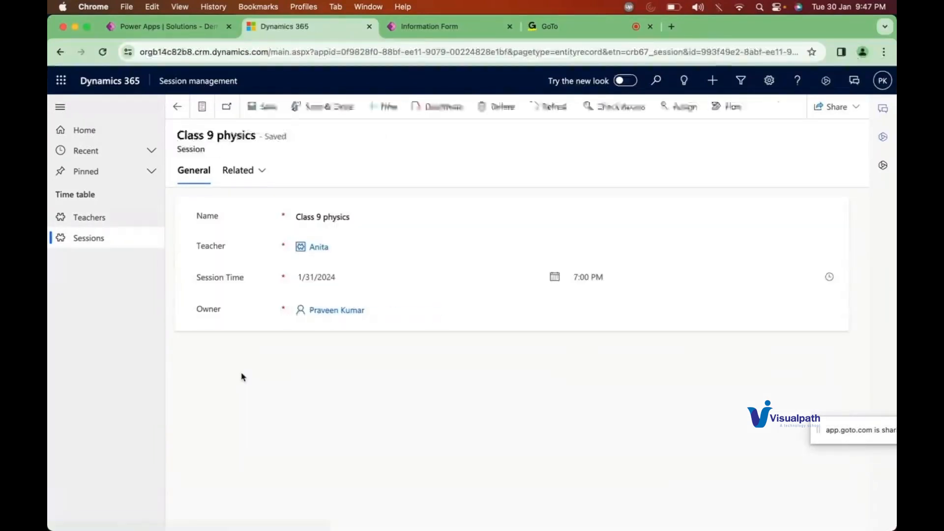
{"action": "left_click", "coordinate": [178, 108]}
Step: Switch to Power Apps and open the Teacher table's one-to-many relationship with Session, showing its advanced options
{"action": "left_click", "coordinate": [190, 26]}
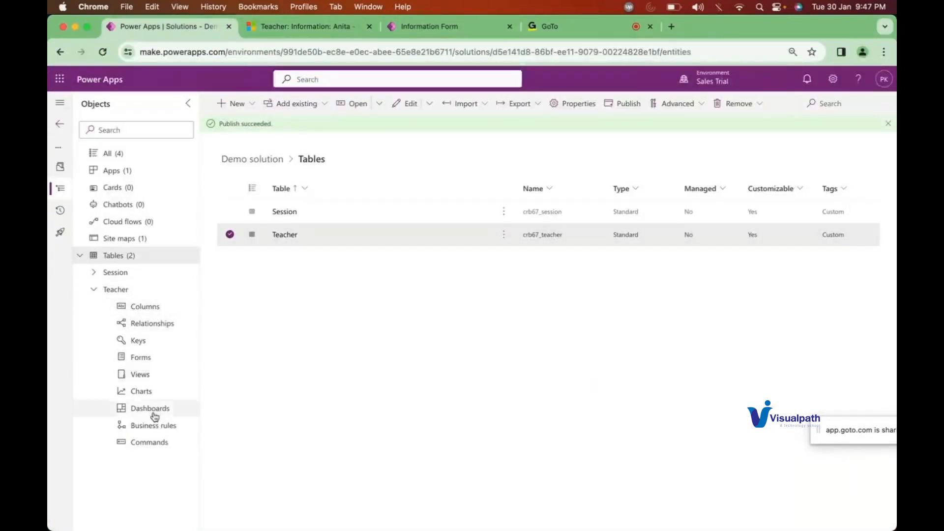
{"action": "left_click", "coordinate": [154, 326]}
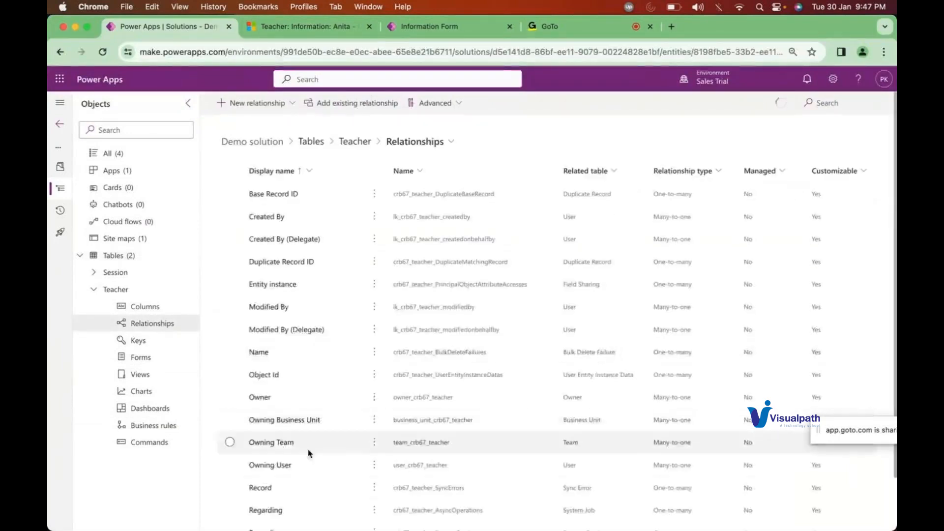
{"action": "scroll", "coordinate": [308, 453], "scroll_direction": "down", "scroll_amount": 2}
{"action": "scroll", "coordinate": [309, 453], "scroll_direction": "up", "scroll_amount": 1}
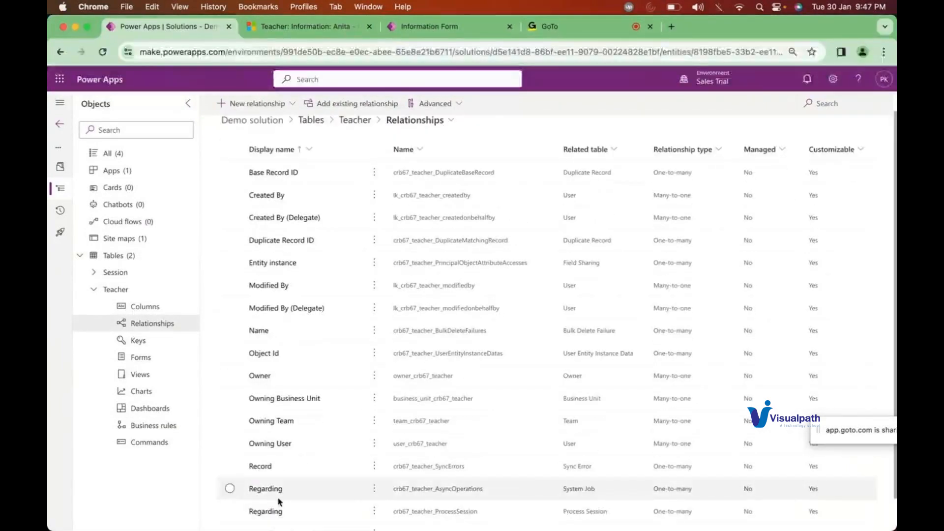
{"action": "scroll", "coordinate": [266, 516], "scroll_direction": "down", "scroll_amount": 2}
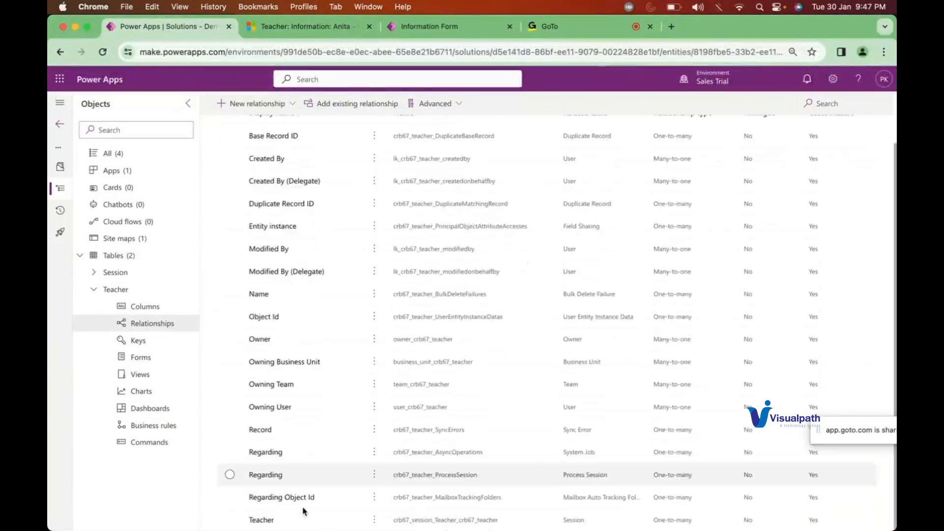
{"action": "left_click", "coordinate": [265, 524]}
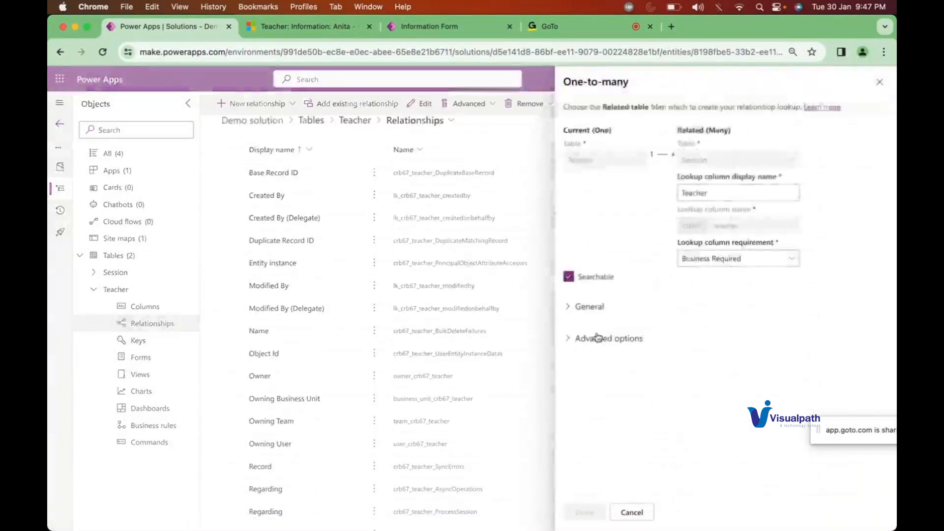
{"action": "left_click", "coordinate": [566, 338]}
{"action": "scroll", "coordinate": [614, 391], "scroll_direction": "down", "scroll_amount": 1}
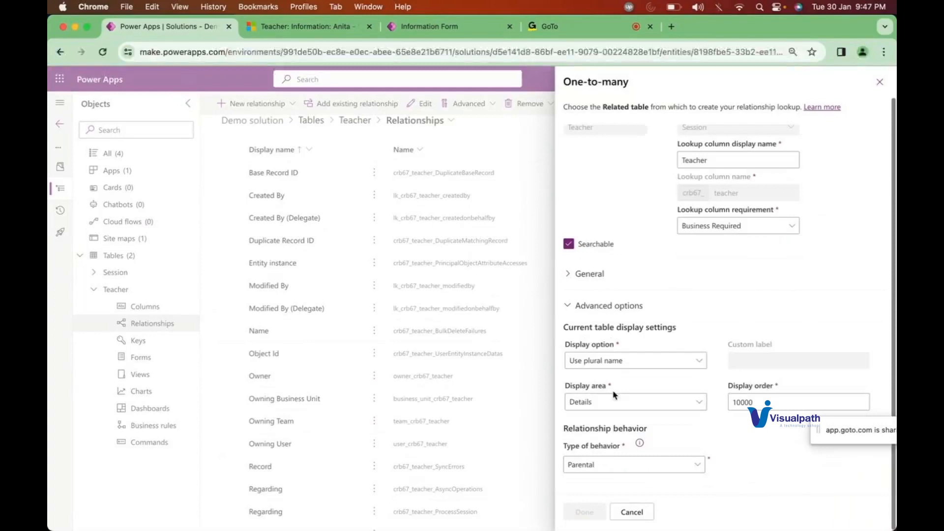
Step: Try Referential as the relationship's type of behavior, replace it with Custom, and review the cascade settings
{"action": "left_click", "coordinate": [610, 466]}
{"action": "left_click", "coordinate": [600, 416]}
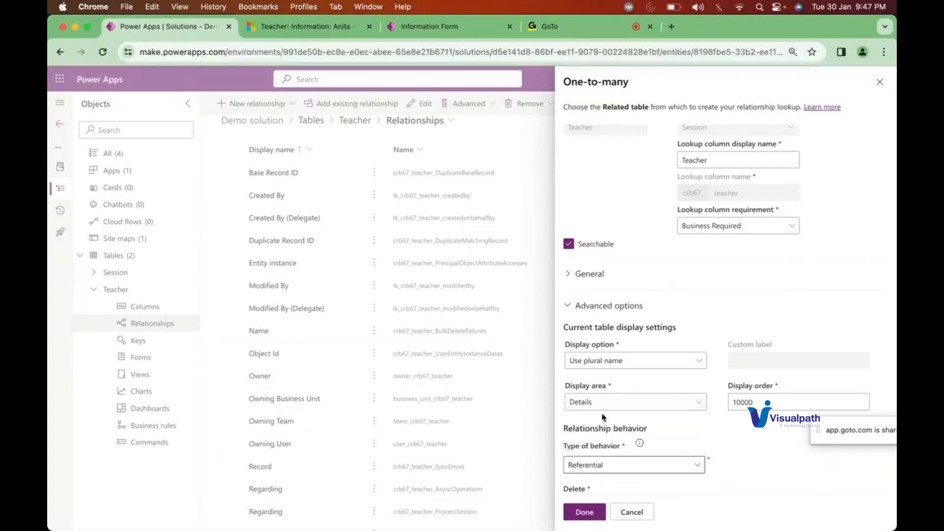
{"action": "scroll", "coordinate": [654, 427], "scroll_direction": "down", "scroll_amount": 1}
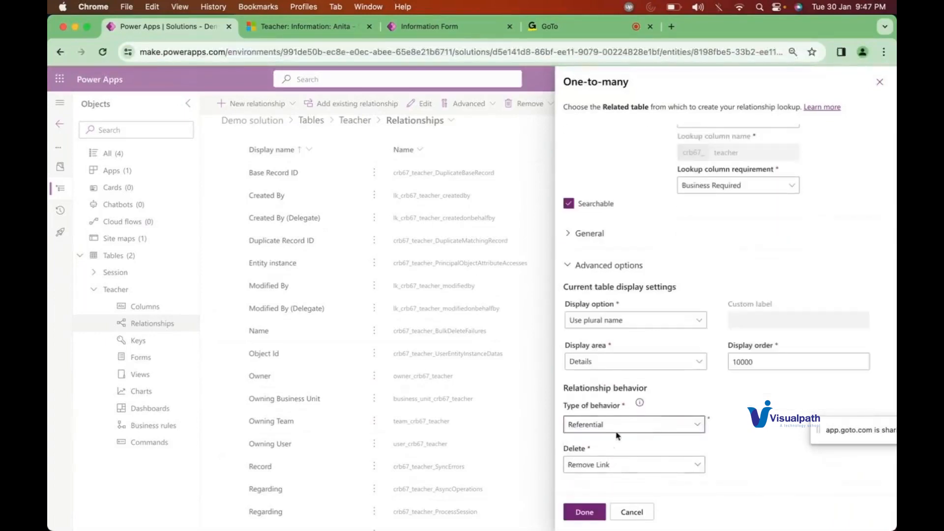
{"action": "left_click", "coordinate": [601, 426]}
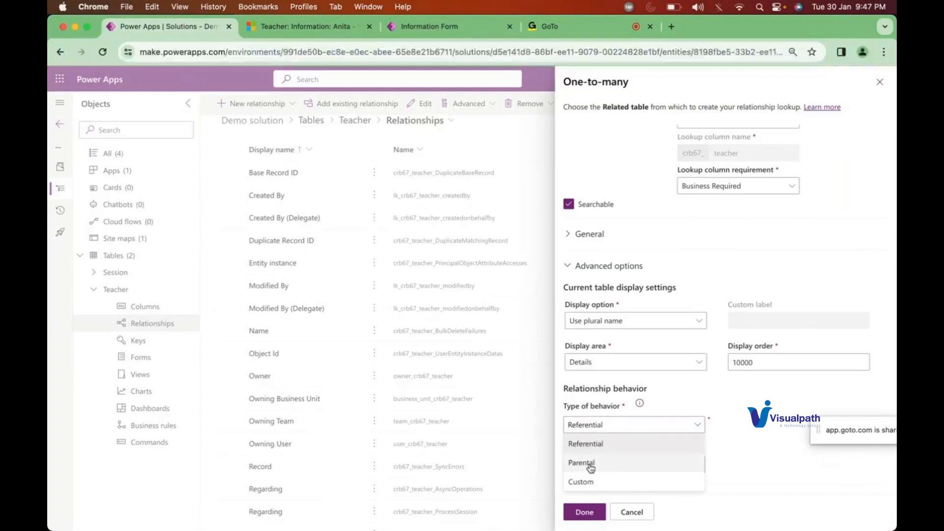
{"action": "left_click", "coordinate": [590, 481]}
{"action": "scroll", "coordinate": [669, 431], "scroll_direction": "down", "scroll_amount": 2}
{"action": "scroll", "coordinate": [670, 428], "scroll_direction": "down", "scroll_amount": 2}
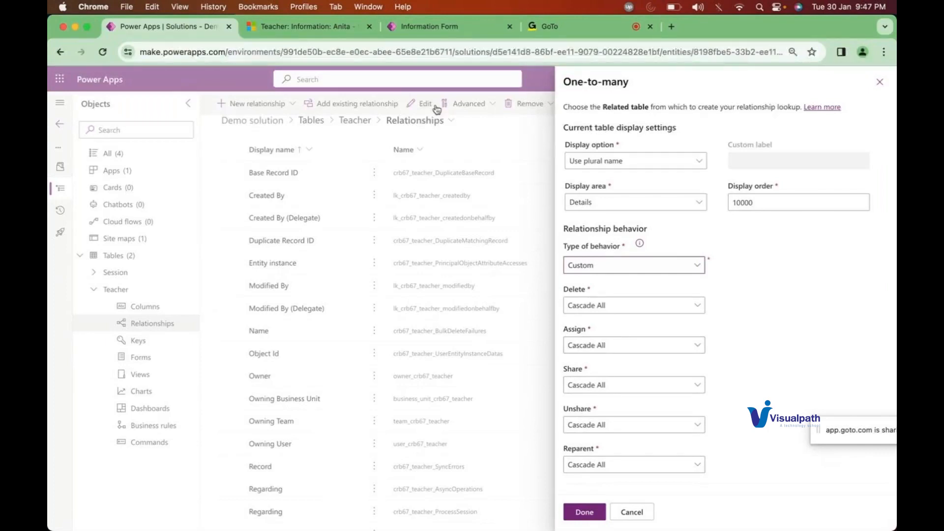
Step: Compare the relationship's Custom cascade settings with the teacher record in Dynamics 365, and open the Active Sessions list there
{"action": "left_click", "coordinate": [342, 30]}
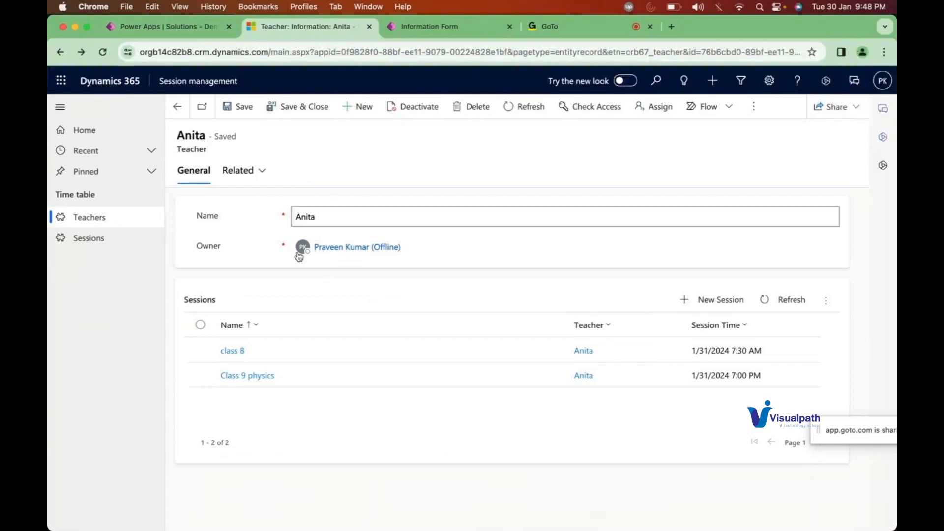
{"action": "left_click", "coordinate": [187, 29]}
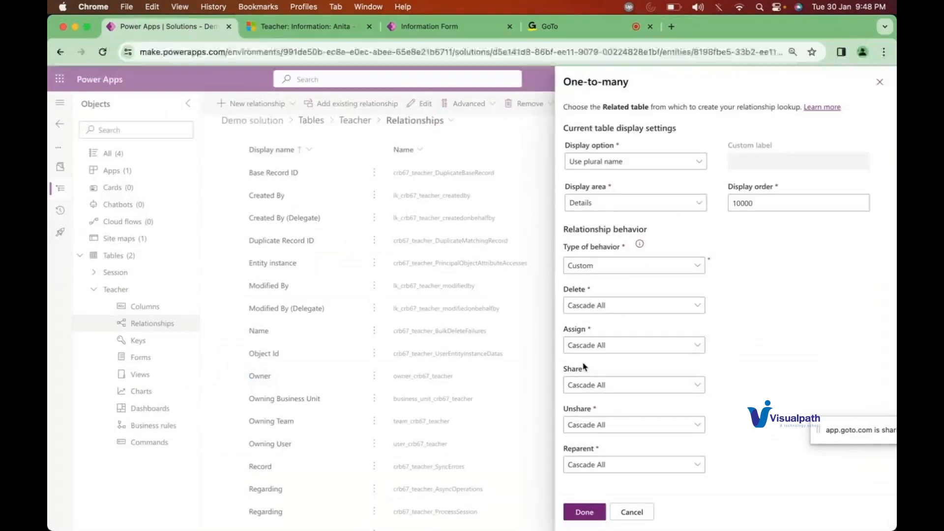
{"action": "double_click", "coordinate": [580, 291]}
{"action": "left_click", "coordinate": [297, 29]}
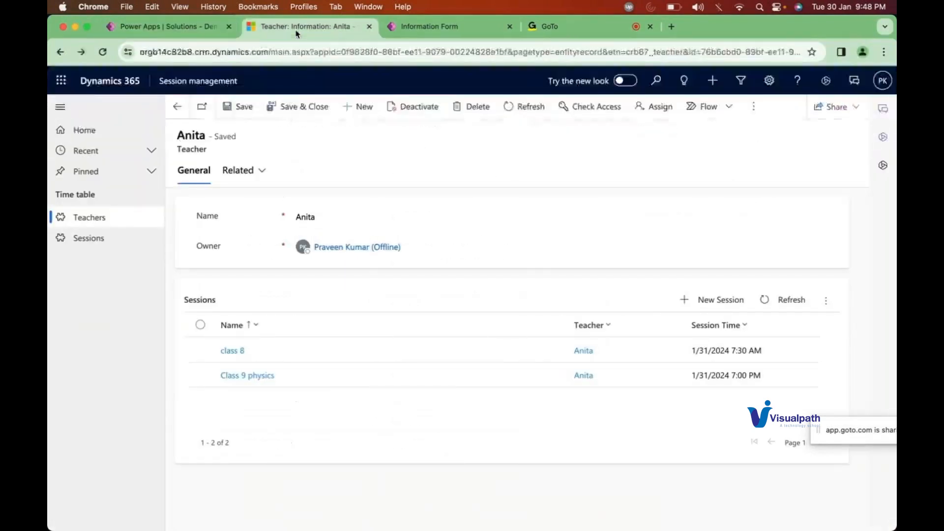
{"action": "left_click", "coordinate": [94, 241]}
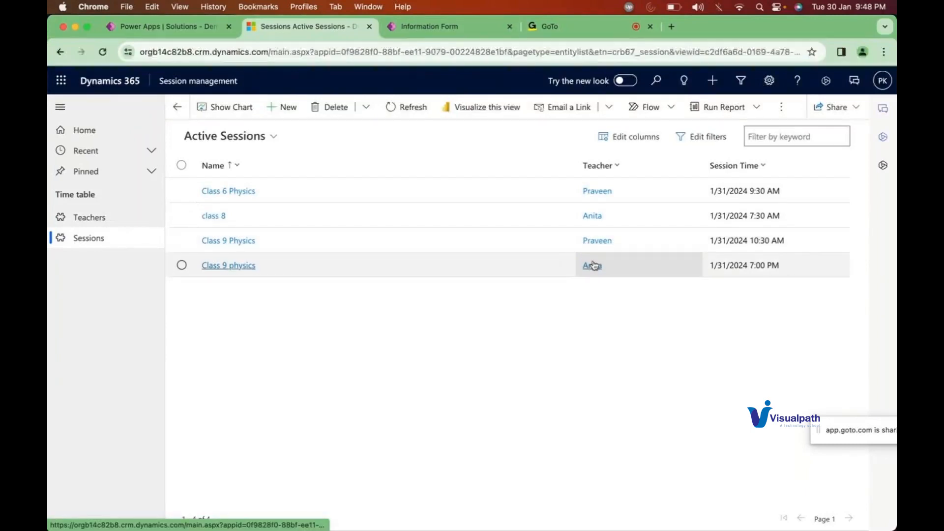
Step: Delete the teacher record created at 4:01 PM from Active Teachers, and check the Active Sessions list for its related sessions
{"action": "left_click", "coordinate": [72, 220]}
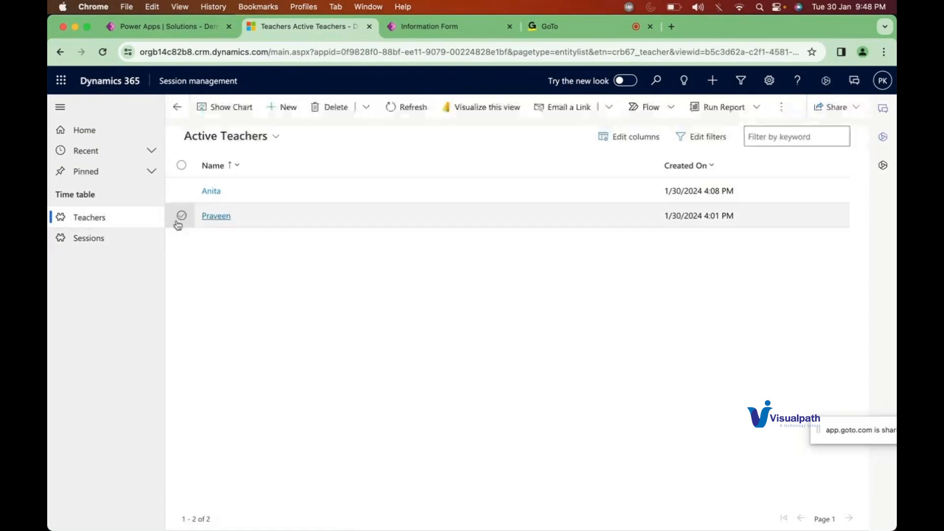
{"action": "left_click", "coordinate": [182, 217]}
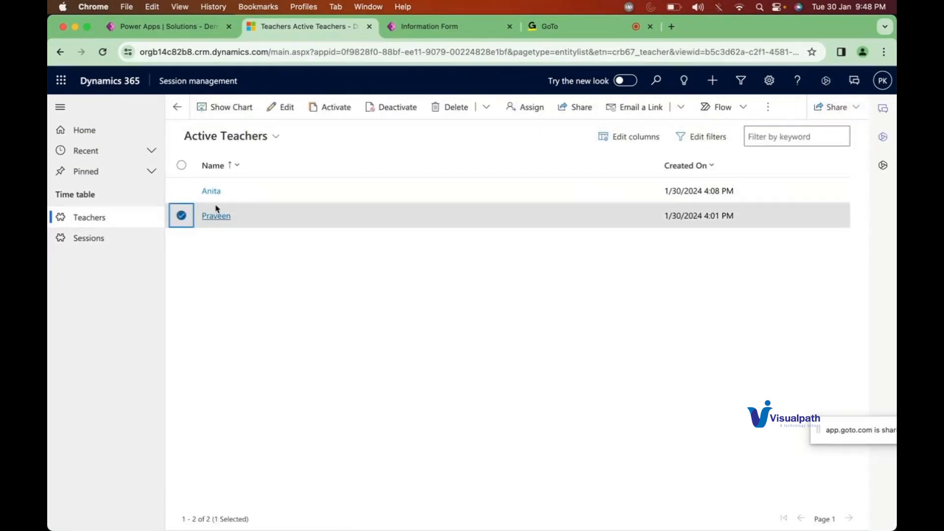
{"action": "left_click", "coordinate": [129, 240]}
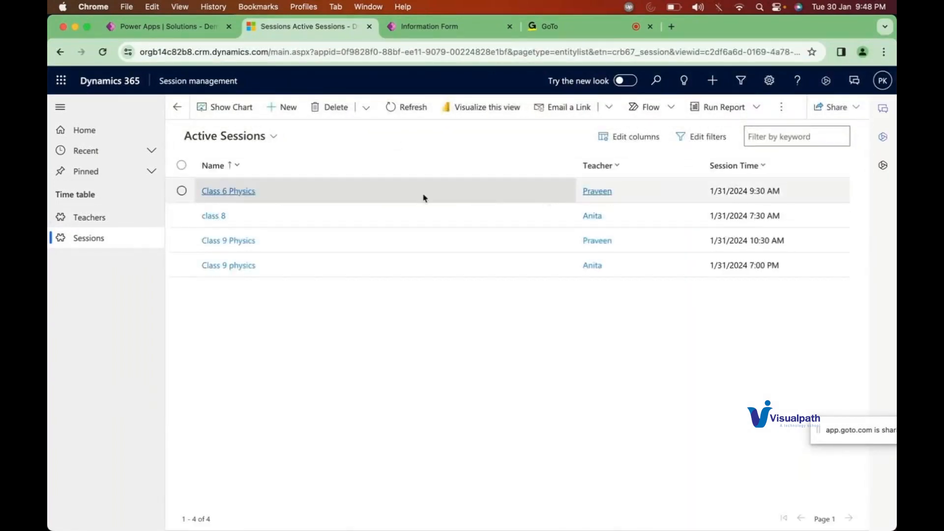
{"action": "left_click", "coordinate": [78, 222]}
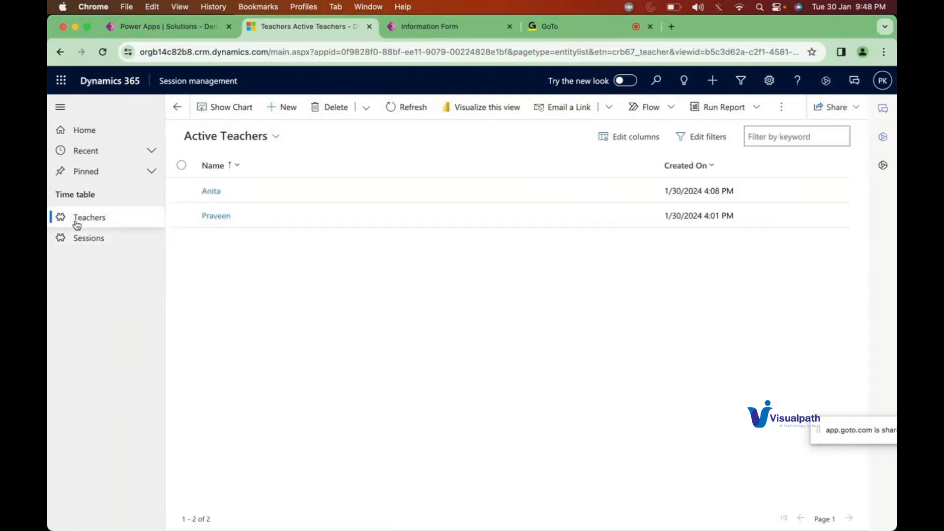
{"action": "left_click", "coordinate": [182, 217]}
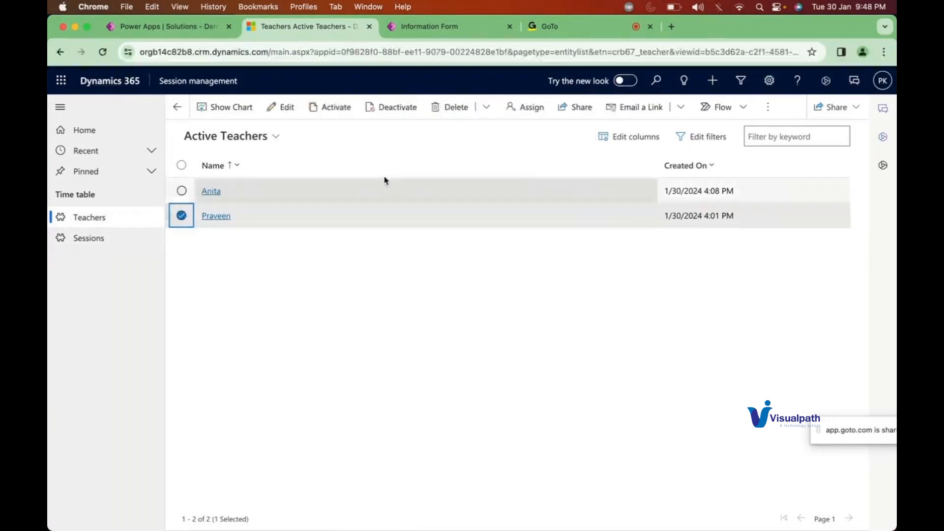
{"action": "left_click", "coordinate": [450, 112]}
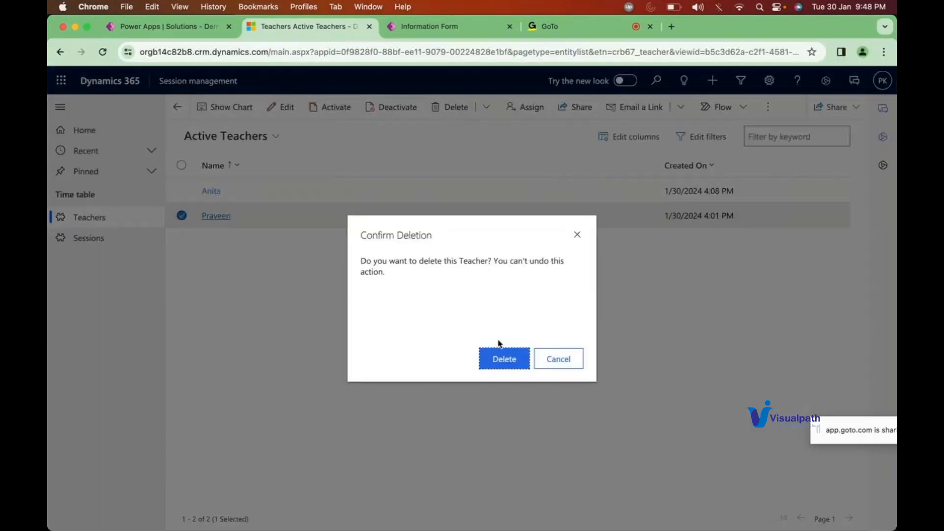
{"action": "left_click", "coordinate": [501, 364]}
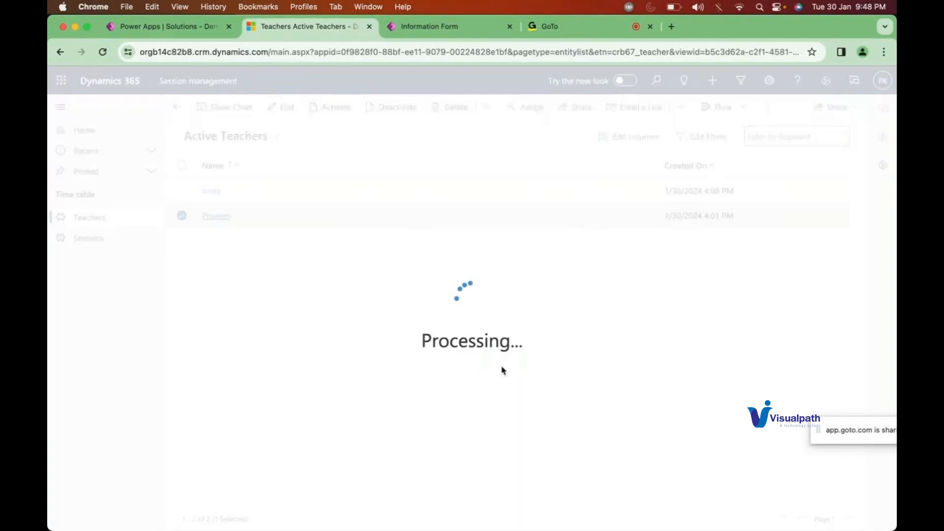
{"action": "left_click", "coordinate": [85, 238]}
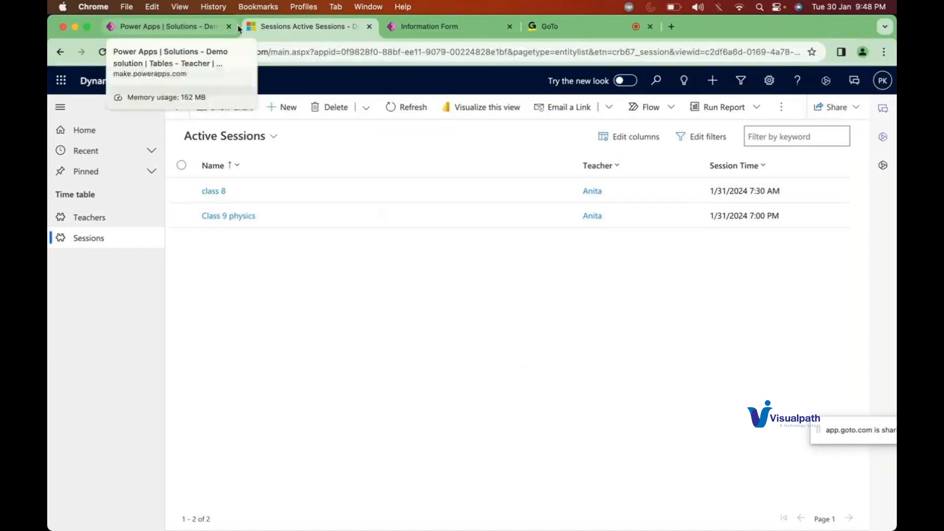
Step: Switch to Power Apps, discard the pending Custom relationship settings, and reopen the Teacher–Session relationship with its advanced options expanded
{"action": "left_click", "coordinate": [149, 29]}
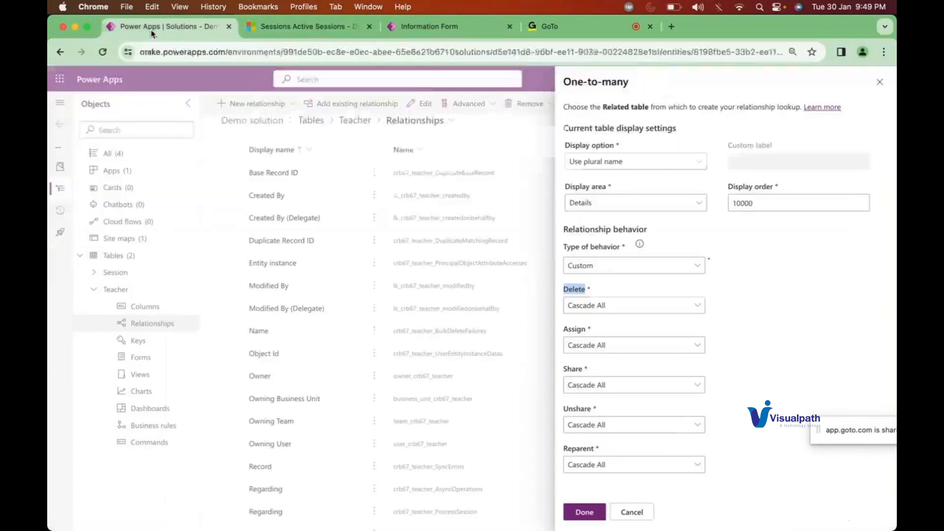
{"action": "left_click", "coordinate": [637, 513]}
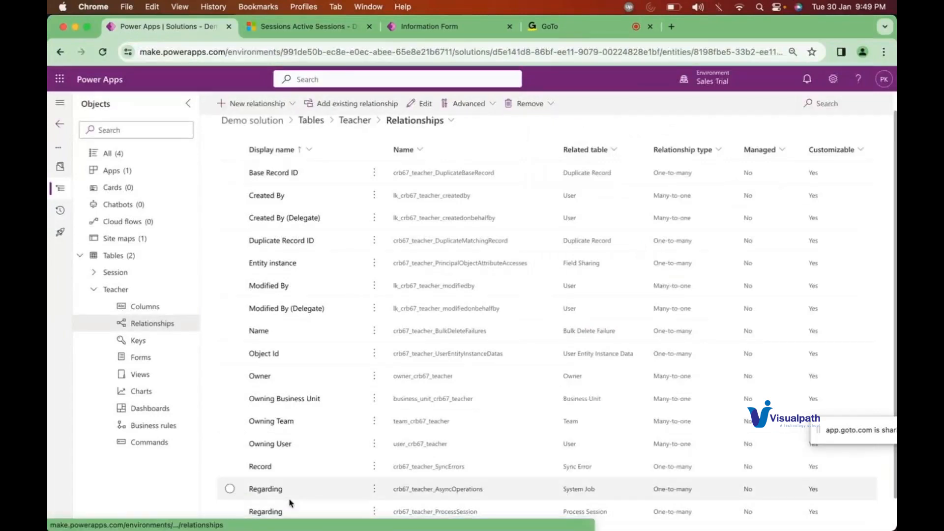
{"action": "scroll", "coordinate": [392, 417], "scroll_direction": "down", "scroll_amount": 2}
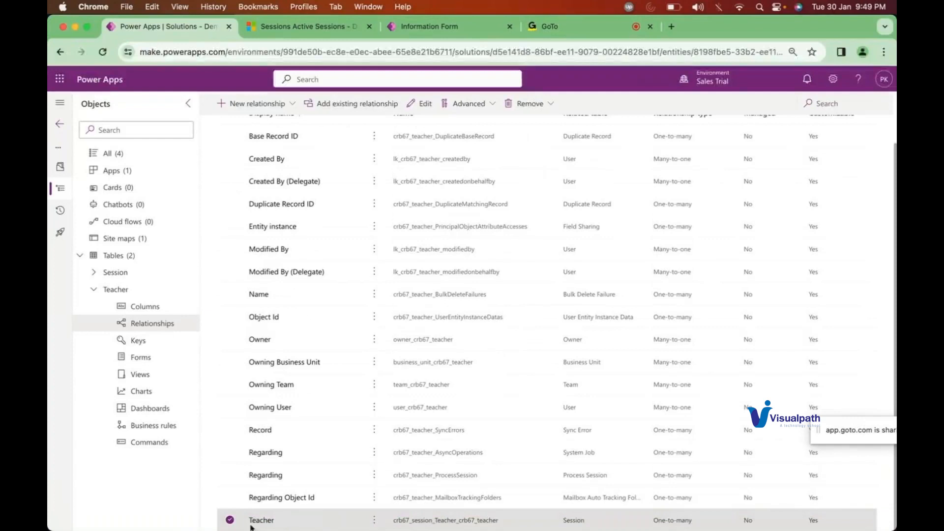
{"action": "left_click", "coordinate": [261, 521]}
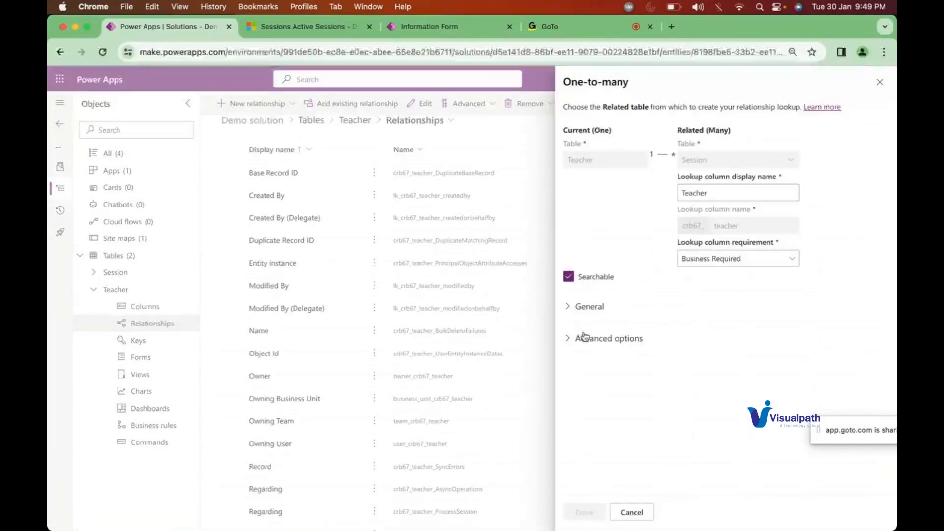
{"action": "left_click", "coordinate": [574, 339]}
{"action": "scroll", "coordinate": [669, 391], "scroll_direction": "down", "scroll_amount": 1}
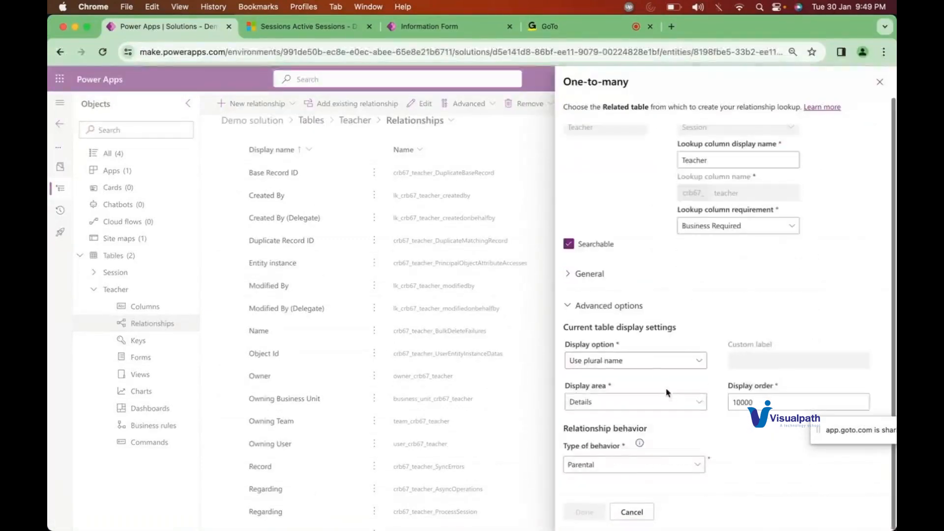
Step: Set the Teacher–Session relationship's type of behavior to Referential and review the available Delete options
{"action": "left_click", "coordinate": [622, 466]}
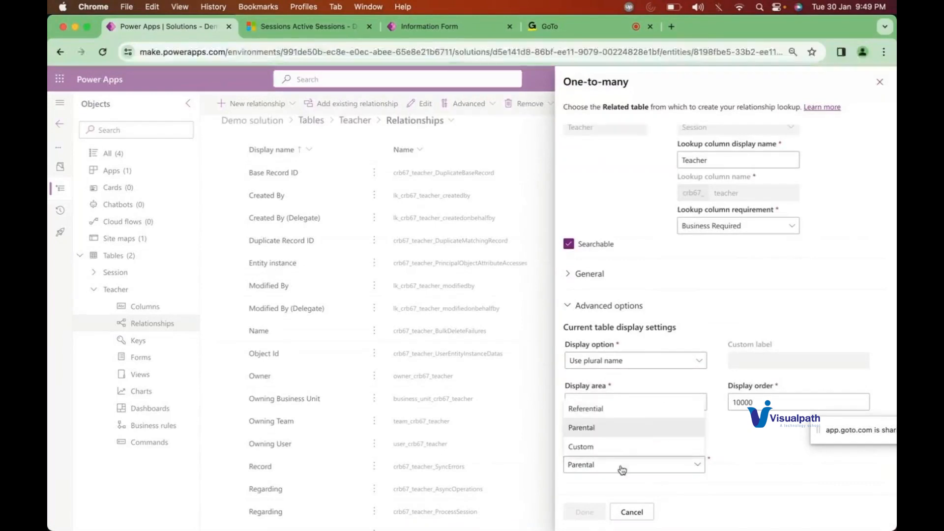
{"action": "left_click", "coordinate": [600, 411]}
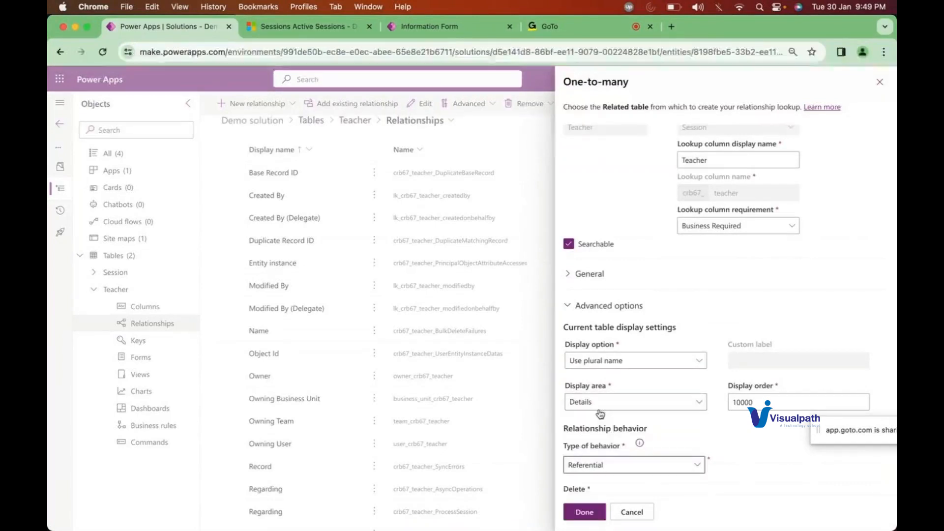
{"action": "scroll", "coordinate": [703, 445], "scroll_direction": "down", "scroll_amount": 1}
{"action": "scroll", "coordinate": [702, 445], "scroll_direction": "down", "scroll_amount": 2}
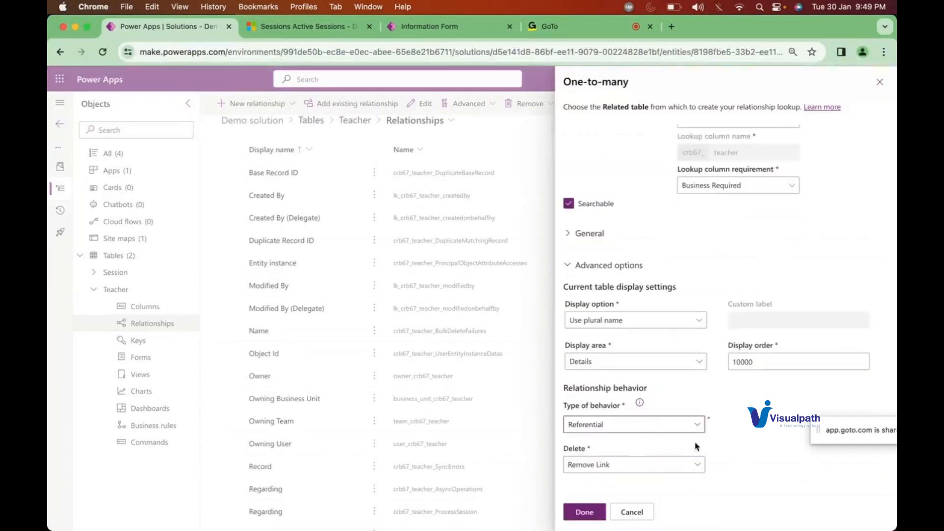
{"action": "left_click", "coordinate": [630, 464]}
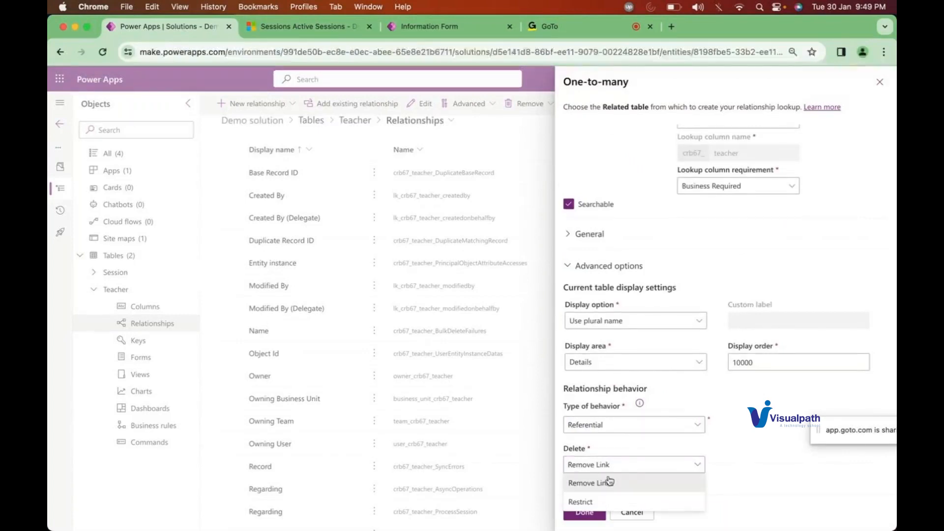
{"action": "left_click", "coordinate": [736, 453]}
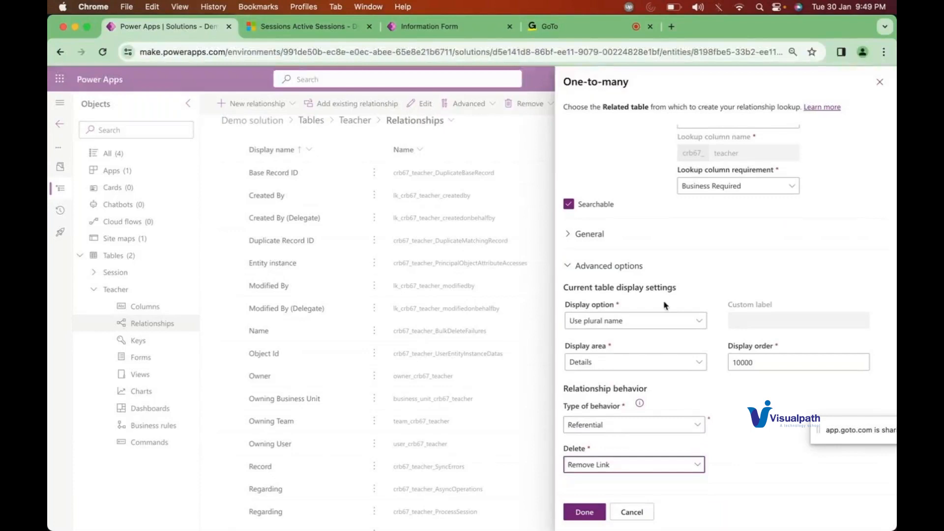
Step: Compare with the session list in Dynamics 365, choose Remove Link as the relationship's Delete behavior, and save the relationship
{"action": "left_click", "coordinate": [307, 29]}
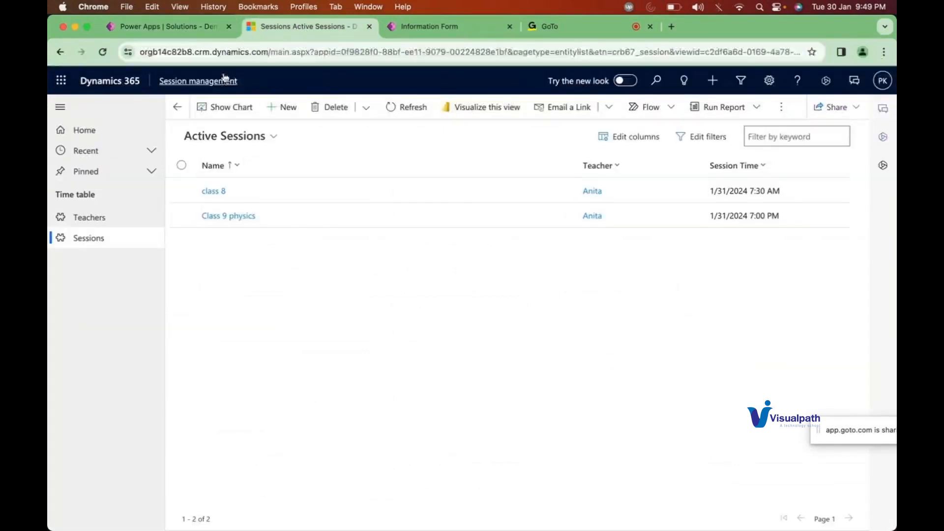
{"action": "left_click", "coordinate": [209, 36]}
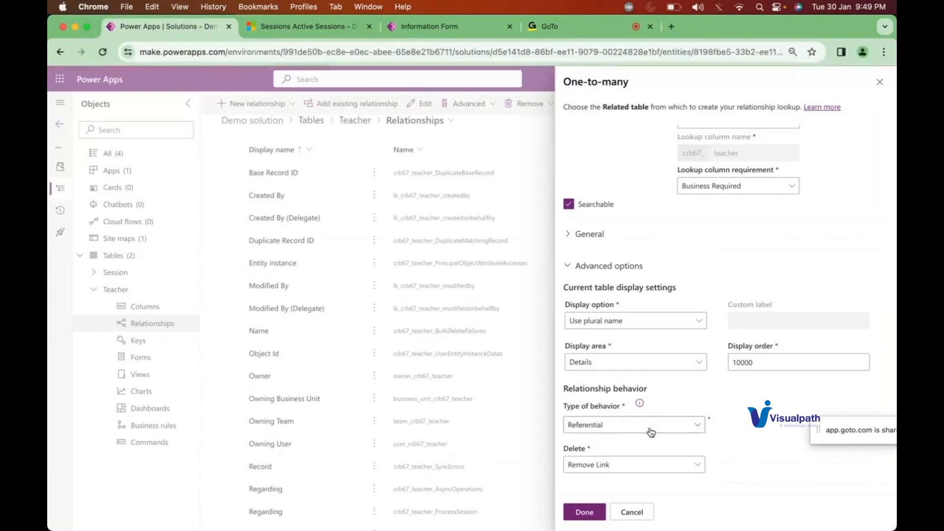
{"action": "left_click", "coordinate": [630, 466]}
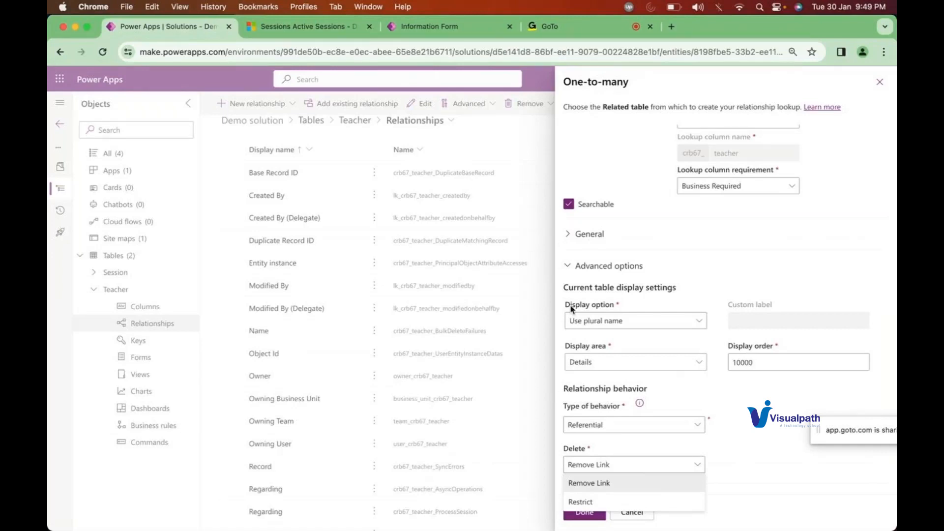
{"action": "left_click", "coordinate": [589, 485]}
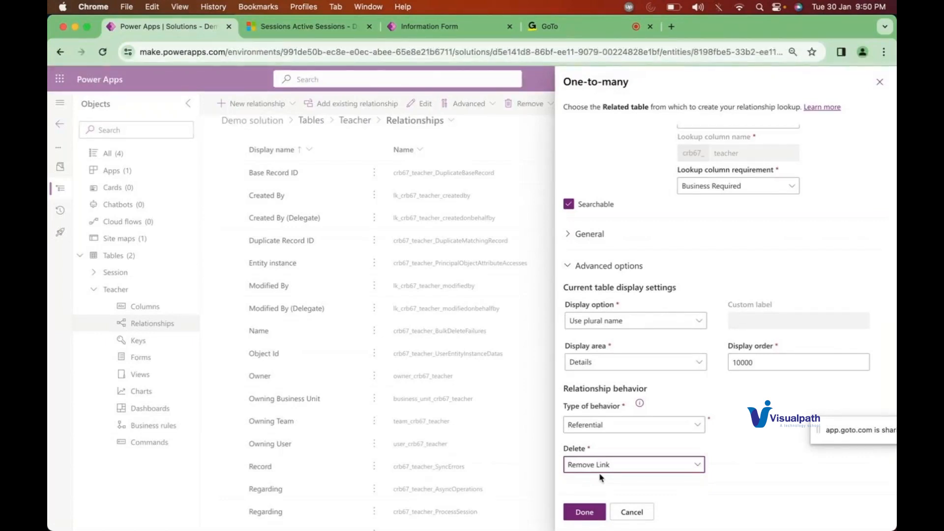
{"action": "left_click", "coordinate": [585, 512]}
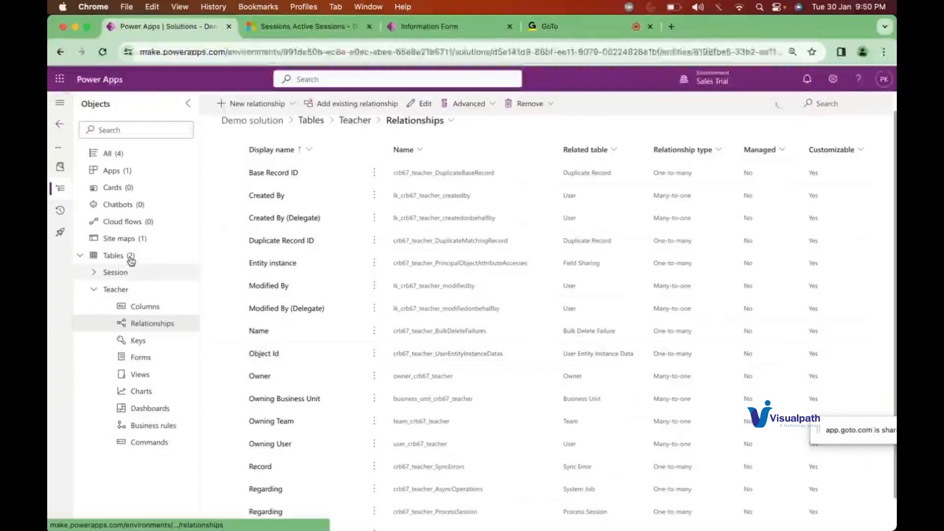
Step: Publish the Teacher table from the Demo solution's table list
{"action": "left_click", "coordinate": [131, 258]}
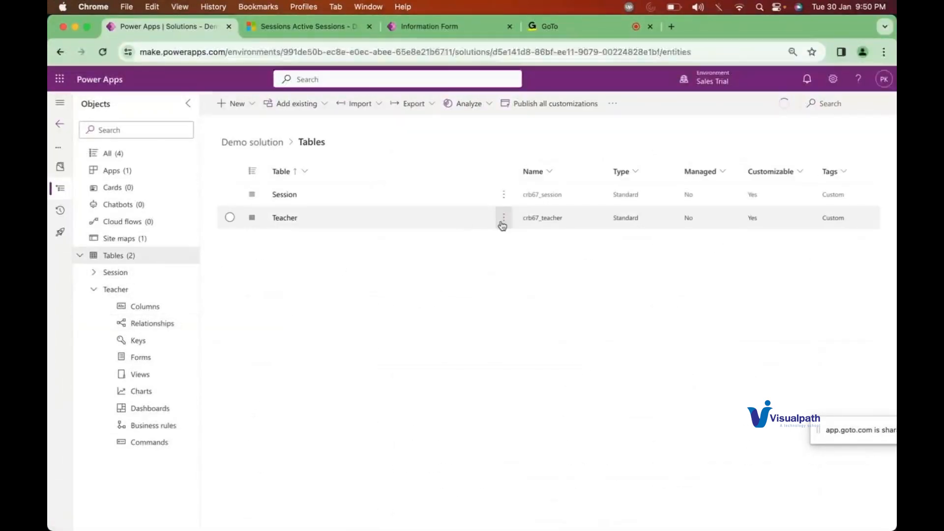
{"action": "left_click", "coordinate": [502, 222]}
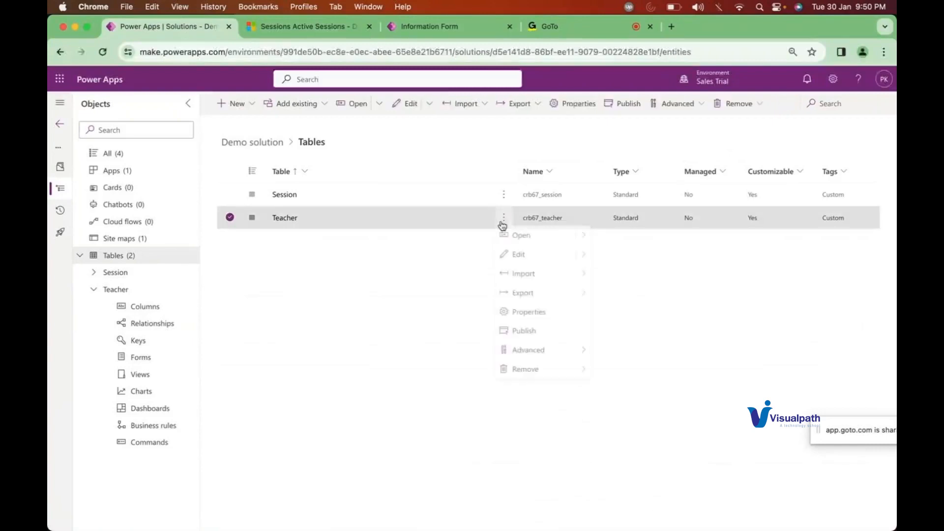
{"action": "left_click", "coordinate": [514, 336]}
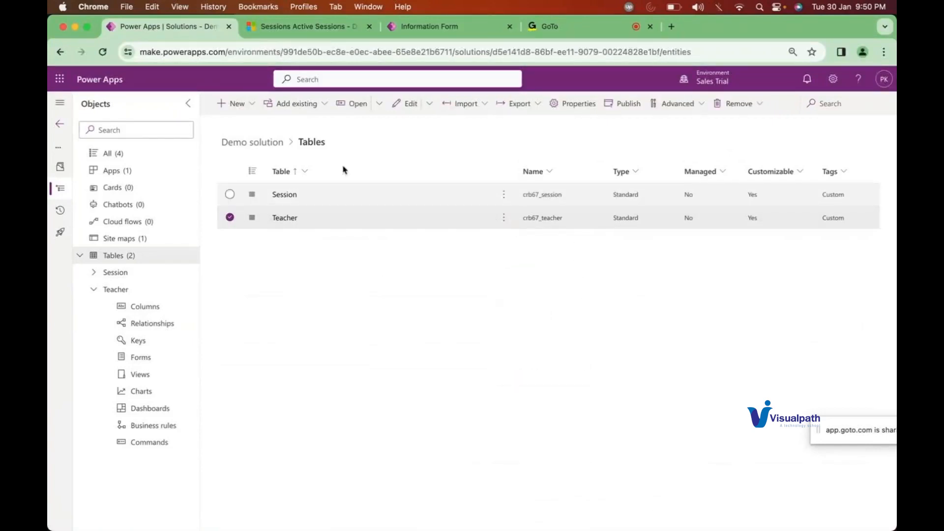
Step: Switch to Dynamics 365, create a new teacher record with the teacher's name filled in, and save it
{"action": "left_click", "coordinate": [310, 28]}
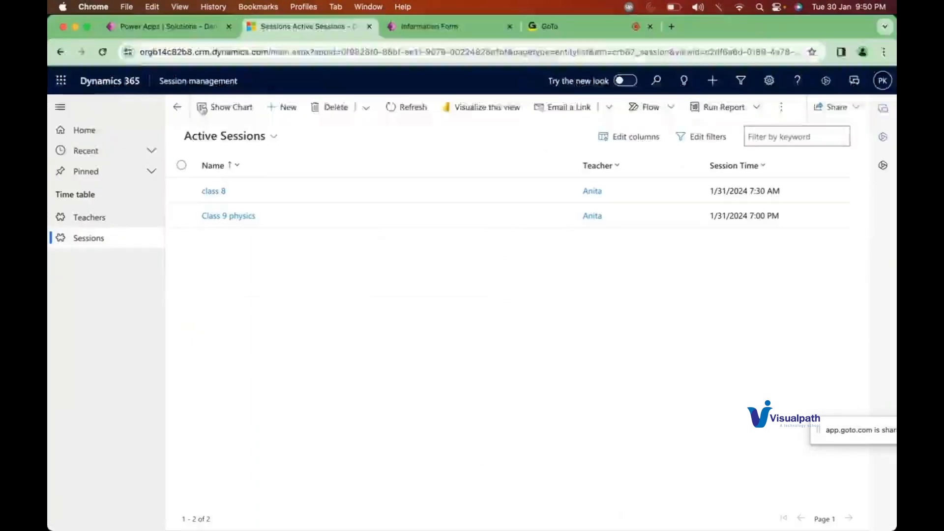
{"action": "left_click", "coordinate": [92, 218]}
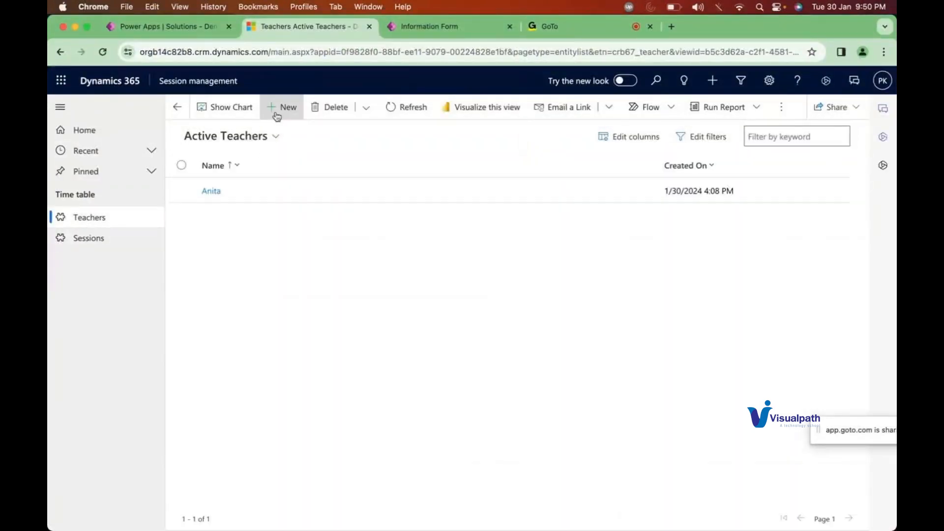
{"action": "left_click", "coordinate": [277, 115]}
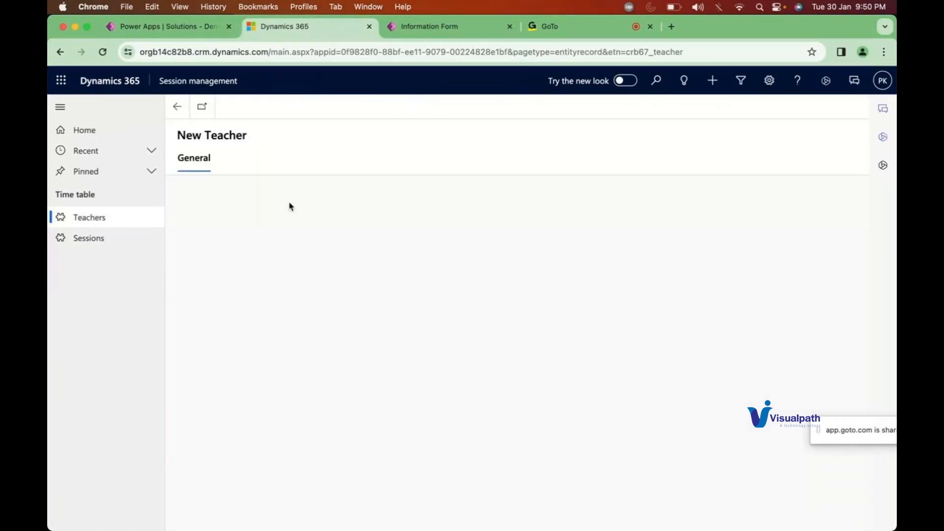
{"action": "left_click", "coordinate": [312, 202]}
{"action": "type", "text": "John"}
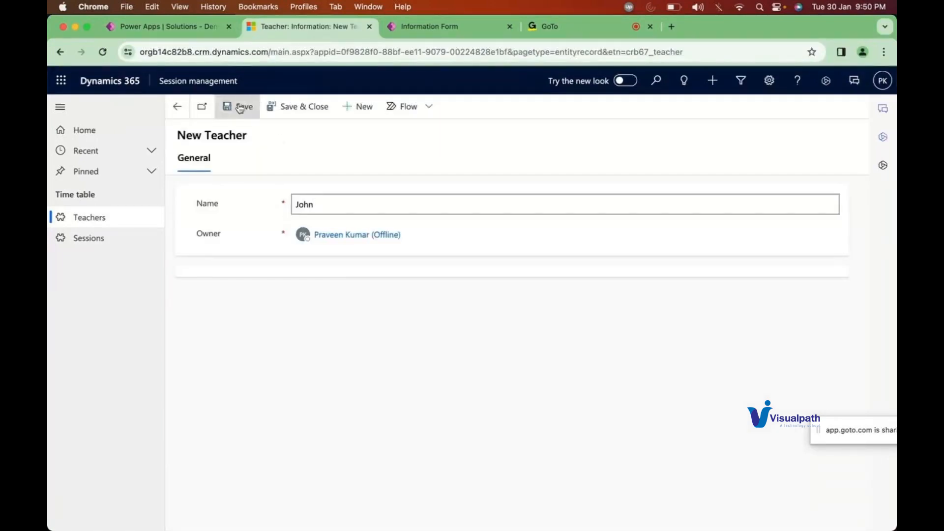
{"action": "left_click", "coordinate": [239, 107]}
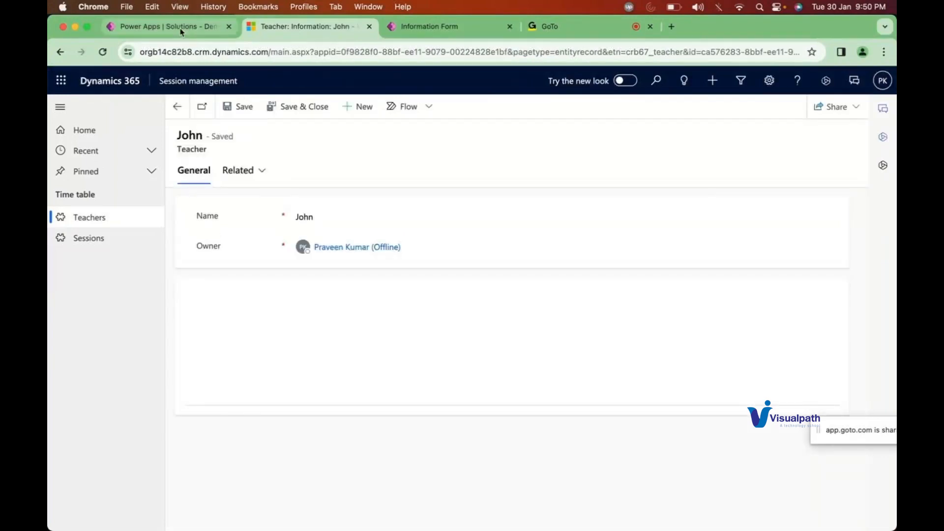
{"action": "left_click", "coordinate": [180, 31]}
{"action": "left_click", "coordinate": [288, 28]}
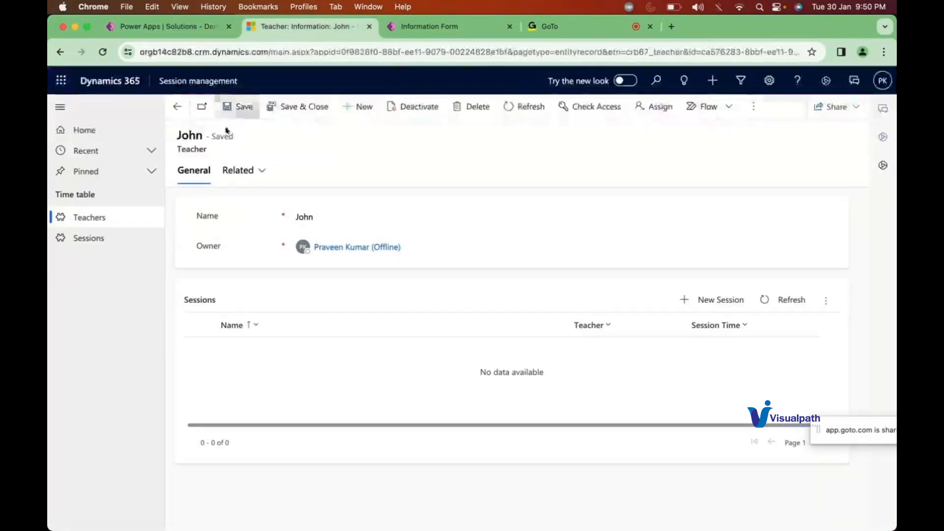
Step: Check which teacher is assigned in the Active Sessions list, and open that teacher's record
{"action": "left_click", "coordinate": [89, 239]}
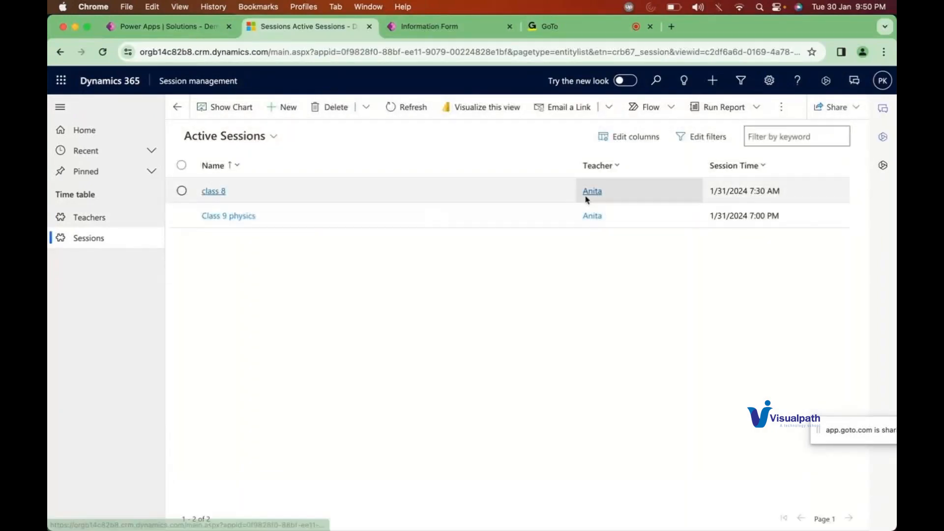
{"action": "left_click", "coordinate": [111, 219]}
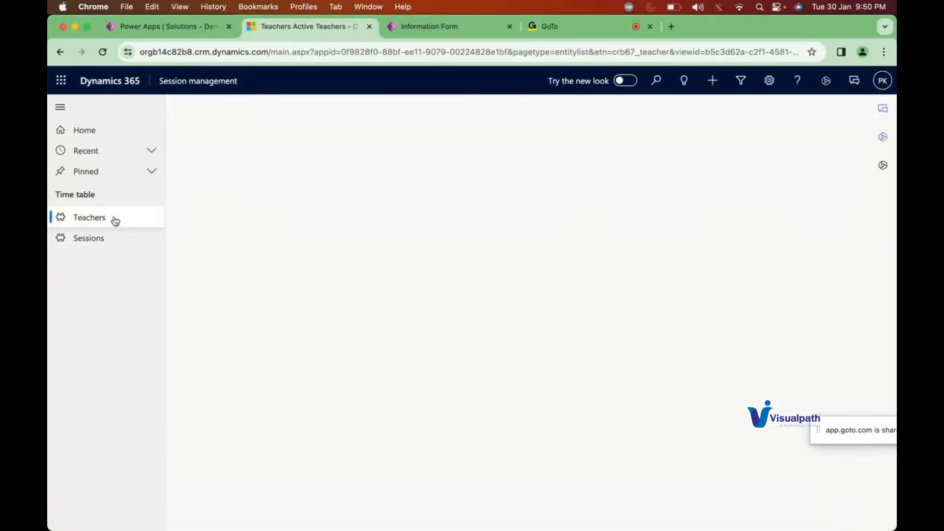
{"action": "left_click", "coordinate": [255, 188]}
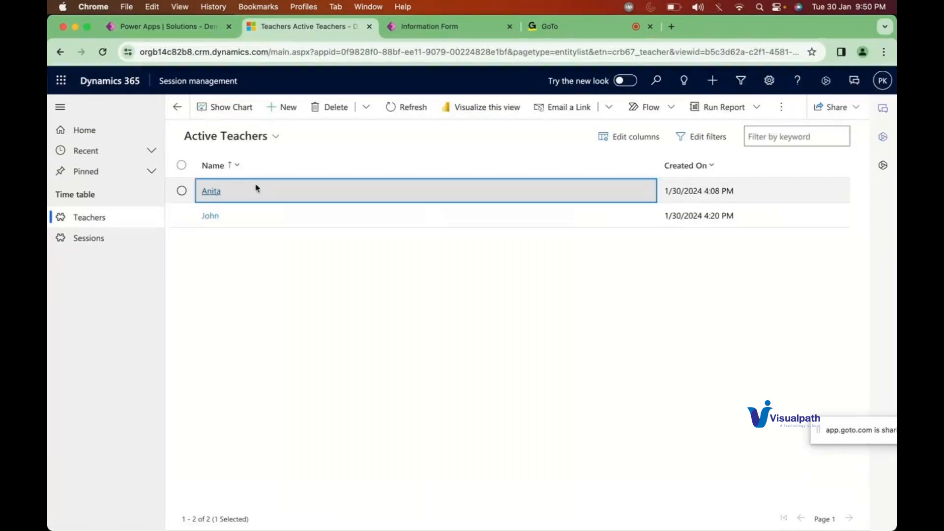
{"action": "double_click", "coordinate": [256, 189]}
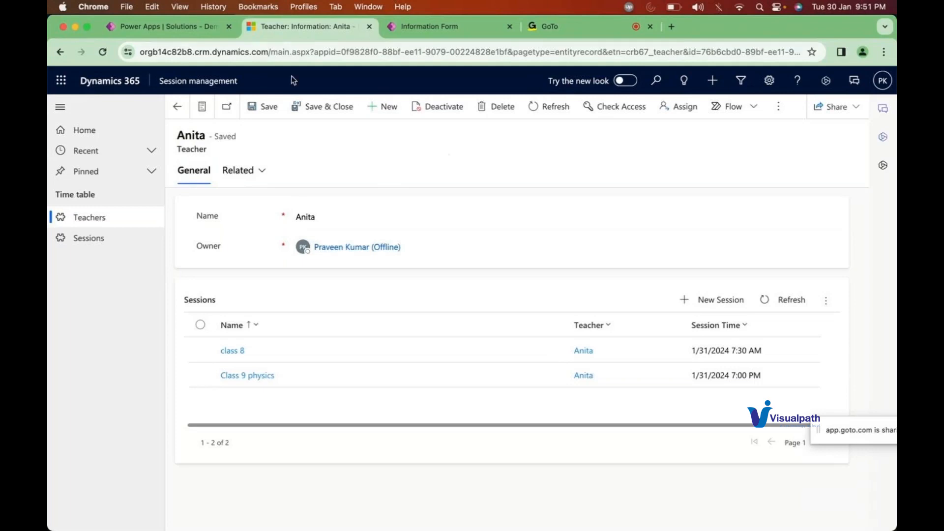
Step: Delete the teacher record linked to both sessions and check the Teacher column in the Active Sessions list
{"action": "left_click", "coordinate": [217, 33]}
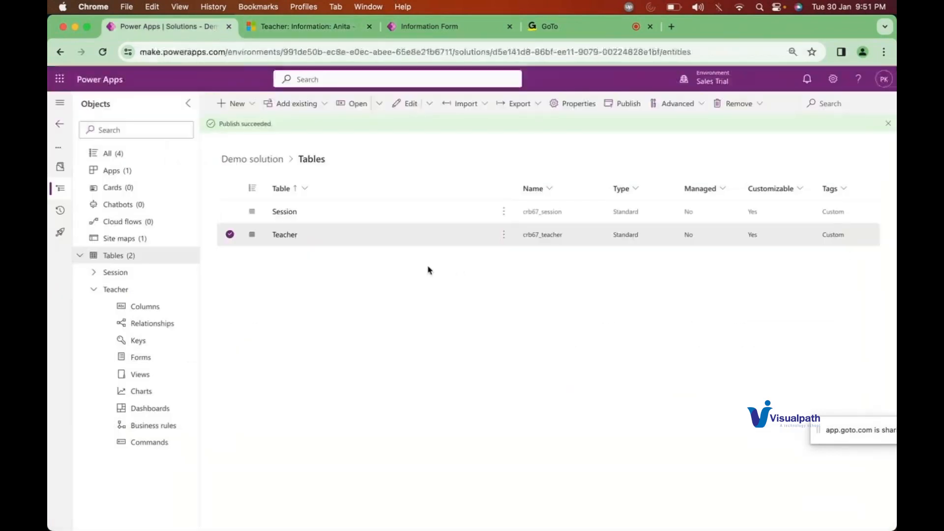
{"action": "left_click", "coordinate": [324, 30]}
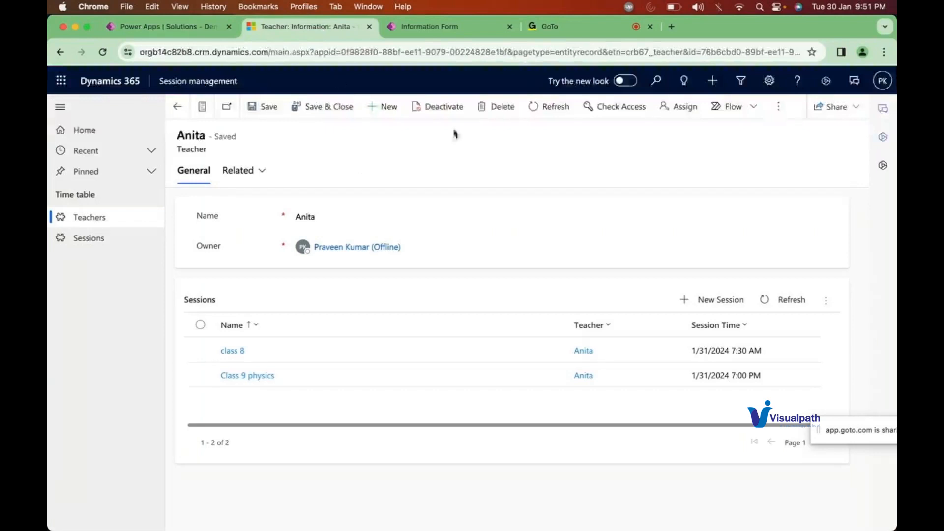
{"action": "left_click", "coordinate": [496, 116]}
{"action": "left_click", "coordinate": [494, 355]}
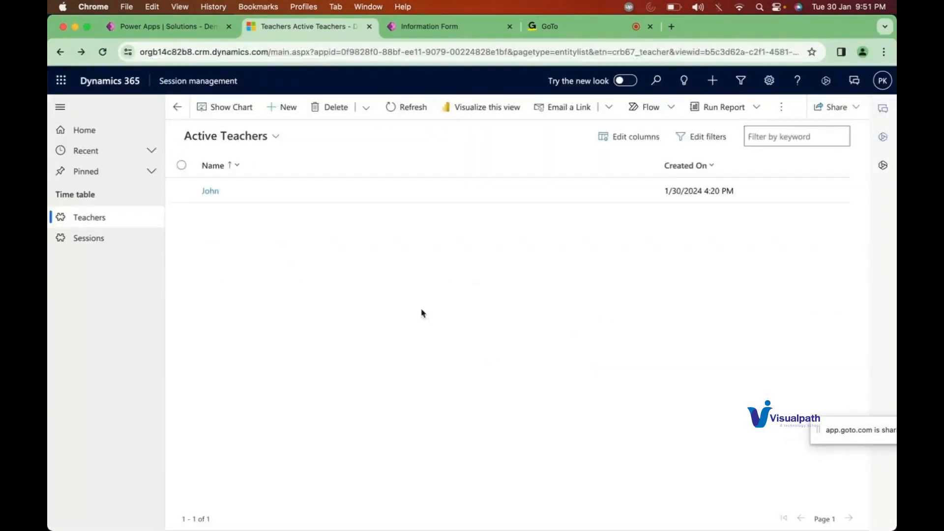
{"action": "left_click", "coordinate": [101, 242]}
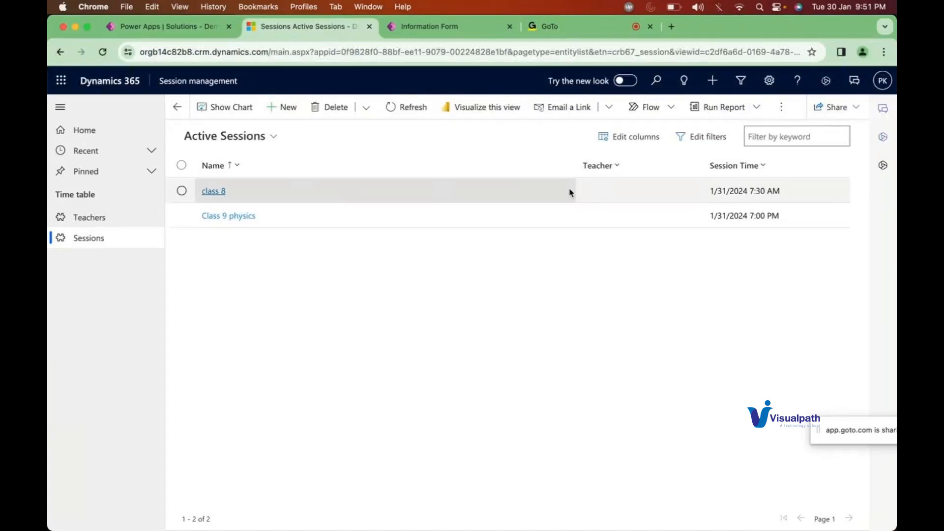
Step: Assign the remaining teacher to the class 8 session, then save and close it
{"action": "double_click", "coordinate": [533, 192]}
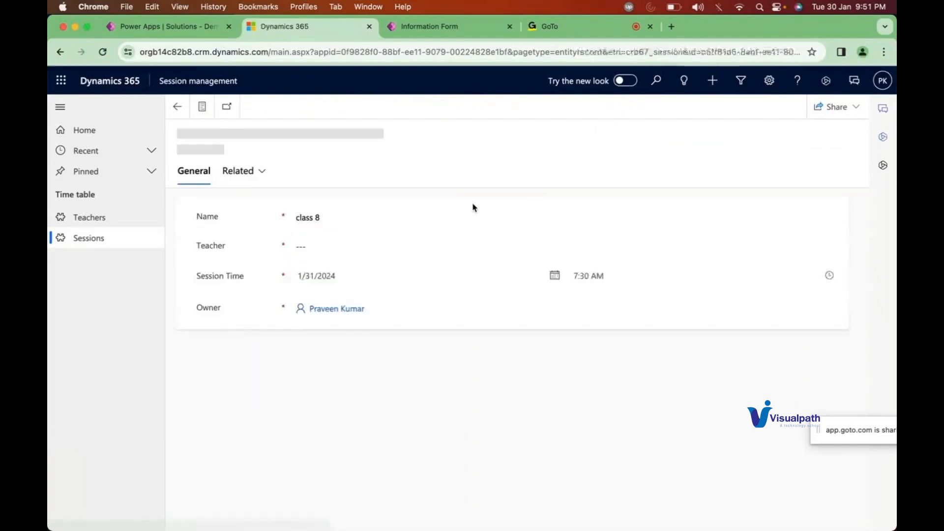
{"action": "left_click", "coordinate": [332, 249]}
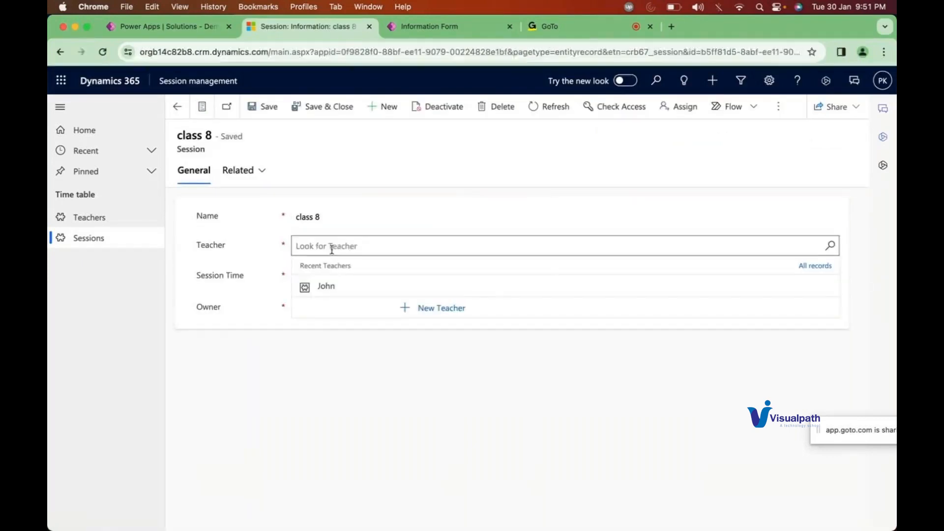
{"action": "left_click", "coordinate": [336, 285]}
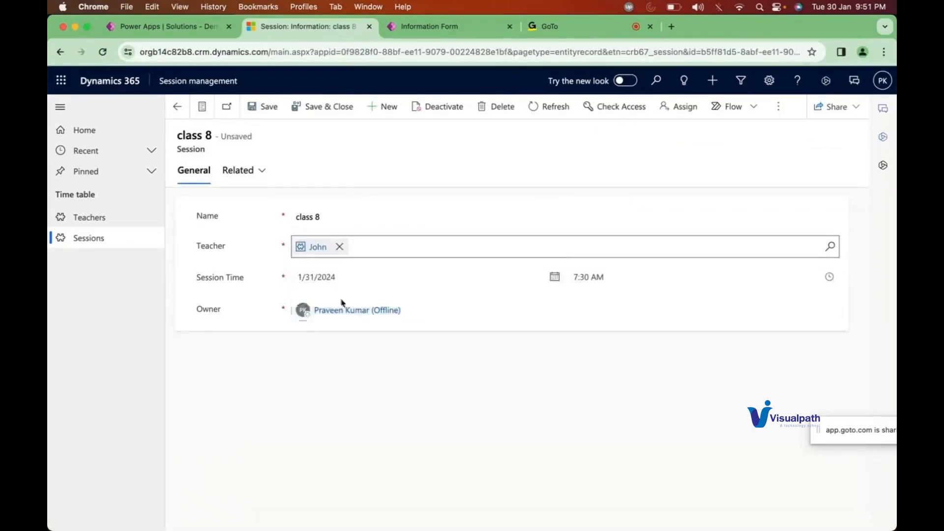
{"action": "left_click", "coordinate": [333, 107]}
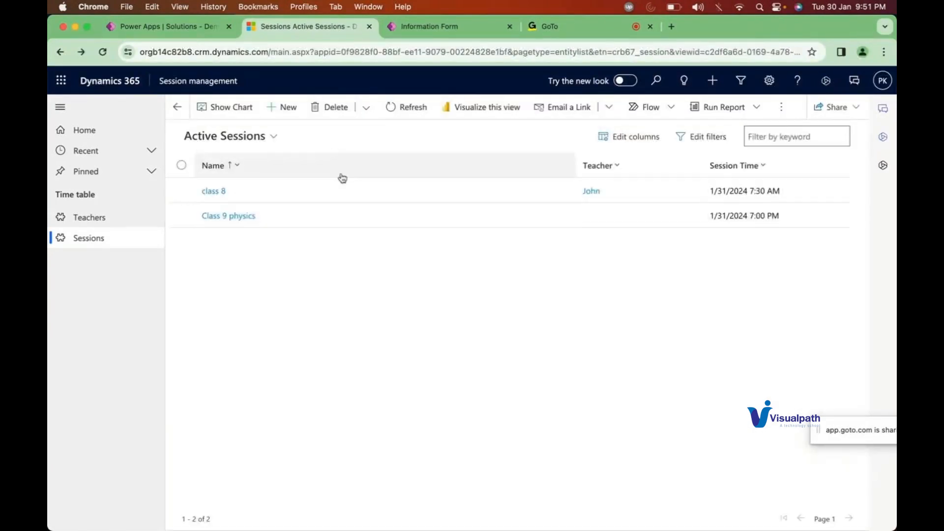
Step: Assign the remaining teacher to the Class 9 physics session, then save and close it
{"action": "left_click", "coordinate": [238, 216]}
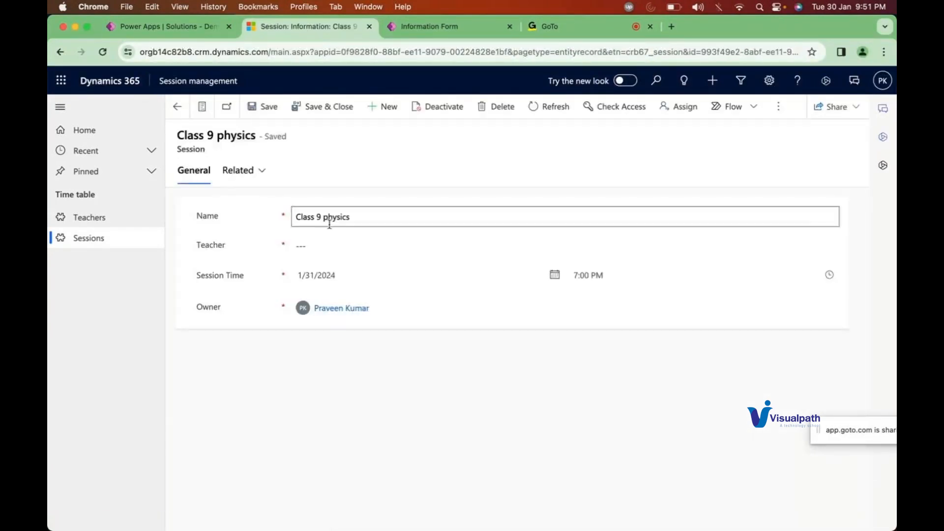
{"action": "left_click", "coordinate": [327, 241]}
{"action": "left_click", "coordinate": [326, 294]}
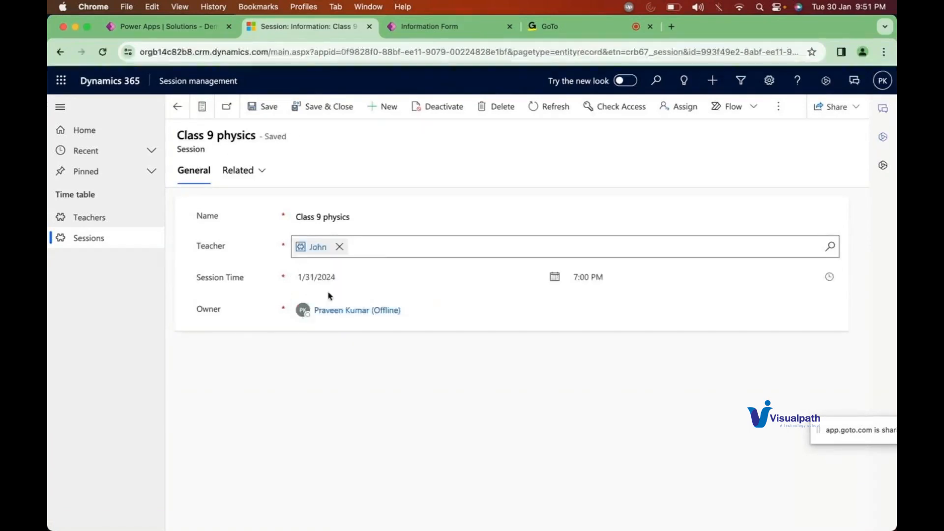
{"action": "left_click", "coordinate": [330, 112]}
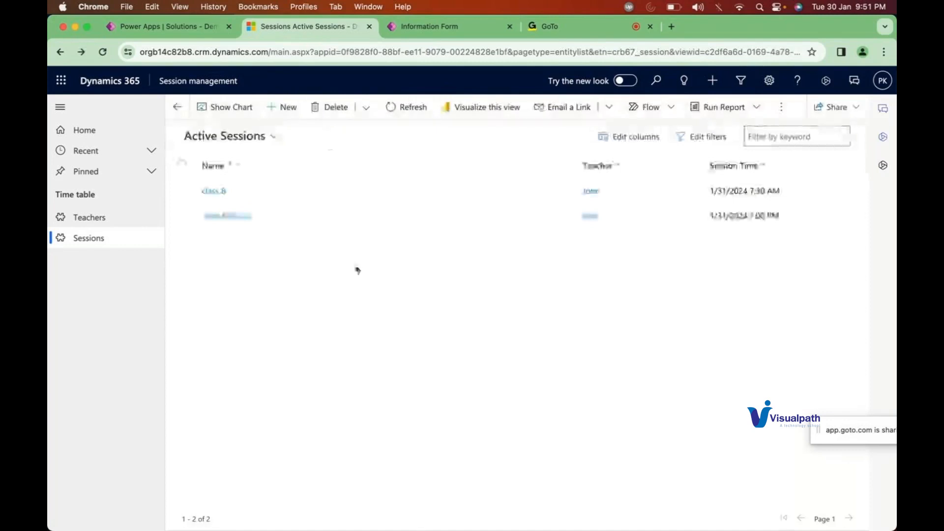
Step: Switch to Power Apps and open the Teacher table's one-to-many relationship with Session, showing its advanced options
{"action": "left_click", "coordinate": [198, 29]}
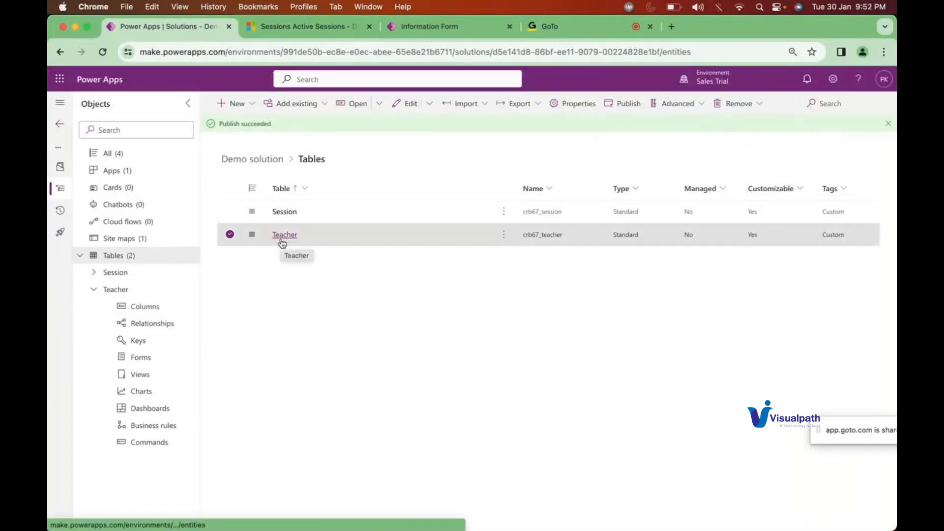
{"action": "left_click", "coordinate": [156, 325]}
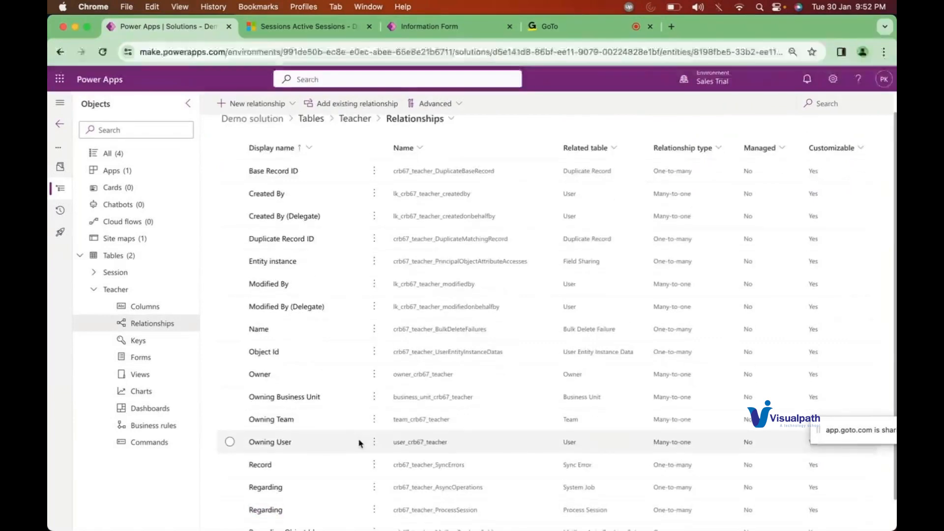
{"action": "scroll", "coordinate": [359, 442], "scroll_direction": "down", "scroll_amount": 2}
{"action": "left_click", "coordinate": [261, 520]}
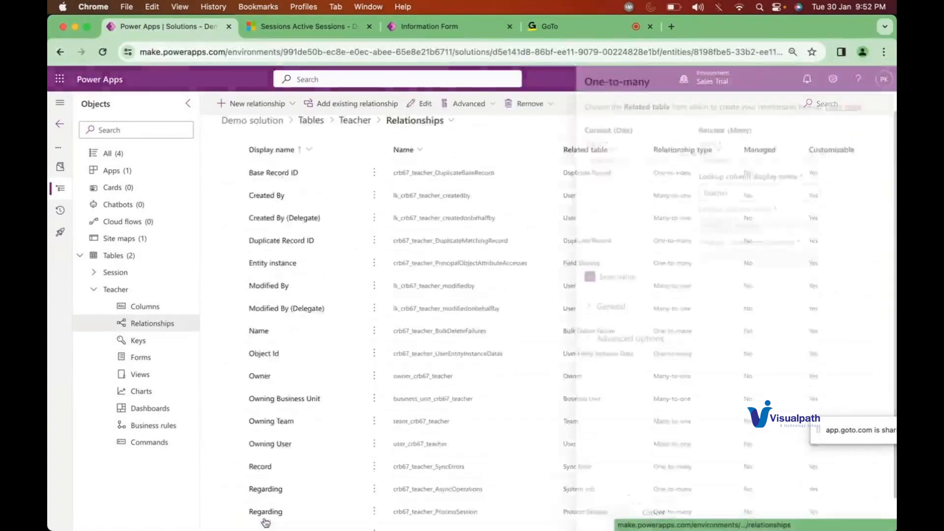
{"action": "left_click", "coordinate": [570, 342]}
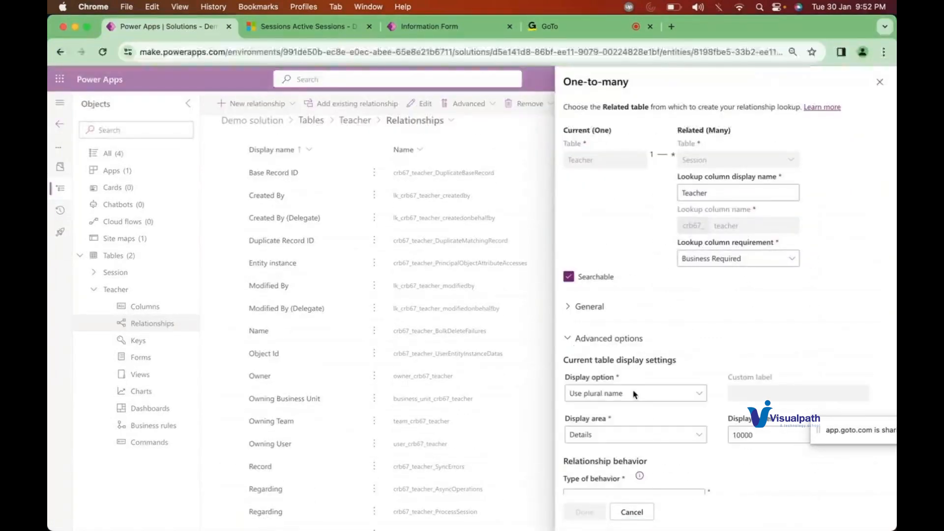
Step: Set the Teacher–Session relationship's Delete behavior to Restrict, review the sessions in Dynamics 365, and save the relationship
{"action": "scroll", "coordinate": [646, 429], "scroll_direction": "down", "scroll_amount": 1}
{"action": "scroll", "coordinate": [647, 429], "scroll_direction": "down", "scroll_amount": 1}
{"action": "left_click", "coordinate": [619, 464]}
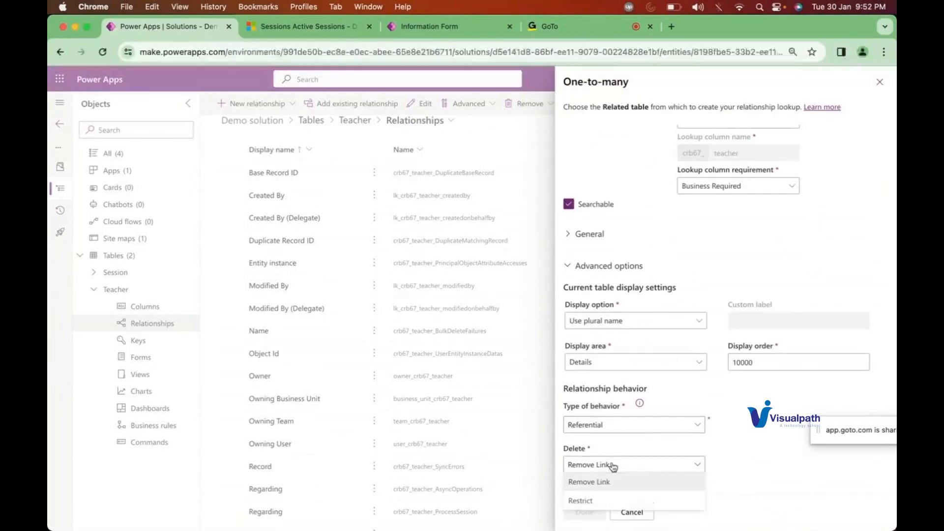
{"action": "left_click", "coordinate": [589, 503]}
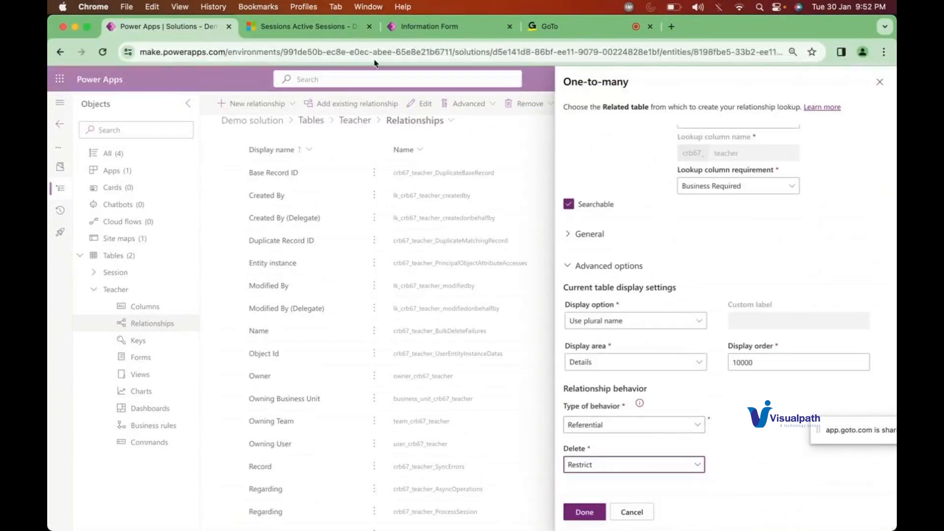
{"action": "left_click", "coordinate": [333, 30]}
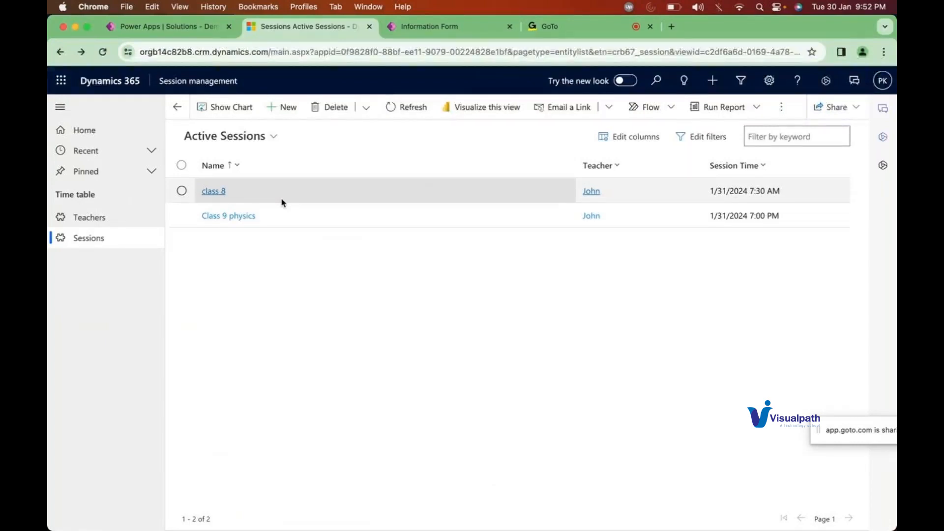
{"action": "left_click", "coordinate": [204, 32]}
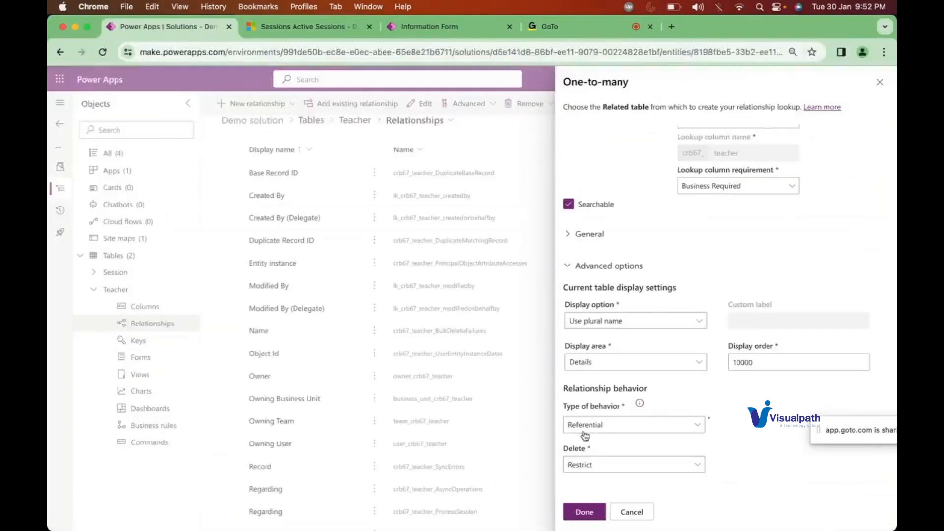
{"action": "left_click", "coordinate": [585, 513]}
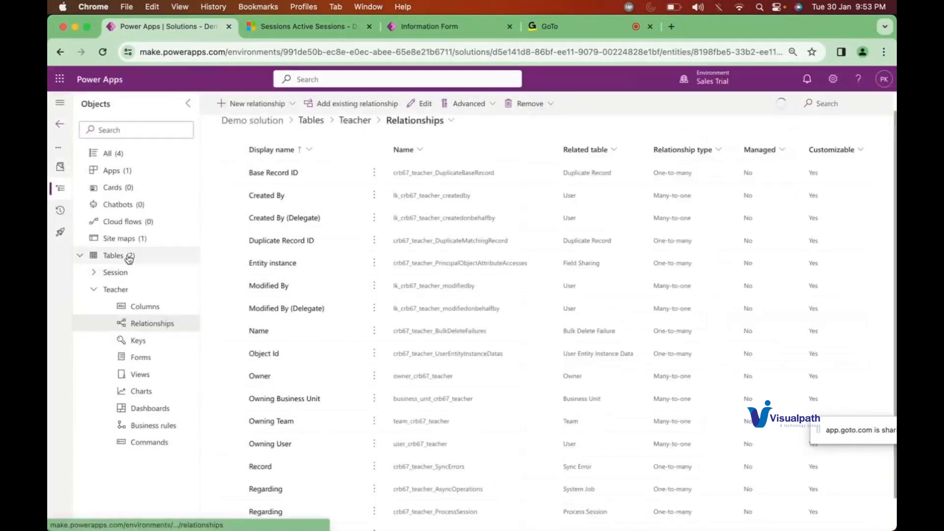
Step: Publish the Teacher table from the Demo solution's tables
{"action": "left_click", "coordinate": [131, 256]}
{"action": "left_click", "coordinate": [503, 218]}
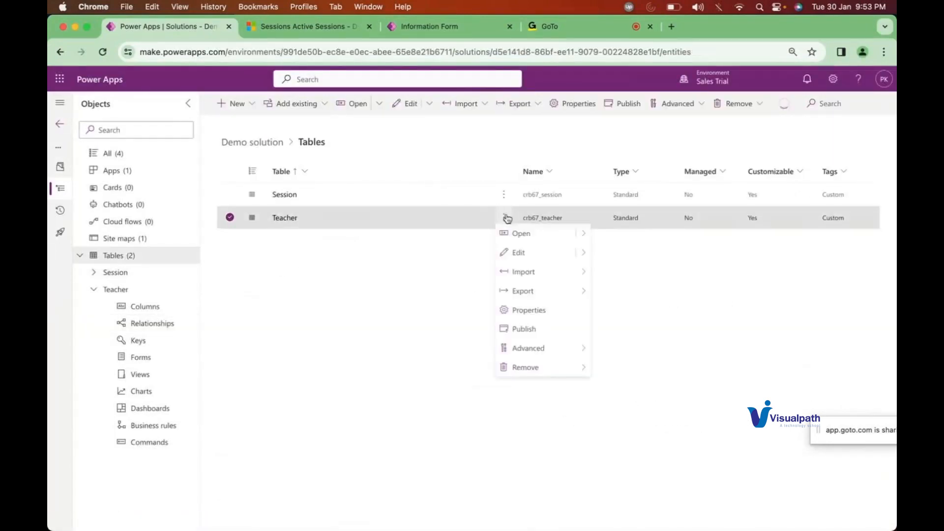
{"action": "left_click", "coordinate": [517, 335]}
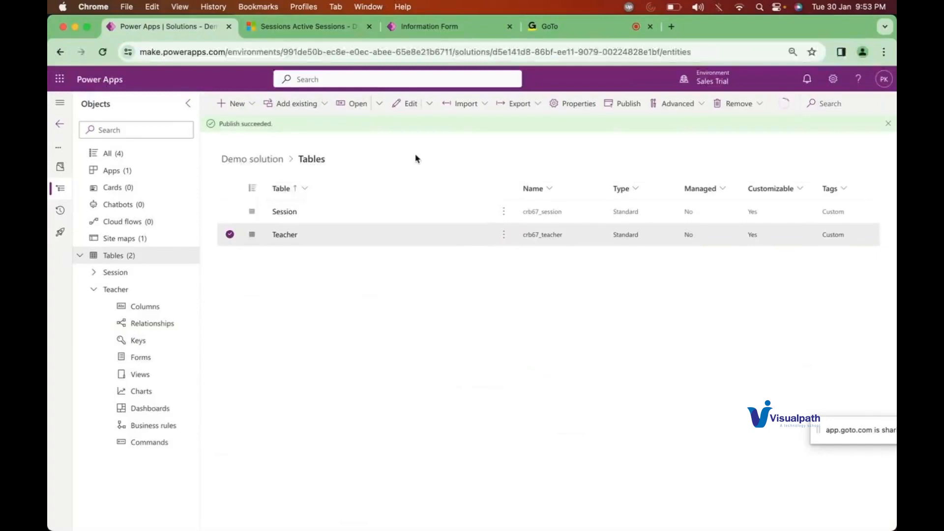
Step: Switch to Dynamics 365, reload the app, and open the record of the teacher assigned to both sessions
{"action": "left_click", "coordinate": [319, 36]}
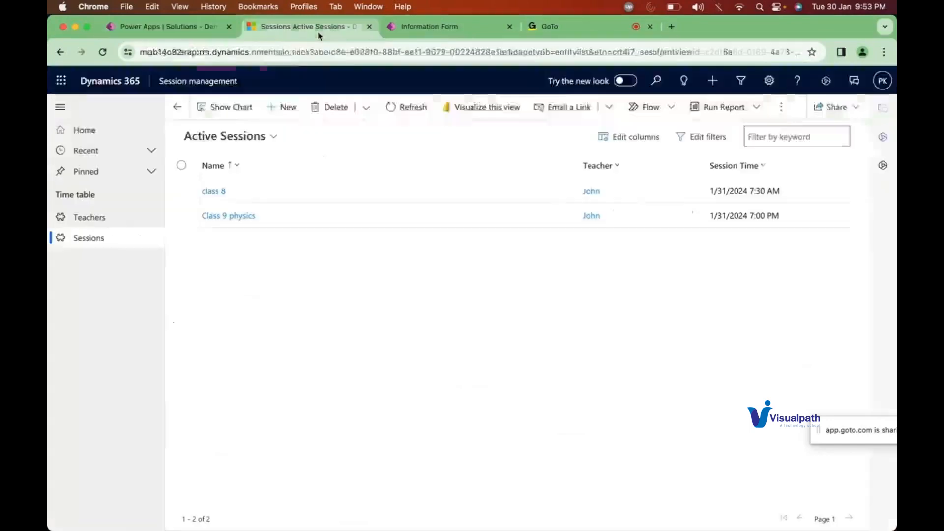
{"action": "left_click", "coordinate": [105, 56]}
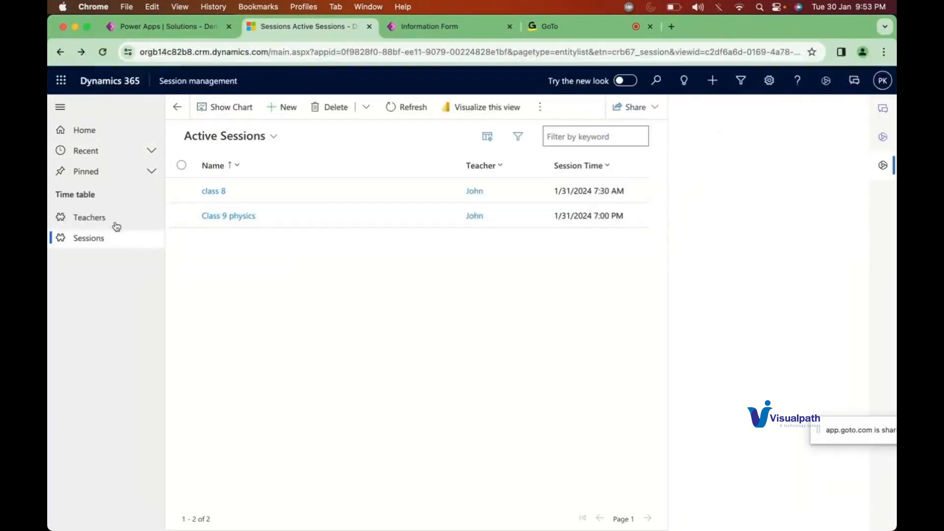
{"action": "left_click", "coordinate": [103, 221]}
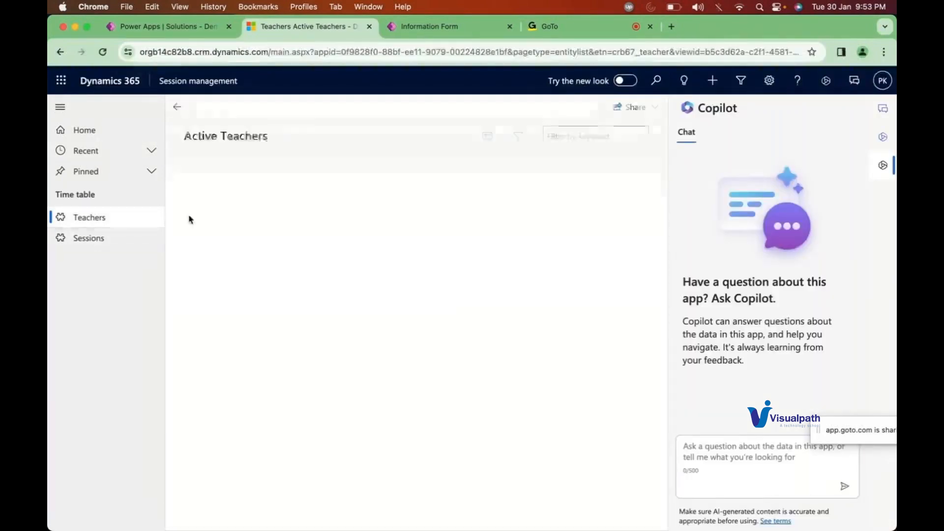
{"action": "left_click", "coordinate": [206, 196]}
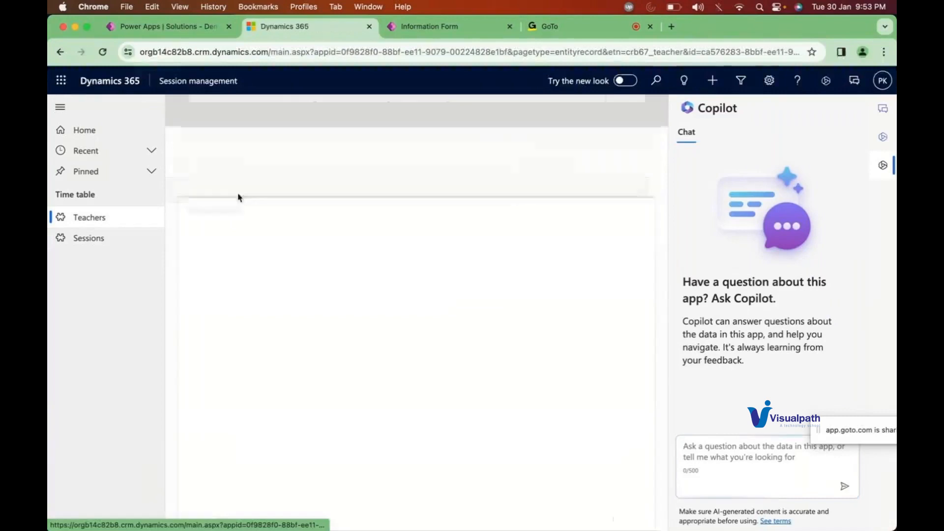
{"action": "left_click", "coordinate": [882, 112]}
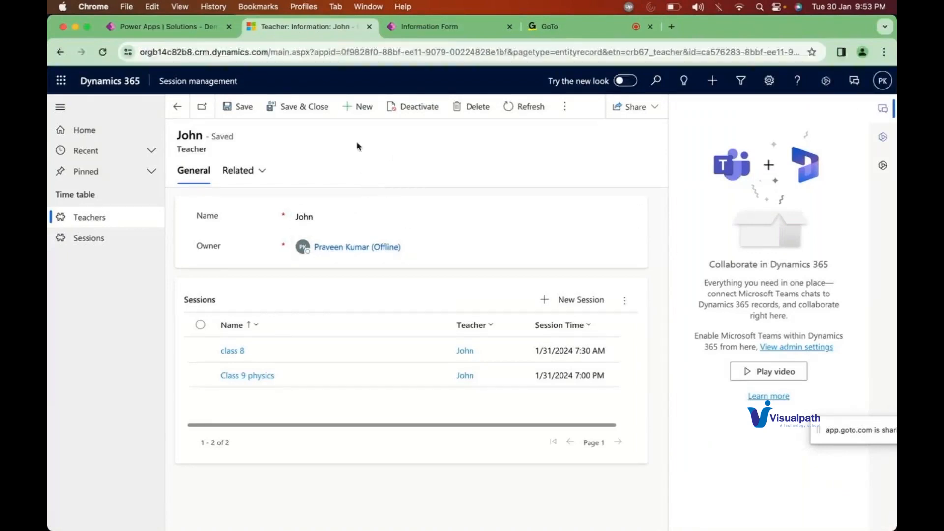
Step: Try to delete the open teacher record while its sessions are still linked
{"action": "left_click", "coordinate": [470, 118]}
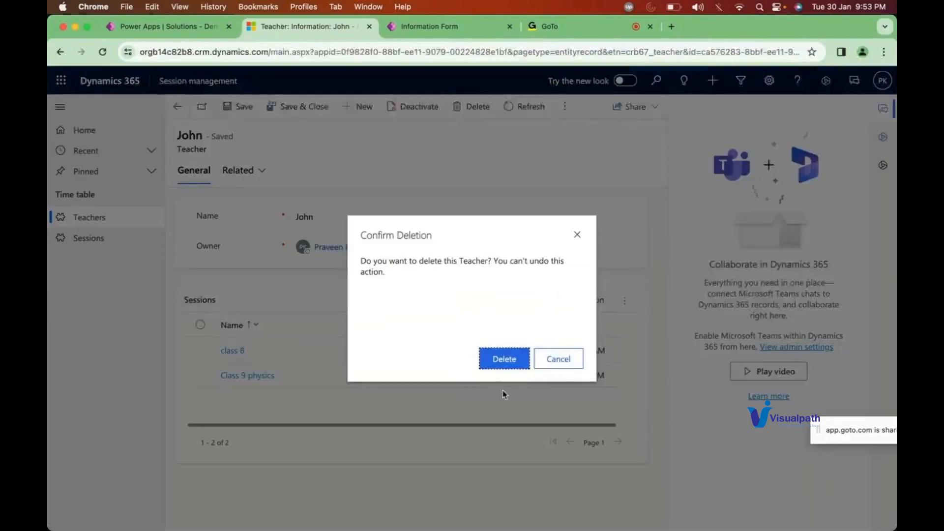
{"action": "left_click", "coordinate": [507, 359]}
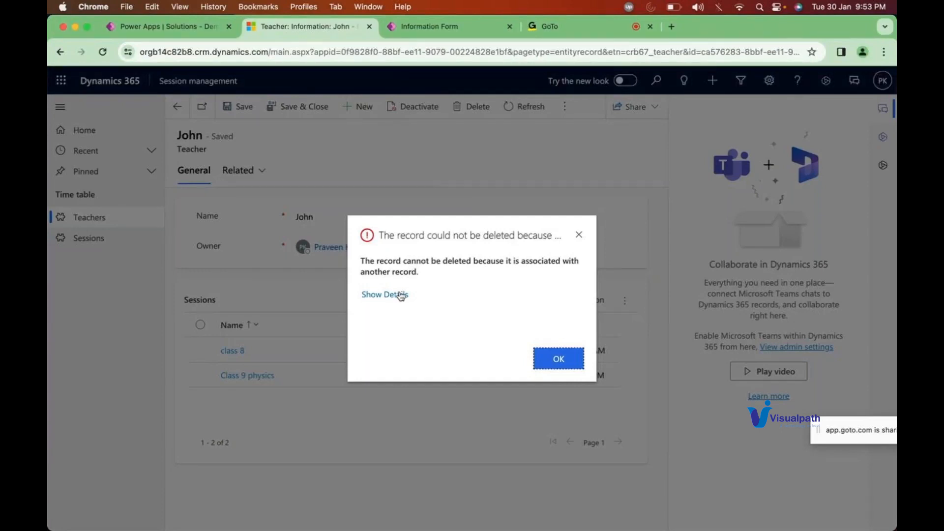
{"action": "left_click", "coordinate": [558, 359]}
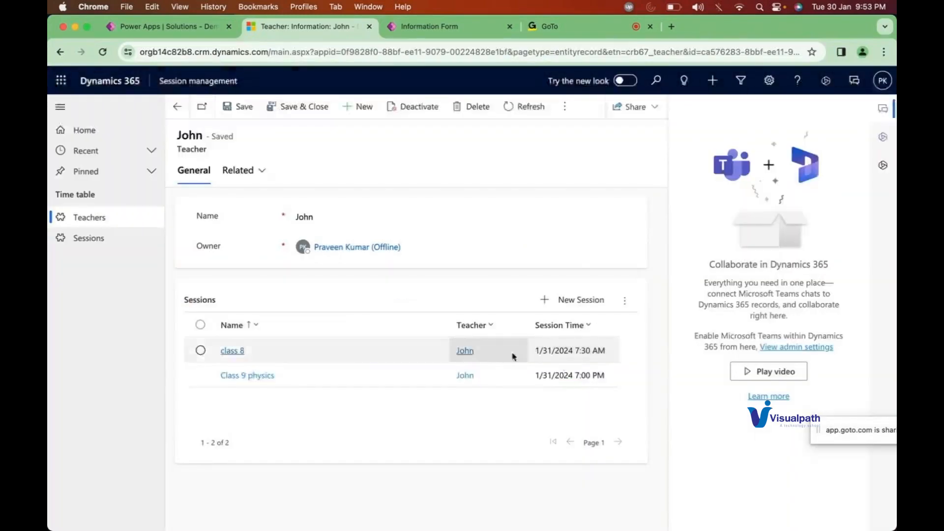
Step: Delete both sessions linked to the open teacher record from its Sessions list
{"action": "left_click", "coordinate": [201, 351]}
{"action": "left_click", "coordinate": [200, 376]}
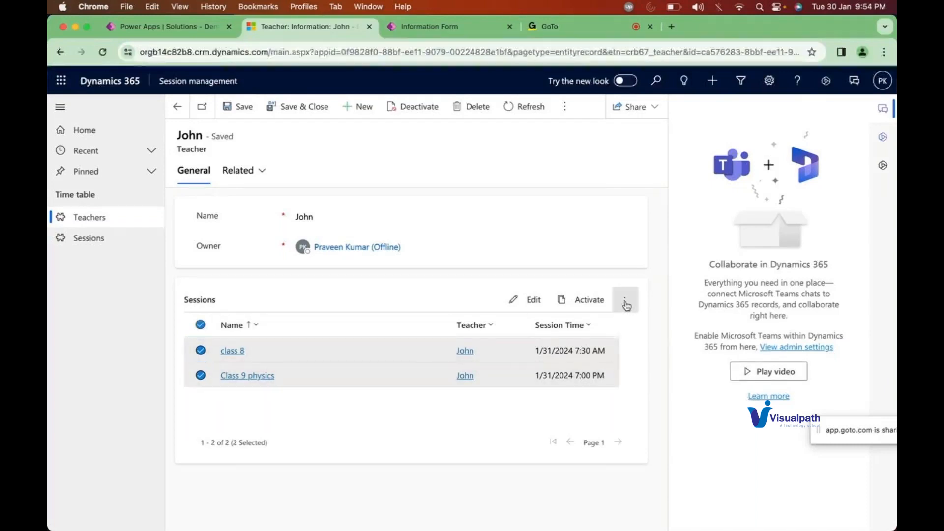
{"action": "left_click", "coordinate": [624, 300]}
{"action": "left_click", "coordinate": [658, 352]}
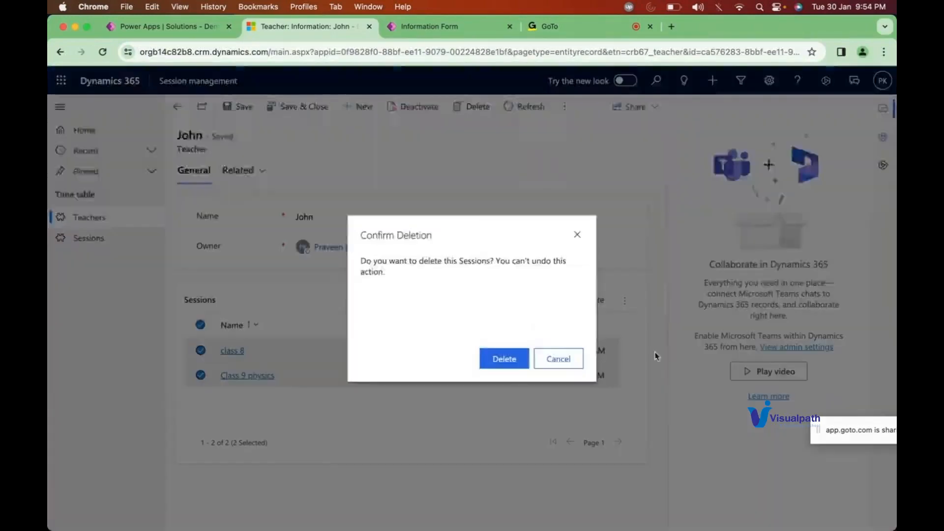
{"action": "left_click", "coordinate": [505, 358]}
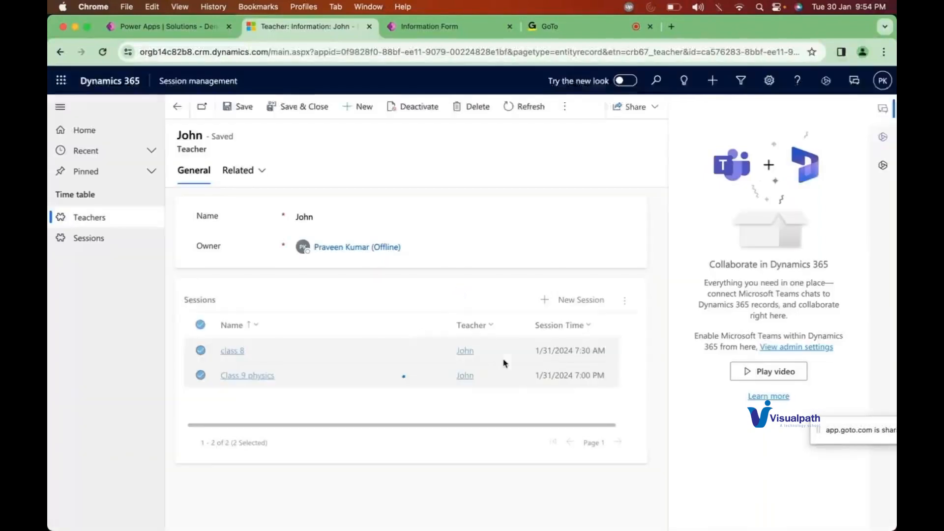
Step: Close the Teams side pane and delete the open teacher record
{"action": "left_click", "coordinate": [882, 109]}
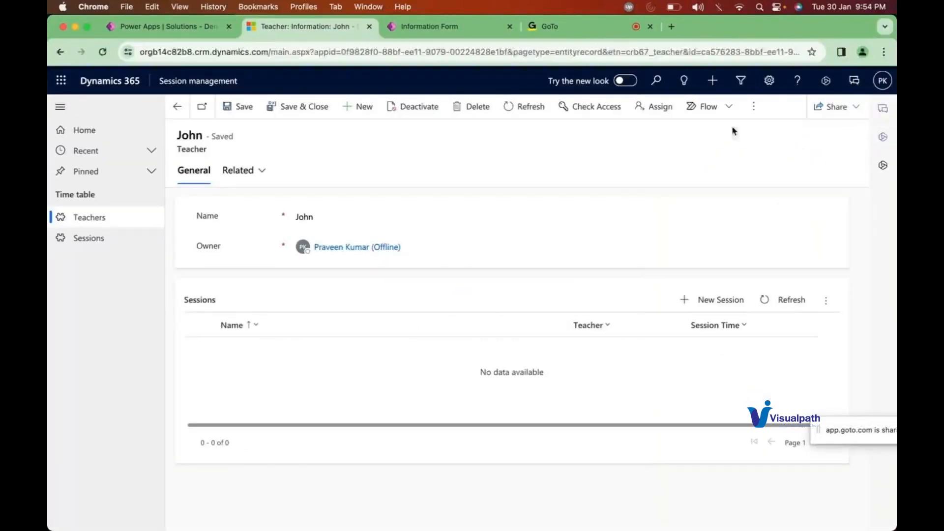
{"action": "left_click", "coordinate": [476, 112]}
{"action": "left_click", "coordinate": [507, 362]}
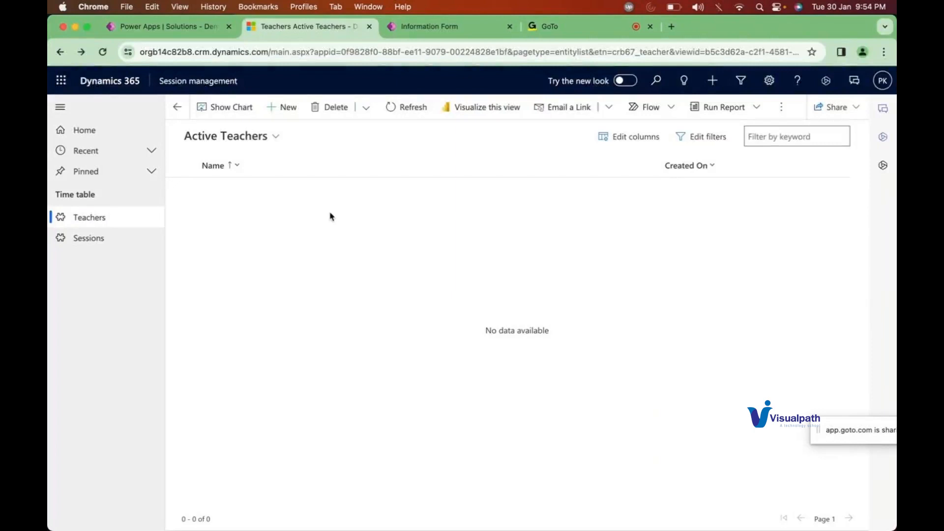
Step: Switch to Power Apps and open the advanced options of the Teacher table's one-to-many relationship with Session
{"action": "left_click", "coordinate": [195, 35]}
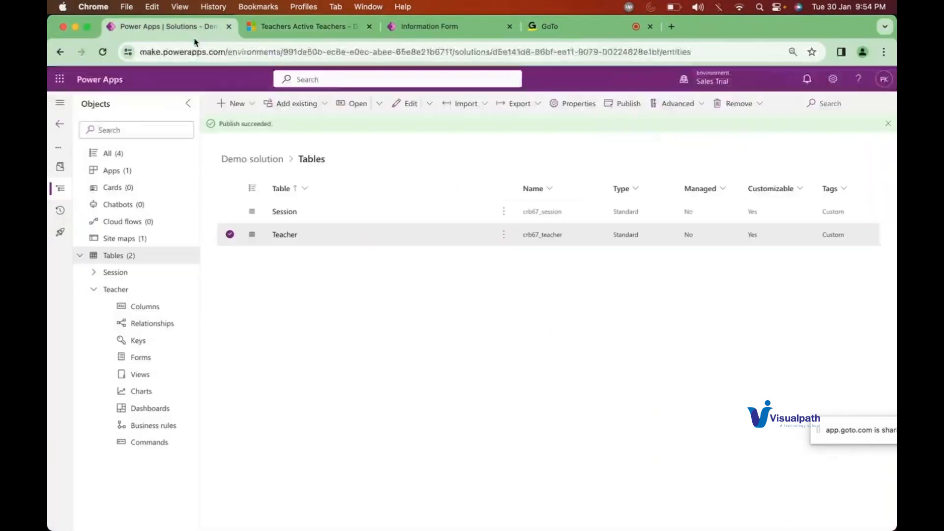
{"action": "left_click", "coordinate": [285, 235]}
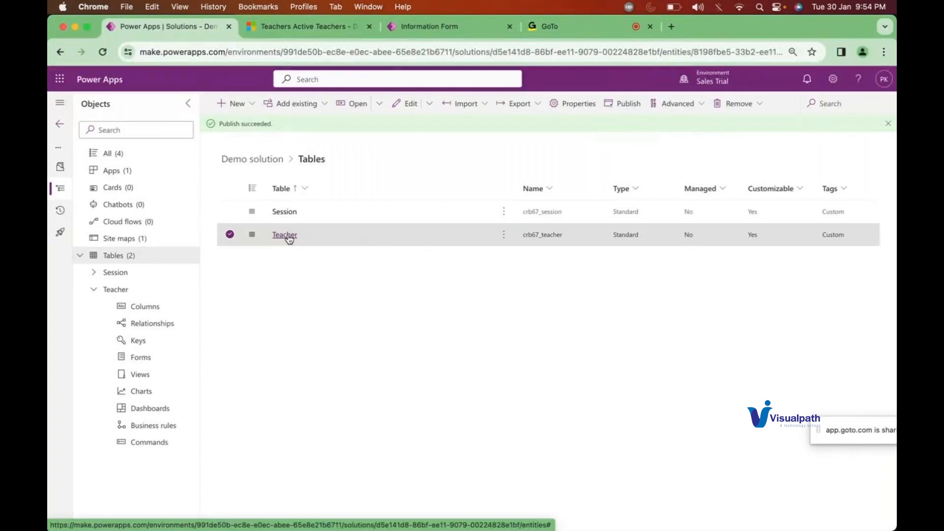
{"action": "left_click", "coordinate": [147, 325]}
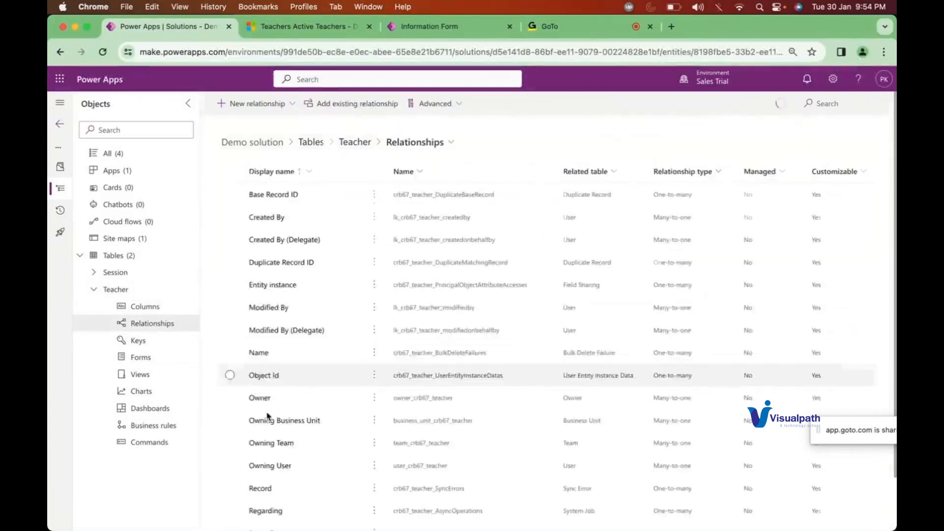
{"action": "scroll", "coordinate": [228, 388], "scroll_direction": "down", "scroll_amount": 2}
{"action": "left_click", "coordinate": [262, 520]}
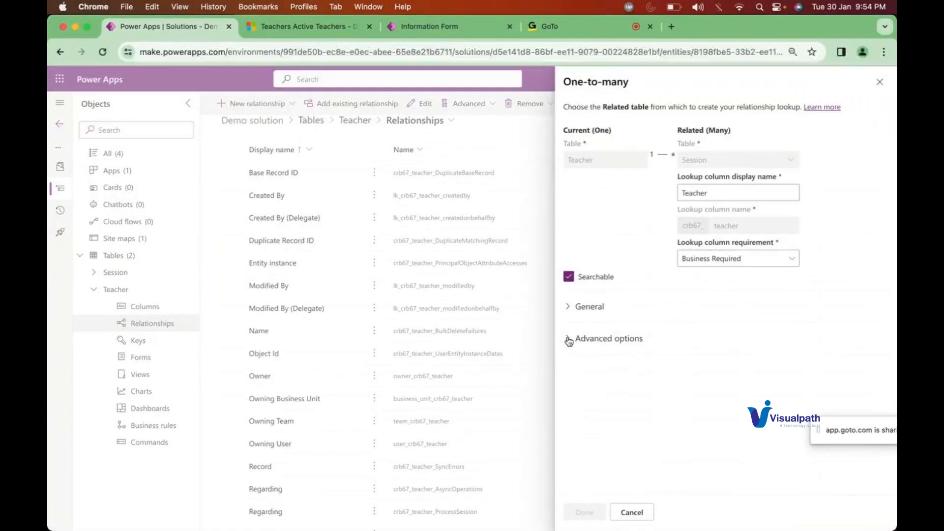
{"action": "left_click", "coordinate": [569, 340]}
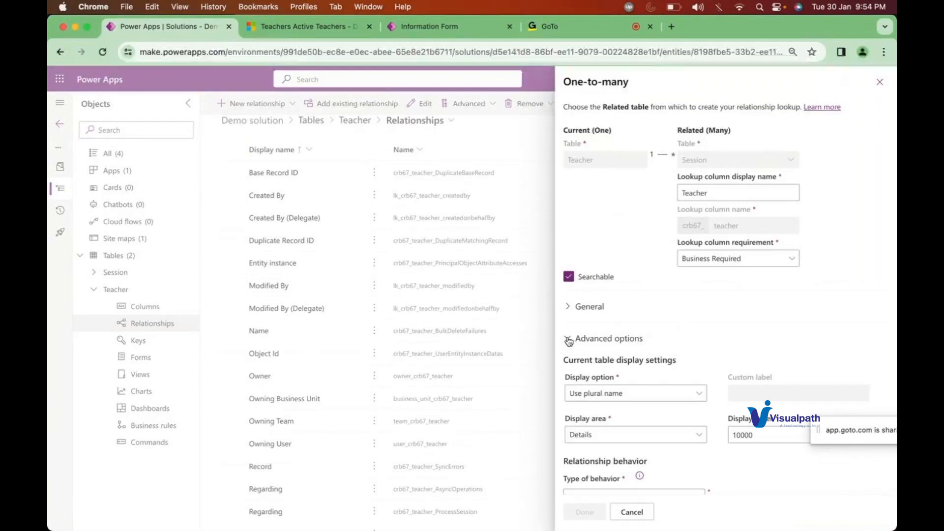
{"action": "scroll", "coordinate": [607, 456], "scroll_direction": "down", "scroll_amount": 3}
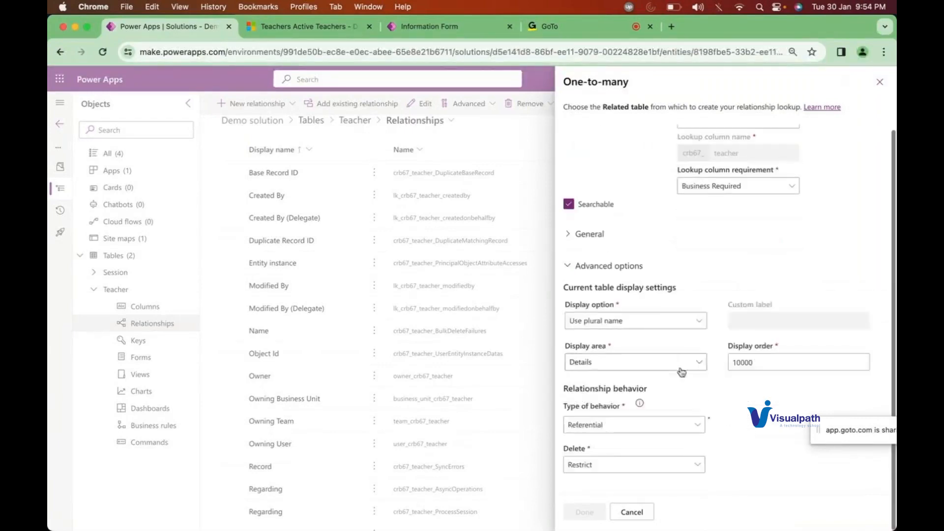
Step: Set the relationship's type of behavior to Custom, with Delete as Remove Link and Assign as Cascade None
{"action": "left_click", "coordinate": [596, 426]}
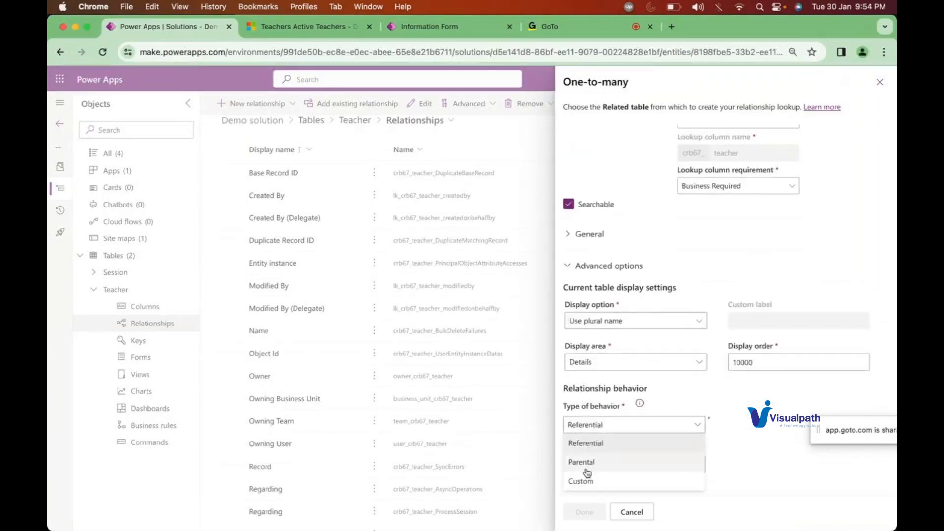
{"action": "left_click", "coordinate": [585, 480]}
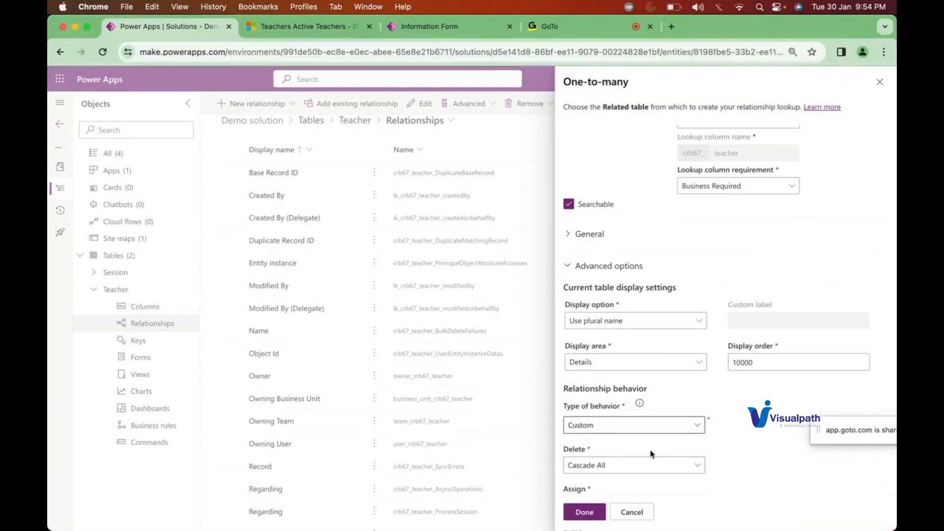
{"action": "scroll", "coordinate": [670, 450], "scroll_direction": "down", "scroll_amount": 6}
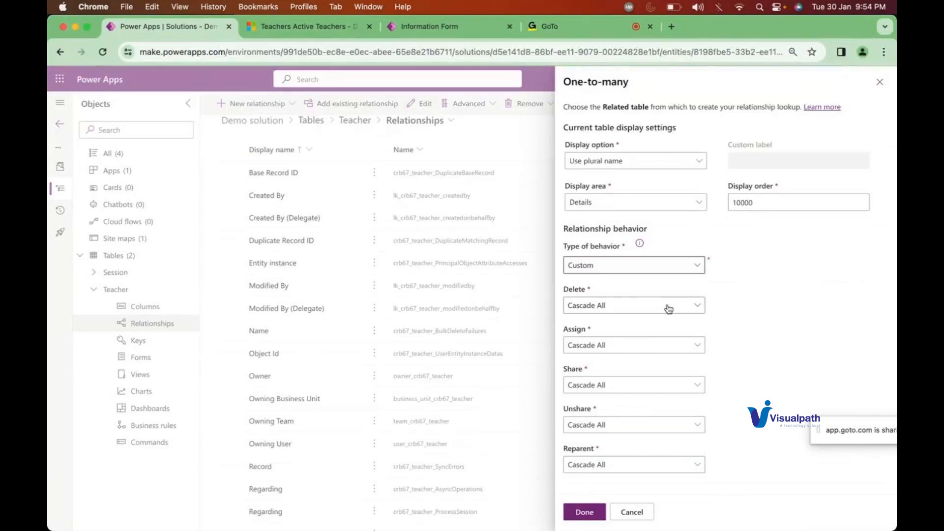
{"action": "left_click", "coordinate": [603, 309]}
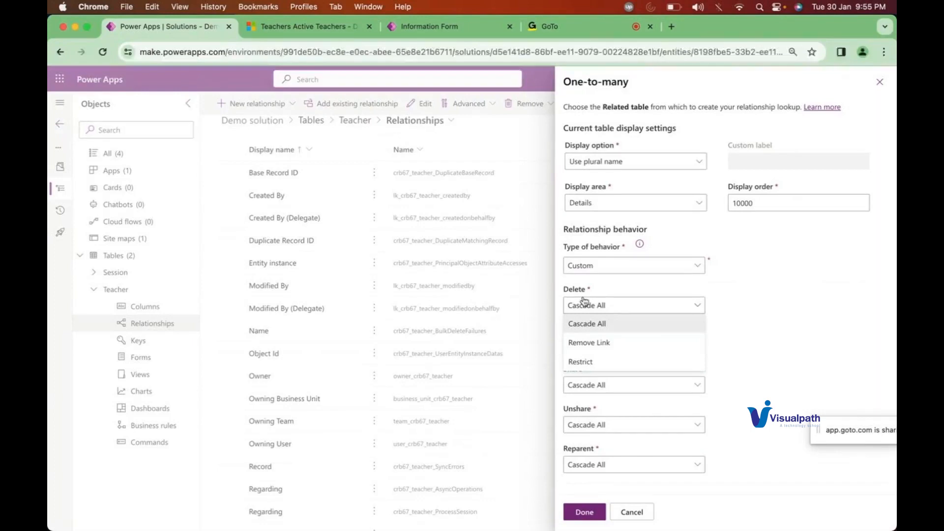
{"action": "left_click", "coordinate": [592, 344]}
{"action": "left_click", "coordinate": [601, 347]}
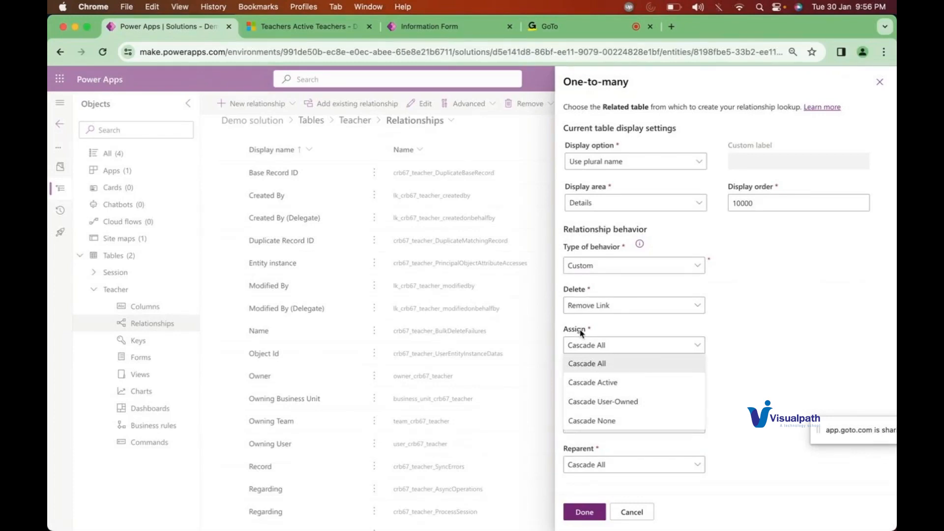
{"action": "left_click", "coordinate": [599, 422]}
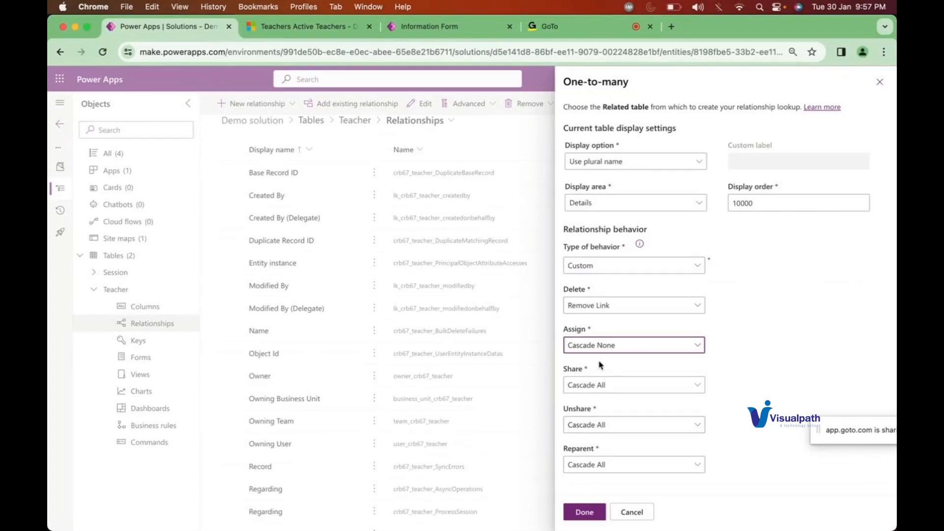
{"action": "left_click", "coordinate": [628, 351]}
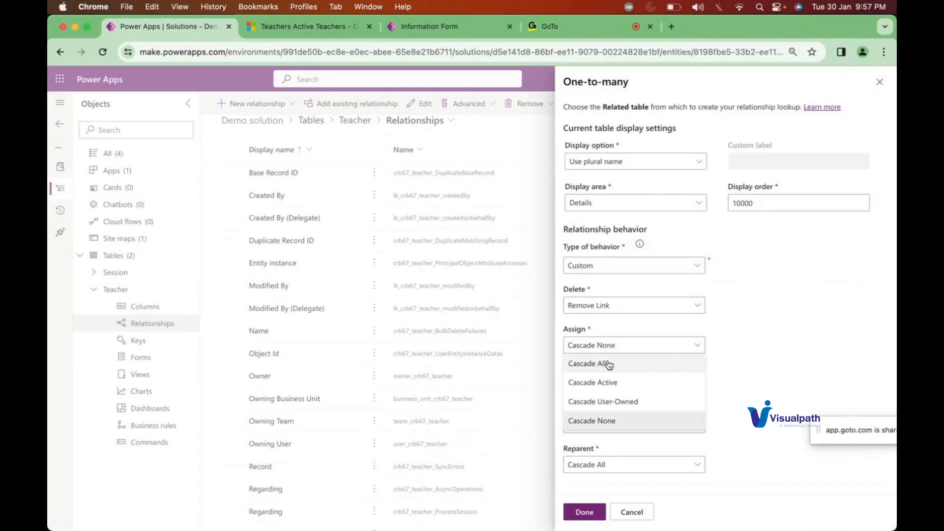
{"action": "left_click", "coordinate": [597, 421]}
Step: Examine the cascade options offered for the relationship's Share, Unshare and Reparent behaviors
{"action": "left_click", "coordinate": [613, 387]}
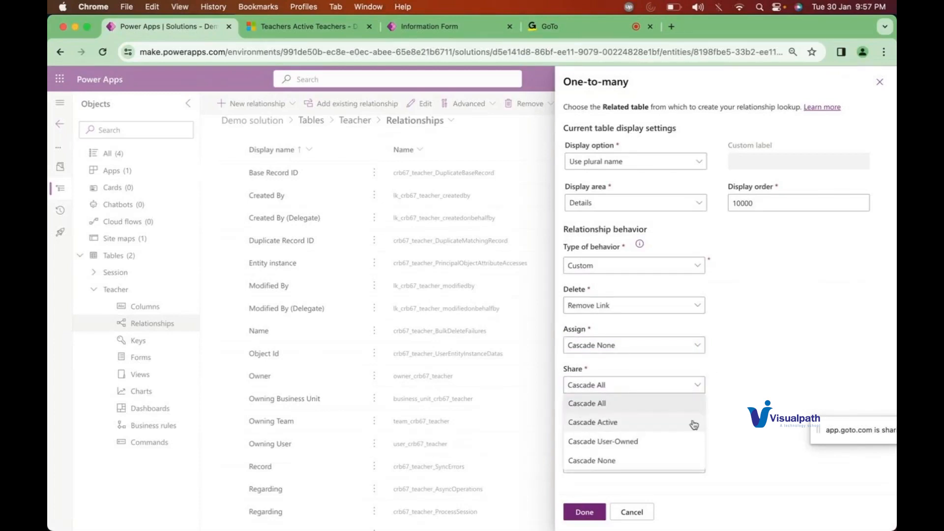
{"action": "left_click", "coordinate": [741, 399]}
{"action": "left_click", "coordinate": [608, 426]}
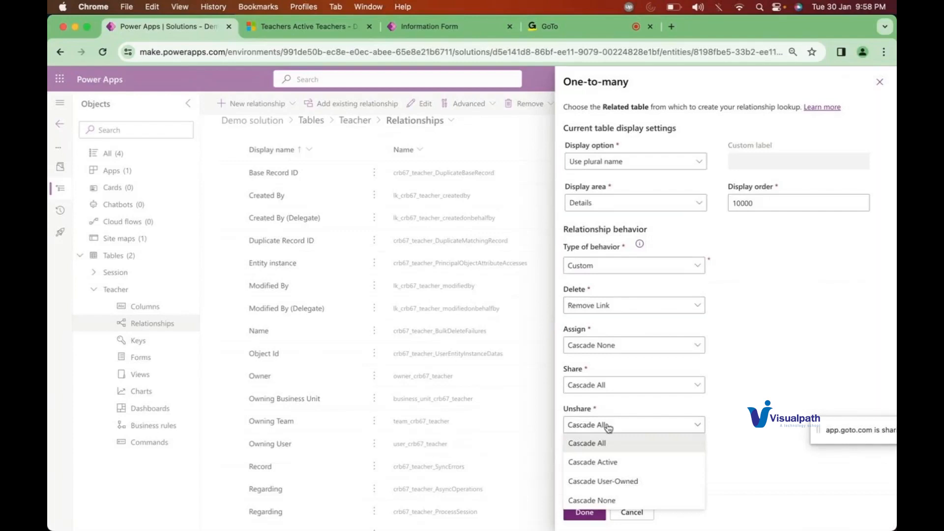
{"action": "left_click", "coordinate": [688, 425]}
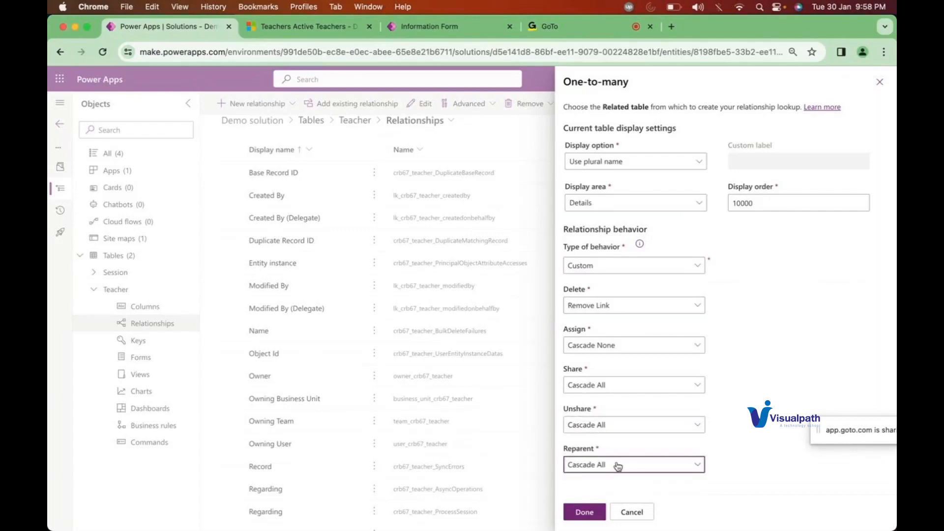
{"action": "left_click", "coordinate": [618, 466]}
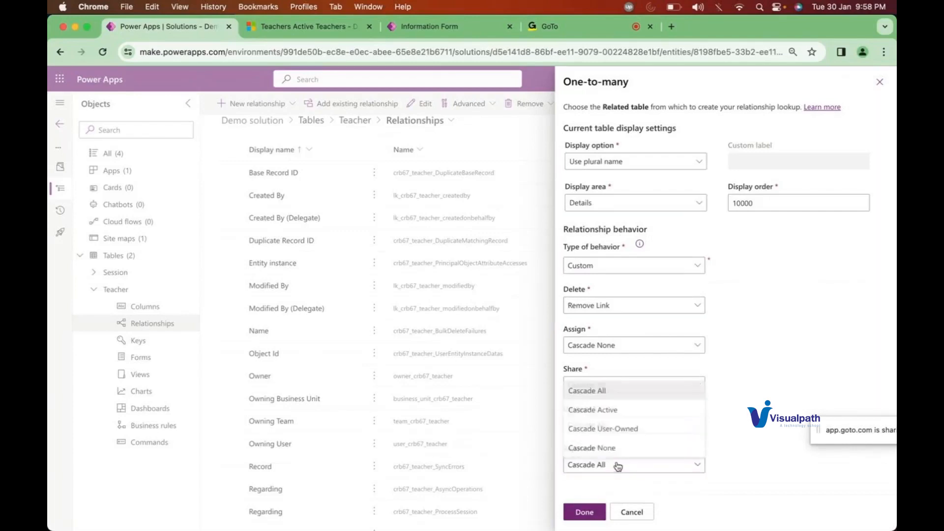
{"action": "left_click", "coordinate": [562, 25]}
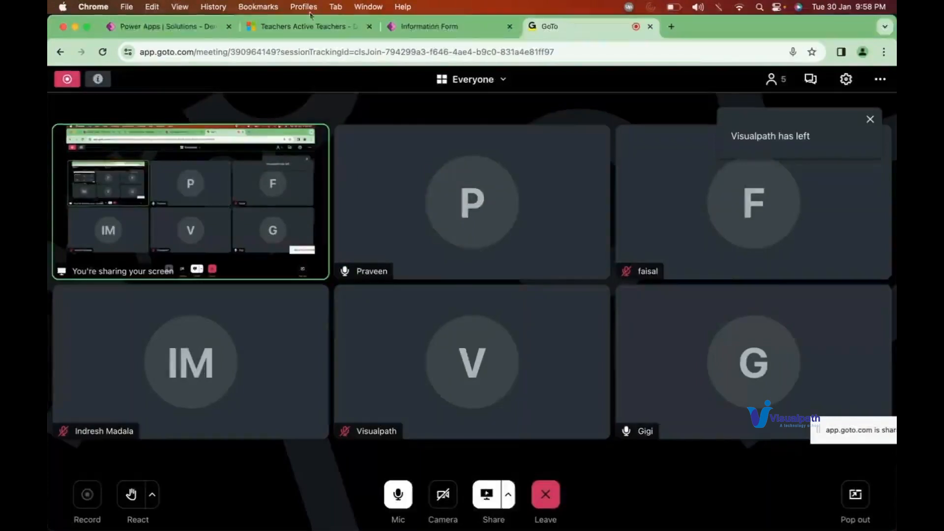
{"action": "left_click", "coordinate": [199, 27]}
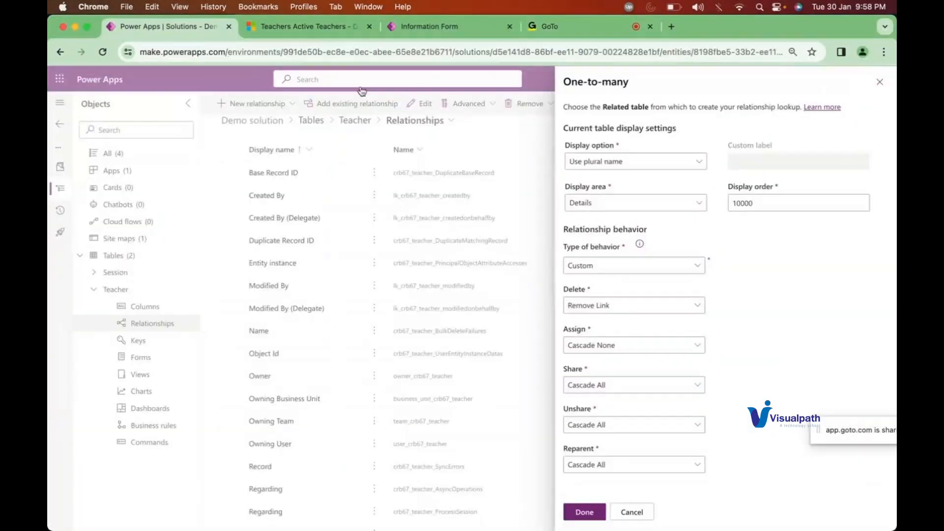
{"action": "left_click", "coordinate": [338, 28]}
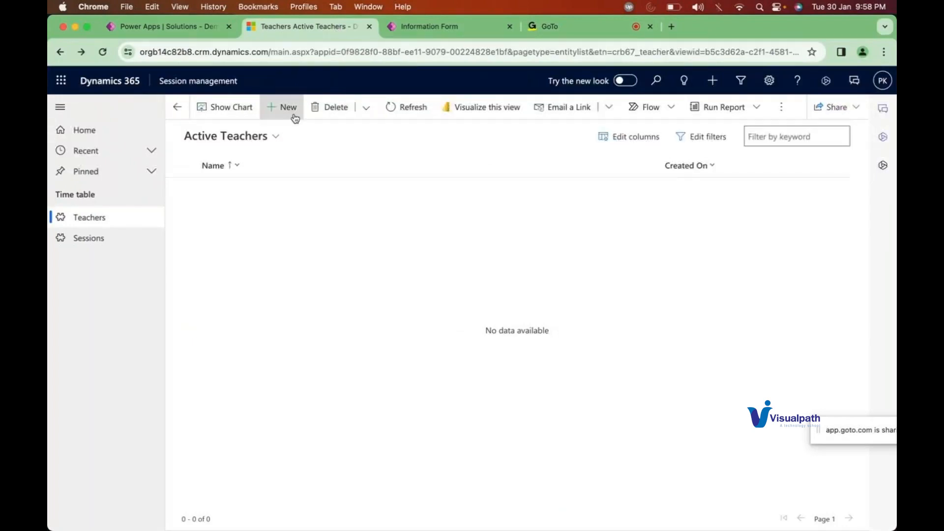
{"action": "left_click", "coordinate": [293, 108]}
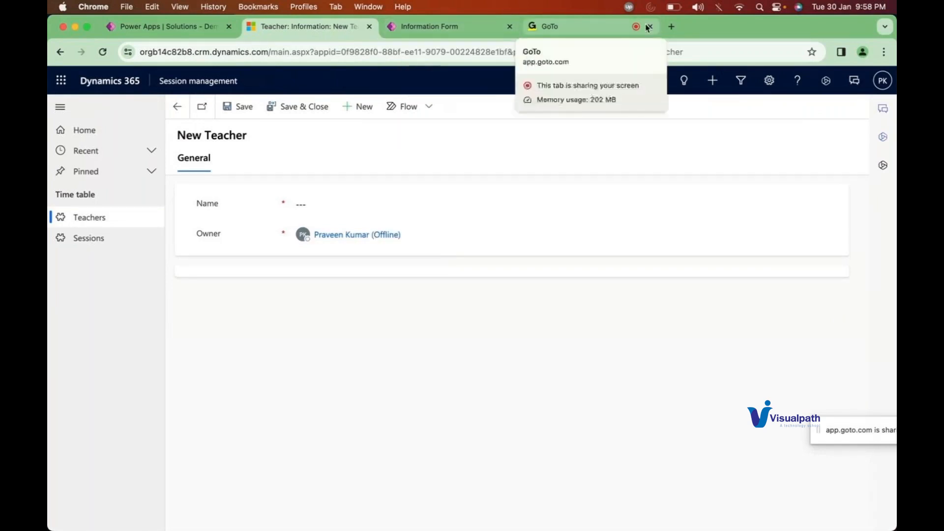
{"action": "left_click", "coordinate": [672, 26]}
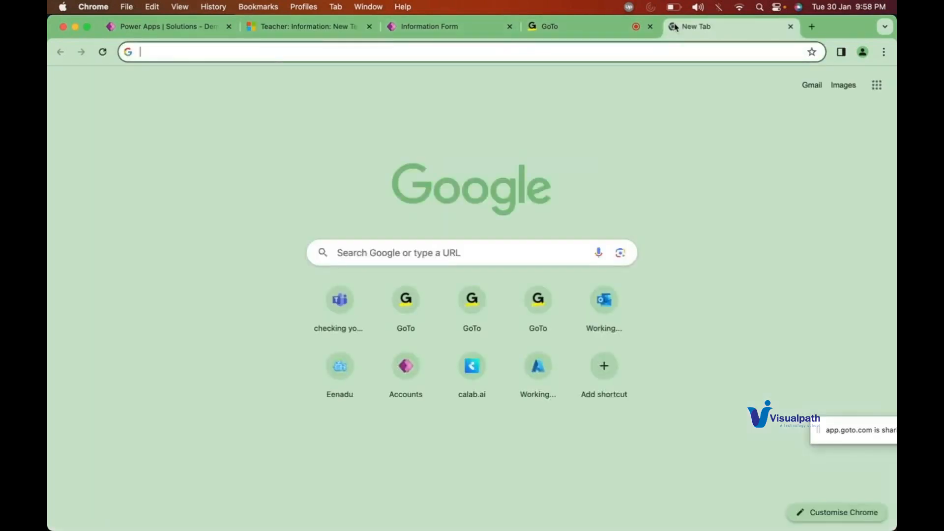
{"action": "type", "text": "l"}
{"action": "key", "text": "BackSpace"}
{"action": "key", "text": "BackSpace"}
{"action": "type", "text": "d"}
{"action": "key", "text": "BackSpace"}
{"action": "key", "text": "BackSpace"}
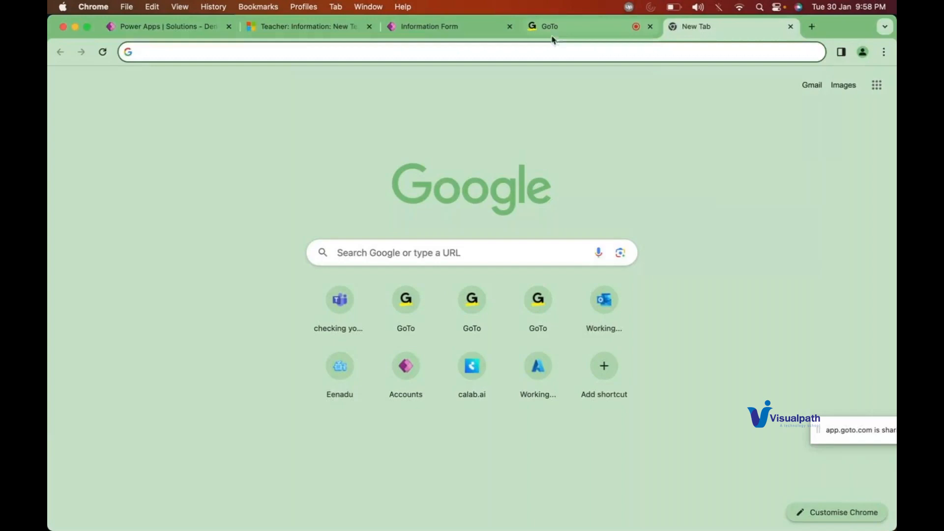
Step: Return to Power Apps, discard the relationship changes, and run the Sales trial app
{"action": "left_click", "coordinate": [169, 34]}
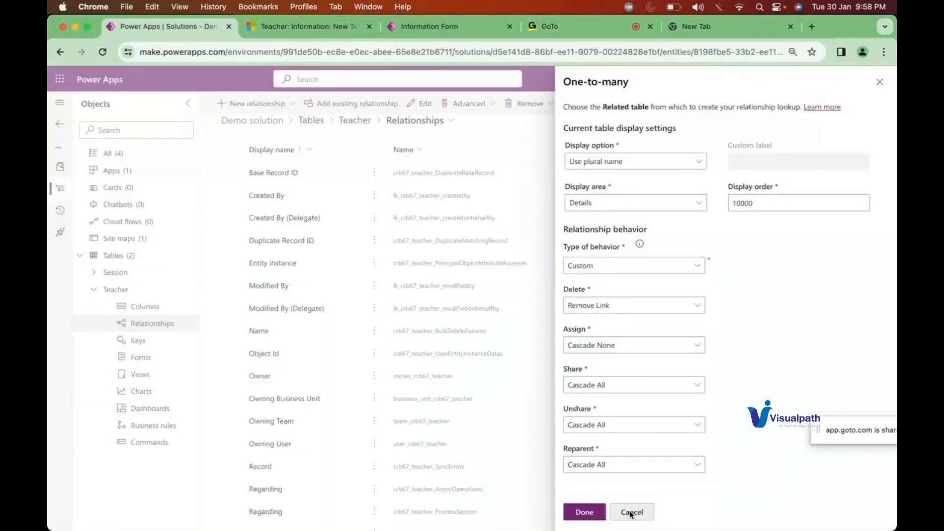
{"action": "left_click", "coordinate": [632, 513]}
{"action": "left_click", "coordinate": [60, 129]}
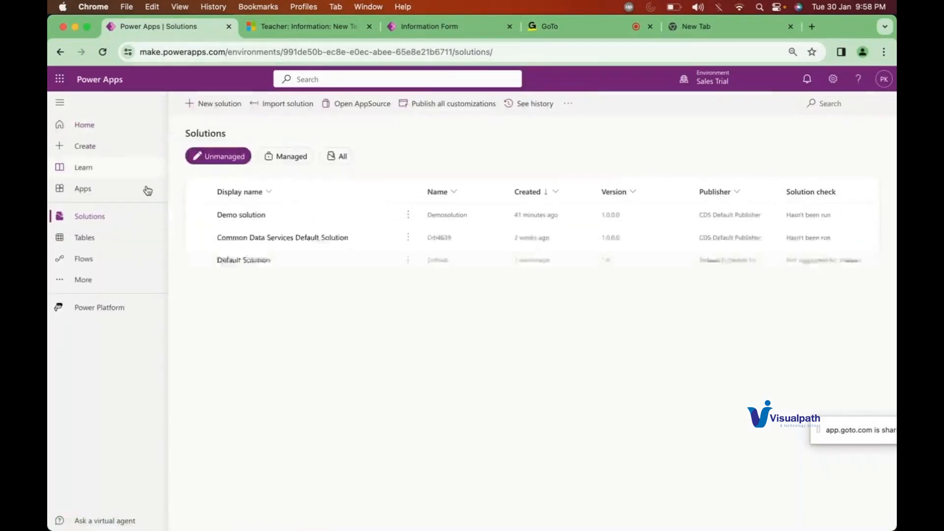
{"action": "left_click", "coordinate": [91, 193]}
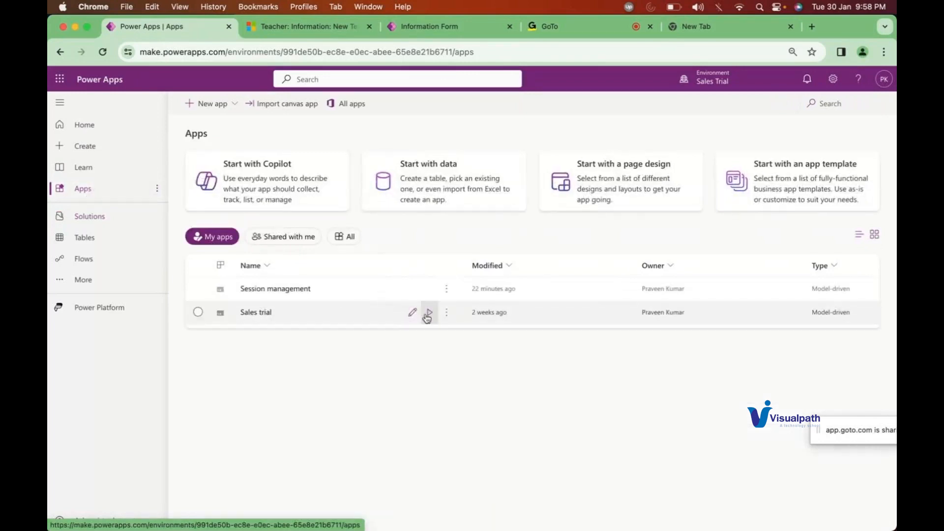
{"action": "left_click", "coordinate": [429, 312]}
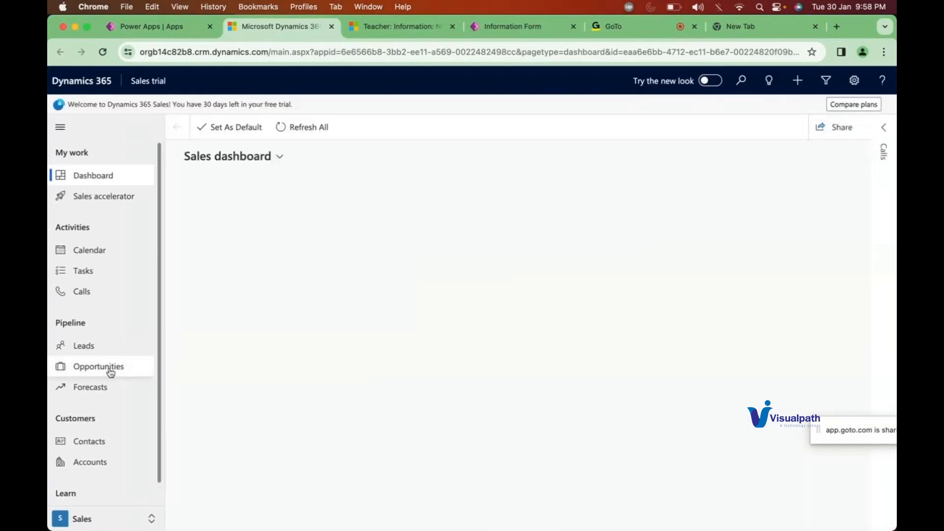
Step: Open the full record of the opportunity "5 Café BG-1 Pro Grinders for Northwind Traders"
{"action": "left_click", "coordinate": [101, 371]}
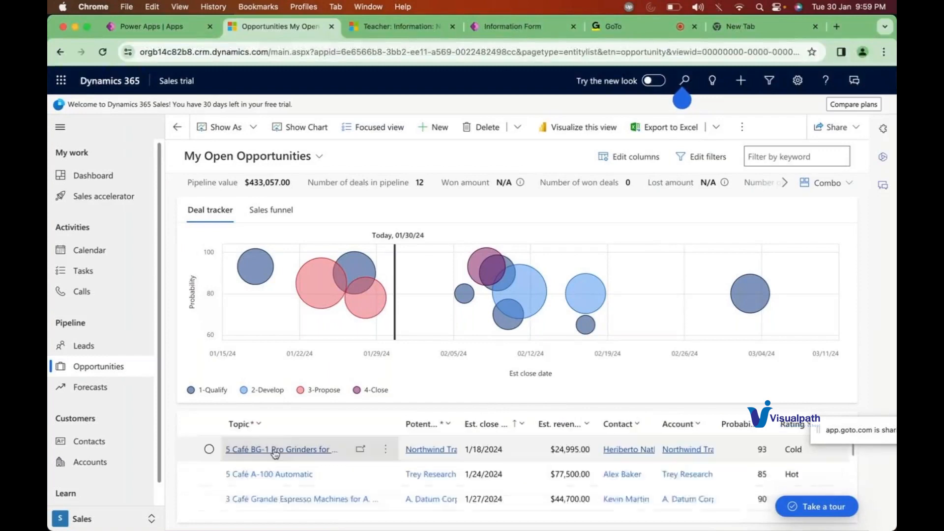
{"action": "left_click", "coordinate": [275, 452]}
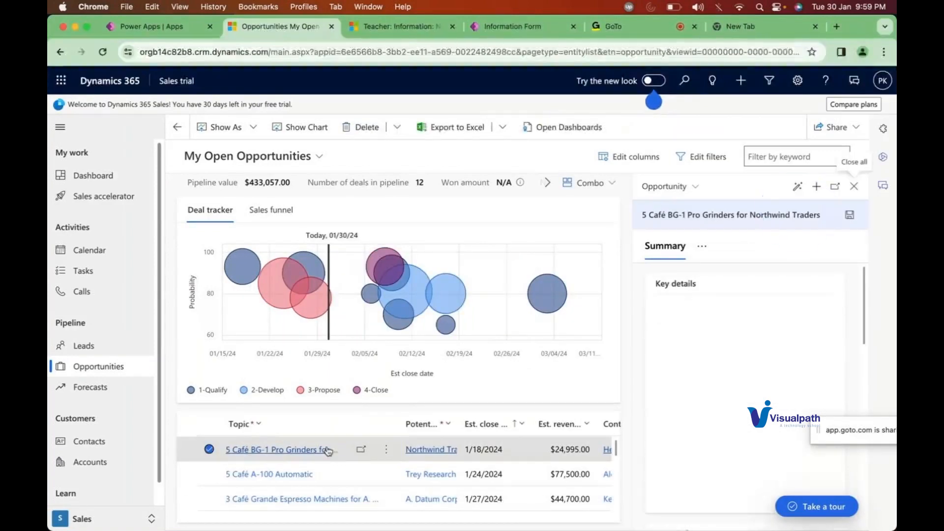
{"action": "left_click", "coordinate": [359, 449]}
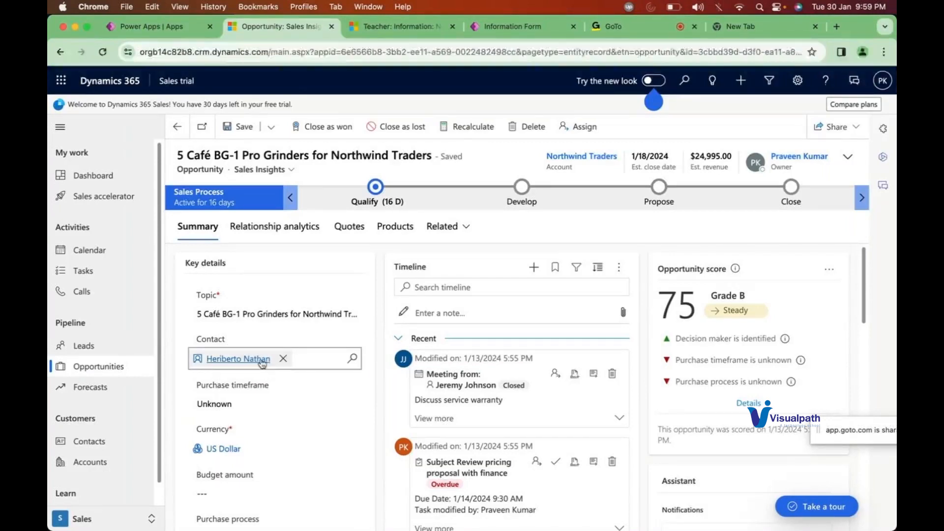
Step: View the opportunity's linked contact record, return to the opportunity, and look through its quotes and products before going back to the summary
{"action": "left_click", "coordinate": [229, 359]}
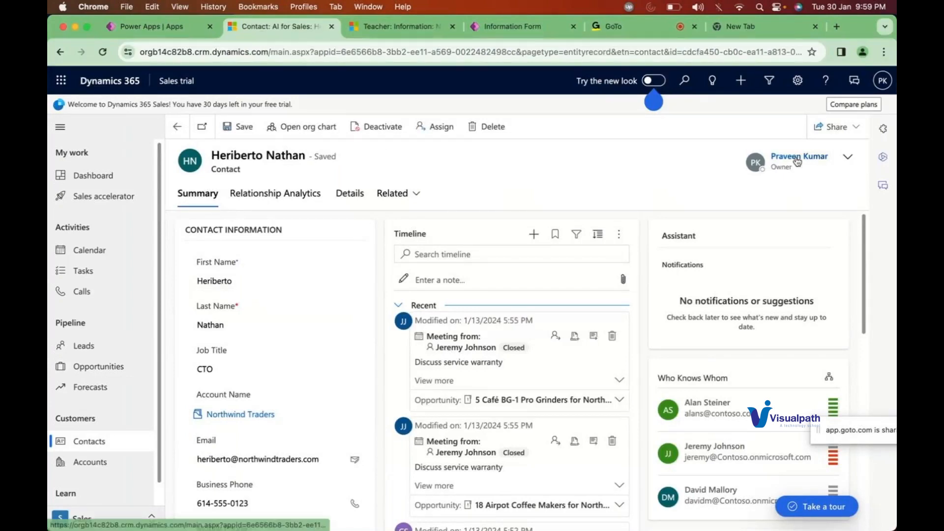
{"action": "left_click", "coordinate": [179, 132]}
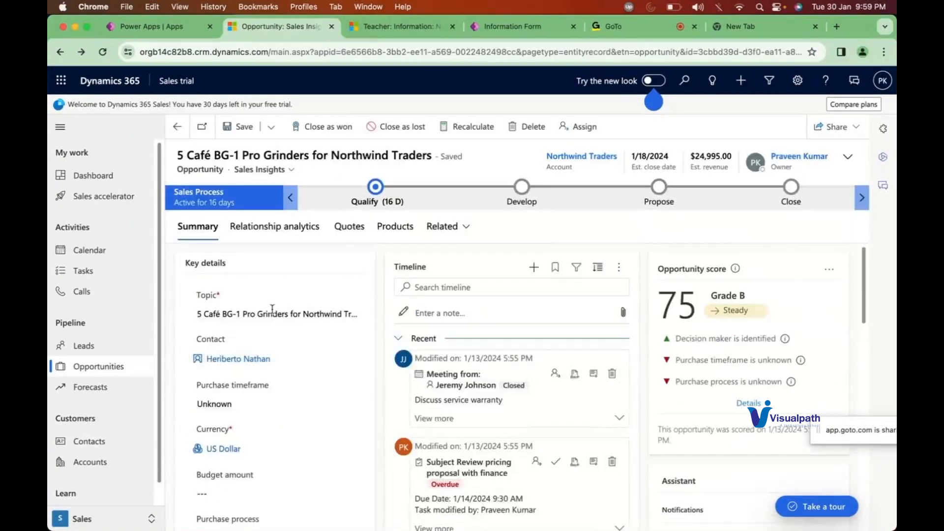
{"action": "left_click", "coordinate": [348, 227]}
{"action": "left_click", "coordinate": [397, 226]}
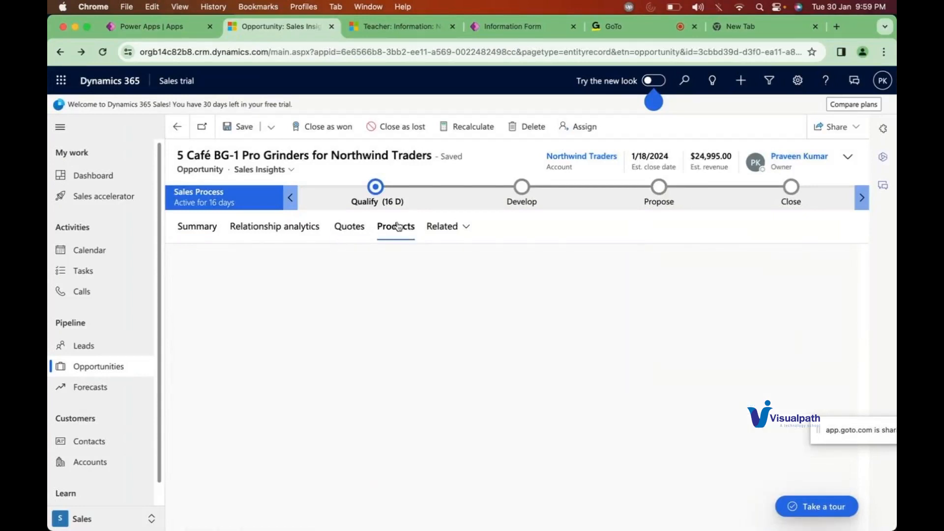
{"action": "left_click", "coordinate": [204, 228]}
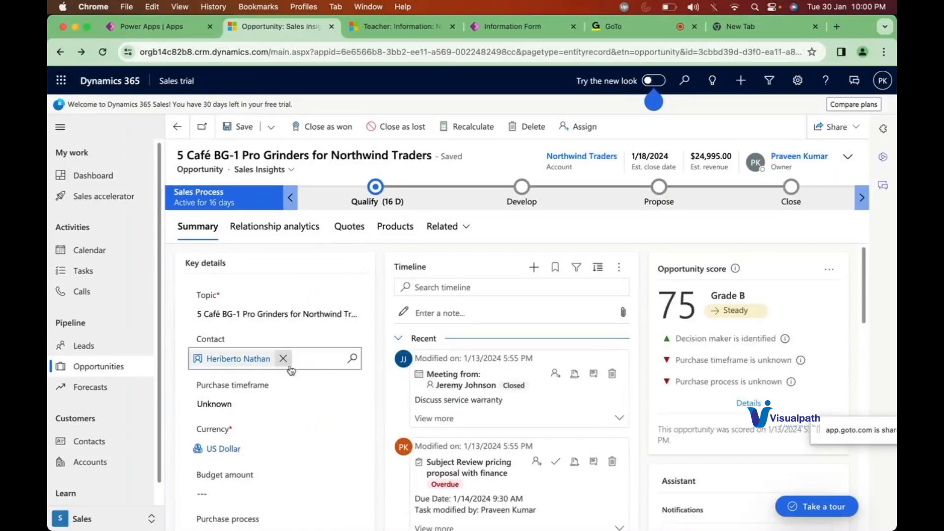
Step: Remove the contact linked to the opportunity and assign a different existing contact in its place
{"action": "left_click", "coordinate": [283, 358]}
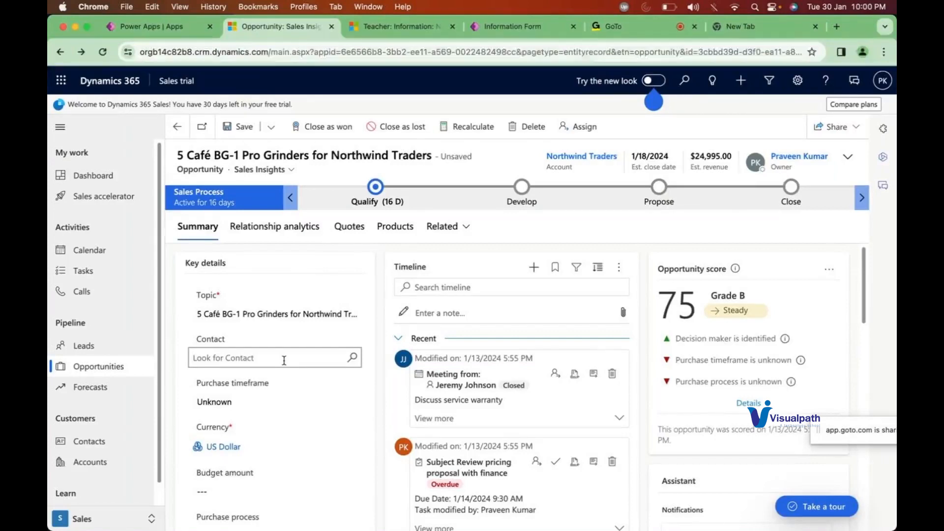
{"action": "left_click", "coordinate": [352, 360]}
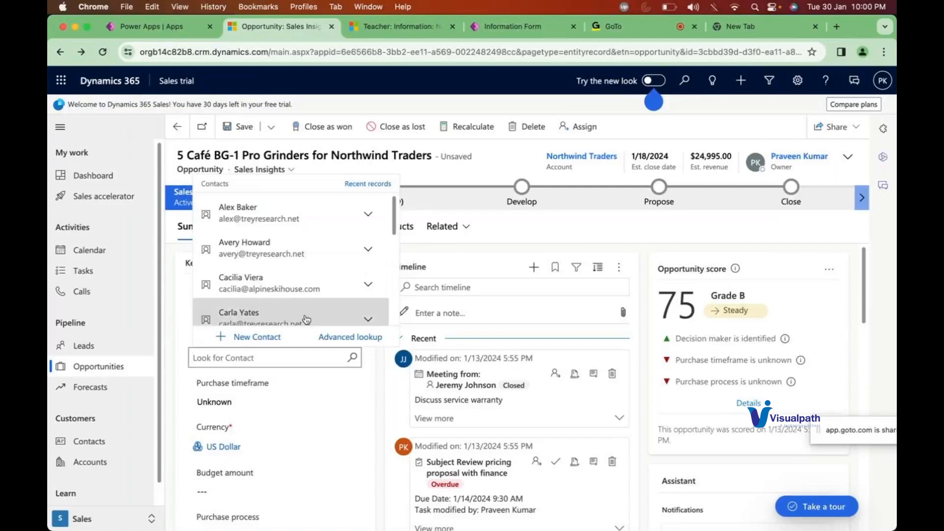
{"action": "left_click", "coordinate": [283, 294]}
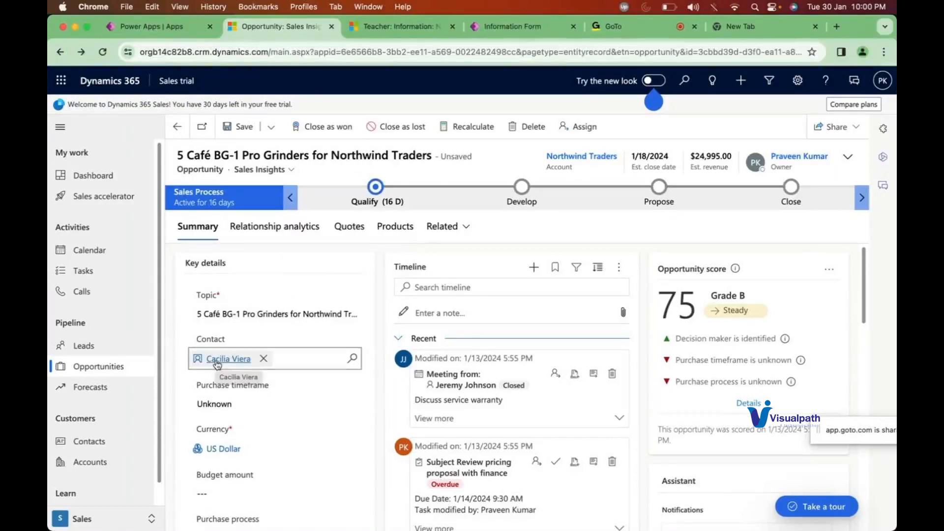
{"action": "mouse_move", "coordinate": [217, 365]}
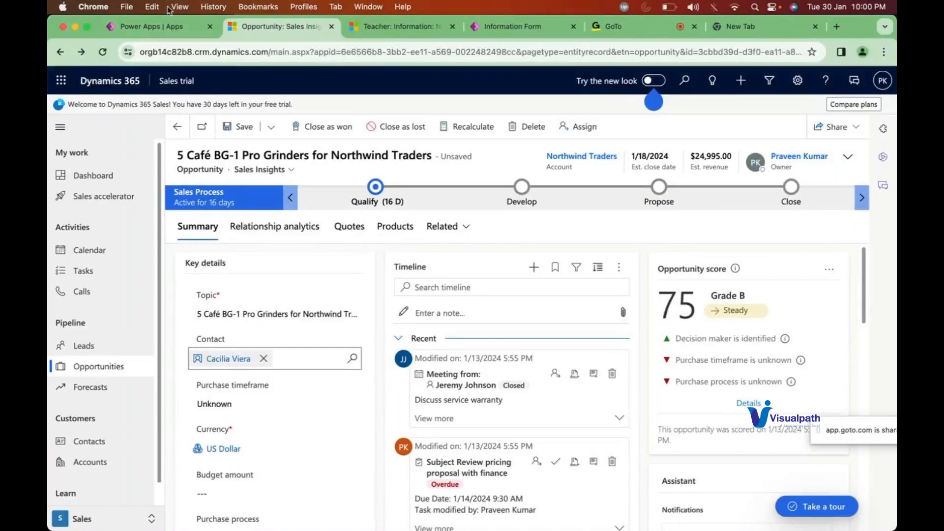
Step: Switch to Power Apps and show the relationships of the Teacher table in Demo solution
{"action": "left_click", "coordinate": [152, 29]}
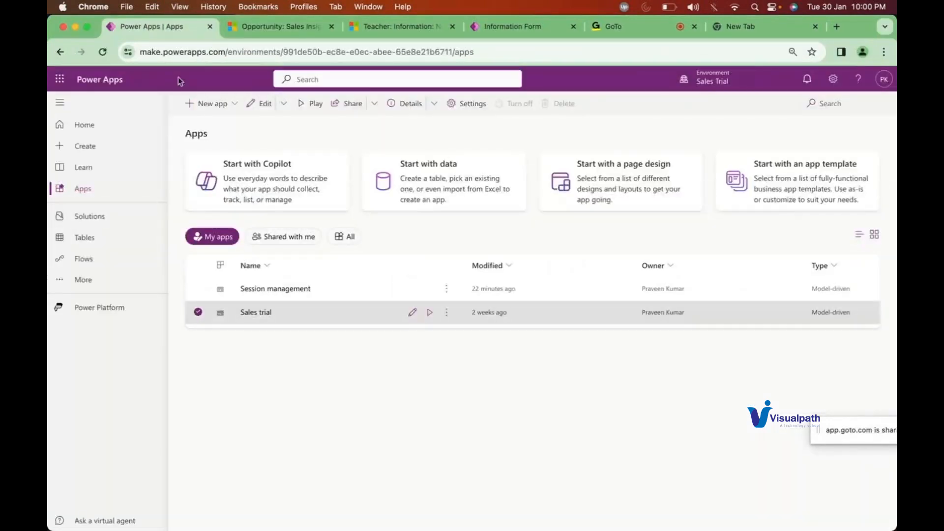
{"action": "left_click", "coordinate": [55, 55]}
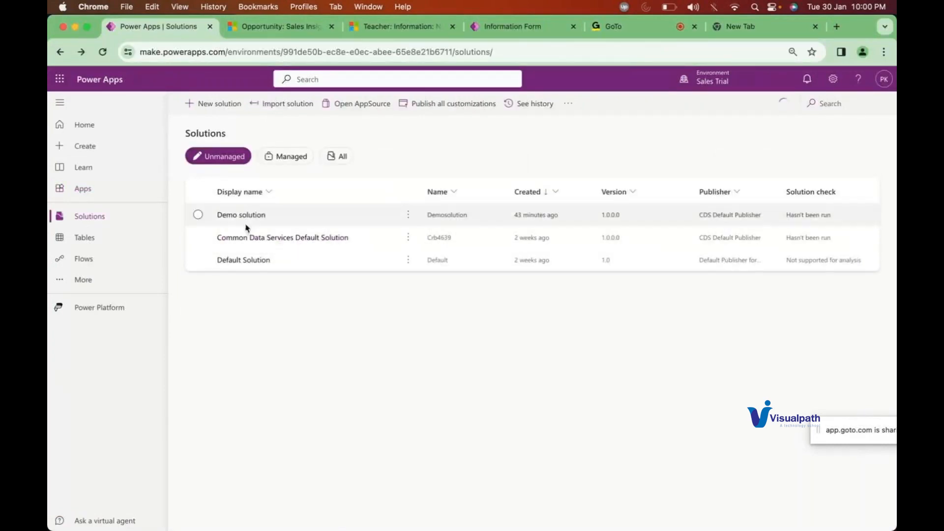
{"action": "left_click", "coordinate": [245, 215]}
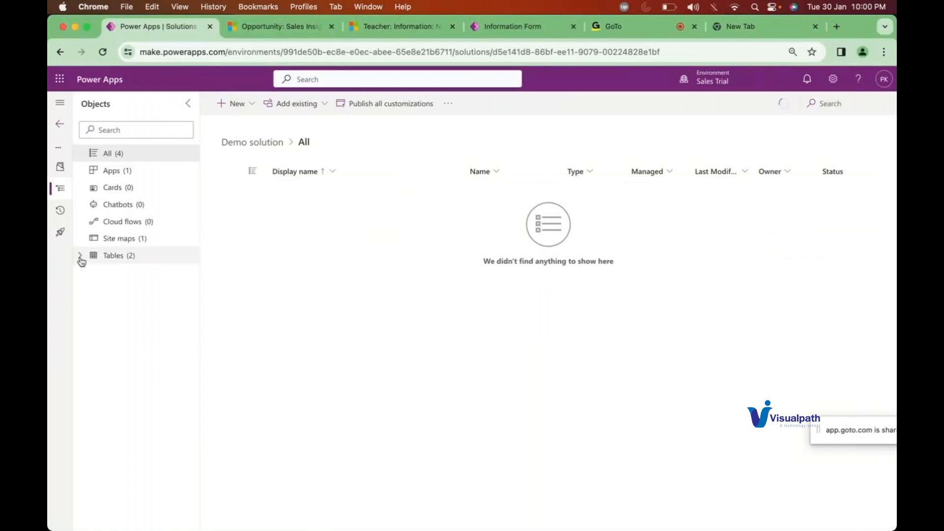
{"action": "left_click", "coordinate": [81, 256]}
{"action": "left_click", "coordinate": [93, 291]}
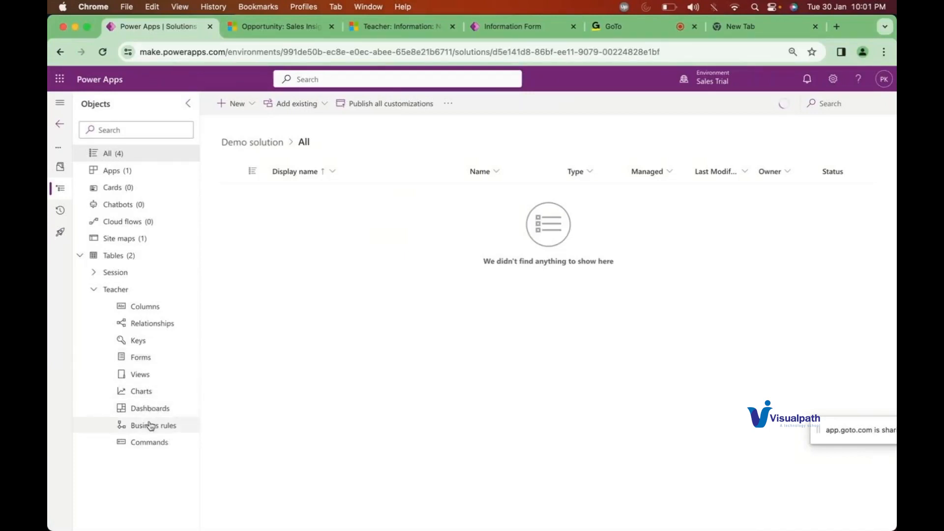
{"action": "left_click", "coordinate": [155, 325]}
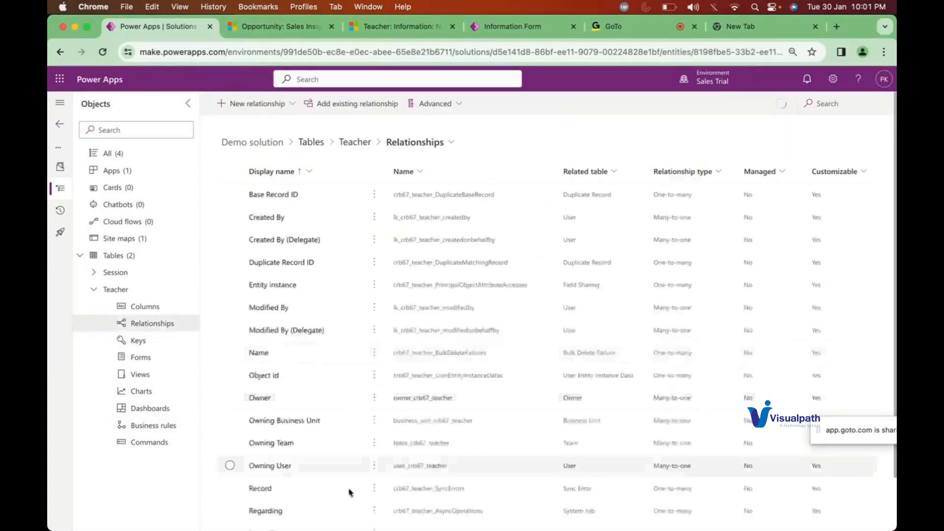
Step: Open the one-to-many relationship from Teacher to Session and set its type of behavior to Custom
{"action": "scroll", "coordinate": [348, 490], "scroll_direction": "down", "scroll_amount": 1}
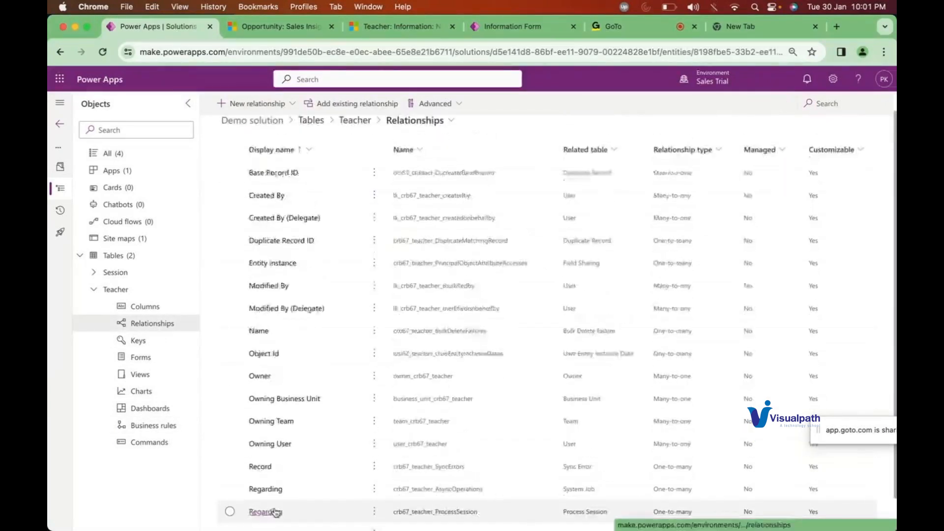
{"action": "scroll", "coordinate": [298, 472], "scroll_direction": "down", "scroll_amount": 1}
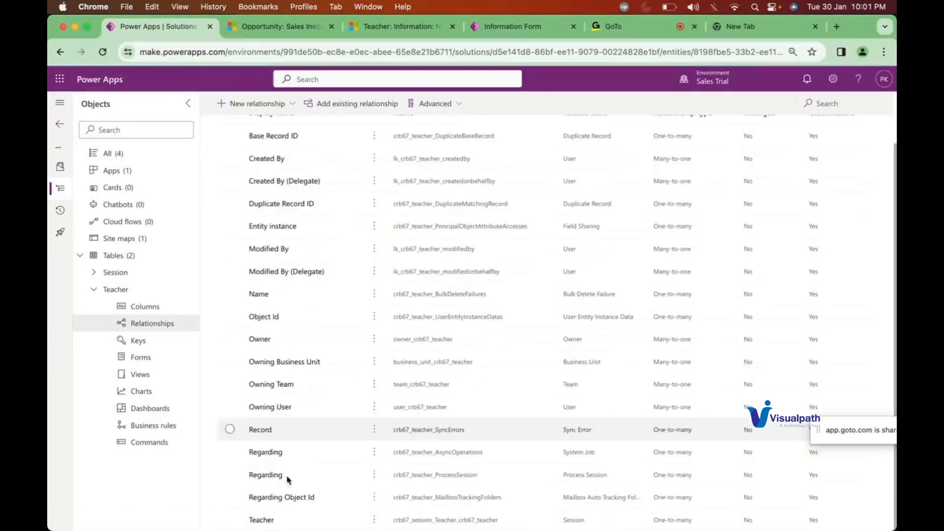
{"action": "left_click", "coordinate": [257, 525]}
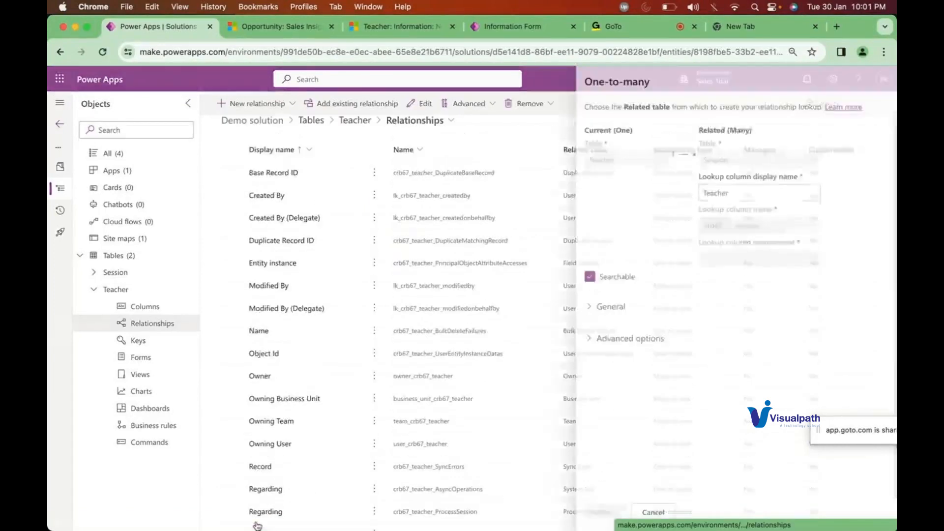
{"action": "left_click", "coordinate": [575, 339]}
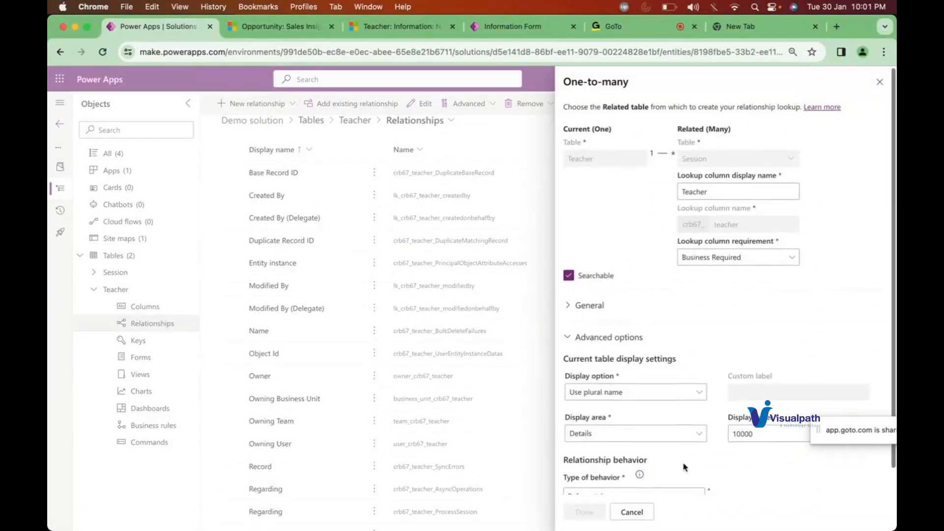
{"action": "scroll", "coordinate": [624, 374], "scroll_direction": "down", "scroll_amount": 2}
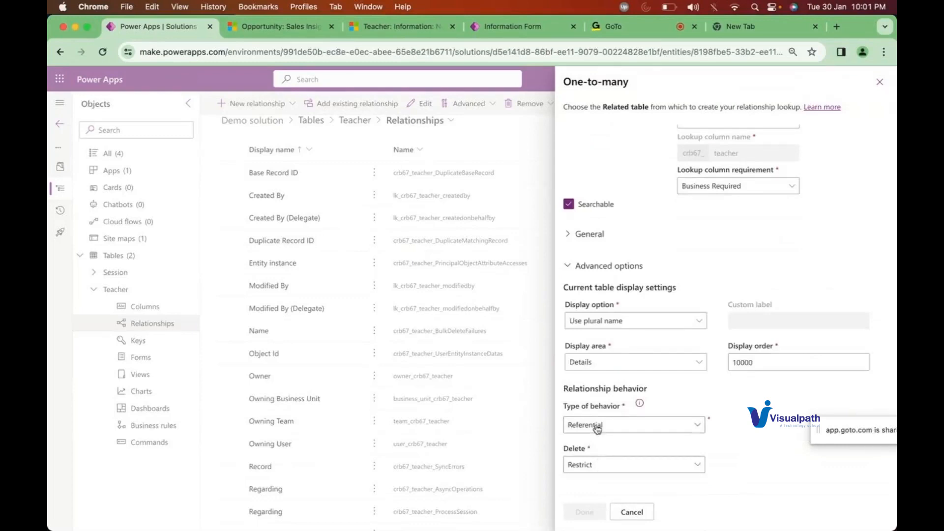
{"action": "left_click", "coordinate": [597, 425]}
{"action": "left_click", "coordinate": [588, 480]}
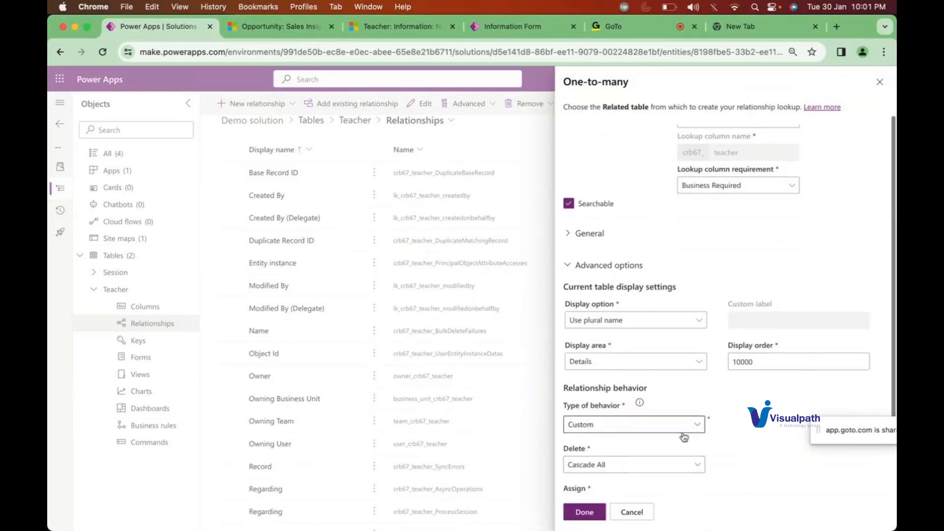
{"action": "scroll", "coordinate": [639, 432], "scroll_direction": "down", "scroll_amount": 4}
Step: Examine the cascade options offered for the relationship's Reparent and Assign behaviors, keeping Cascade All
{"action": "left_click", "coordinate": [614, 466]}
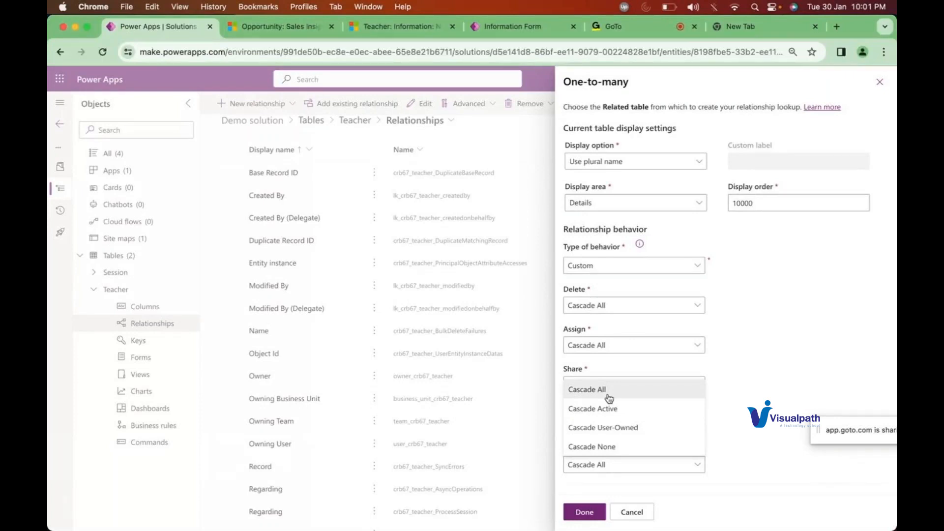
{"action": "left_click", "coordinate": [776, 359]}
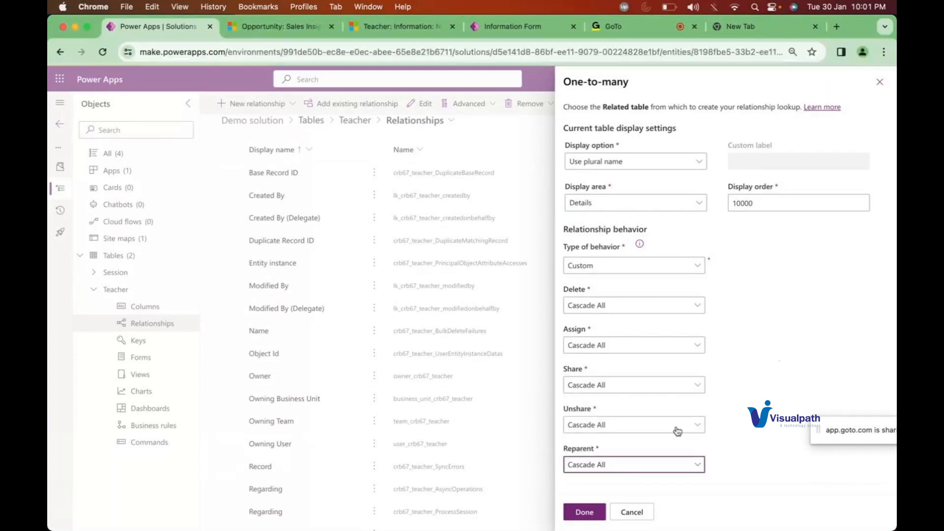
{"action": "left_click", "coordinate": [604, 466]}
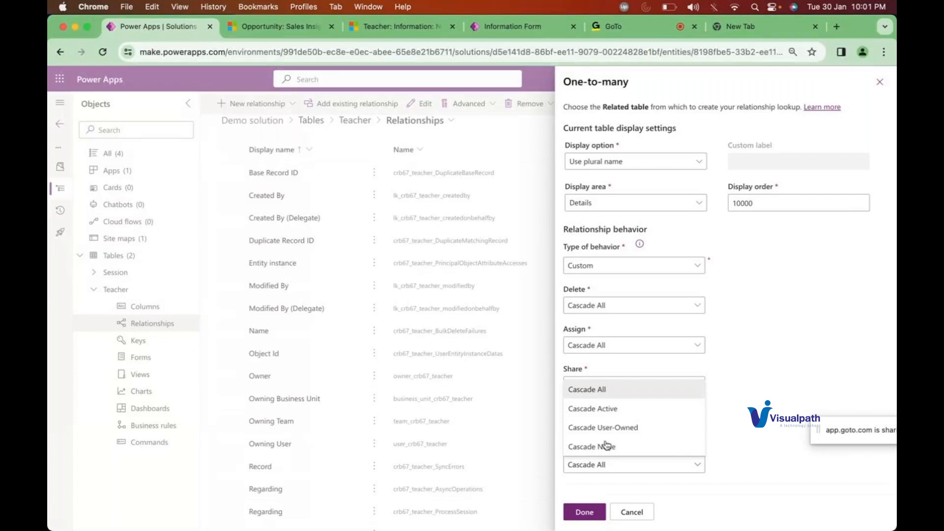
{"action": "left_click", "coordinate": [599, 345]}
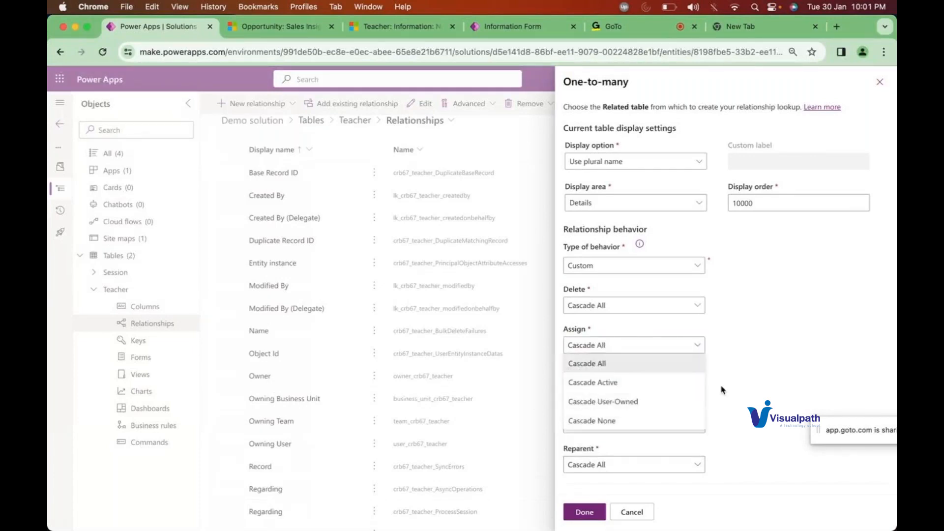
{"action": "left_click", "coordinate": [604, 365]}
{"action": "left_click", "coordinate": [598, 467]}
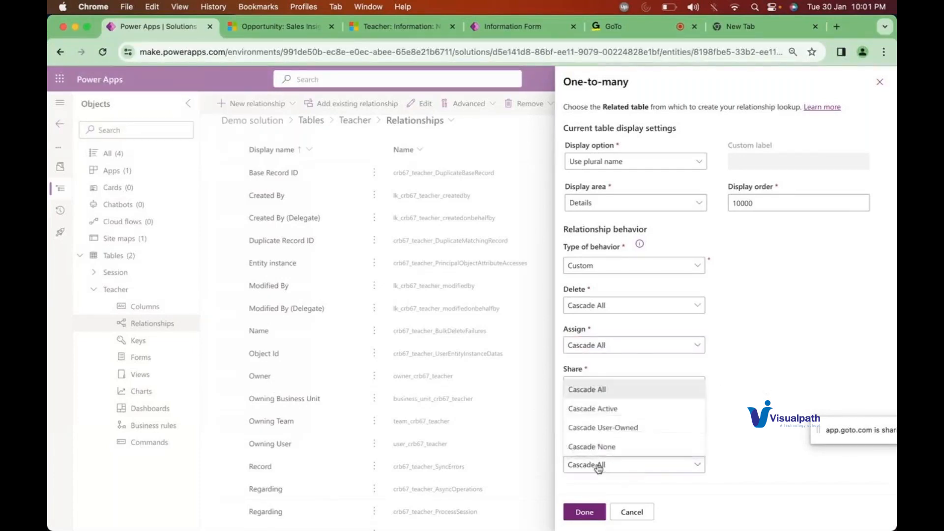
{"action": "left_click", "coordinate": [723, 456]}
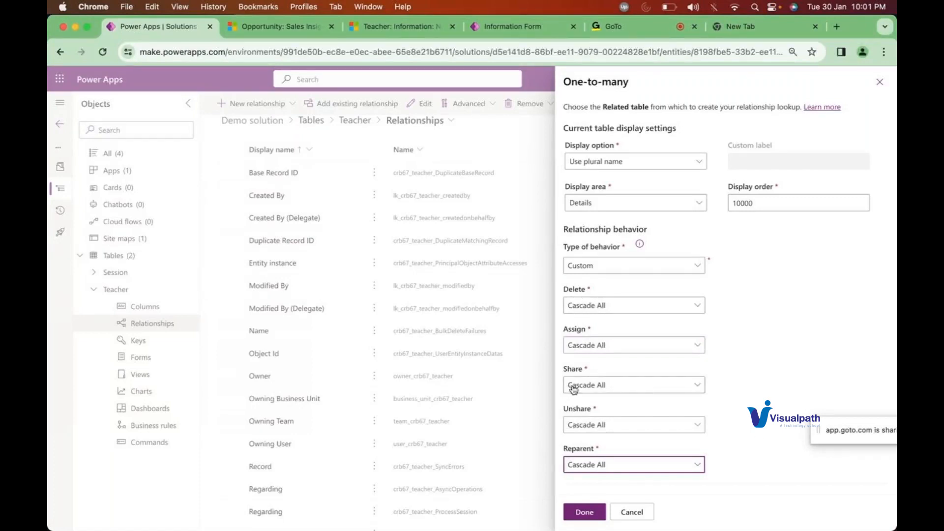
{"action": "double_click", "coordinate": [577, 448]}
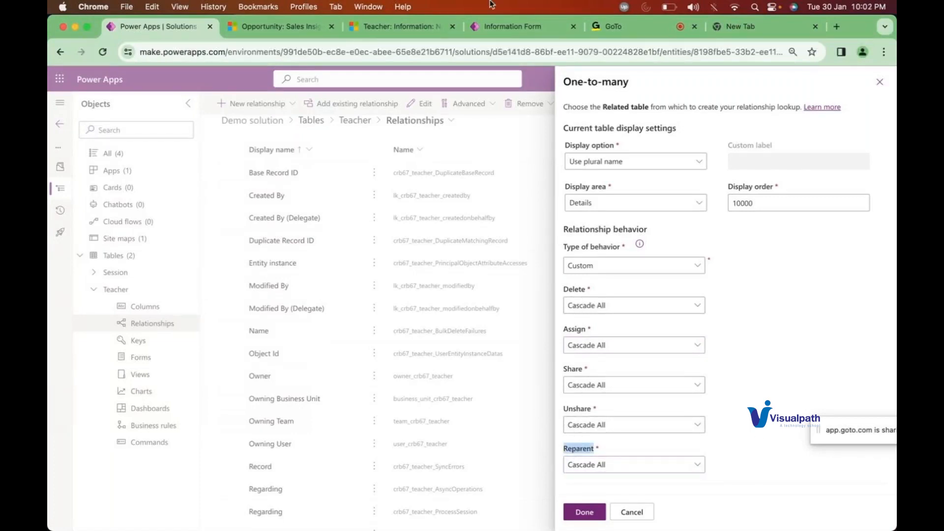
Step: Review the reassigned contact on the Sales trial opportunity, and return to the Relationship behavior settings in Power Apps
{"action": "left_click", "coordinate": [396, 25]}
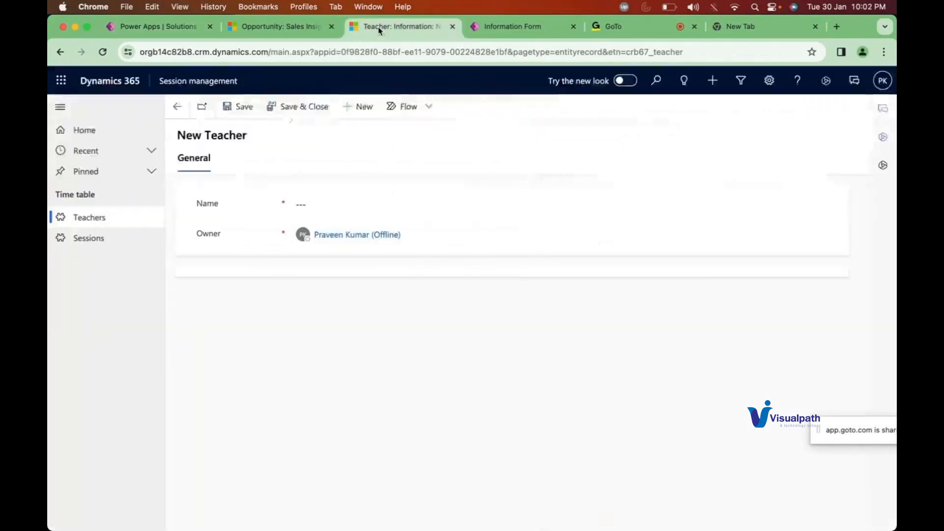
{"action": "left_click", "coordinate": [274, 26]}
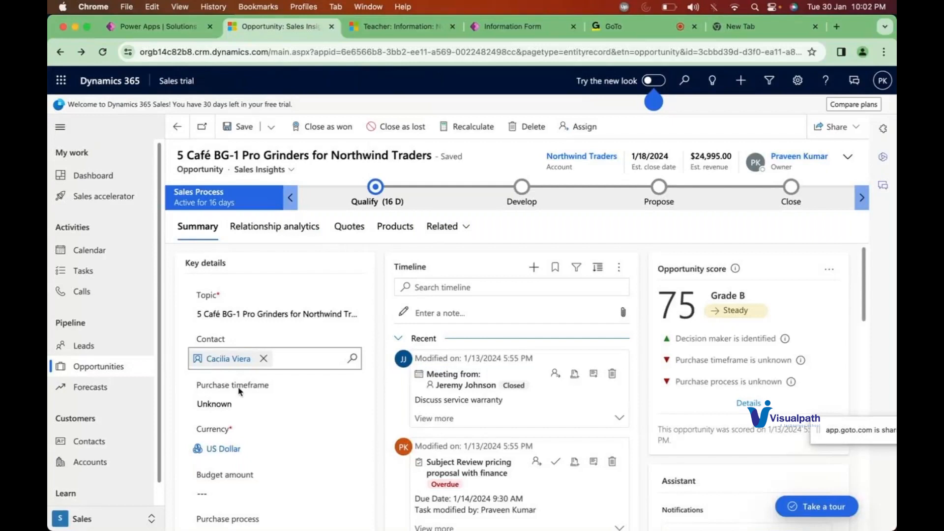
{"action": "mouse_move", "coordinate": [239, 390]}
{"action": "left_click", "coordinate": [139, 31]}
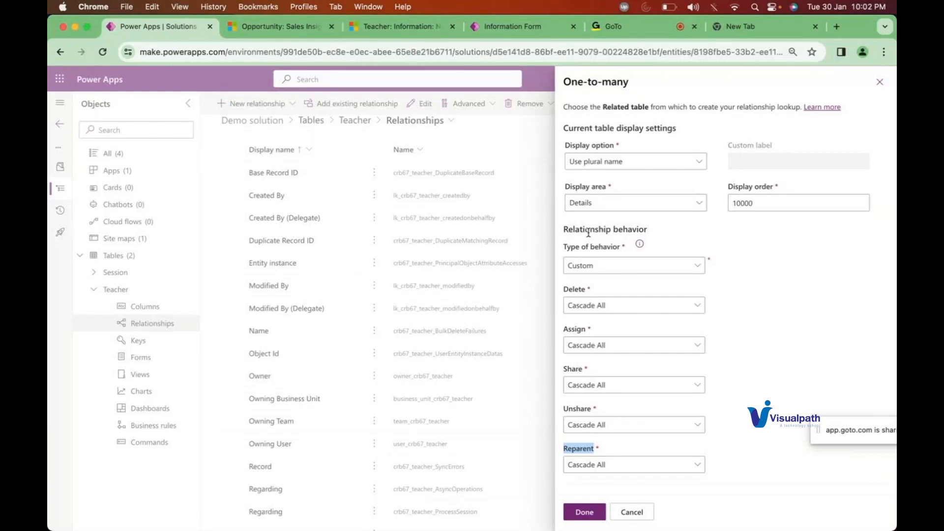
{"action": "double_click", "coordinate": [607, 228]}
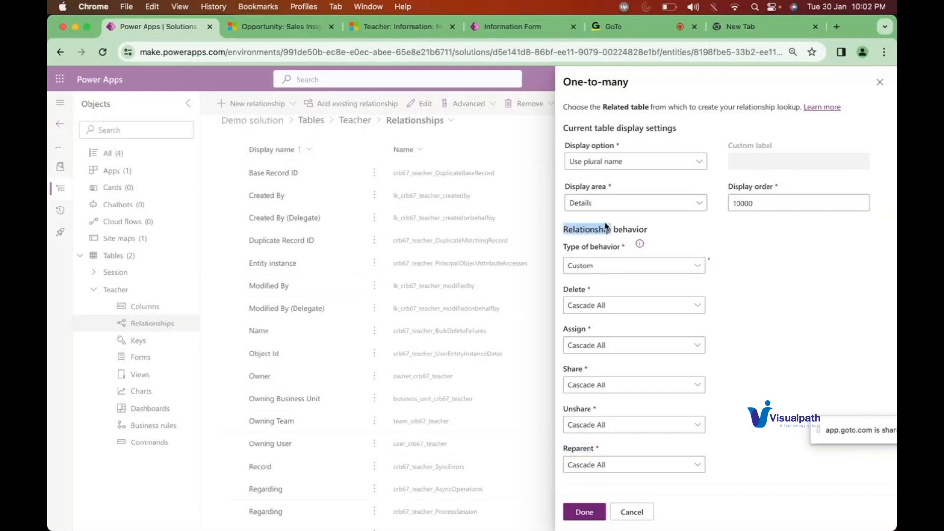
{"action": "double_click", "coordinate": [626, 230]}
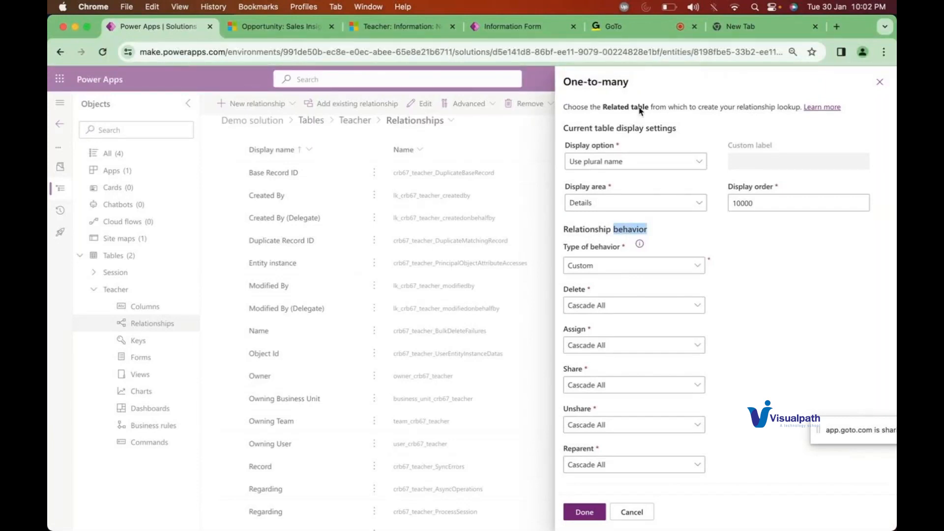
Step: Set the Teacher–Session relationship's type of behavior to Referential
{"action": "left_click", "coordinate": [634, 28]}
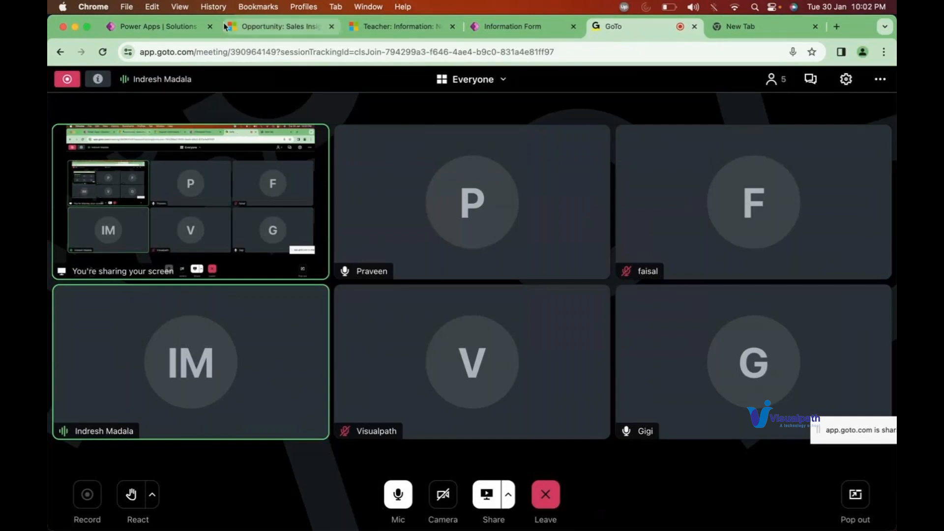
{"action": "left_click", "coordinate": [150, 31]}
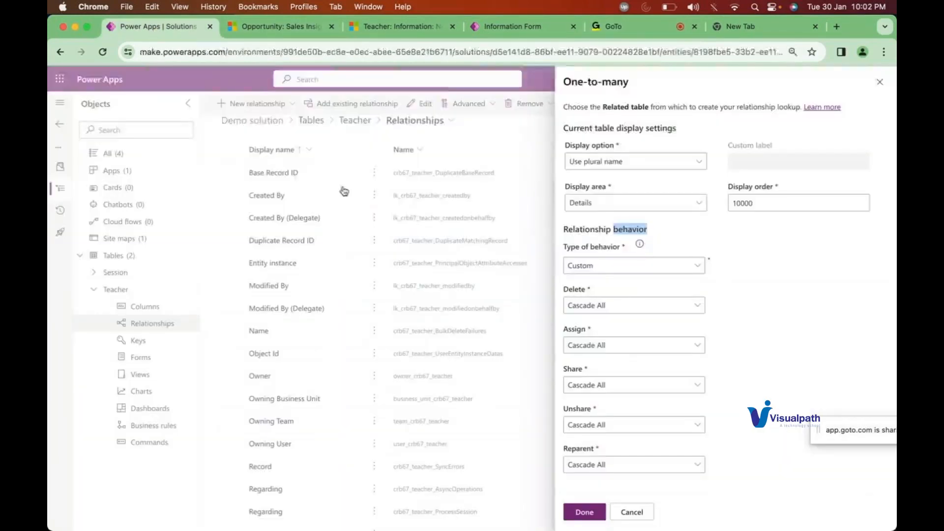
{"action": "left_click", "coordinate": [595, 266]}
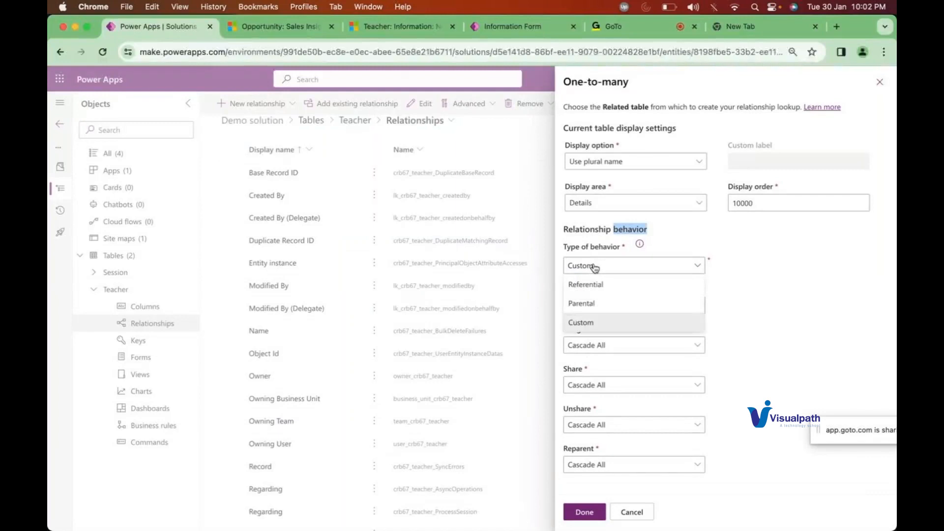
{"action": "left_click", "coordinate": [586, 284]}
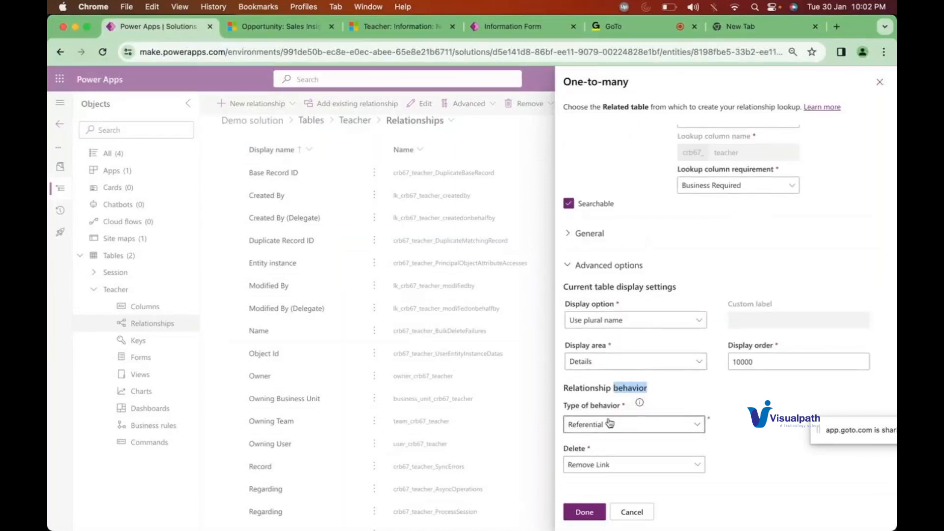
Step: Examine the Delete options offered for the Referential behavior, keeping Remove Link
{"action": "left_click", "coordinate": [608, 466]}
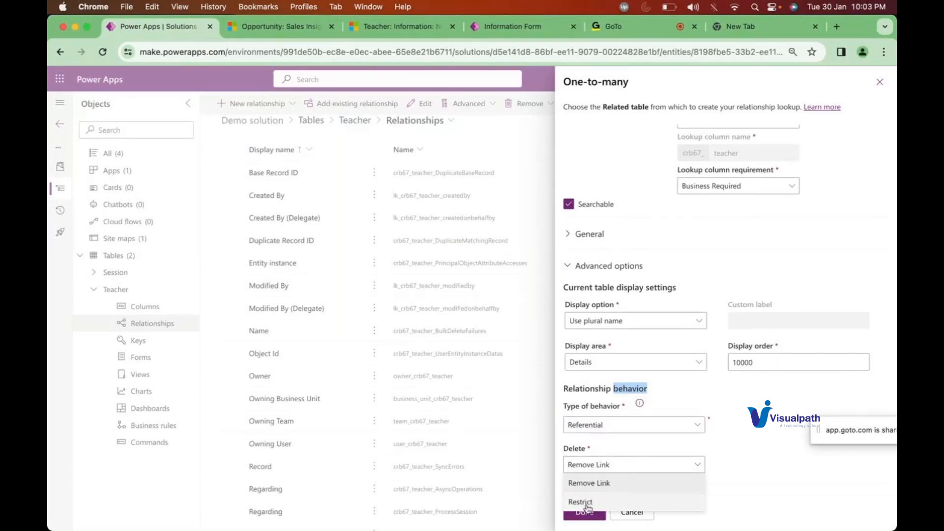
{"action": "left_click", "coordinate": [665, 447]}
Step: Set the Teacher–Session type of behavior to Custom to review its individual cascade settings, and close the relationship without saving
{"action": "left_click", "coordinate": [613, 427]}
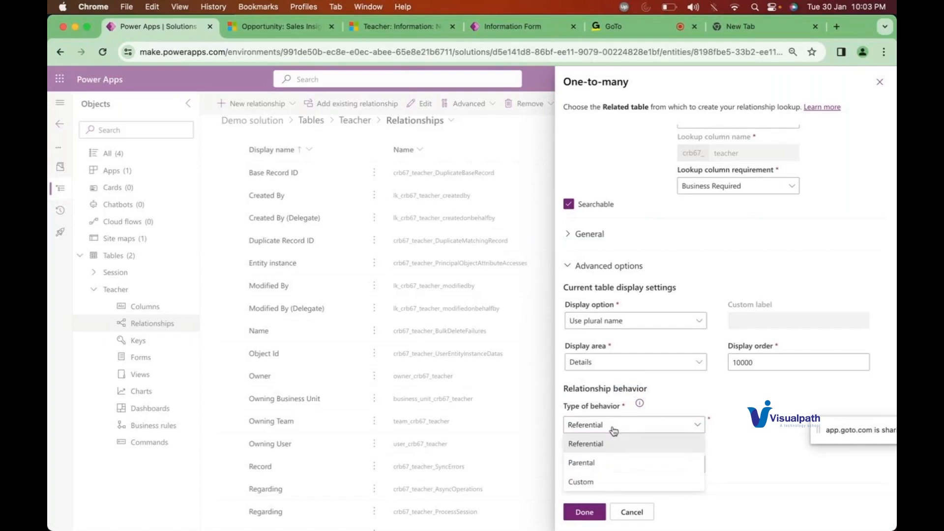
{"action": "left_click", "coordinate": [590, 483]}
{"action": "scroll", "coordinate": [627, 445], "scroll_direction": "down", "scroll_amount": 3}
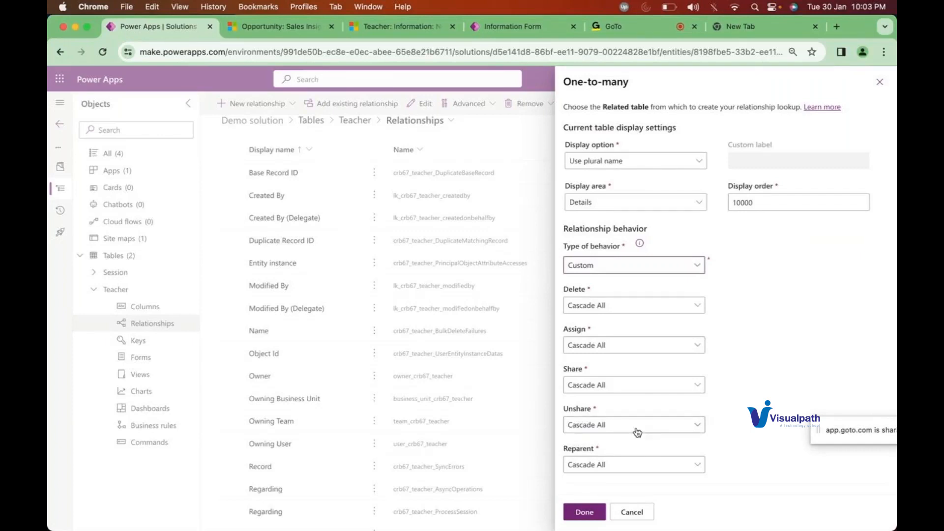
{"action": "left_click", "coordinate": [579, 285]}
{"action": "double_click", "coordinate": [579, 287]}
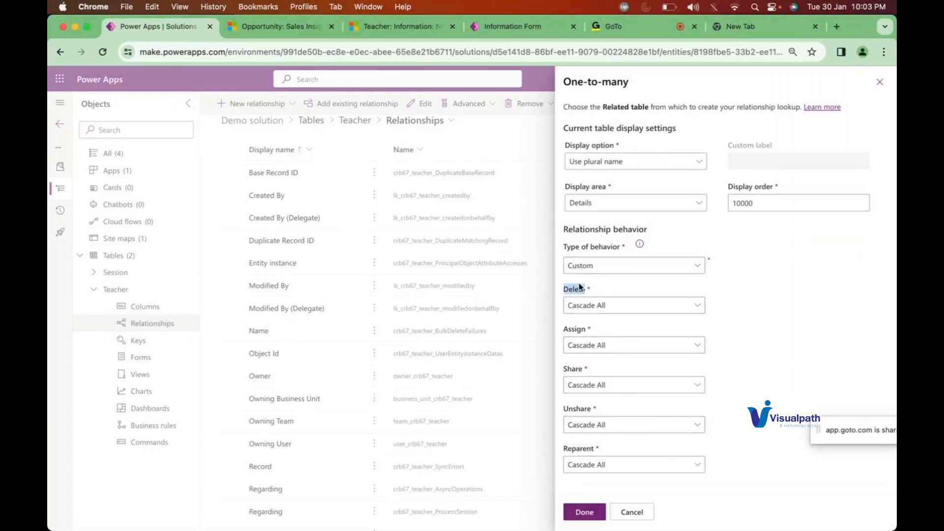
{"action": "left_click", "coordinate": [613, 273]}
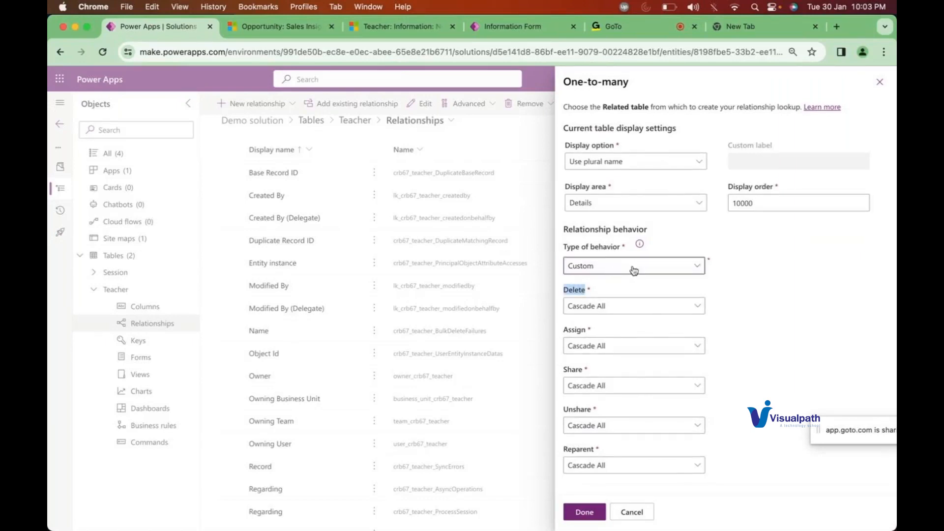
{"action": "left_click", "coordinate": [635, 513]}
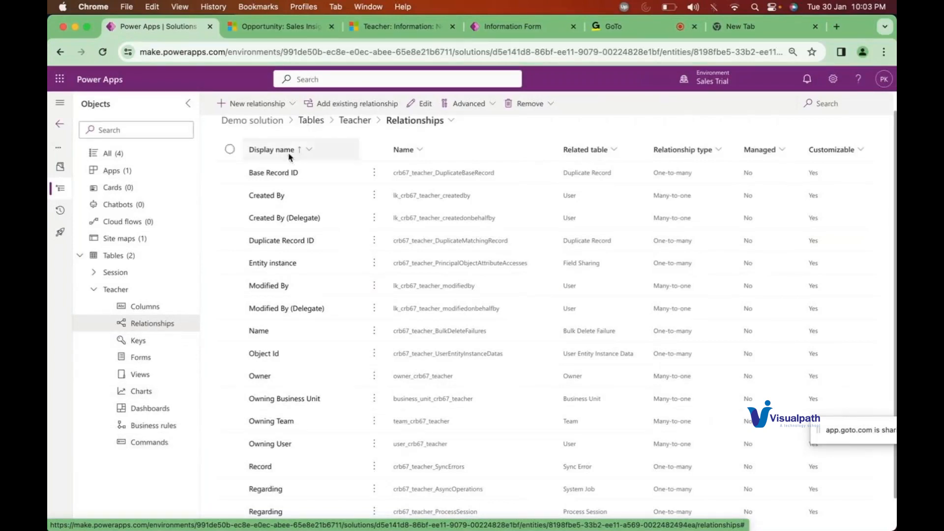
Step: Show the new relationship types available for the Teacher table, and switch to the Untitled 2 text note
{"action": "left_click", "coordinate": [280, 106]}
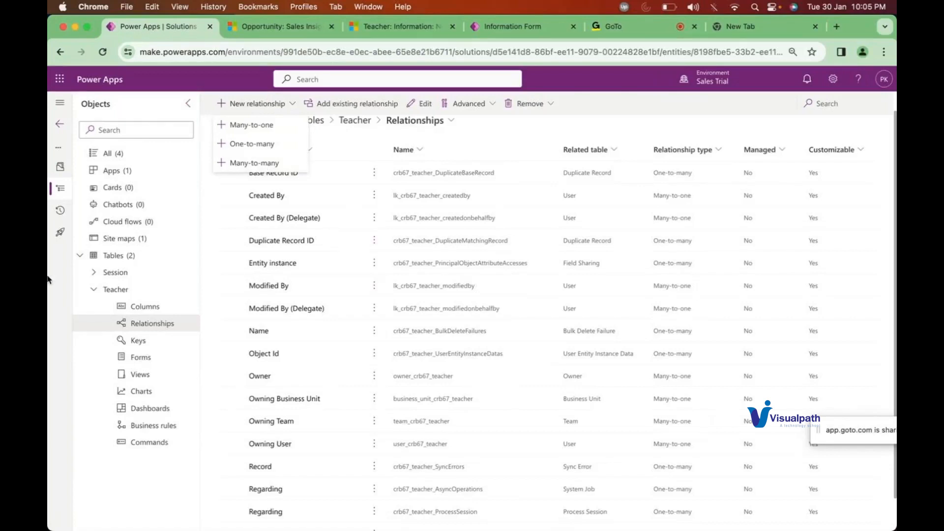
{"action": "mouse_move", "coordinate": [49, 281]}
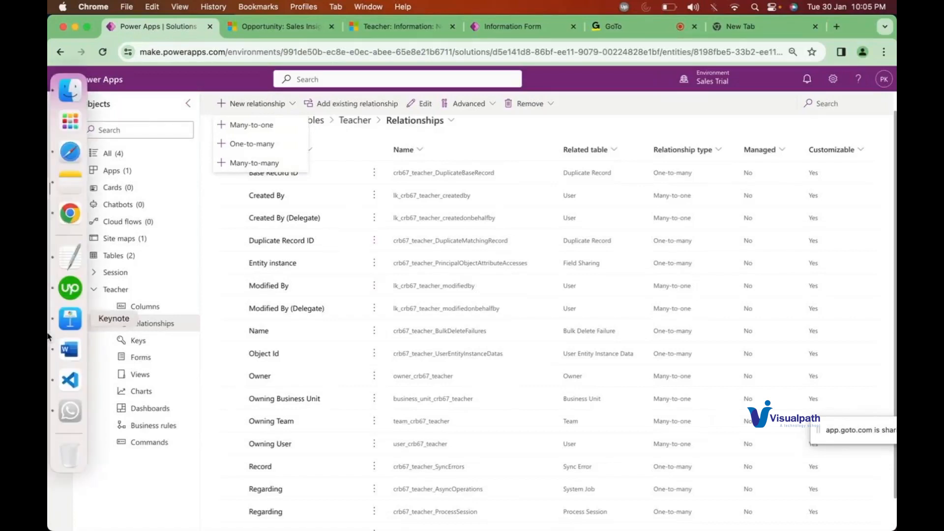
{"action": "left_click", "coordinate": [70, 257]}
Step: Add a line pairing "Doctor." with "Patient" below the session list, leaving a blank line between them
{"action": "left_click", "coordinate": [190, 230]}
{"action": "key", "text": "Return"}
{"action": "key", "text": "Return"}
{"action": "type", "text": "aDoc"}
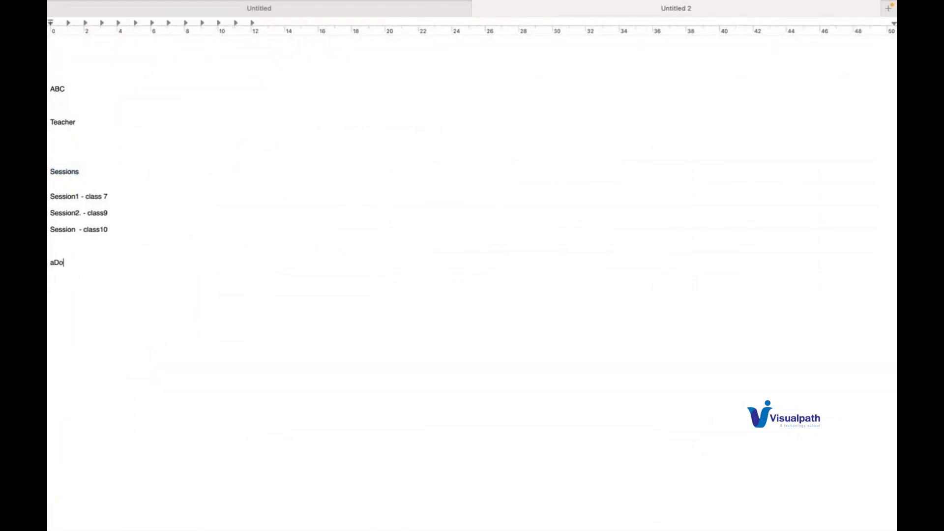
{"action": "key", "text": "BackSpace"}
{"action": "key", "text": "BackSpace"}
{"action": "key", "text": "BackSpace"}
{"action": "key", "text": "BackSpace"}
{"action": "type", "text": "Doctor.    "}
{"action": "type", "text": " PAtient"}
{"action": "key", "text": "BackSpace"}
{"action": "key", "text": "BackSpace"}
{"action": "key", "text": "BackSpace"}
{"action": "key", "text": "BackSpace"}
{"action": "key", "text": "BackSpace"}
{"action": "key", "text": "BackSpace"}
{"action": "type", "text": "atient"}
Step: Switch back to Power Apps in Chrome and start a many-to-many relationship from Teacher, showing the tables available as the related table
{"action": "mouse_move", "coordinate": [49, 165]}
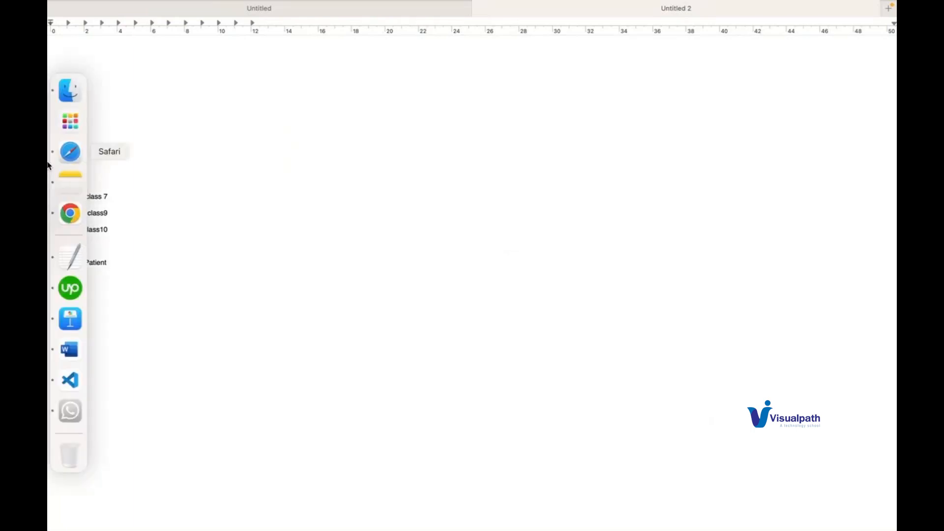
{"action": "left_click", "coordinate": [68, 217]}
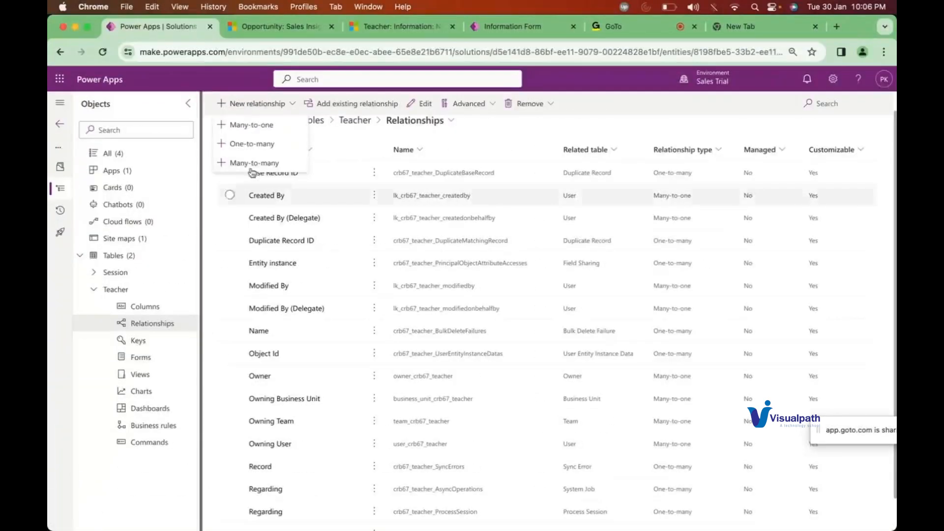
{"action": "left_click", "coordinate": [251, 163]}
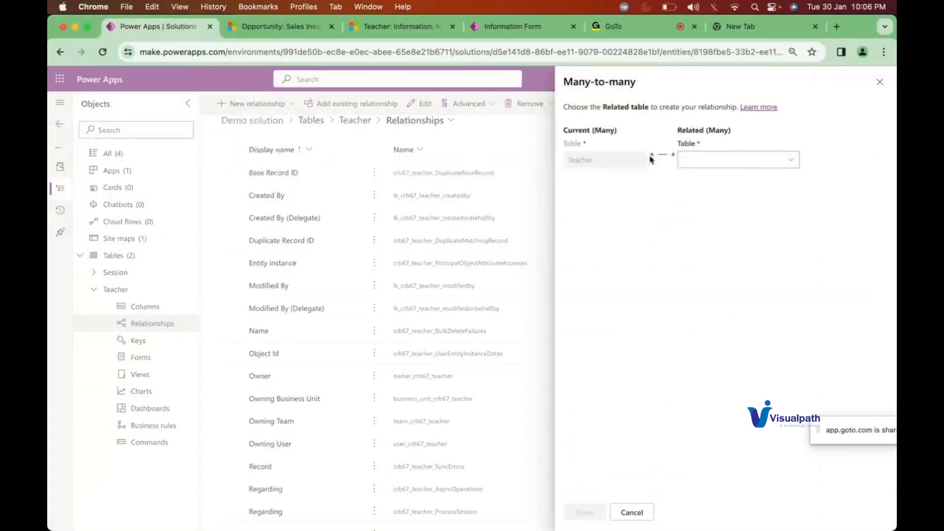
{"action": "left_click", "coordinate": [792, 160]}
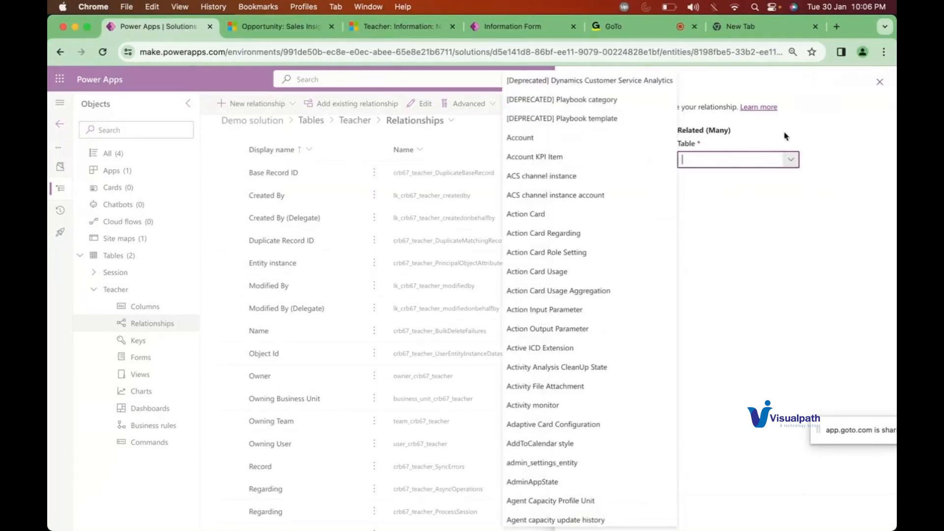
{"action": "left_click", "coordinate": [800, 139]}
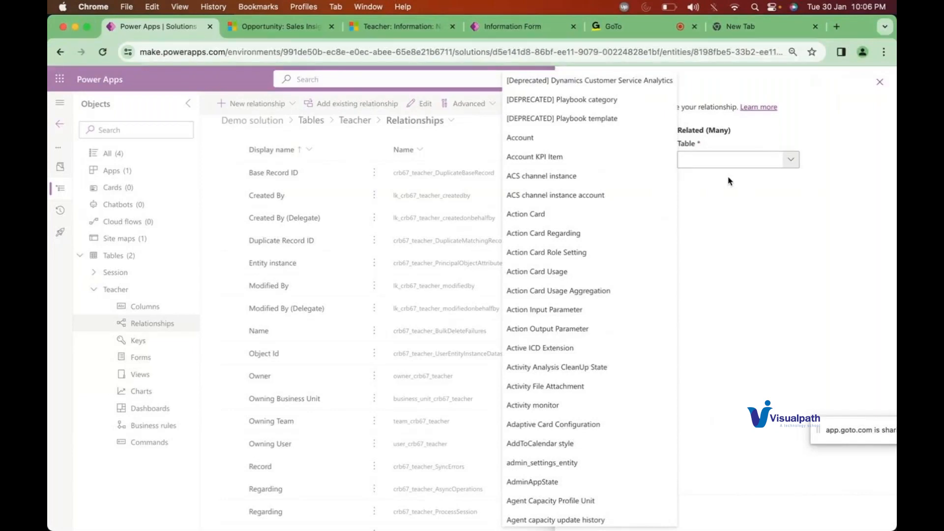
Step: View the Active Teachers list in the Session management app, and return to the many-to-many relationship in Power Apps
{"action": "left_click", "coordinate": [382, 29]}
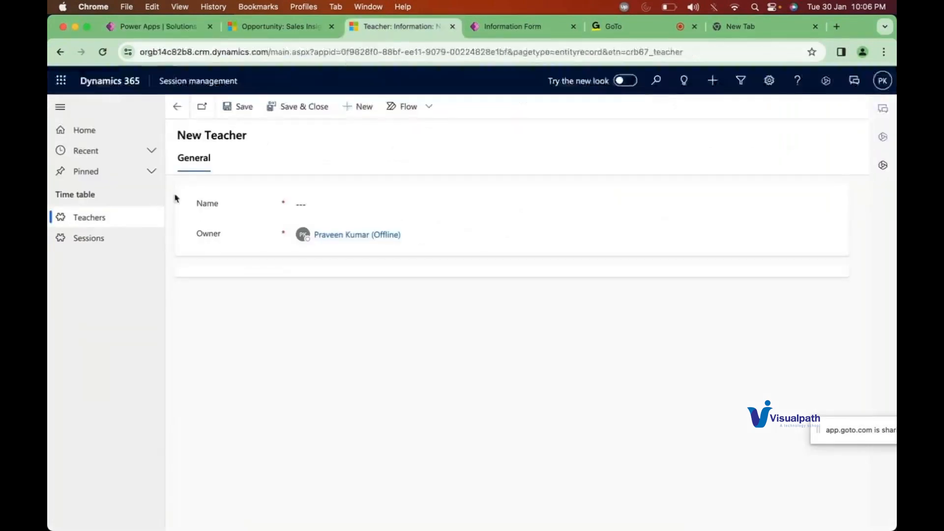
{"action": "left_click", "coordinate": [96, 222]}
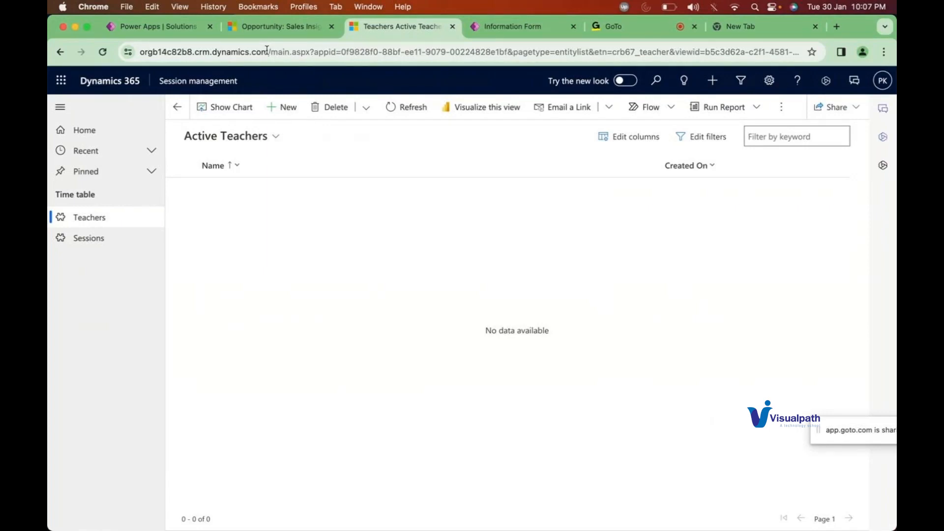
{"action": "left_click", "coordinate": [157, 27]}
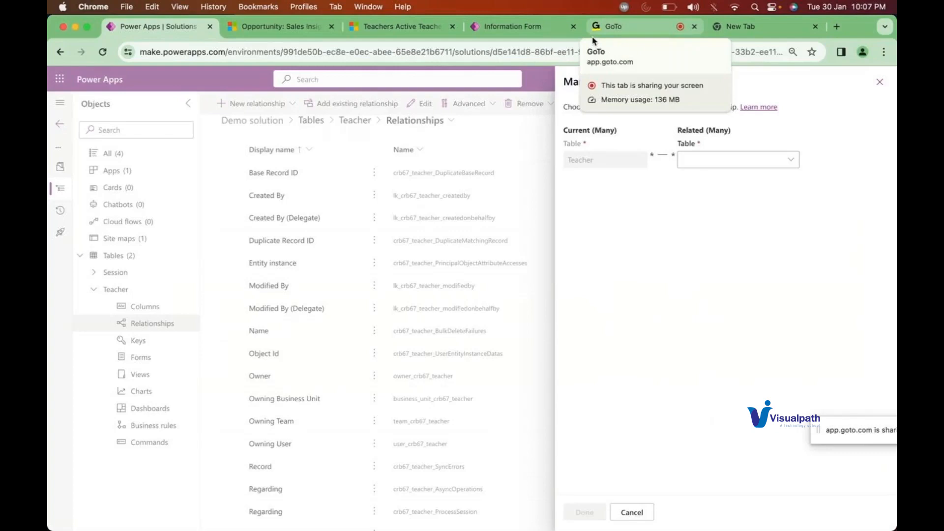
Step: Search Google for "relationships power apps" in the empty browser tab
{"action": "left_click", "coordinate": [632, 34]}
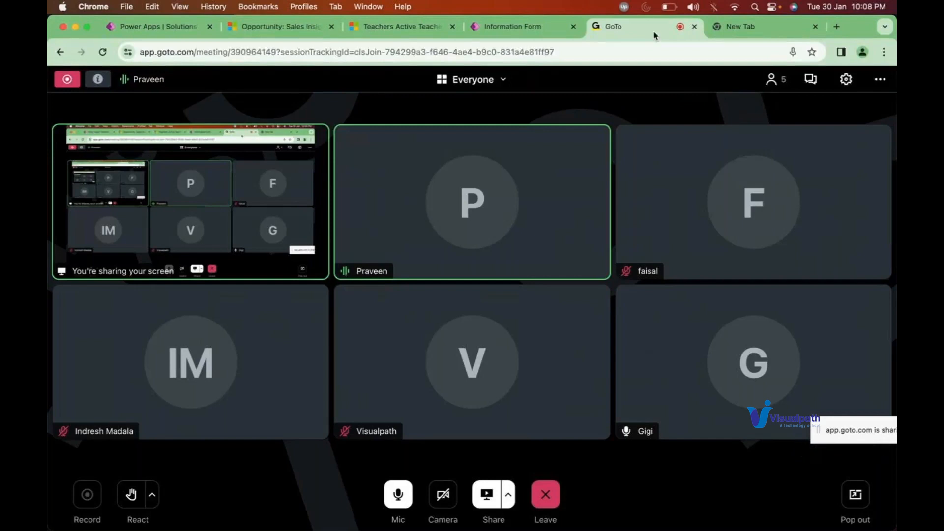
{"action": "left_click", "coordinate": [736, 28]}
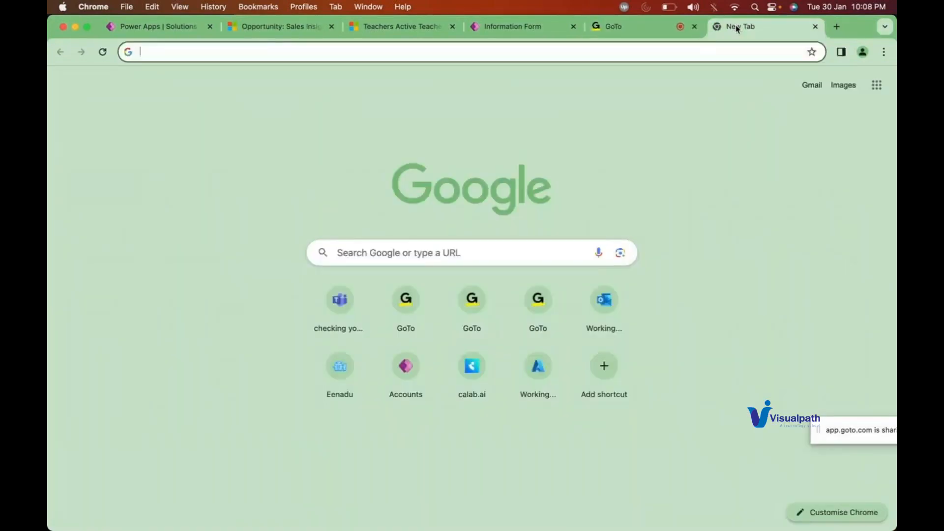
{"action": "type", "text": "relationships"}
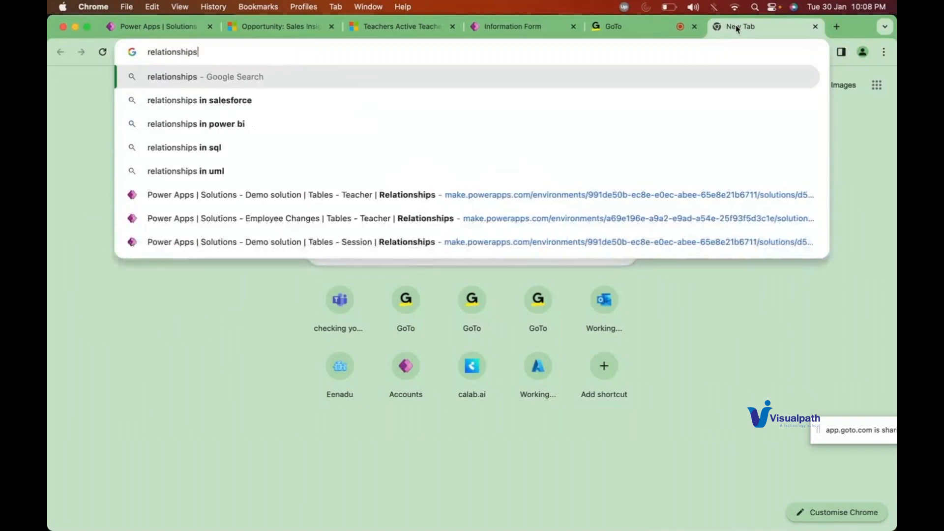
{"action": "type", "text": " d365"}
{"action": "key", "text": "BackSpace"}
{"action": "key", "text": "BackSpace"}
{"action": "key", "text": "BackSpace"}
{"action": "key", "text": "BackSpace"}
{"action": "key", "text": "BackSpace"}
{"action": "type", "text": "power apps"}
{"action": "key", "text": "Return"}
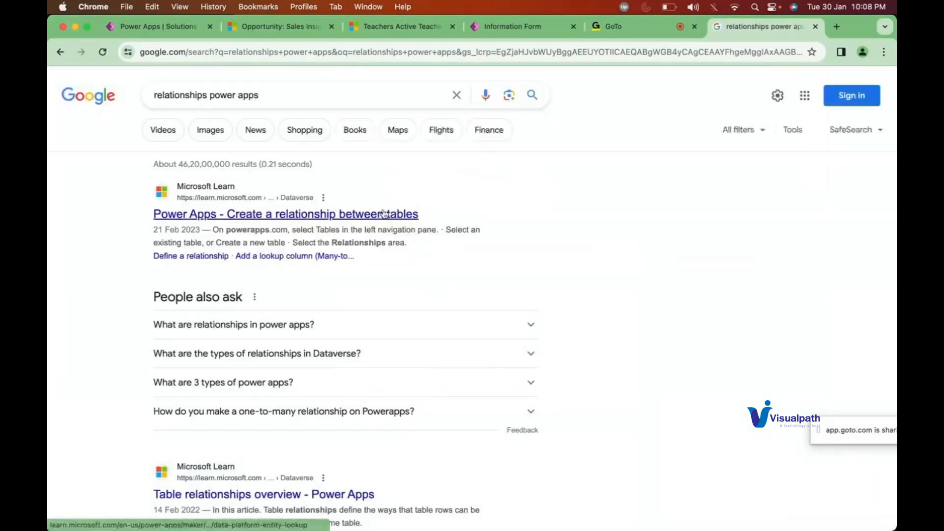
Step: Review the relationship types in Microsoft Learn's "Create a relationship between tables" article, and switch to the GoTo meeting
{"action": "left_click", "coordinate": [385, 213]}
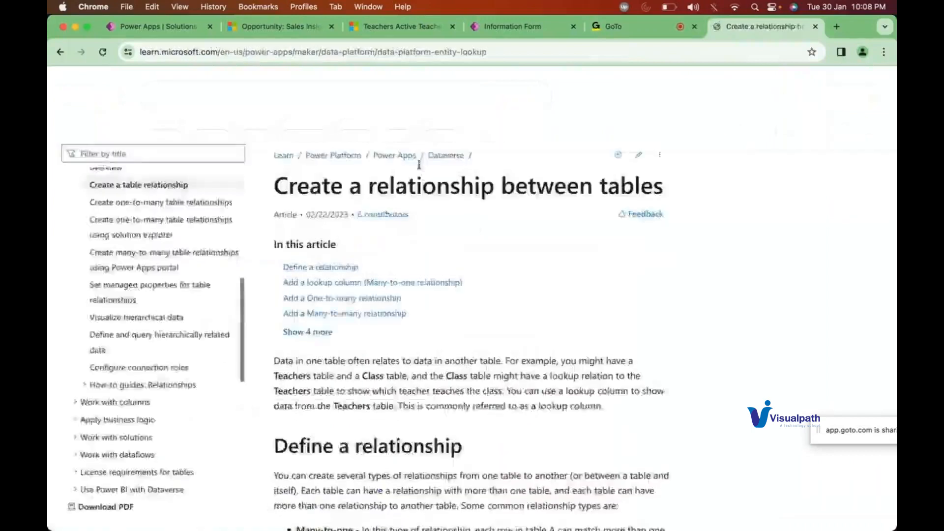
{"action": "scroll", "coordinate": [441, 253], "scroll_direction": "down", "scroll_amount": 5}
{"action": "scroll", "coordinate": [442, 254], "scroll_direction": "down", "scroll_amount": 2}
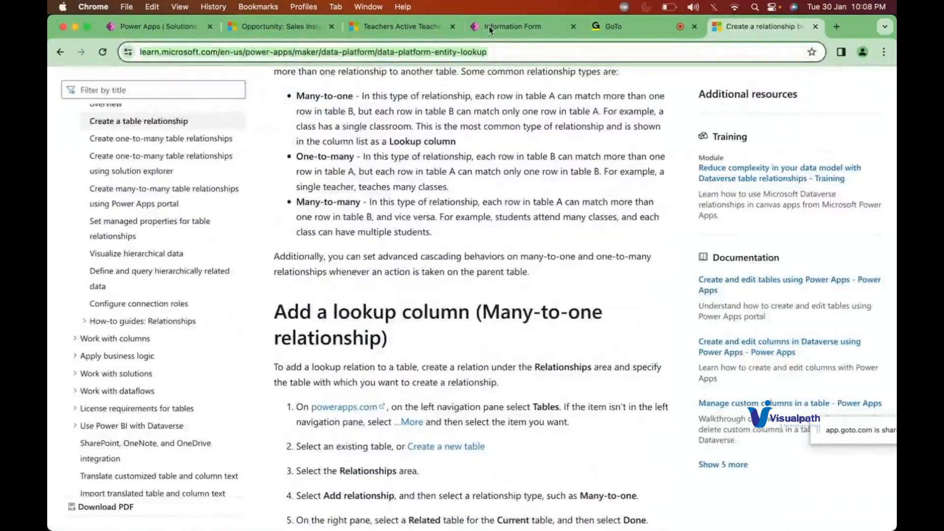
{"action": "left_click", "coordinate": [634, 26]}
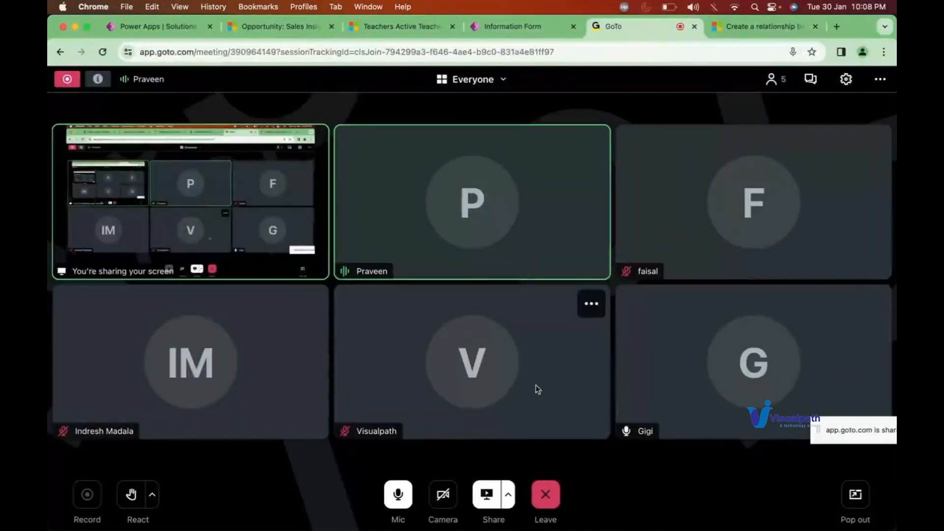